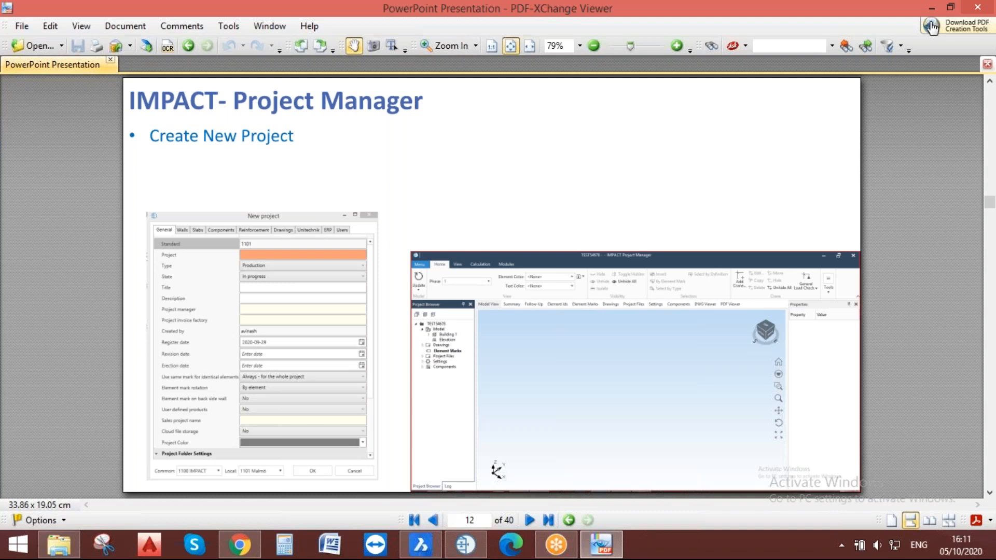
Review the presentation slides on creating drawings, the architectural plan and hollow core commands, comparing them with the WEBINAR project and D1 drawing.
{"action": "key", "text": "Page_Down"}
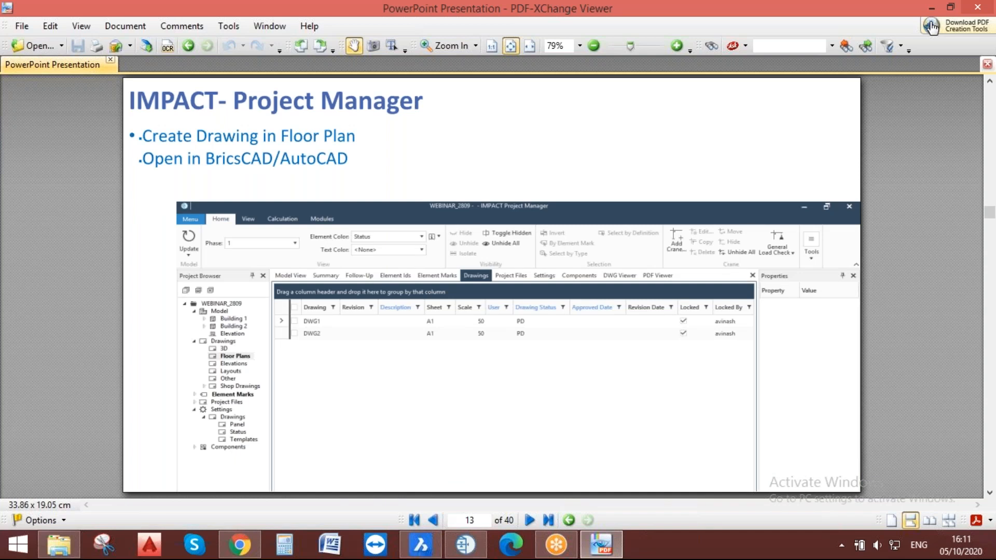
{"action": "key", "text": "Page_Down"}
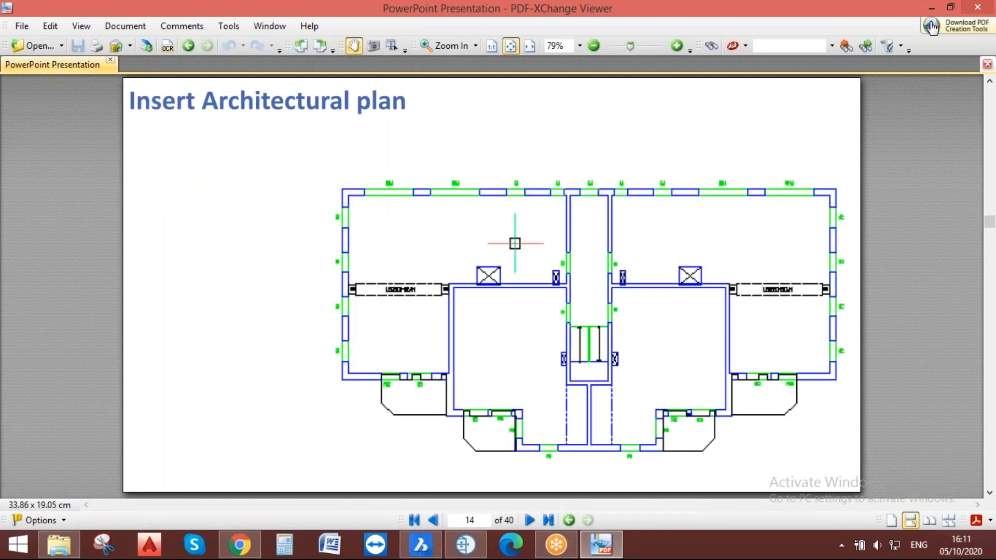
{"action": "left_click", "coordinate": [466, 545]}
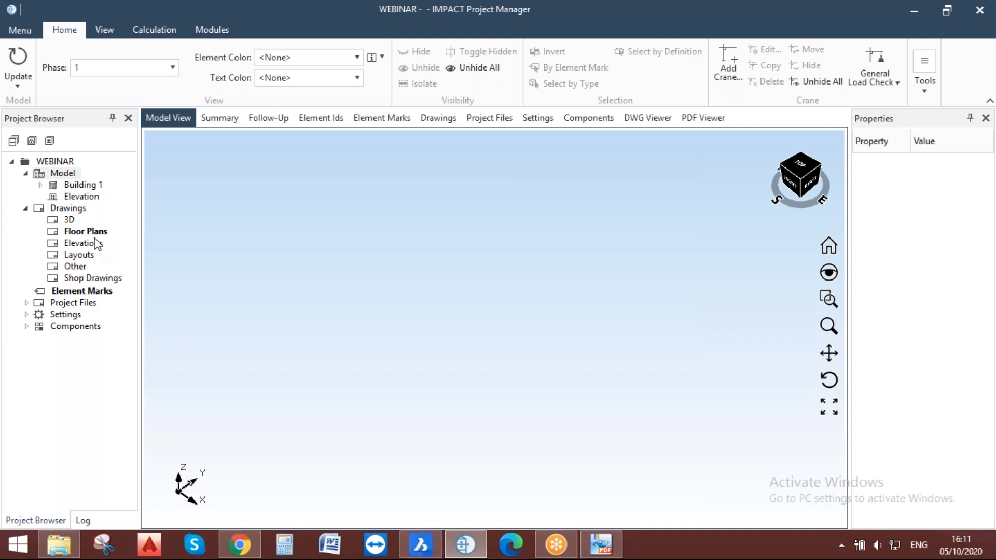
{"action": "left_click", "coordinate": [420, 546]}
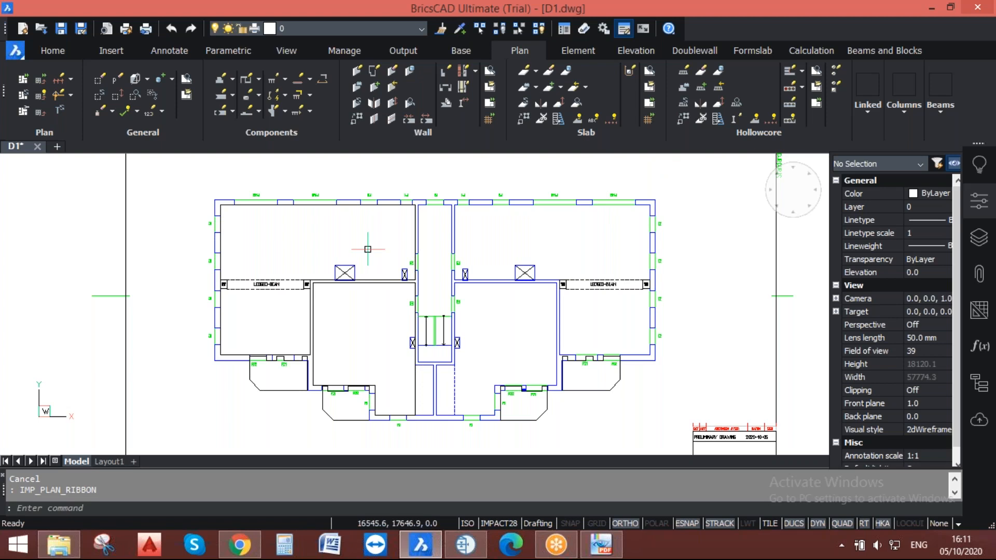
{"action": "left_click", "coordinate": [602, 544]}
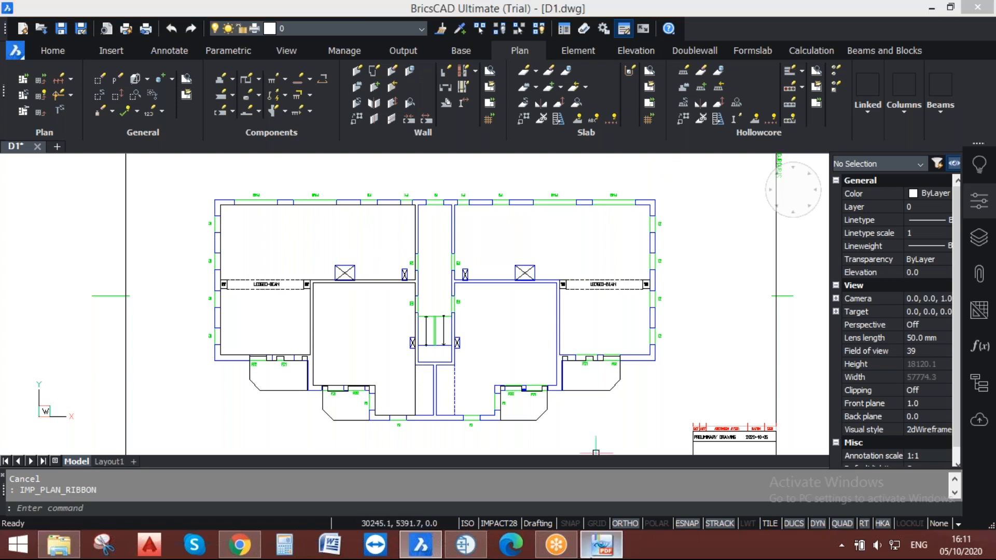
{"action": "key", "text": "Page_Down"}
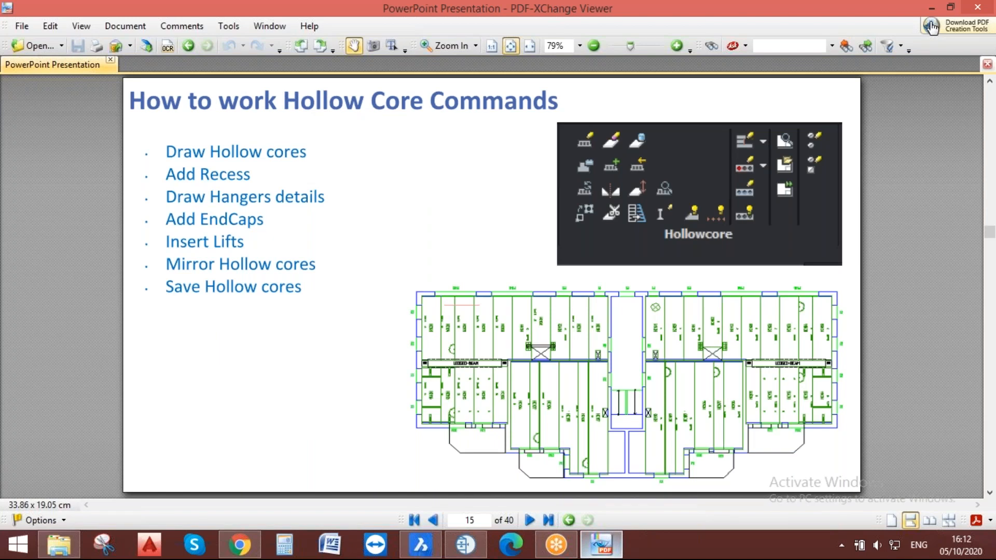
Switch to BricsCAD and start drawing hollow core slabs with section 19 and strand pattern 4.
{"action": "left_click", "coordinate": [431, 546]}
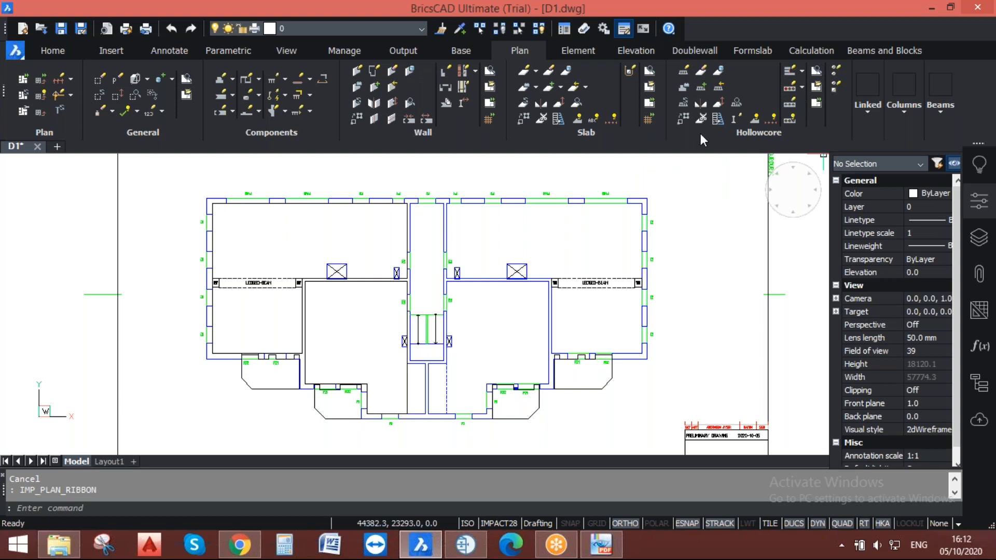
{"action": "left_click", "coordinate": [683, 72]}
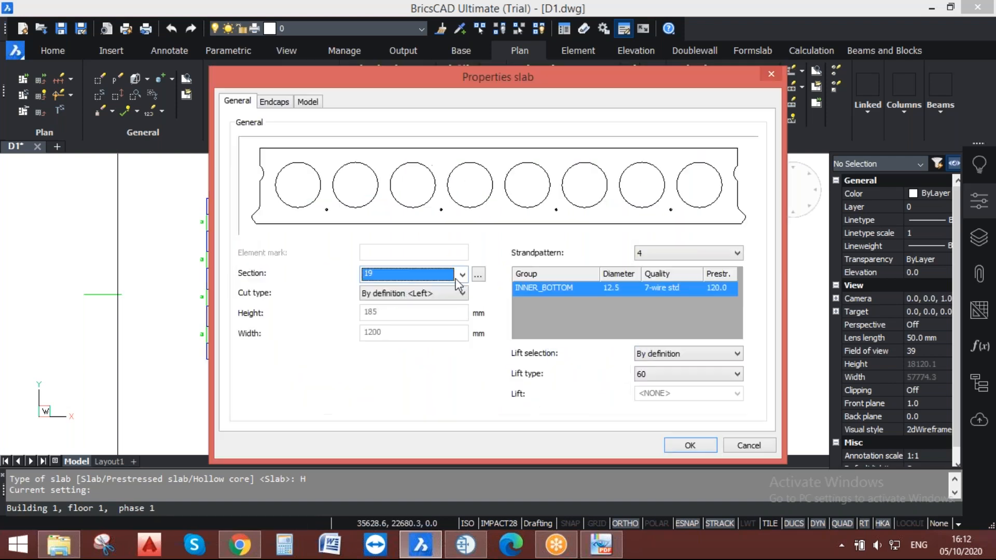
{"action": "left_click", "coordinate": [461, 276]}
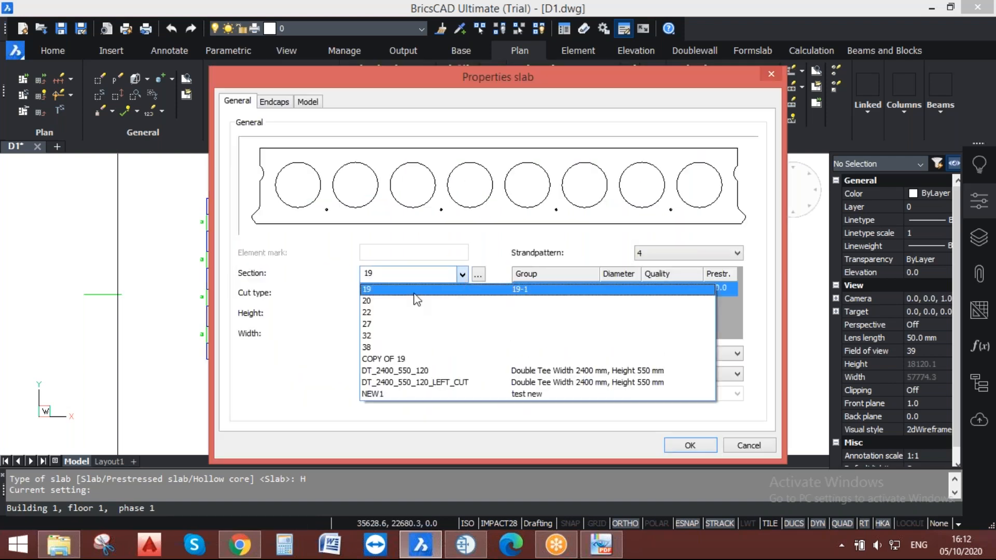
{"action": "key", "text": "Return"}
{"action": "left_click", "coordinate": [656, 253]}
{"action": "left_click", "coordinate": [659, 251]}
{"action": "left_click", "coordinate": [689, 446]}
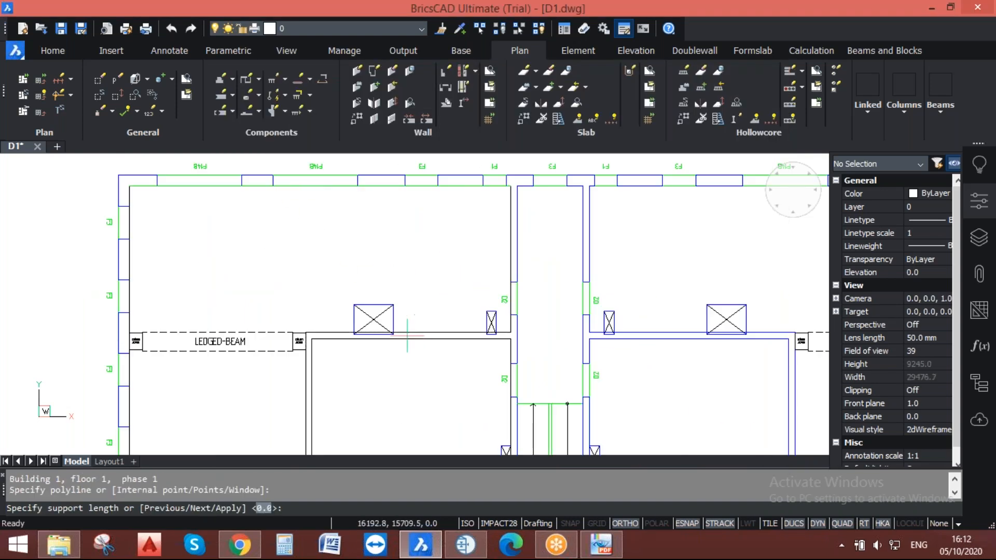
Set a support length of 80 along the edges of the hollow core slab outline.
{"action": "scroll", "coordinate": [405, 336], "scroll_direction": "down", "scroll_amount": 1}
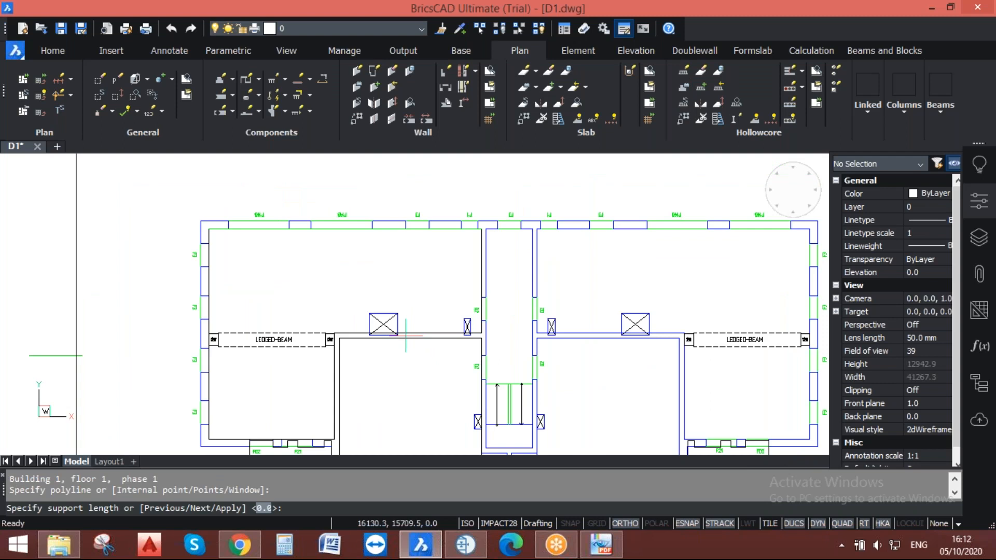
{"action": "type", "text": "80"}
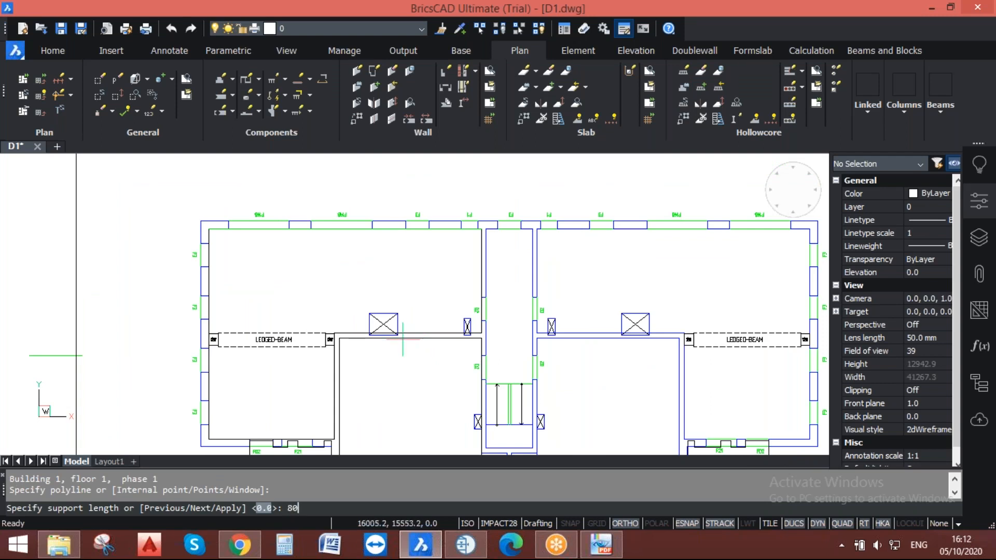
{"action": "key", "text": "Return"}
{"action": "type", "text": "80"}
{"action": "key", "text": "Return"}
{"action": "type", "text": "80"}
{"action": "key", "text": "Return"}
{"action": "type", "text": "80"}
{"action": "key", "text": "Return"}
{"action": "type", "text": "80"}
{"action": "key", "text": "Return"}
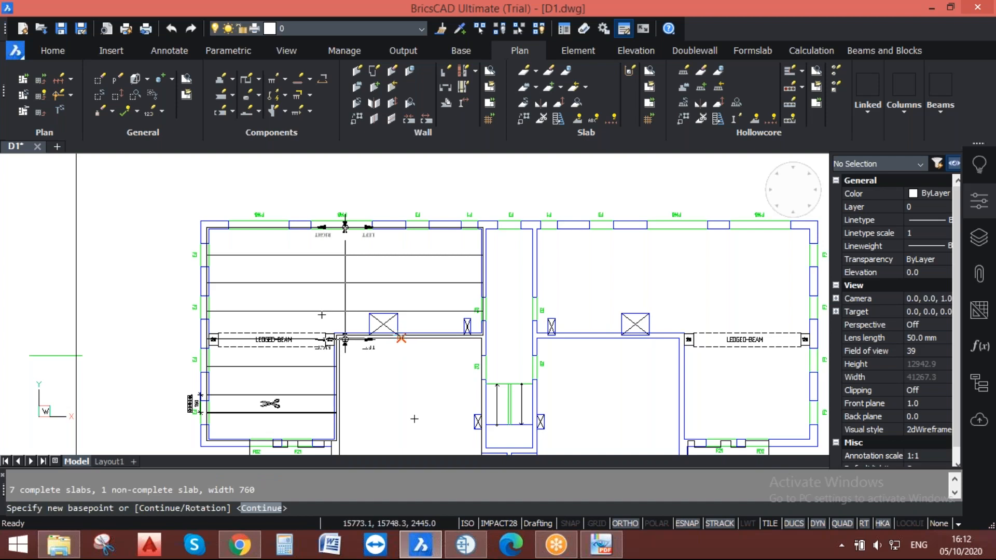
Rotate the hollow core layout to run vertically on the plan and reposition its basepoint at the crossed shaft opening.
{"action": "scroll", "coordinate": [326, 288], "scroll_direction": "up", "scroll_amount": 1}
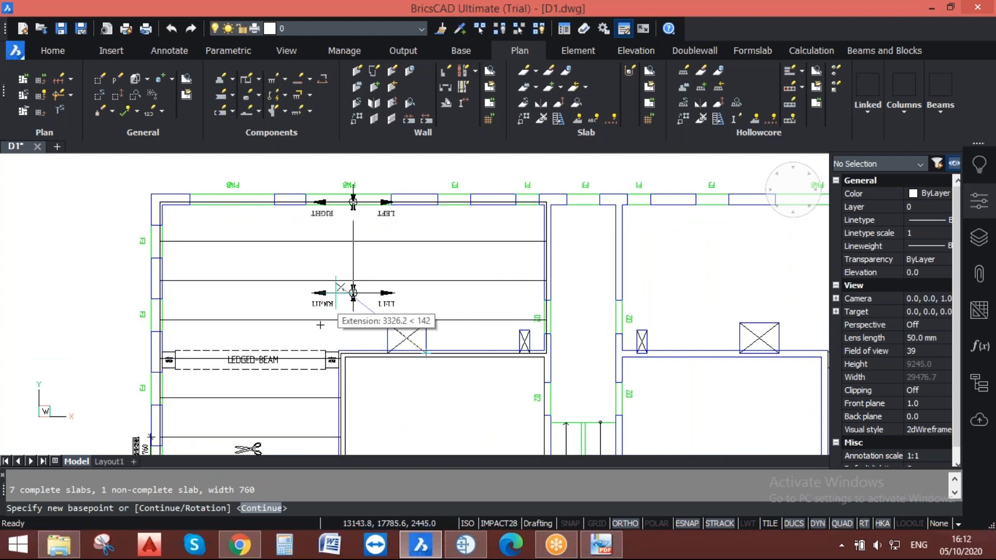
{"action": "key", "text": "Return"}
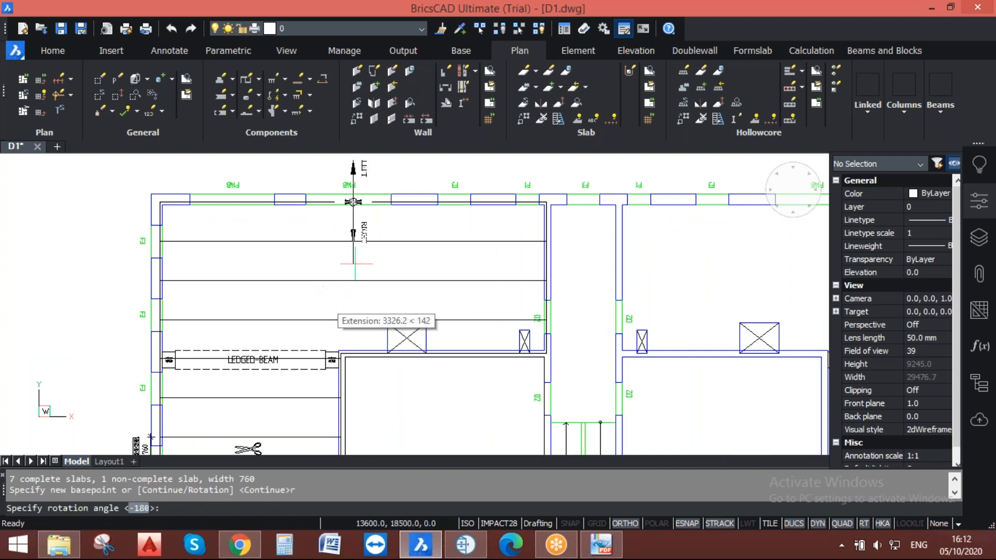
{"action": "left_click", "coordinate": [355, 263]}
{"action": "scroll", "coordinate": [381, 336], "scroll_direction": "up", "scroll_amount": 3}
{"action": "left_click", "coordinate": [396, 334]}
{"action": "scroll", "coordinate": [396, 334], "scroll_direction": "down", "scroll_amount": 3}
{"action": "scroll", "coordinate": [416, 284], "scroll_direction": "down", "scroll_amount": 1}
{"action": "scroll", "coordinate": [398, 267], "scroll_direction": "up", "scroll_amount": 1}
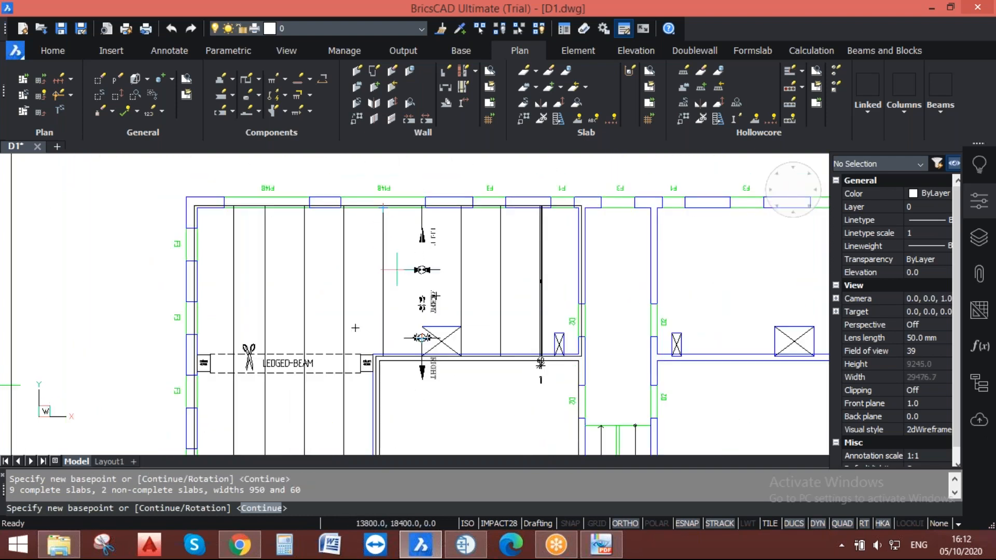
Generate the hollow core slabs with the default placement of the non-complete elements and erase the boundary polyline.
{"action": "key", "text": "Return"}
{"action": "key", "text": "Return"}
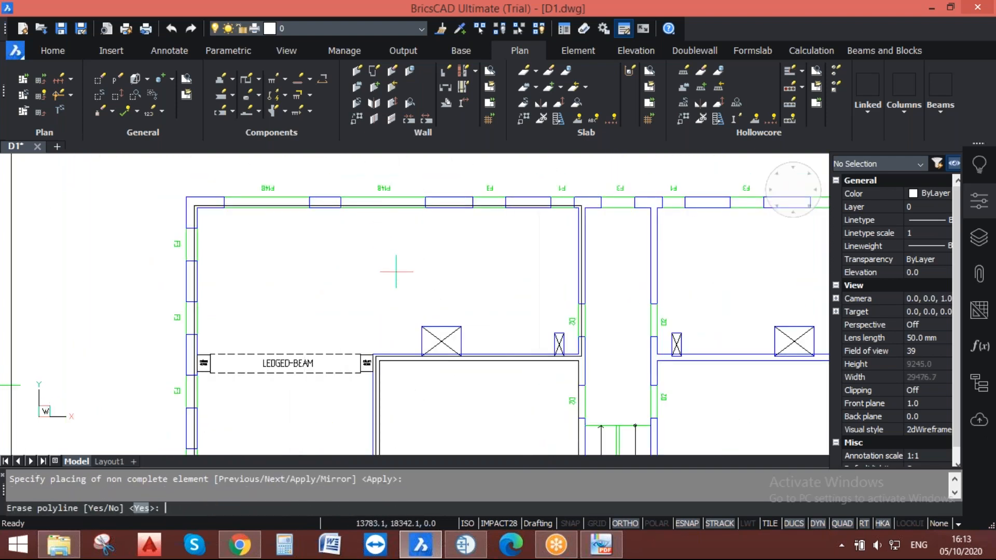
{"action": "key", "text": "Return"}
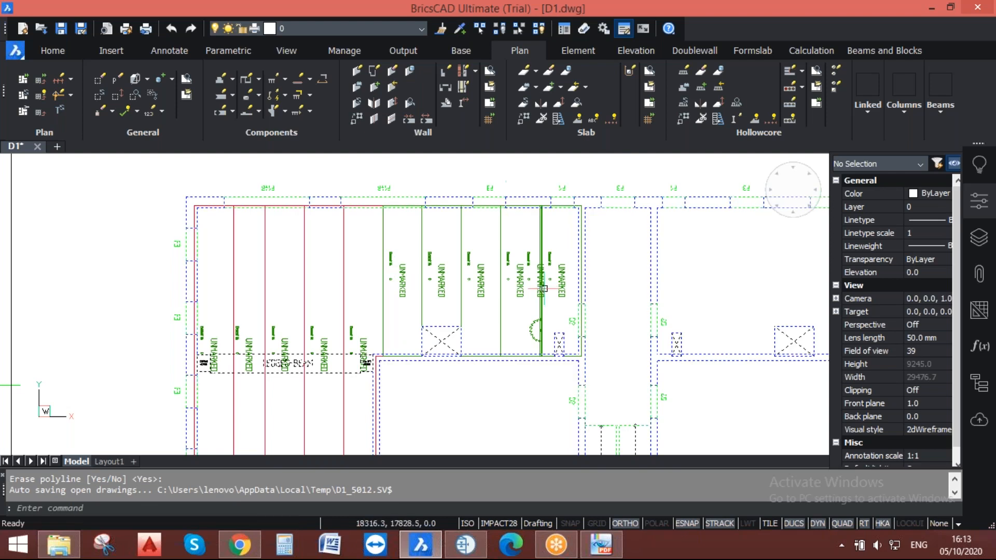
Examine the element information of the red hollow core slabs crossing the ledged beam.
{"action": "scroll", "coordinate": [544, 288], "scroll_direction": "up", "scroll_amount": 3}
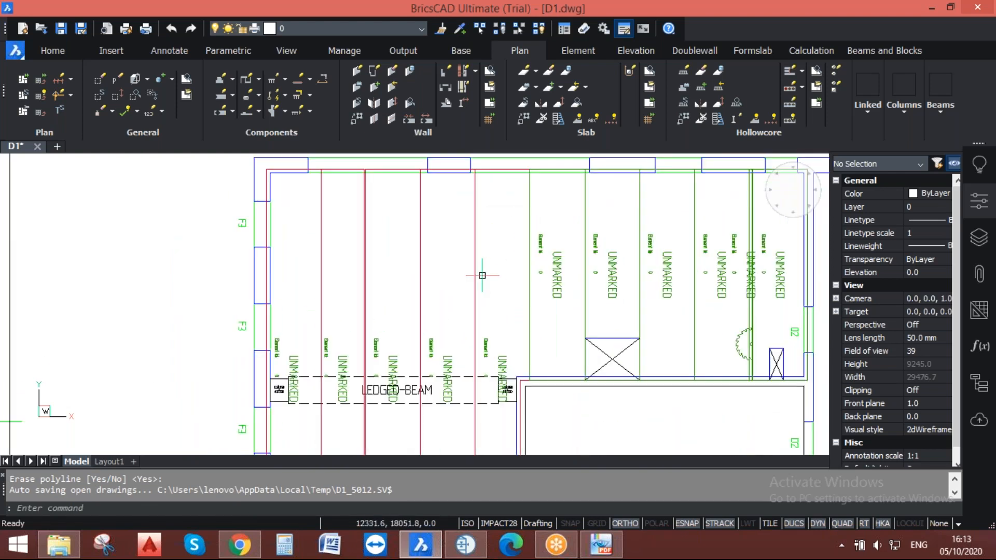
{"action": "left_click", "coordinate": [493, 274]}
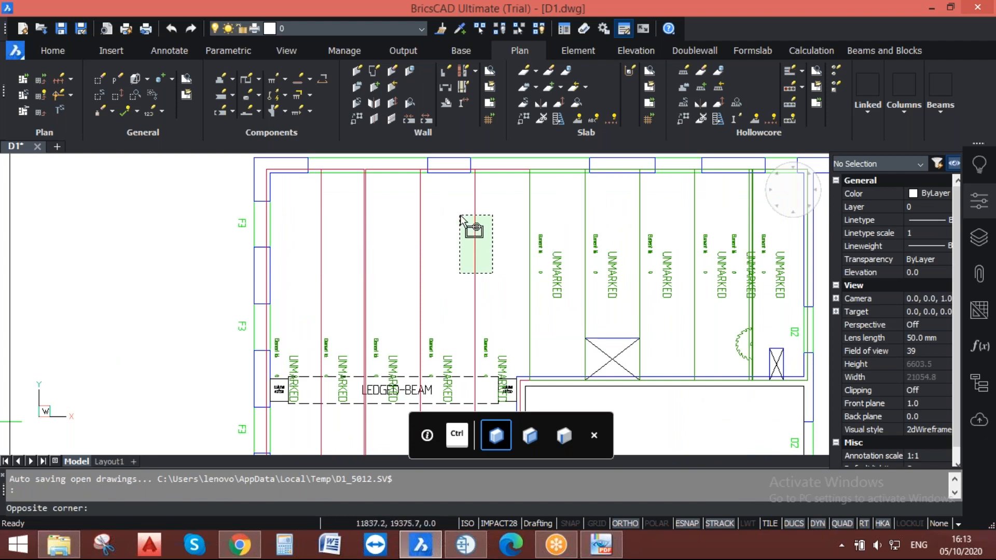
{"action": "mouse_move", "coordinate": [475, 230]}
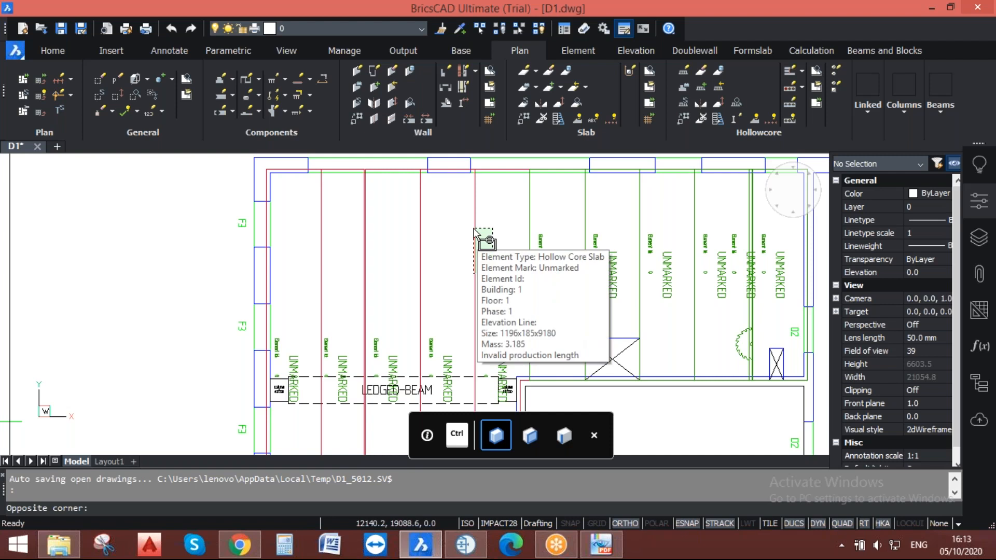
{"action": "scroll", "coordinate": [356, 231], "scroll_direction": "down", "scroll_amount": 3}
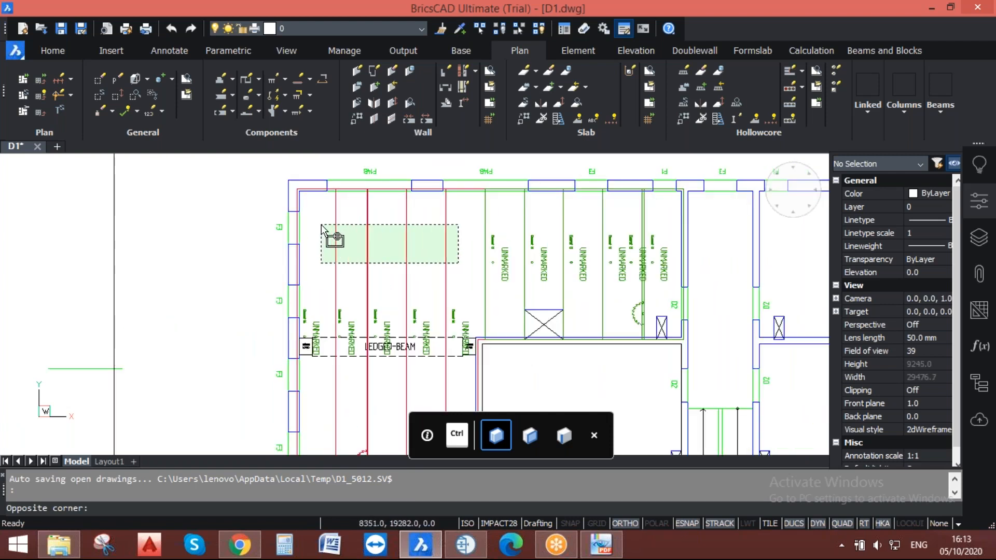
{"action": "left_click", "coordinate": [321, 225]}
{"action": "key", "text": "Escape"}
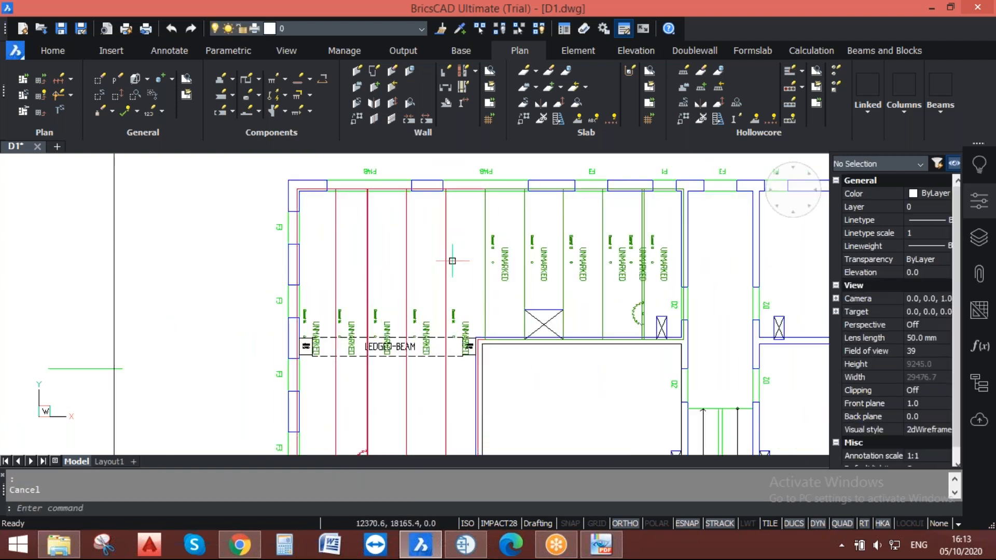
Draw a horizontal line about 6724 mm long along the ledged beam's centreline, from its inner column end past the outer wall.
{"action": "middle_click_drag", "start_coordinate": [441, 298], "coordinate": [543, 222]}
{"action": "middle_click_drag", "start_coordinate": [498, 317], "coordinate": [496, 327]}
{"action": "scroll", "coordinate": [525, 350], "scroll_direction": "up", "scroll_amount": 2}
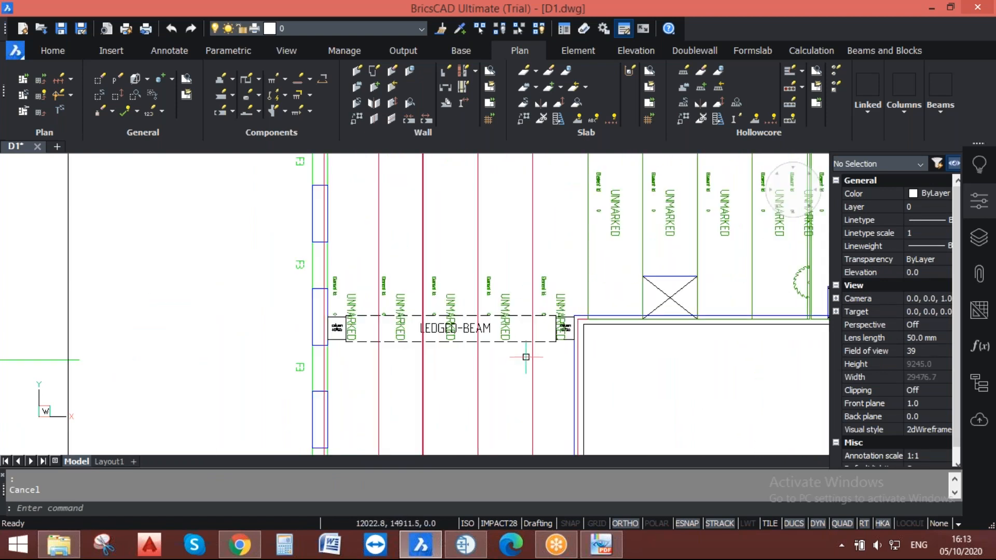
{"action": "type", "text": "1"}
{"action": "key", "text": "Return"}
{"action": "scroll", "coordinate": [571, 324], "scroll_direction": "up", "scroll_amount": 4}
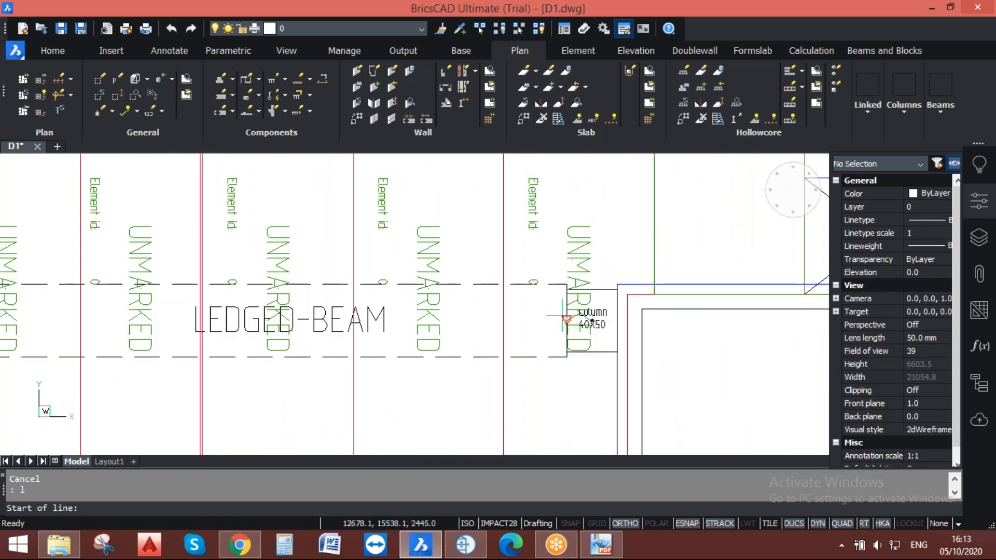
{"action": "left_click", "coordinate": [582, 311]}
{"action": "scroll", "coordinate": [582, 311], "scroll_direction": "down", "scroll_amount": 4}
{"action": "left_click", "coordinate": [232, 319]}
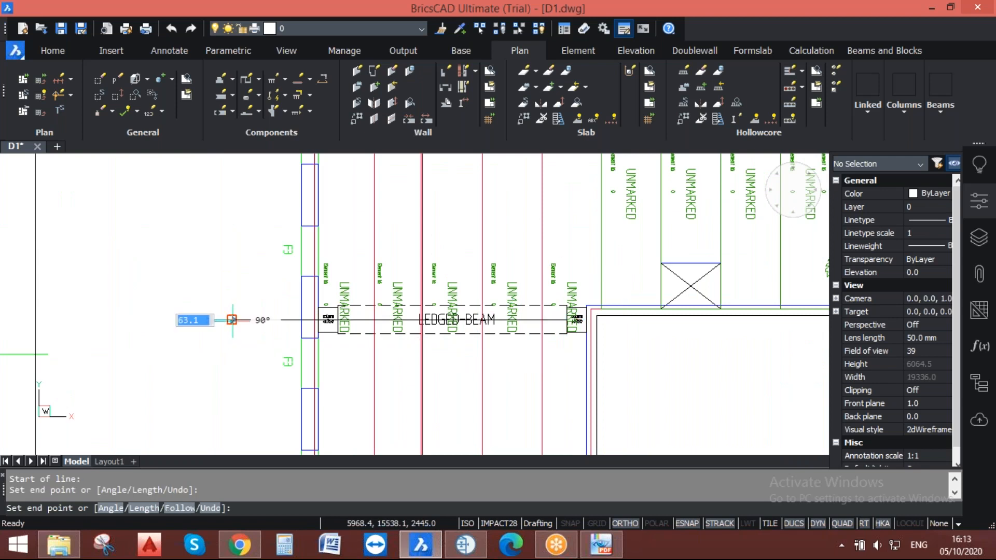
{"action": "key", "text": "Escape"}
Stretch the inner end of the centreline by about 1300 mm, beyond the column and inner wall.
{"action": "left_click", "coordinate": [266, 341]}
{"action": "left_click", "coordinate": [250, 307]}
{"action": "scroll", "coordinate": [566, 326], "scroll_direction": "up", "scroll_amount": 3}
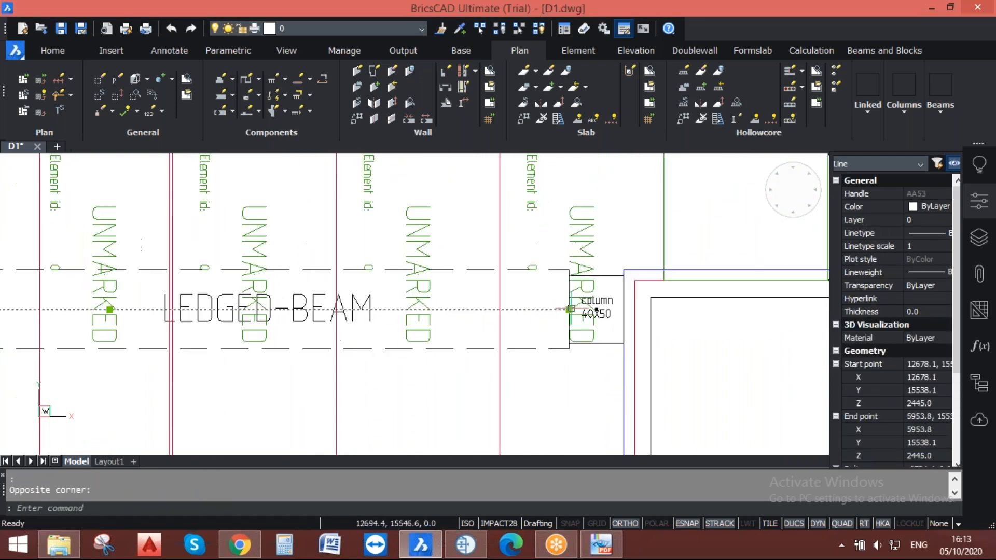
{"action": "left_click", "coordinate": [568, 310]}
{"action": "key", "text": "Escape"}
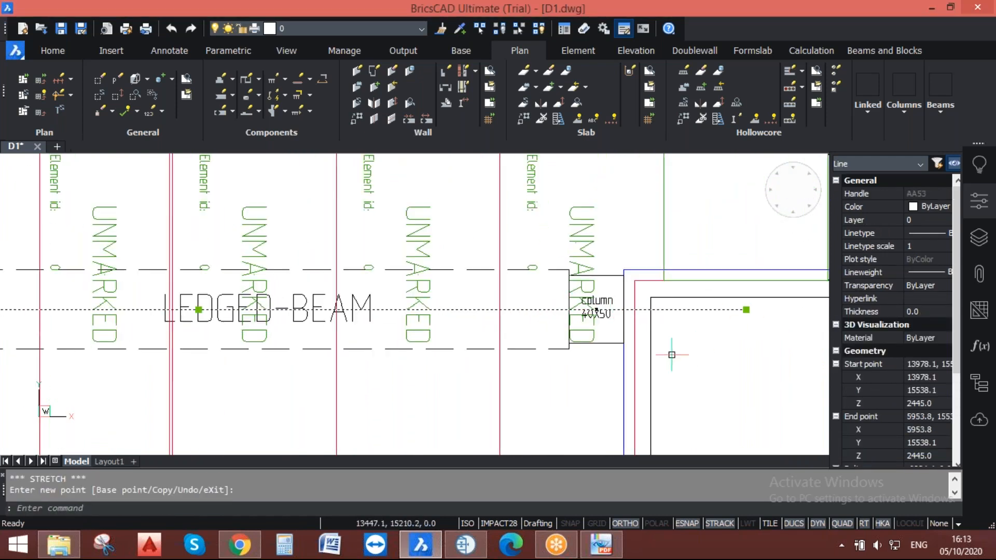
{"action": "scroll", "coordinate": [644, 358], "scroll_direction": "down", "scroll_amount": 3}
{"action": "key", "text": "Escape"}
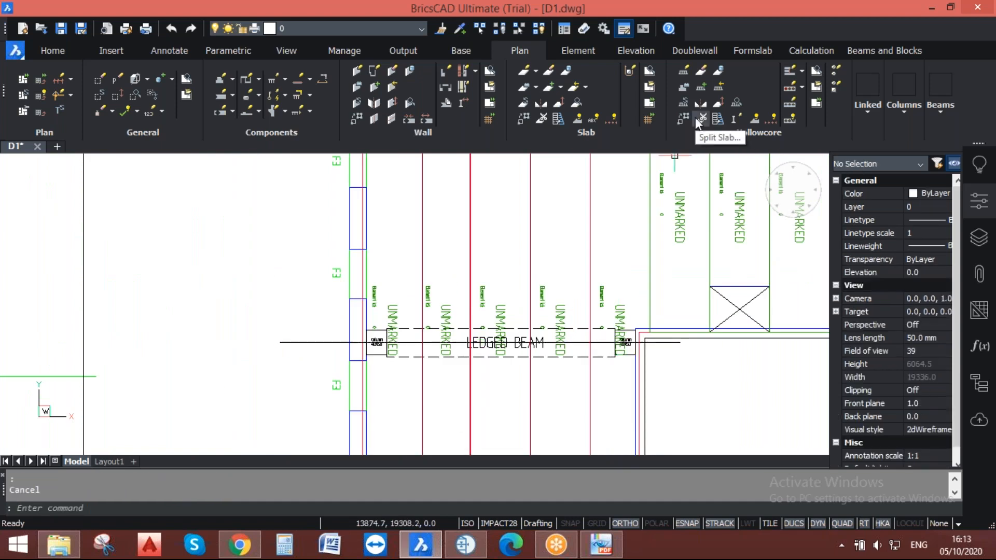
Split the long red hollow core slabs along the ledged beam's centreline with a gap of 420.
{"action": "left_click", "coordinate": [697, 118]}
{"action": "middle_click_drag", "start_coordinate": [598, 233], "coordinate": [602, 313]}
{"action": "left_click", "coordinate": [618, 280]}
{"action": "left_click", "coordinate": [405, 228]}
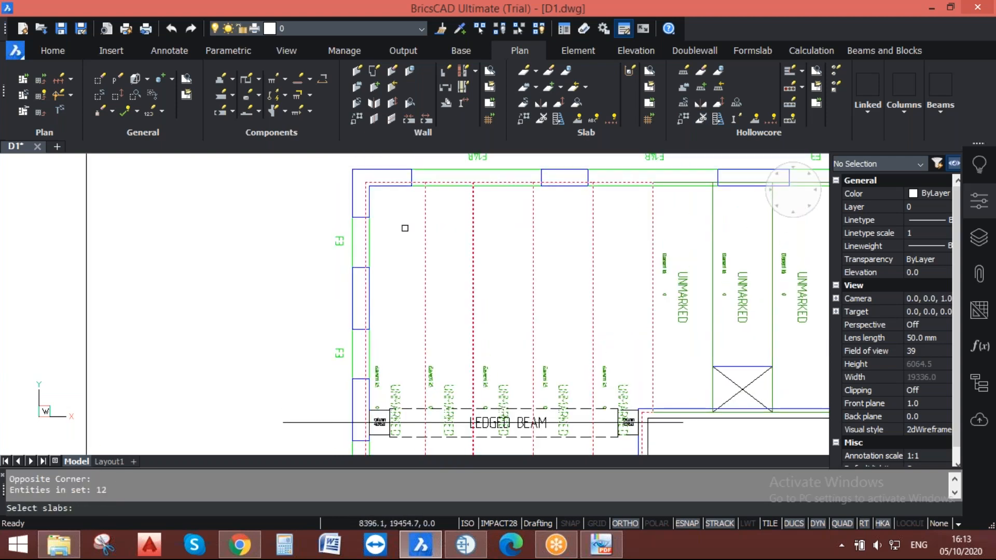
{"action": "key", "text": "Return"}
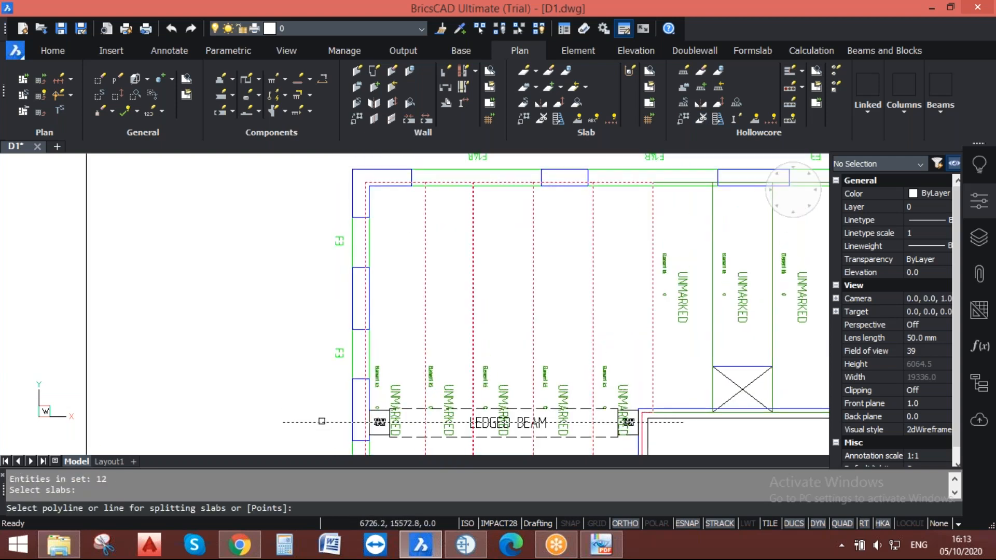
{"action": "left_click", "coordinate": [322, 422]}
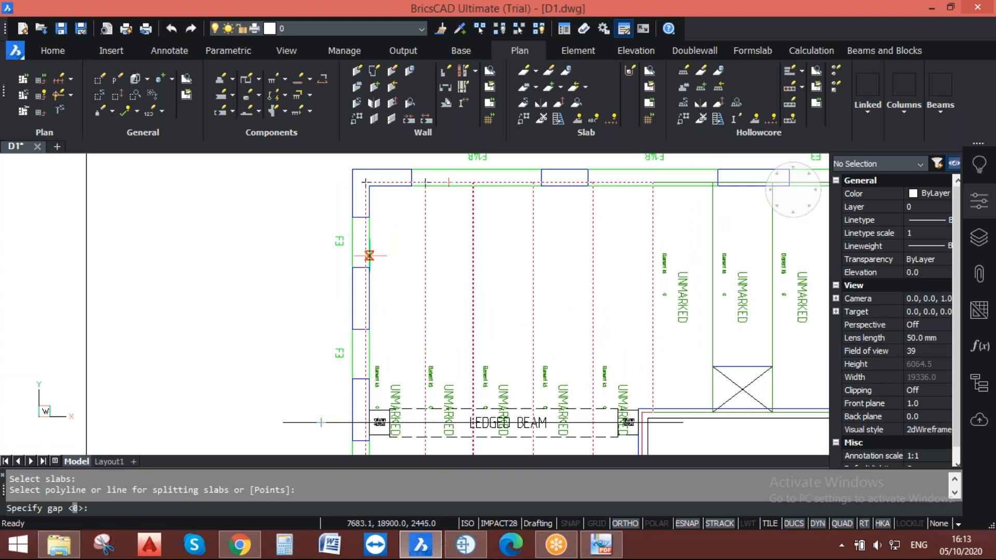
{"action": "type", "text": "420"}
{"action": "key", "text": "Return"}
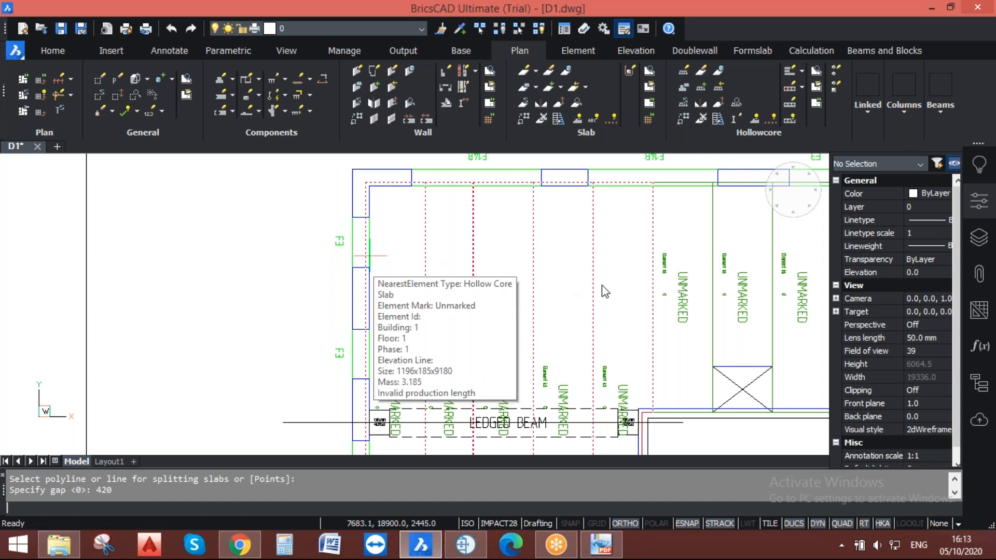
{"action": "scroll", "coordinate": [605, 316], "scroll_direction": "up", "scroll_amount": 5}
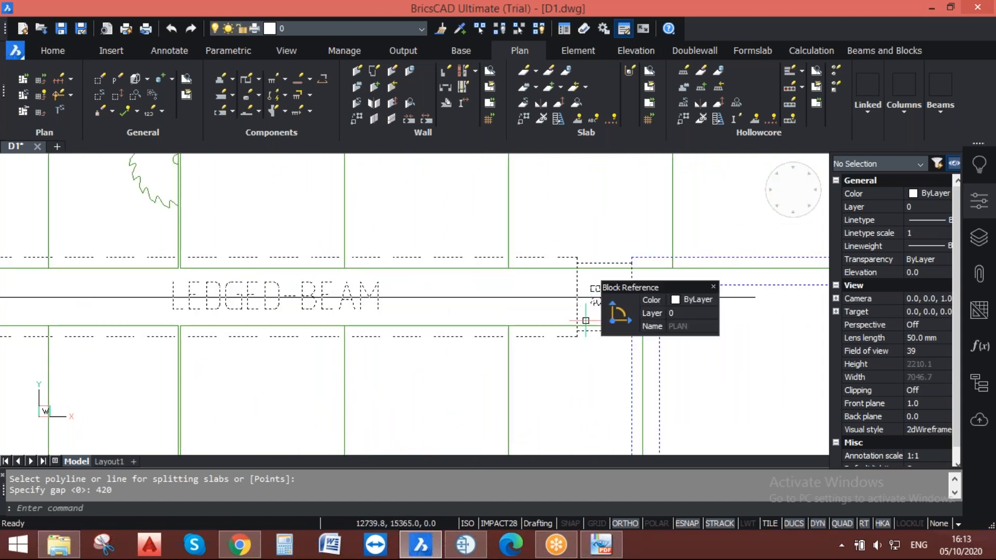
{"action": "scroll", "coordinate": [605, 316], "scroll_direction": "down", "scroll_amount": 3}
{"action": "scroll", "coordinate": [580, 318], "scroll_direction": "down", "scroll_amount": 4}
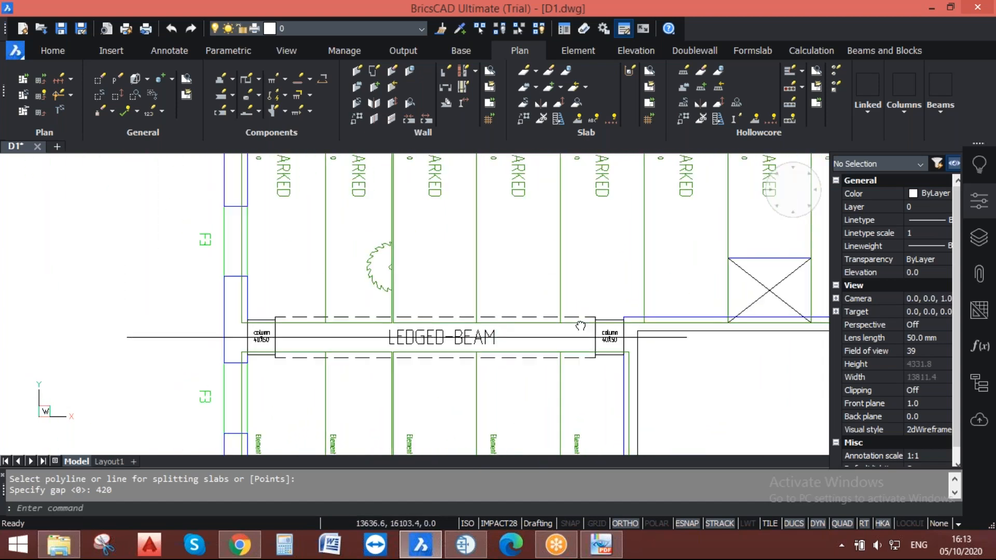
Delete the splitting line drawn along the ledged beam's centreline.
{"action": "middle_click_drag", "start_coordinate": [283, 367], "coordinate": [327, 323]}
{"action": "mouse_move", "coordinate": [318, 364]}
{"action": "middle_mouse_down"}
{"action": "mouse_move", "coordinate": [376, 309]}
{"action": "mouse_move", "coordinate": [427, 303]}
{"action": "middle_mouse_up"}
{"action": "scroll", "coordinate": [427, 303], "scroll_direction": "down", "scroll_amount": 3}
{"action": "scroll", "coordinate": [350, 288], "scroll_direction": "up", "scroll_amount": 3}
{"action": "left_click", "coordinate": [361, 273]}
{"action": "left_click", "coordinate": [345, 207]}
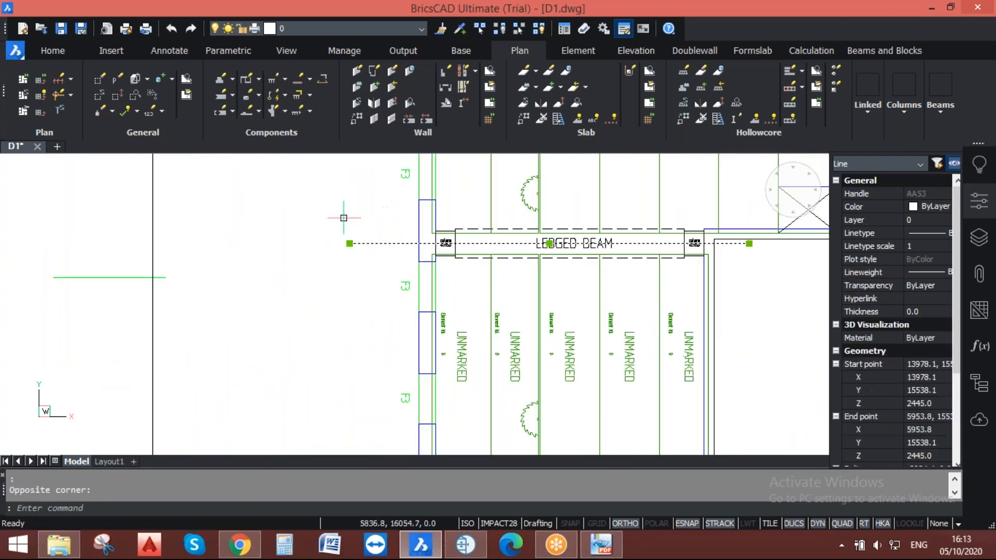
{"action": "key", "text": "Delete"}
Begin a hollow core slab layout with section 19 on the boundary polyline of the room between the ledged-beam room and the stairs.
{"action": "scroll", "coordinate": [768, 324], "scroll_direction": "down", "scroll_amount": 3}
{"action": "mouse_move", "coordinate": [794, 327]}
{"action": "middle_mouse_down"}
{"action": "mouse_move", "coordinate": [377, 315]}
{"action": "mouse_move", "coordinate": [382, 272]}
{"action": "middle_mouse_up"}
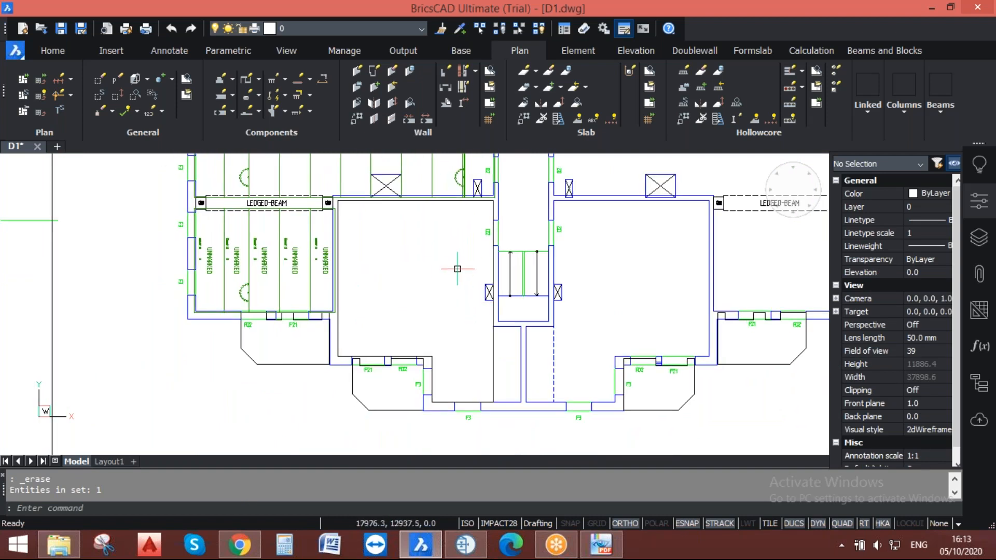
{"action": "left_click", "coordinate": [683, 73]}
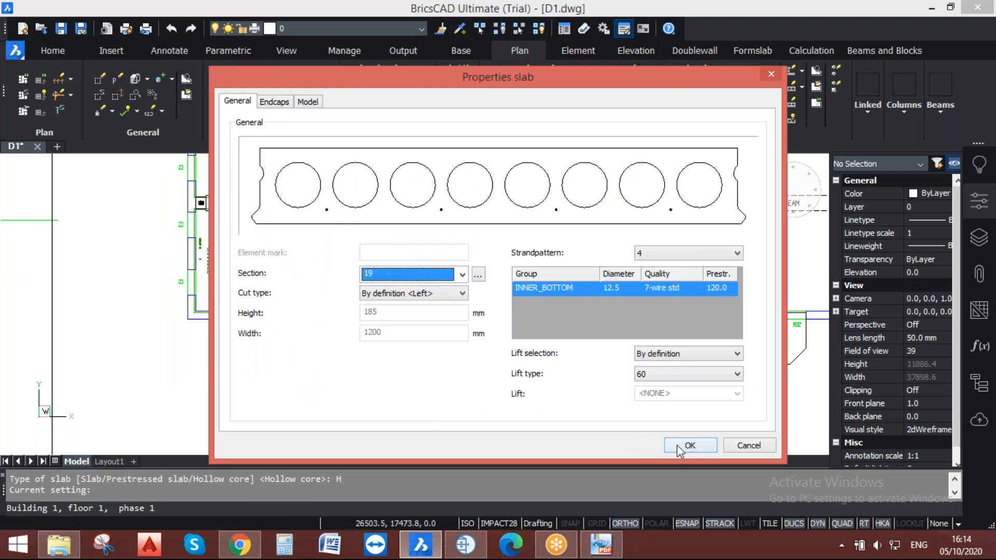
{"action": "left_click", "coordinate": [677, 446]}
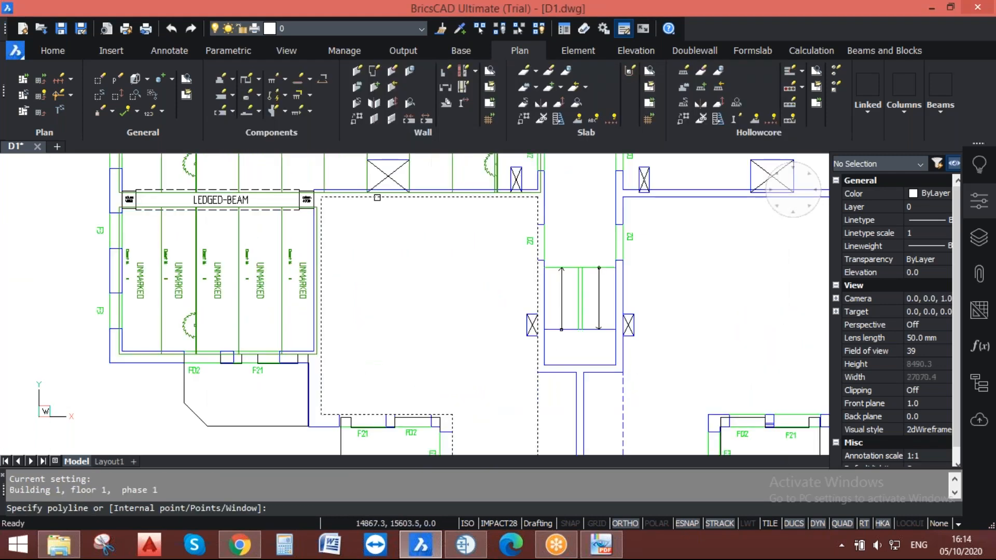
{"action": "left_click", "coordinate": [377, 198]}
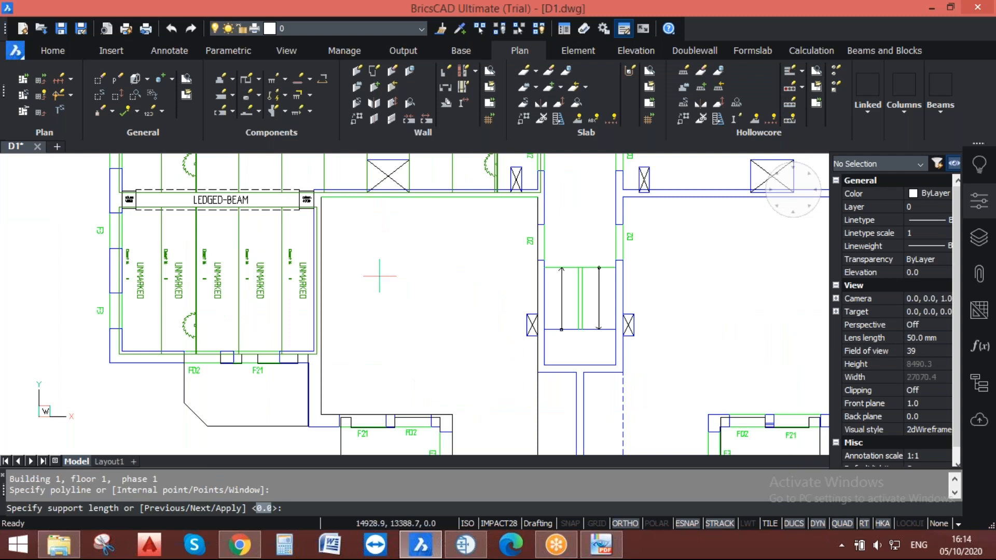
Set a support length of 80 for each edge of the room's slab boundary.
{"action": "type", "text": "80"}
{"action": "key", "text": "Return"}
{"action": "type", "text": "80"}
{"action": "key", "text": "Return"}
{"action": "type", "text": "80"}
{"action": "key", "text": "Return"}
{"action": "type", "text": "80"}
{"action": "key", "text": "Return"}
{"action": "type", "text": "80"}
{"action": "key", "text": "Return"}
{"action": "type", "text": "80"}
{"action": "key", "text": "Return"}
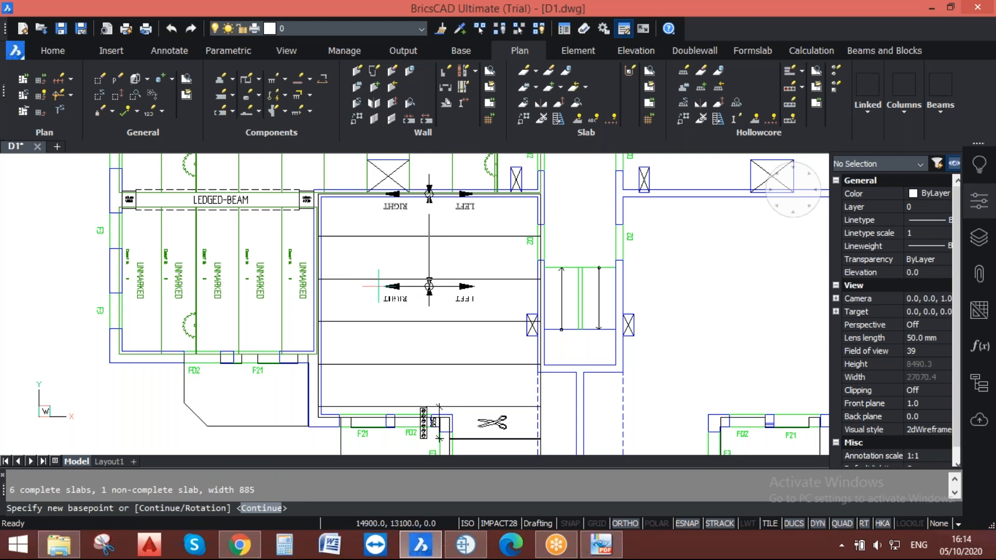
Rotate the slab layout so the hollow core slabs run vertically on the plan.
{"action": "type", "text": "r"}
{"action": "key", "text": "Return"}
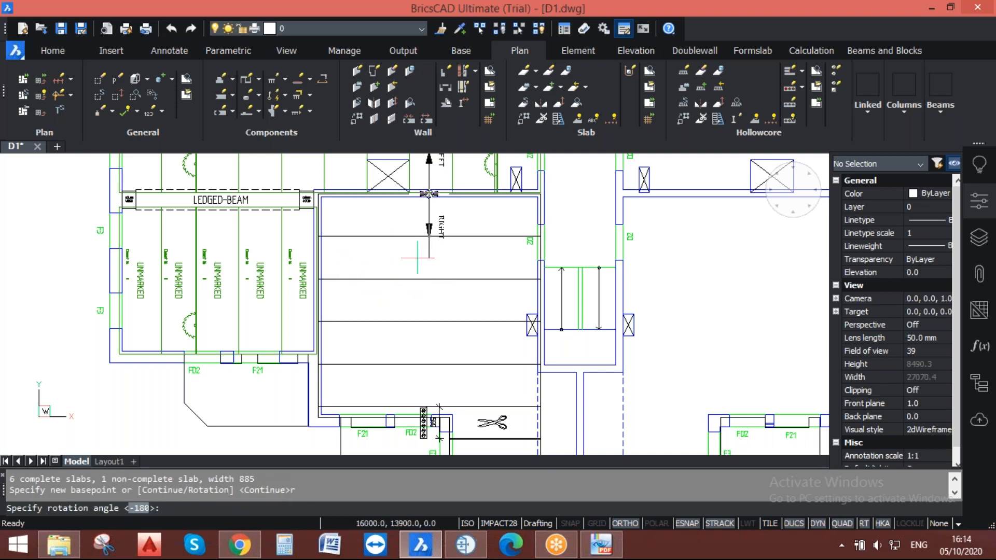
{"action": "left_click", "coordinate": [470, 266]}
Set a new layout basepoint at the room's recessed wall corner between the FD2 and F3 openings.
{"action": "scroll", "coordinate": [474, 265], "scroll_direction": "down", "scroll_amount": 1}
{"action": "middle_click_drag", "start_coordinate": [458, 374], "coordinate": [454, 299]}
{"action": "scroll", "coordinate": [478, 352], "scroll_direction": "up", "scroll_amount": 2}
{"action": "scroll", "coordinate": [483, 370], "scroll_direction": "down", "scroll_amount": 1}
{"action": "scroll", "coordinate": [482, 373], "scroll_direction": "up", "scroll_amount": 1}
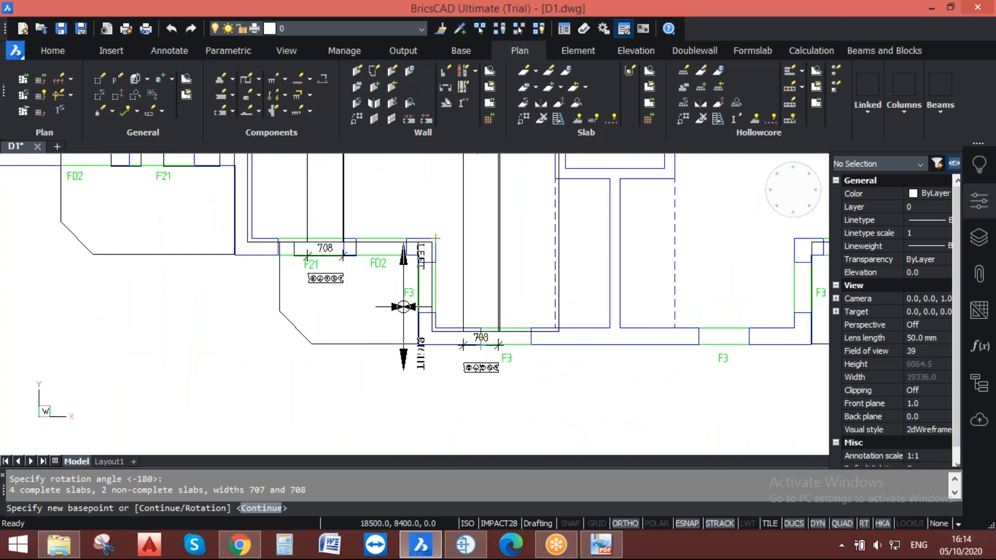
{"action": "scroll", "coordinate": [522, 242], "scroll_direction": "up", "scroll_amount": 1}
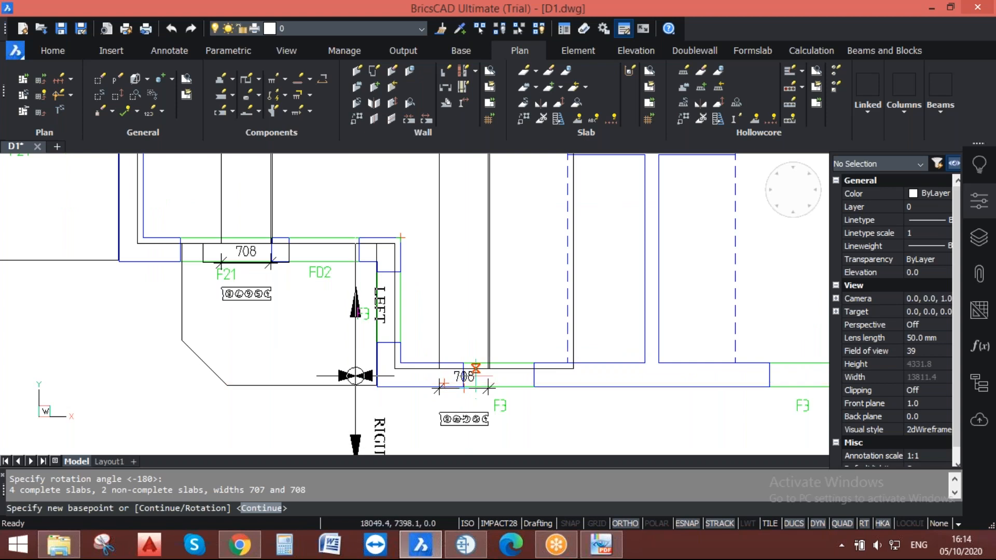
{"action": "scroll", "coordinate": [463, 378], "scroll_direction": "down", "scroll_amount": 1}
{"action": "middle_click_drag", "start_coordinate": [449, 293], "coordinate": [461, 406]}
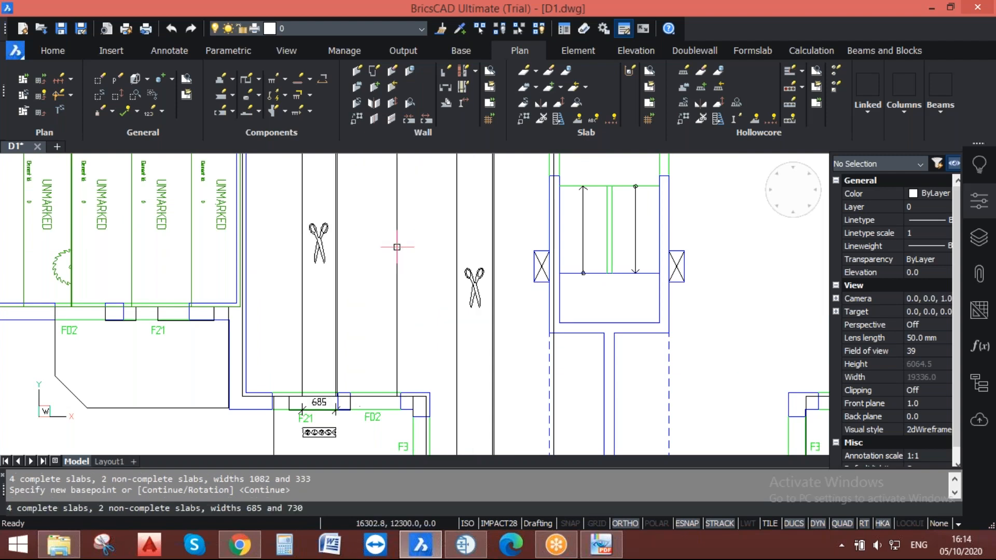
Accept the slab layout, erasing its boundary polyline, and end the command without starting another layout.
{"action": "key", "text": "Return"}
{"action": "key", "text": "Return"}
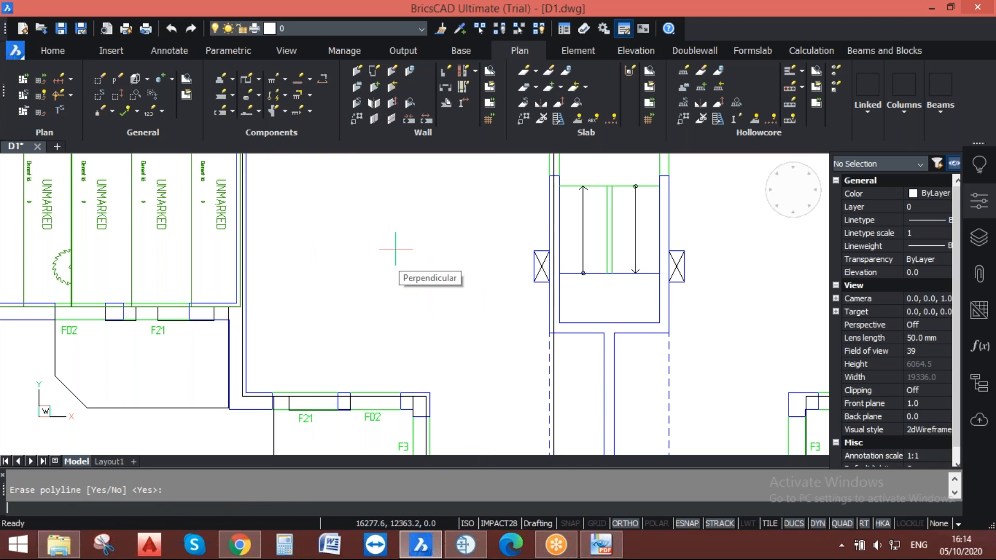
{"action": "key", "text": "Return"}
{"action": "key", "text": "Return"}
{"action": "key", "text": "Return"}
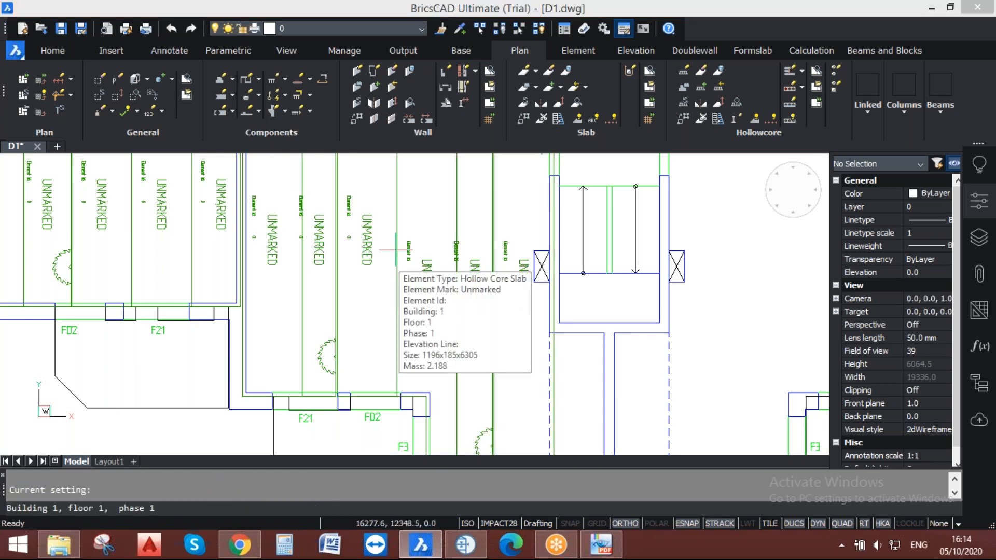
{"action": "key", "text": "Escape"}
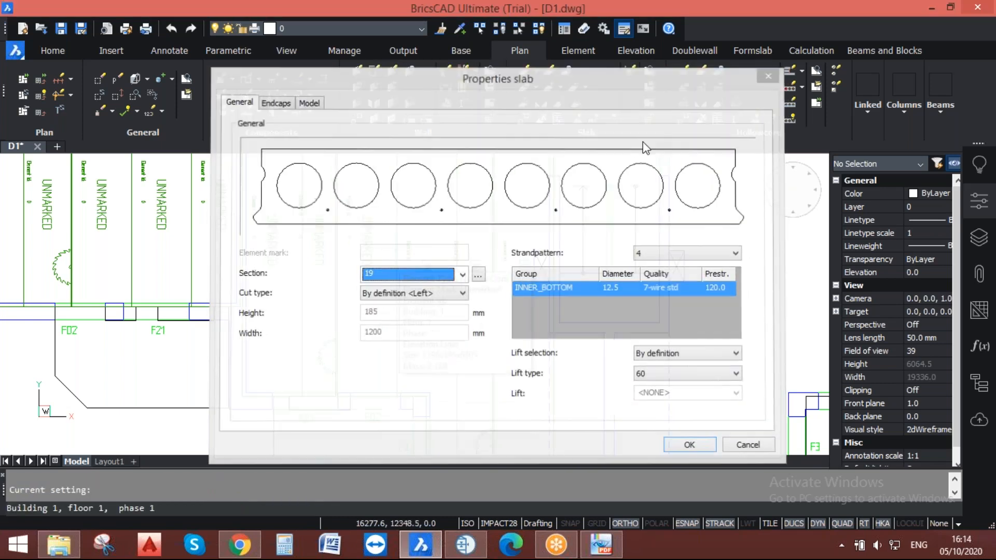
Set up a rectangular top-side recess with Cut out enabled for the upper room's slab nearest the D2 door.
{"action": "scroll", "coordinate": [467, 249], "scroll_direction": "down", "scroll_amount": 2}
{"action": "middle_click_drag", "start_coordinate": [452, 166], "coordinate": [460, 334]}
{"action": "scroll", "coordinate": [475, 340], "scroll_direction": "up", "scroll_amount": 2}
{"action": "middle_click_drag", "start_coordinate": [539, 310], "coordinate": [494, 260]}
{"action": "scroll", "coordinate": [483, 208], "scroll_direction": "down", "scroll_amount": 2}
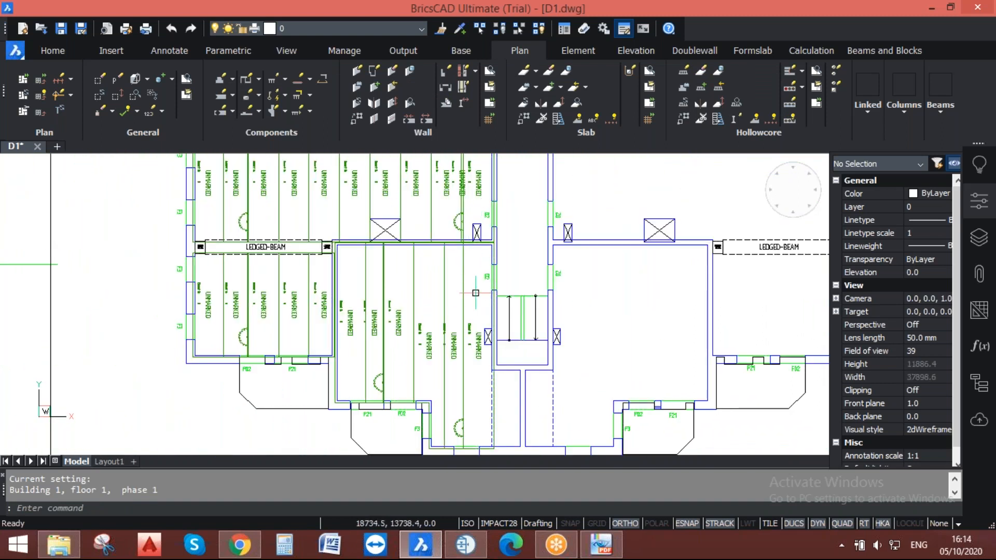
{"action": "scroll", "coordinate": [484, 259], "scroll_direction": "up", "scroll_amount": 1}
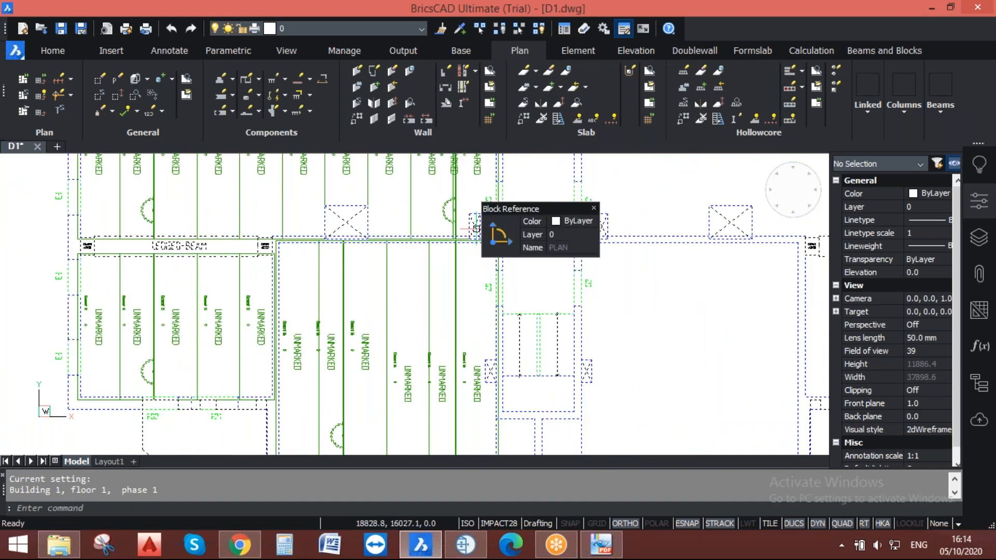
{"action": "left_click", "coordinate": [258, 94]}
{"action": "left_click", "coordinate": [301, 107]}
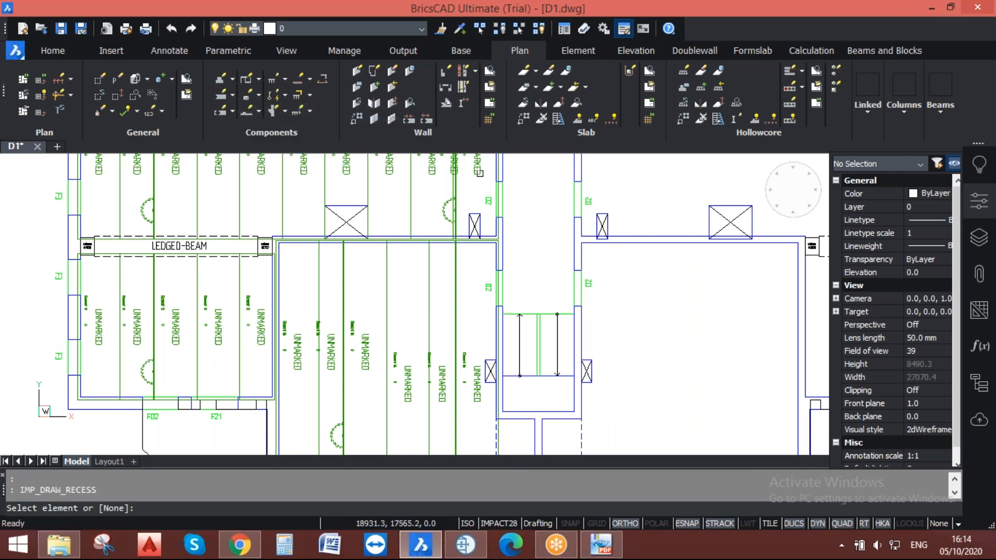
{"action": "left_click", "coordinate": [478, 160]}
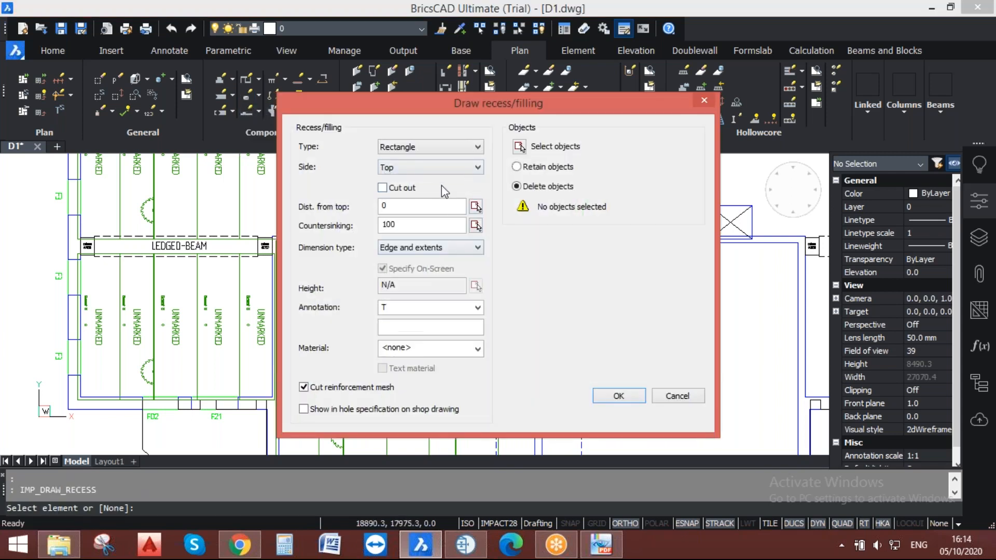
{"action": "left_click", "coordinate": [407, 155]}
{"action": "left_click", "coordinate": [409, 151]}
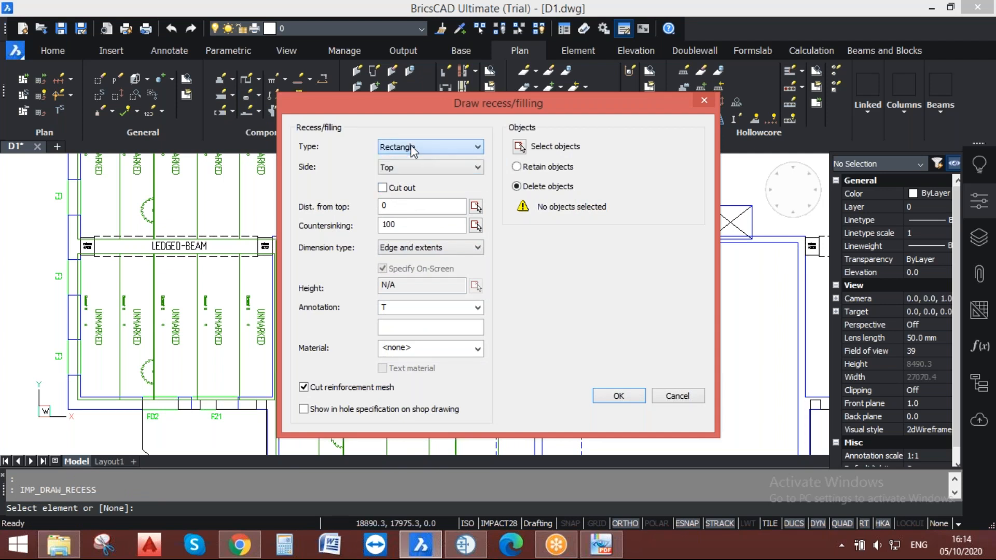
{"action": "left_click", "coordinate": [383, 189]}
{"action": "left_click", "coordinate": [618, 396]}
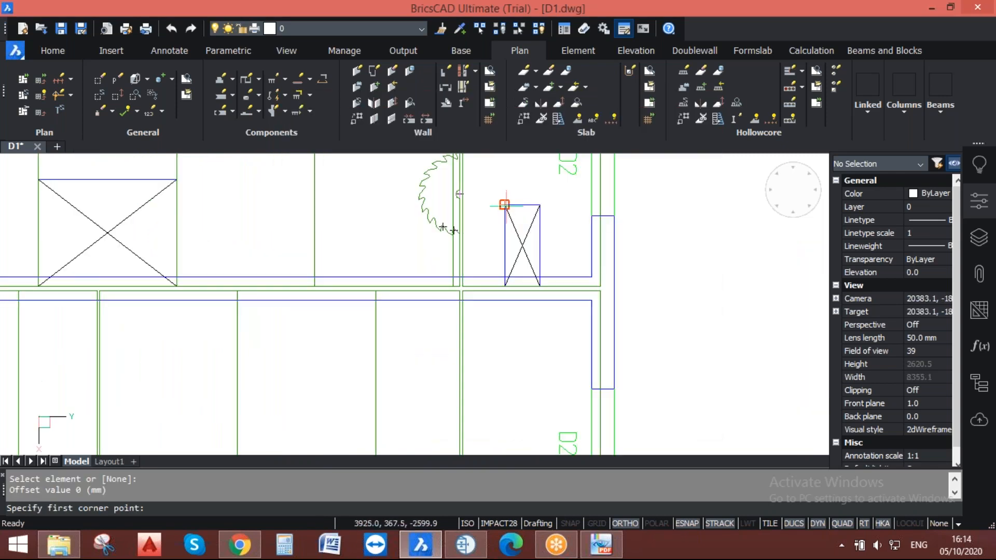
Draw the rectangular cut-out between opposite corners of the small crossed shaft beside the D2 door.
{"action": "left_click", "coordinate": [504, 205]}
{"action": "key", "text": "Return"}
{"action": "scroll", "coordinate": [532, 284], "scroll_direction": "up", "scroll_amount": 2}
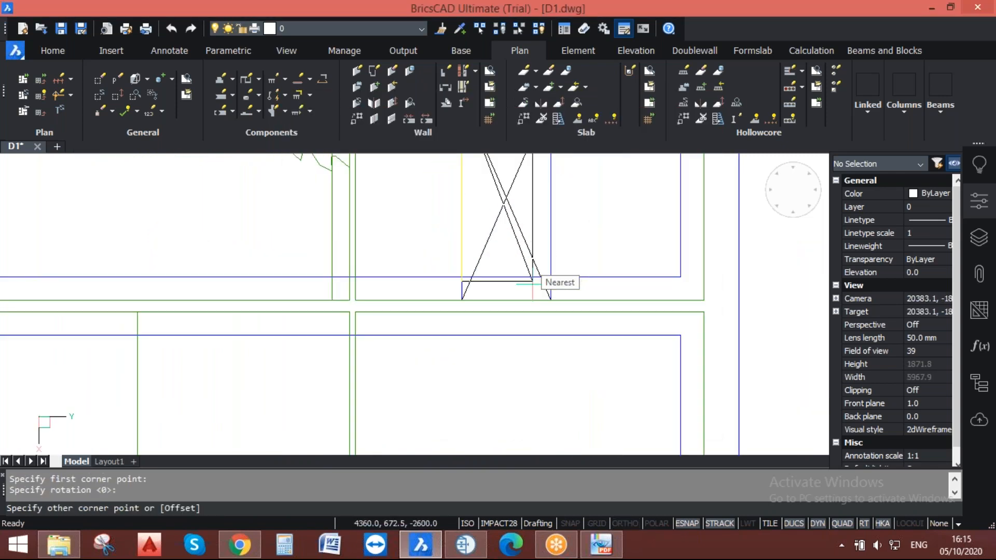
{"action": "scroll", "coordinate": [533, 284], "scroll_direction": "up", "scroll_amount": 4}
{"action": "left_click", "coordinate": [557, 306]}
{"action": "scroll", "coordinate": [534, 254], "scroll_direction": "down", "scroll_amount": 3}
{"action": "key", "text": "F8"}
{"action": "key", "text": "Escape"}
{"action": "scroll", "coordinate": [550, 280], "scroll_direction": "down", "scroll_amount": 4}
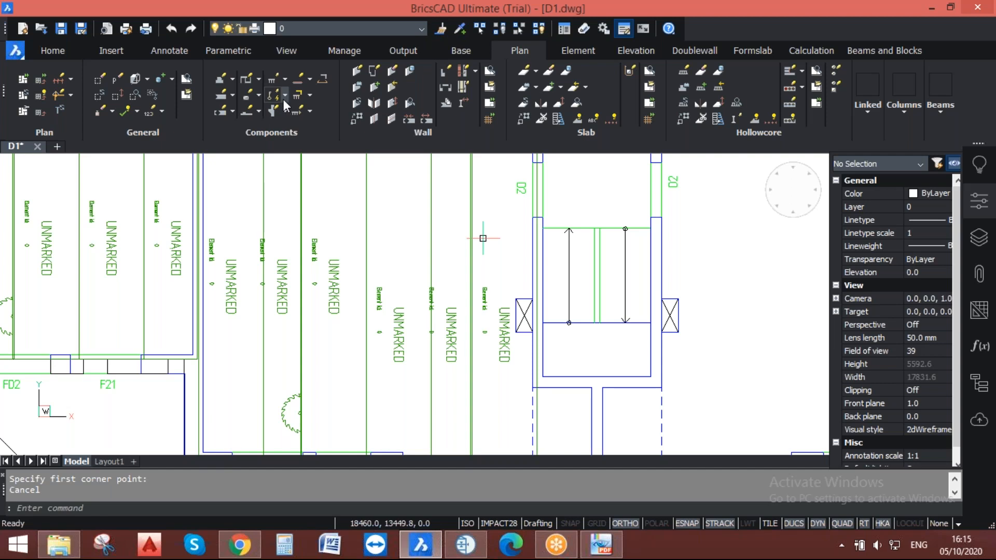
Cut a rectangular recess through the slab beside the staircase, matching the corners of the small crossed shaft there.
{"action": "left_click", "coordinate": [243, 95]}
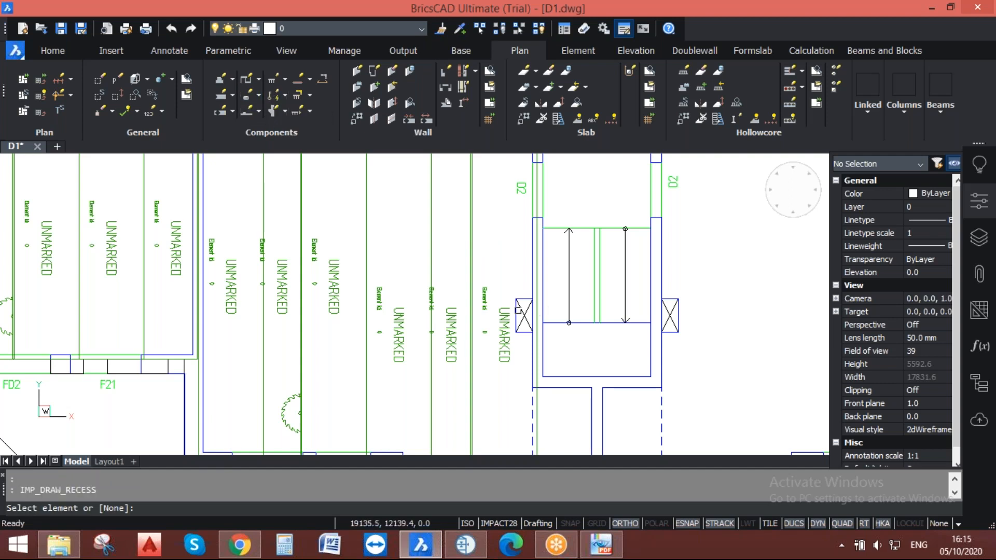
{"action": "left_click", "coordinate": [505, 322]}
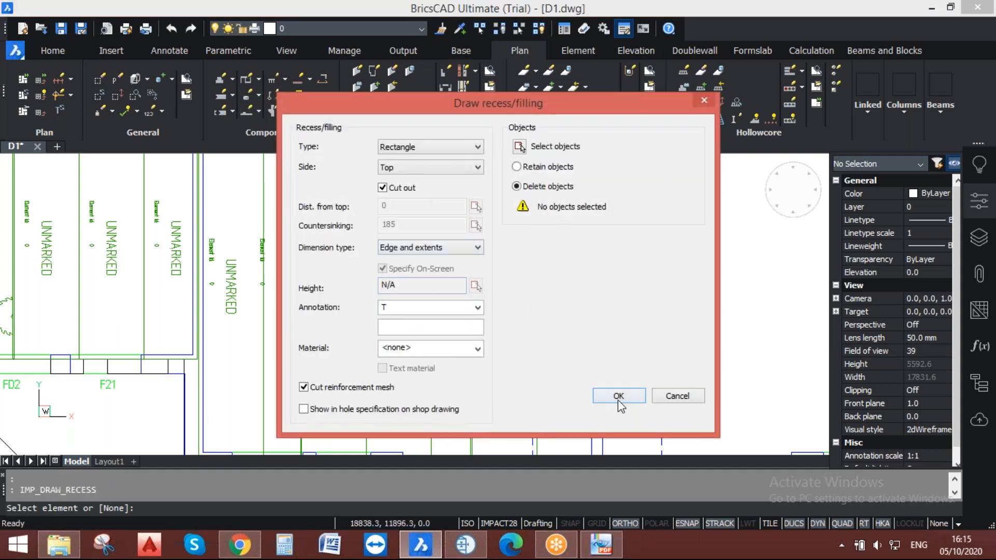
{"action": "left_click", "coordinate": [619, 396]}
{"action": "left_click", "coordinate": [516, 258]}
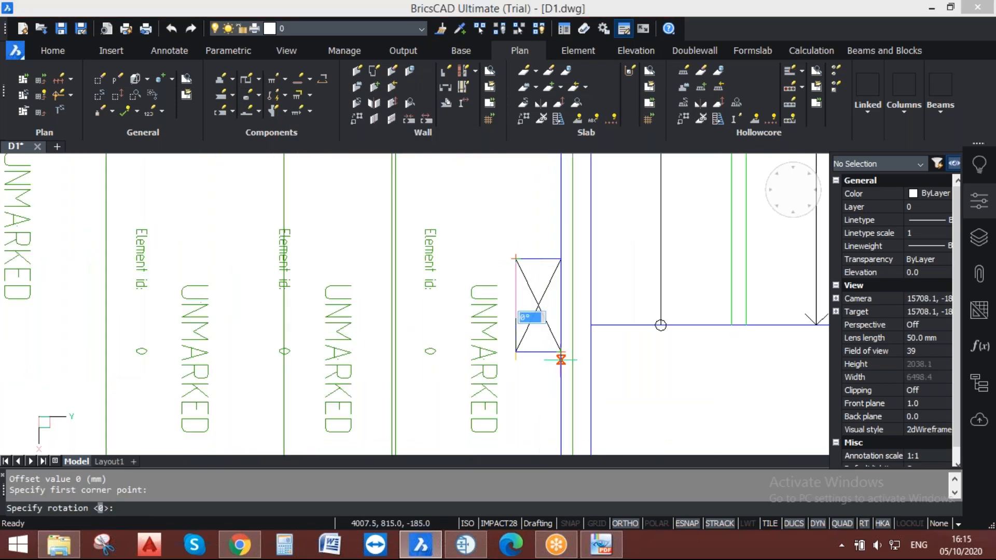
{"action": "type", "text": "90"}
{"action": "key", "text": "Return"}
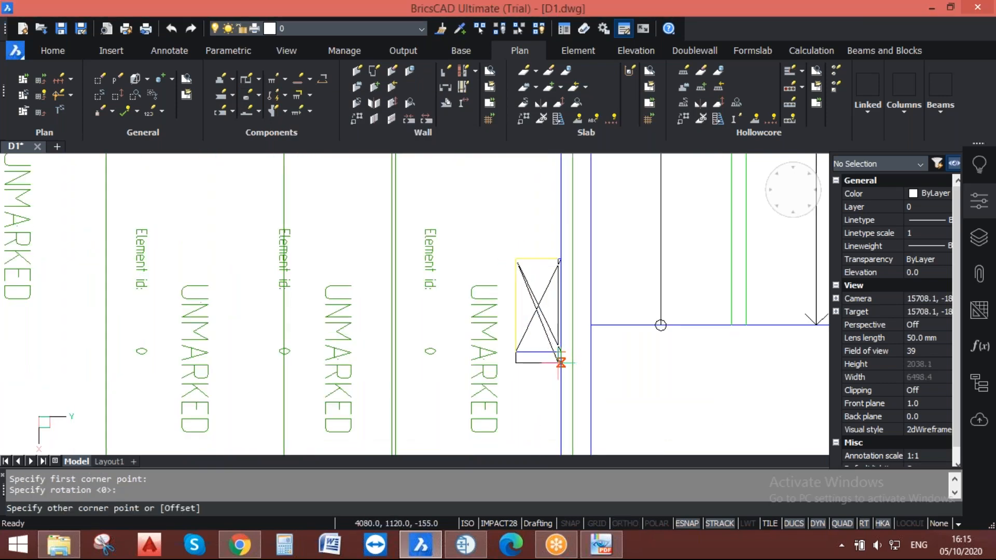
{"action": "key", "text": "F8"}
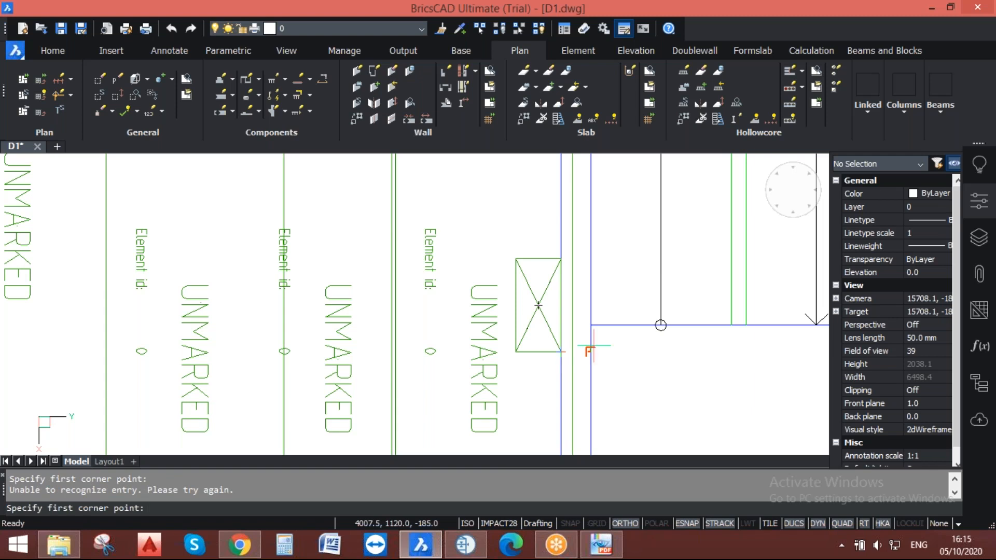
{"action": "scroll", "coordinate": [587, 337], "scroll_direction": "down", "scroll_amount": 5}
{"action": "key", "text": "Escape"}
{"action": "scroll", "coordinate": [586, 330], "scroll_direction": "down", "scroll_amount": 4}
{"action": "scroll", "coordinate": [576, 343], "scroll_direction": "up", "scroll_amount": 2}
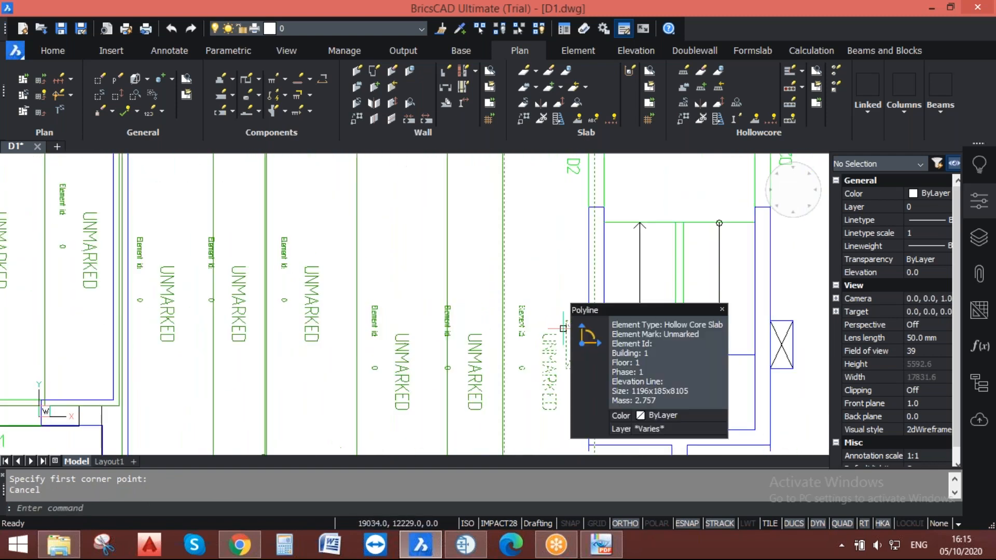
Set up a circular top-side recess with Cut out enabled for the fourth slab from the outer wall in the upper room.
{"action": "scroll", "coordinate": [567, 353], "scroll_direction": "down", "scroll_amount": 2}
{"action": "scroll", "coordinate": [561, 278], "scroll_direction": "up", "scroll_amount": 3}
{"action": "scroll", "coordinate": [566, 270], "scroll_direction": "down", "scroll_amount": 1}
{"action": "middle_click_drag", "start_coordinate": [596, 394], "coordinate": [629, 409]}
{"action": "scroll", "coordinate": [502, 301], "scroll_direction": "down", "scroll_amount": 1}
{"action": "middle_click_drag", "start_coordinate": [475, 263], "coordinate": [499, 342]}
{"action": "middle_click_drag", "start_coordinate": [435, 325], "coordinate": [441, 291]}
{"action": "scroll", "coordinate": [414, 232], "scroll_direction": "up", "scroll_amount": 1}
{"action": "scroll", "coordinate": [414, 233], "scroll_direction": "up", "scroll_amount": 3}
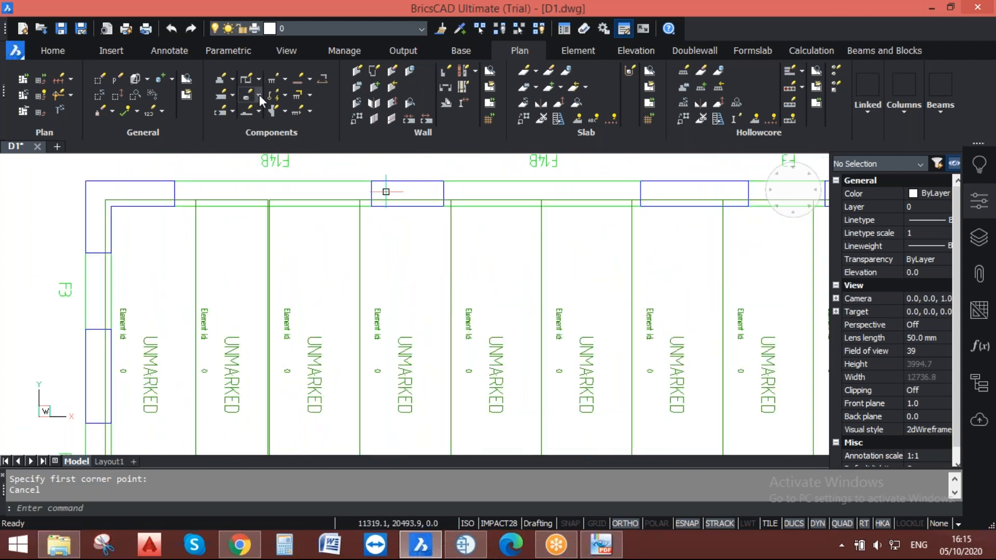
{"action": "left_click", "coordinate": [260, 94]}
{"action": "left_click", "coordinate": [290, 111]}
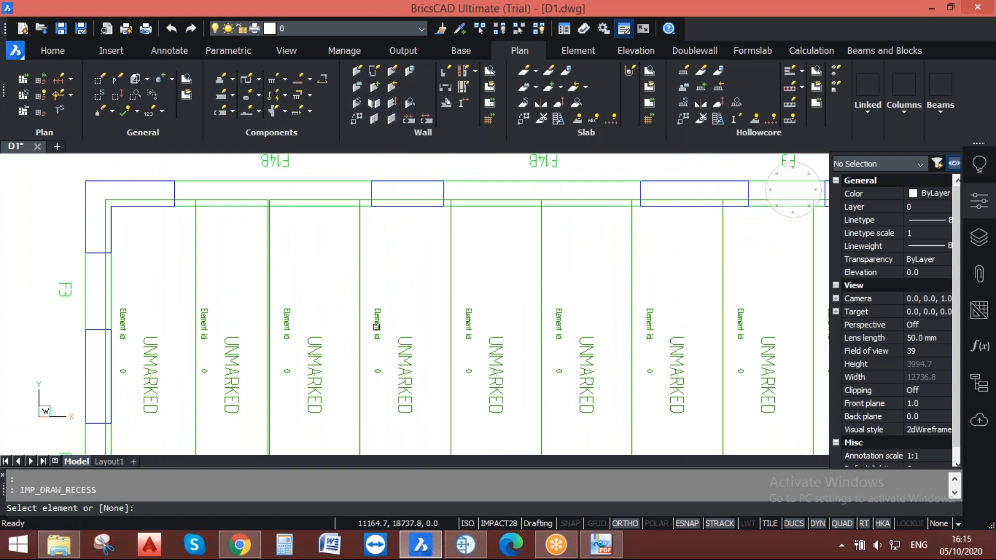
{"action": "left_click", "coordinate": [405, 346]}
{"action": "left_click", "coordinate": [404, 147]}
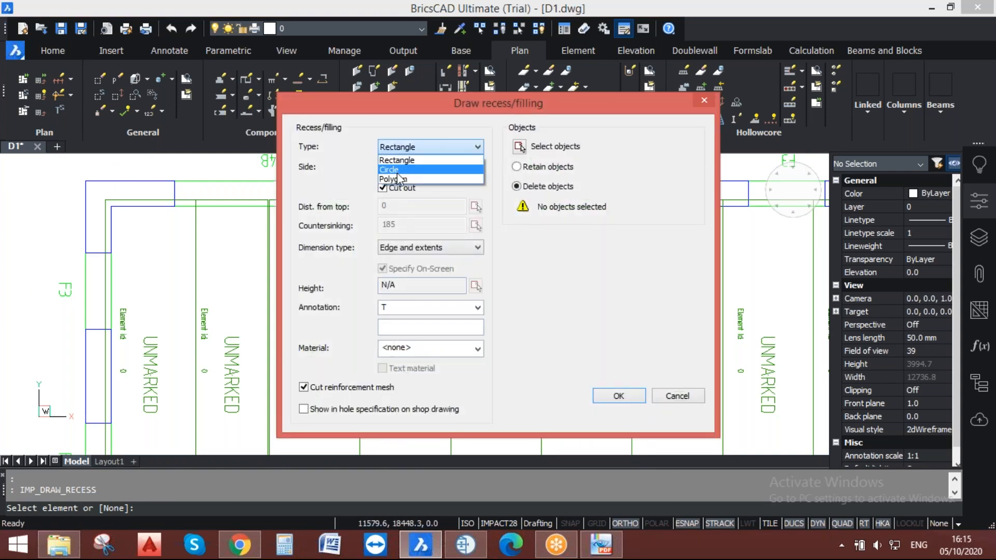
{"action": "left_click", "coordinate": [398, 173]}
{"action": "left_click", "coordinate": [607, 394]}
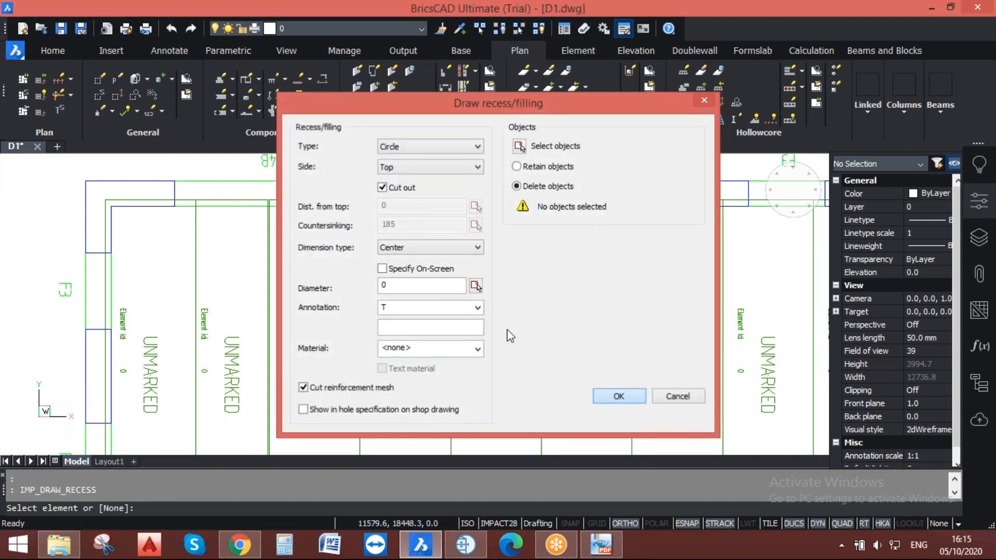
Place the circular cut-out near the upper end of the fourth slab, just below the outer wall.
{"action": "scroll", "coordinate": [389, 258], "scroll_direction": "up", "scroll_amount": 2}
{"action": "left_click", "coordinate": [408, 254]}
{"action": "left_click", "coordinate": [412, 298]}
{"action": "key", "text": "Return"}
{"action": "key", "text": "Return"}
{"action": "scroll", "coordinate": [452, 265], "scroll_direction": "down", "scroll_amount": 4}
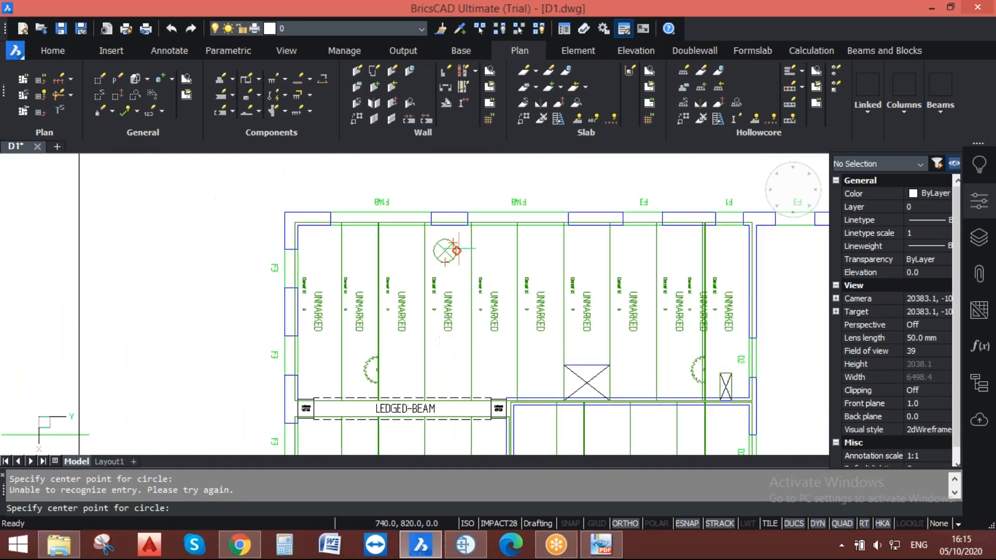
{"action": "key", "text": "Escape"}
{"action": "middle_click_drag", "start_coordinate": [479, 280], "coordinate": [362, 239]}
{"action": "scroll", "coordinate": [362, 240], "scroll_direction": "down", "scroll_amount": 1}
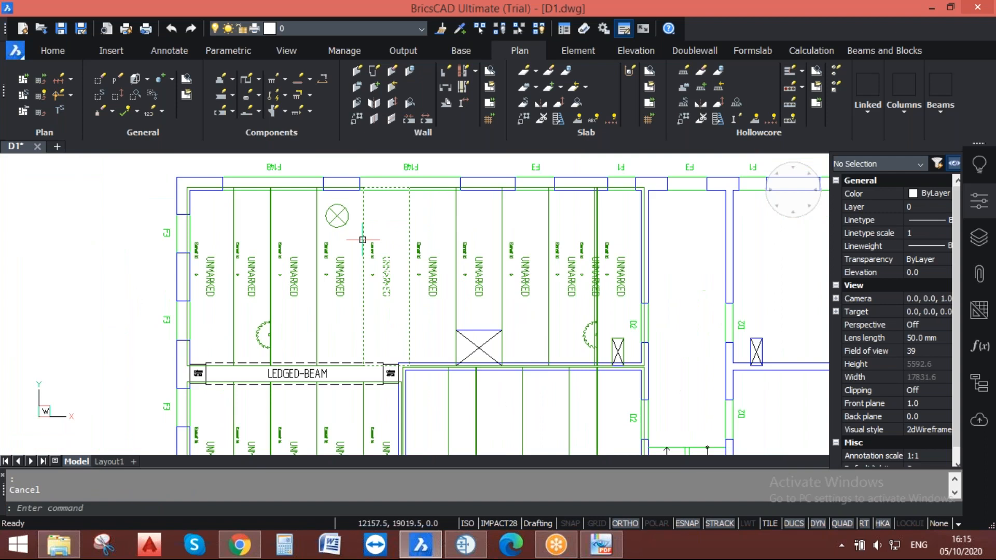
{"action": "middle_click_drag", "start_coordinate": [519, 325], "coordinate": [493, 310]}
{"action": "scroll", "coordinate": [465, 304], "scroll_direction": "up", "scroll_amount": 3}
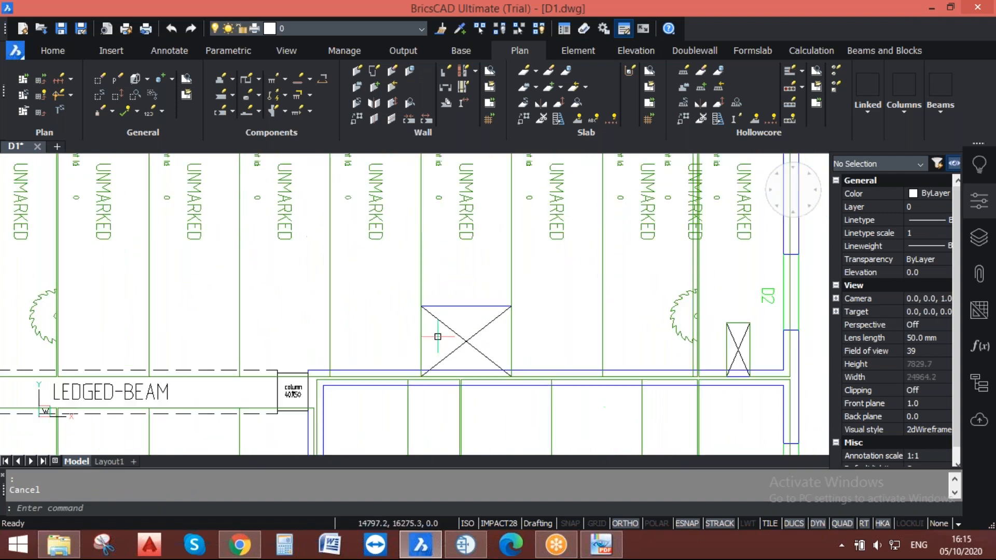
{"action": "scroll", "coordinate": [455, 289], "scroll_direction": "down", "scroll_amount": 1}
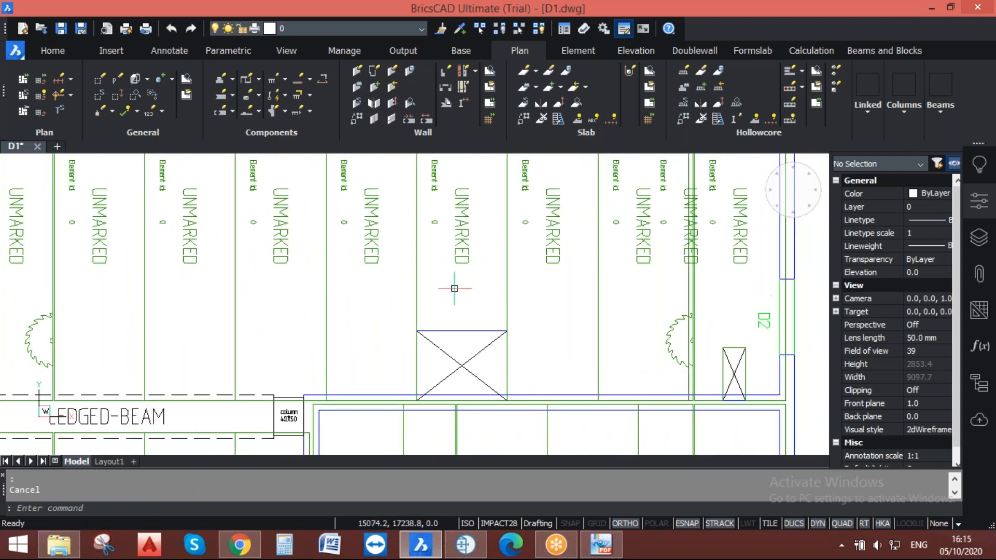
Start a hanger detail for the slab shortened by the large crossed shaft, using its two neighbouring slabs as supports.
{"action": "left_click", "coordinate": [801, 71]}
{"action": "left_click", "coordinate": [808, 89]}
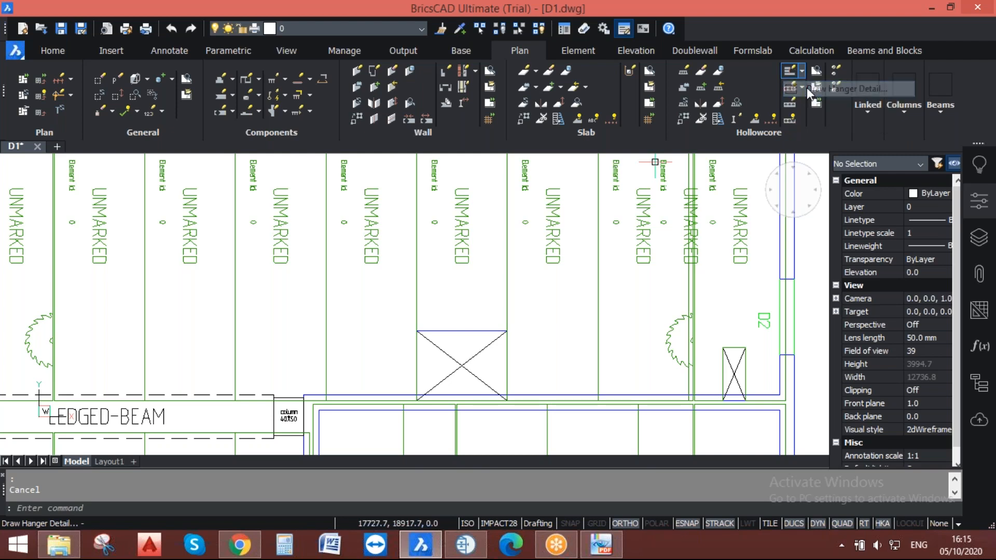
{"action": "left_click", "coordinate": [463, 231]}
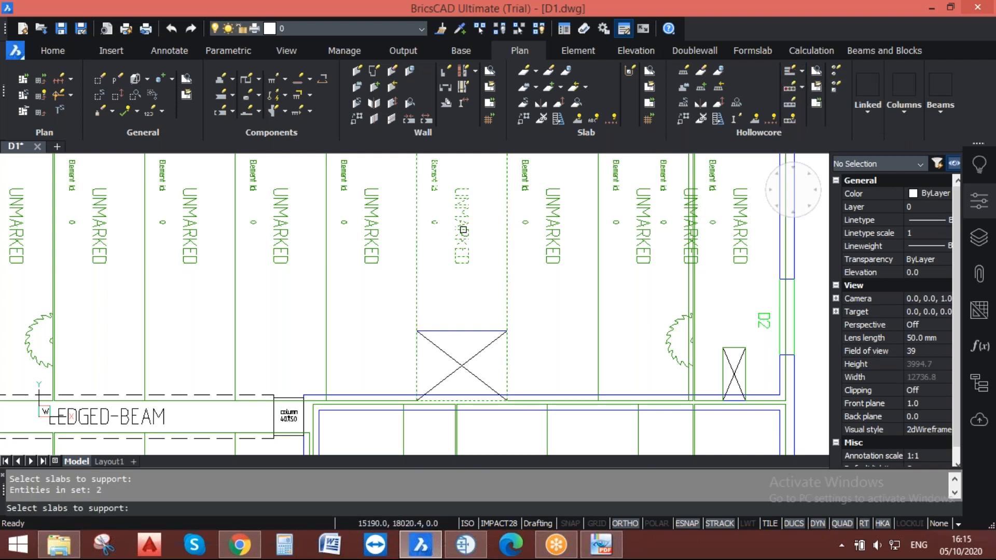
{"action": "key", "text": "Return"}
{"action": "left_click", "coordinate": [546, 287]}
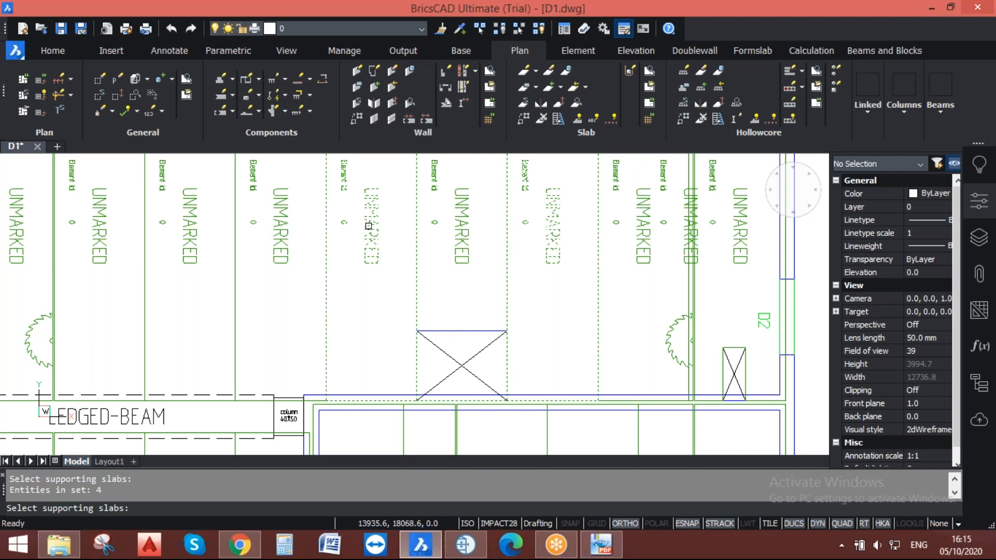
{"action": "key", "text": "Return"}
Define the hanger opening between opposite corners of the large crossed shaft and place the Hollow Core hanger detail HCS19.
{"action": "scroll", "coordinate": [410, 334], "scroll_direction": "up", "scroll_amount": 2}
{"action": "left_click", "coordinate": [421, 329]}
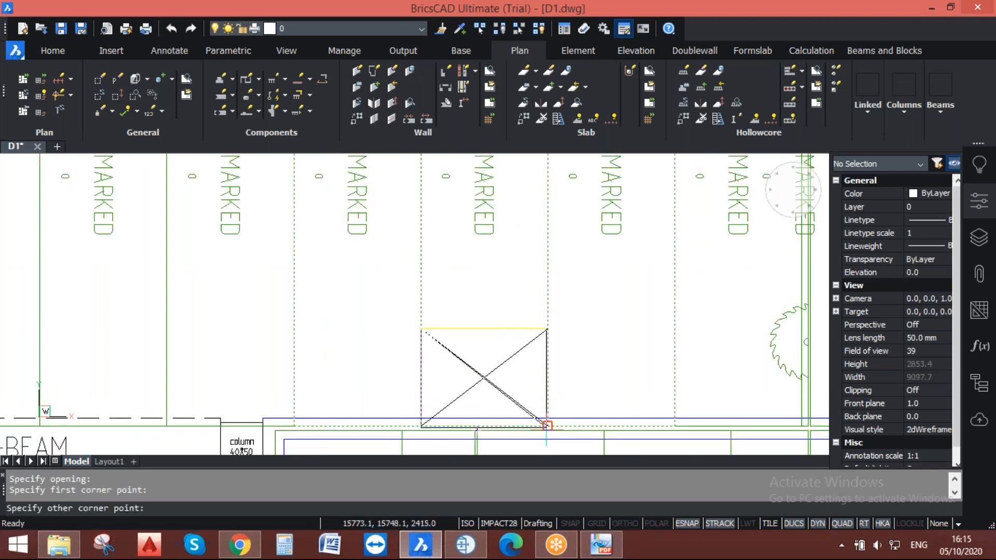
{"action": "scroll", "coordinate": [547, 425], "scroll_direction": "up", "scroll_amount": 2}
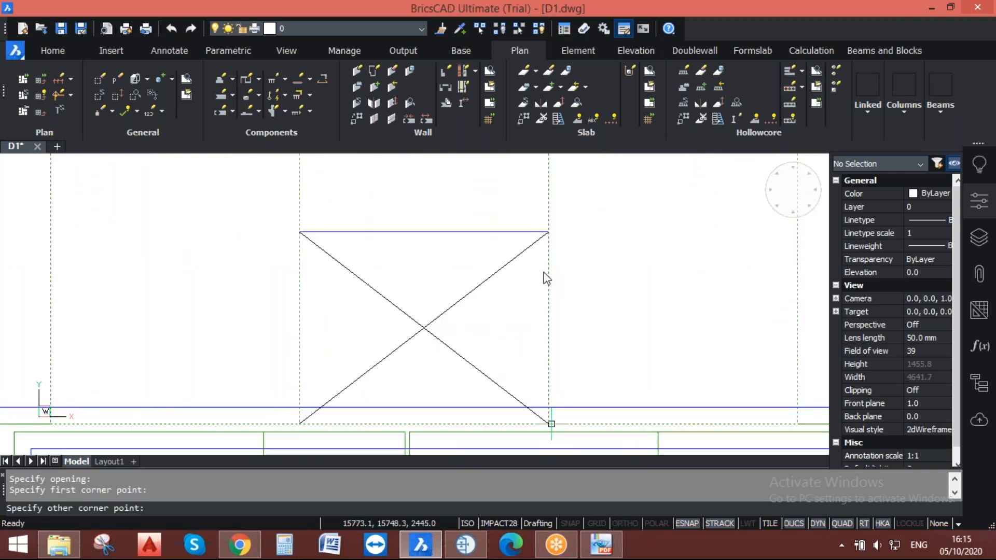
{"action": "left_click", "coordinate": [546, 278]}
{"action": "left_click", "coordinate": [467, 150]}
{"action": "left_click", "coordinate": [451, 172]}
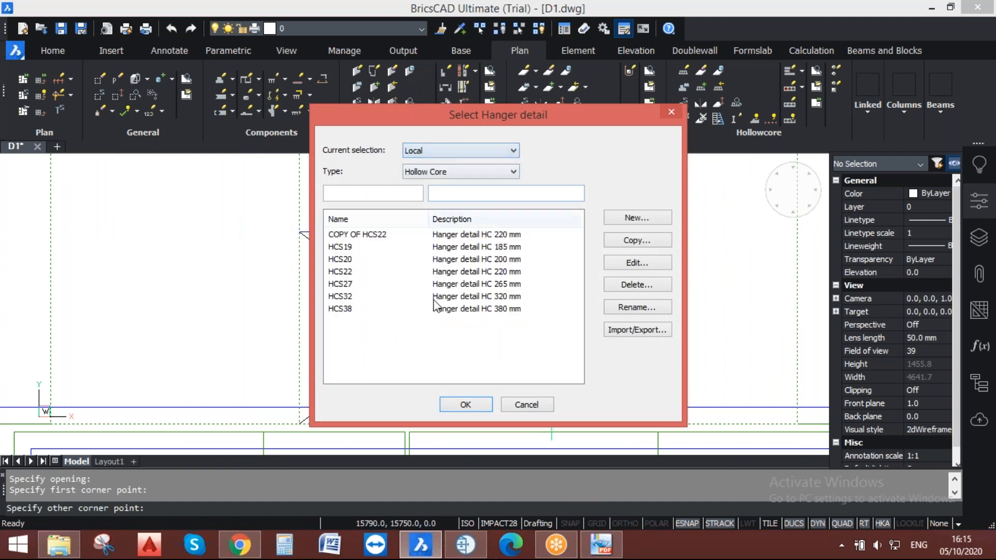
{"action": "left_click", "coordinate": [364, 248]}
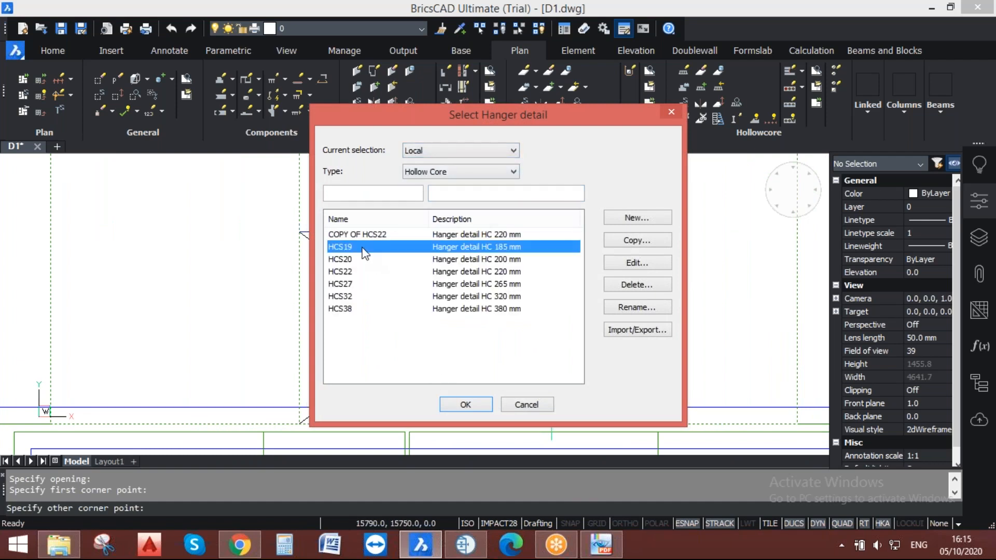
{"action": "left_click", "coordinate": [461, 403]}
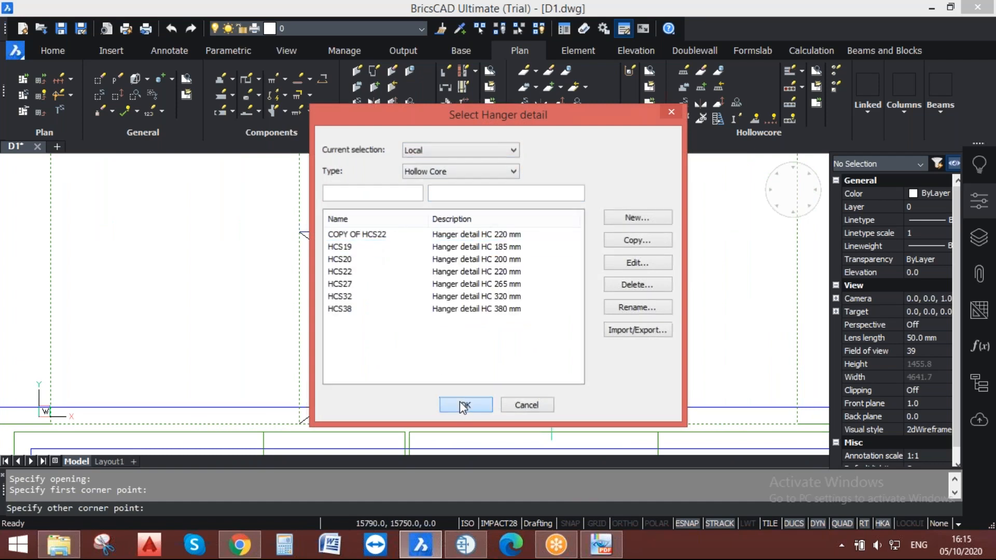
{"action": "scroll", "coordinate": [424, 301], "scroll_direction": "down", "scroll_amount": 4}
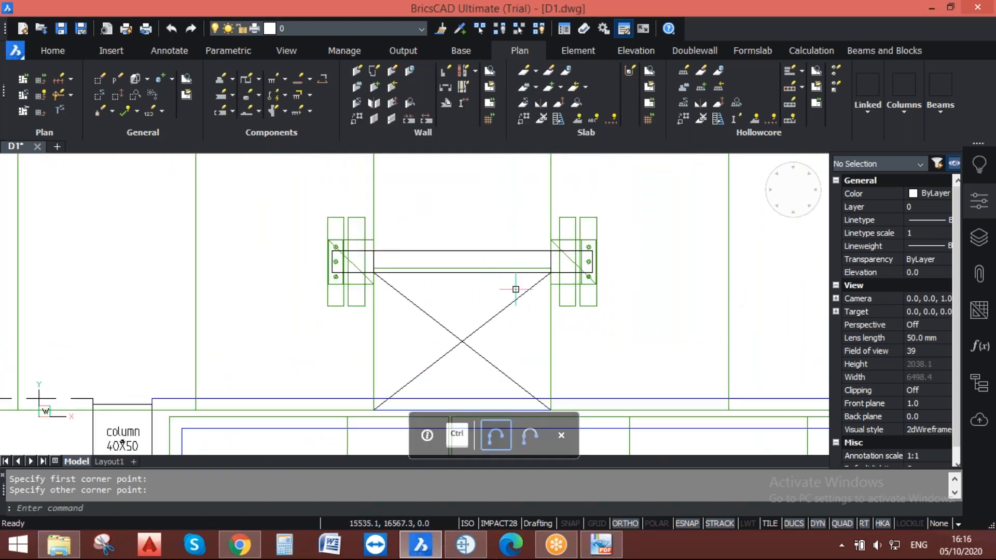
Open the slab properties for the two slabs nearest the F3 outer wall, just below the ledged beam.
{"action": "scroll", "coordinate": [516, 289], "scroll_direction": "down", "scroll_amount": 4}
{"action": "scroll", "coordinate": [523, 239], "scroll_direction": "down", "scroll_amount": 1}
{"action": "middle_click_drag", "start_coordinate": [426, 280], "coordinate": [548, 212]}
{"action": "scroll", "coordinate": [373, 289], "scroll_direction": "up", "scroll_amount": 2}
{"action": "mouse_move", "coordinate": [377, 293]}
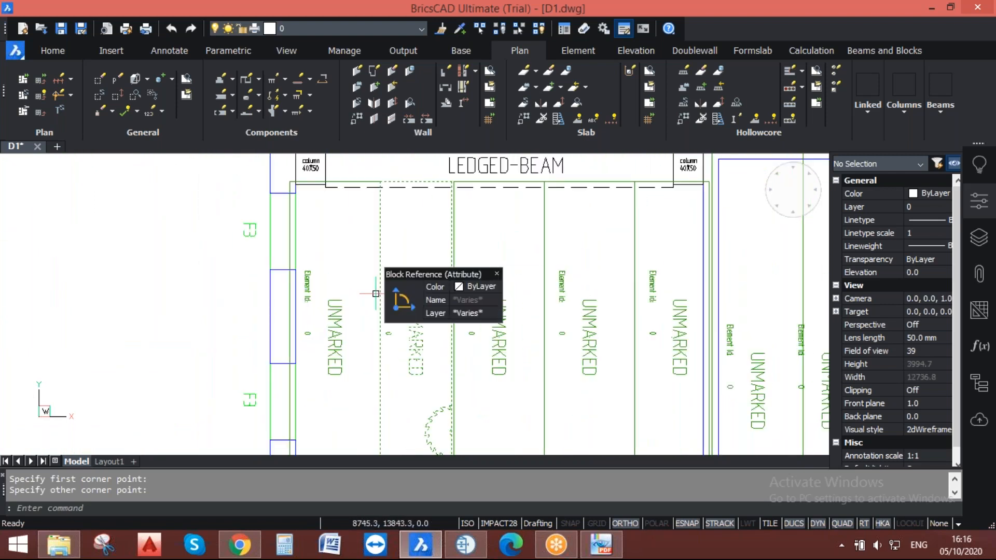
{"action": "left_click", "coordinate": [405, 239]}
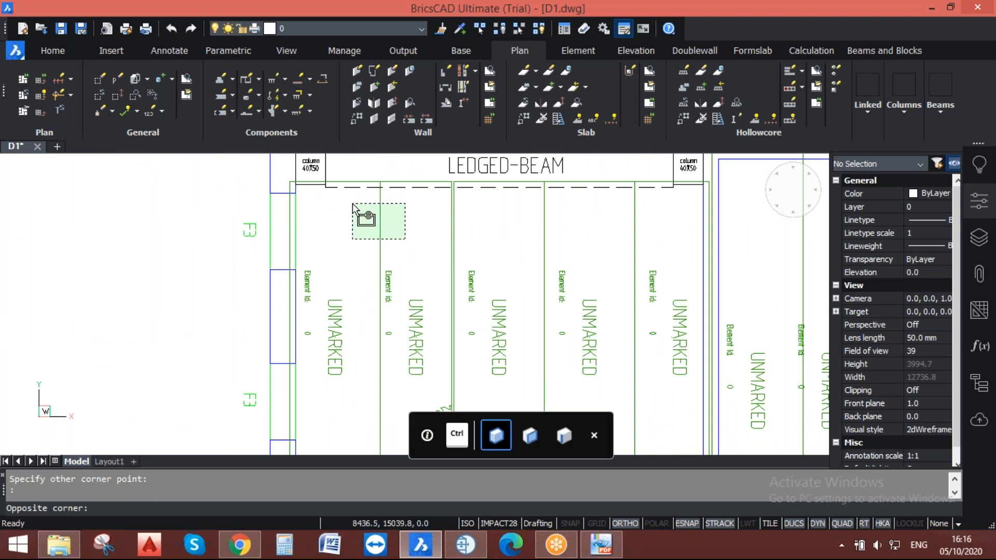
{"action": "left_click", "coordinate": [353, 203]}
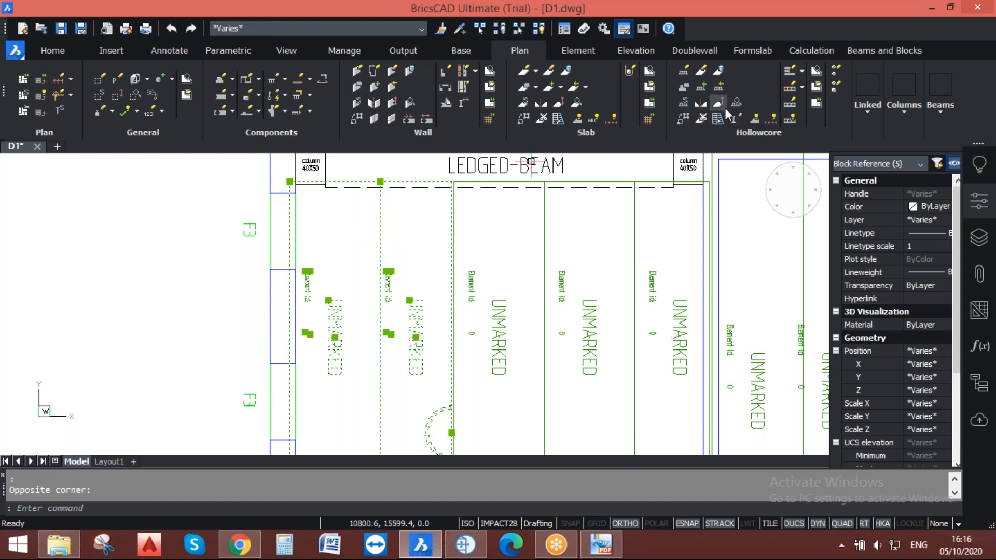
{"action": "left_click", "coordinate": [702, 70]}
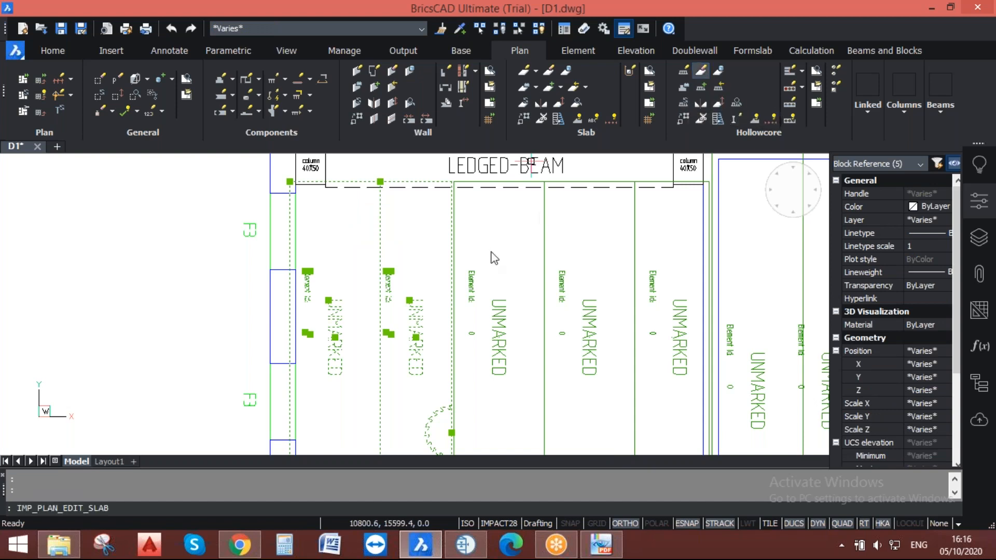
{"action": "type", "text": "p"}
{"action": "key", "text": "Return"}
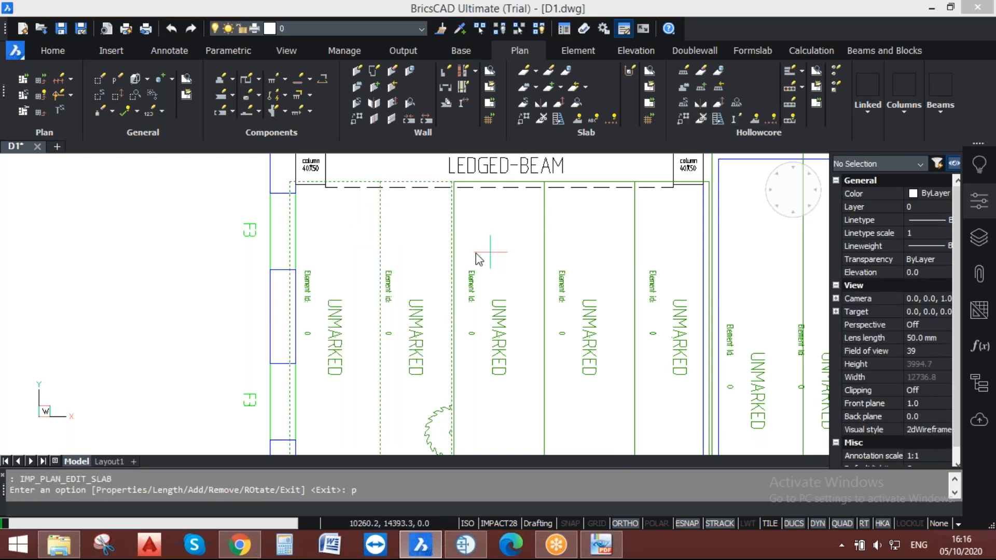
Set the left and right edge endcaps of both slabs to HD19-U2 and finish editing.
{"action": "left_click", "coordinate": [274, 101]}
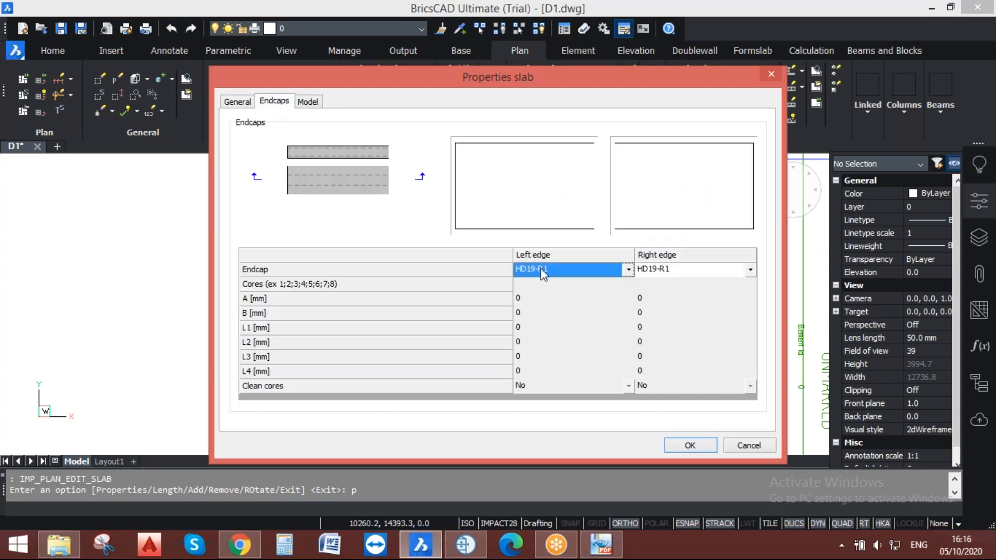
{"action": "left_click", "coordinate": [627, 271]}
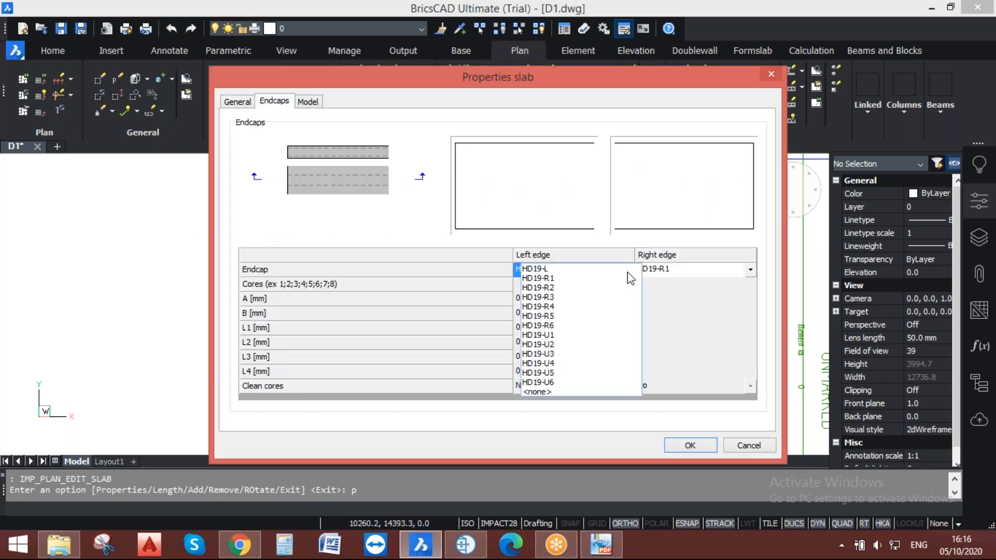
{"action": "left_click", "coordinate": [561, 345]}
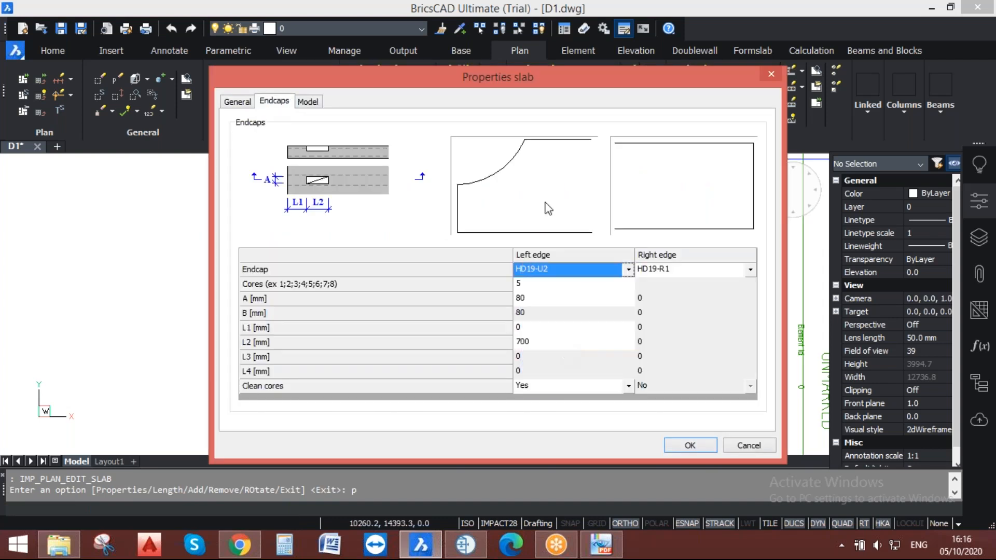
{"action": "left_click", "coordinate": [751, 270]}
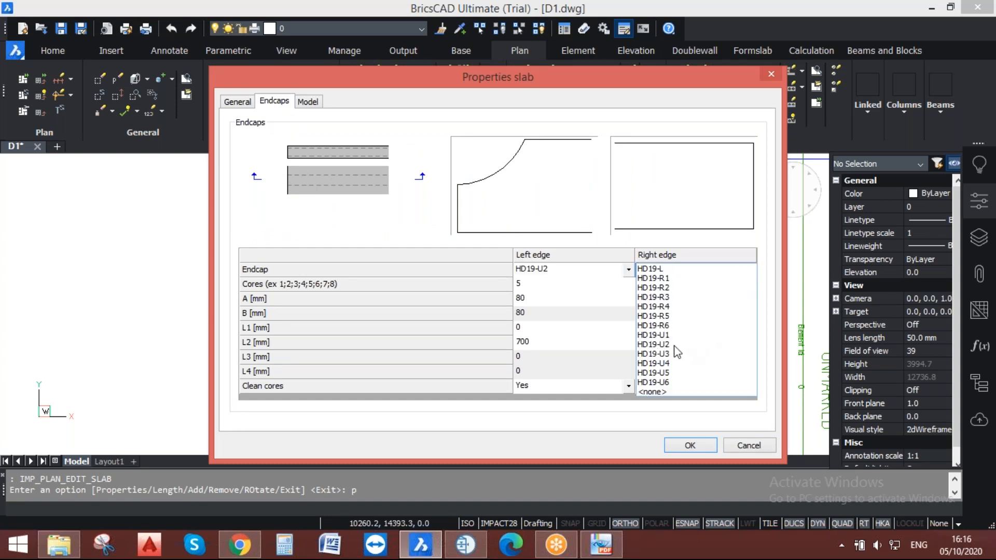
{"action": "left_click", "coordinate": [653, 344]}
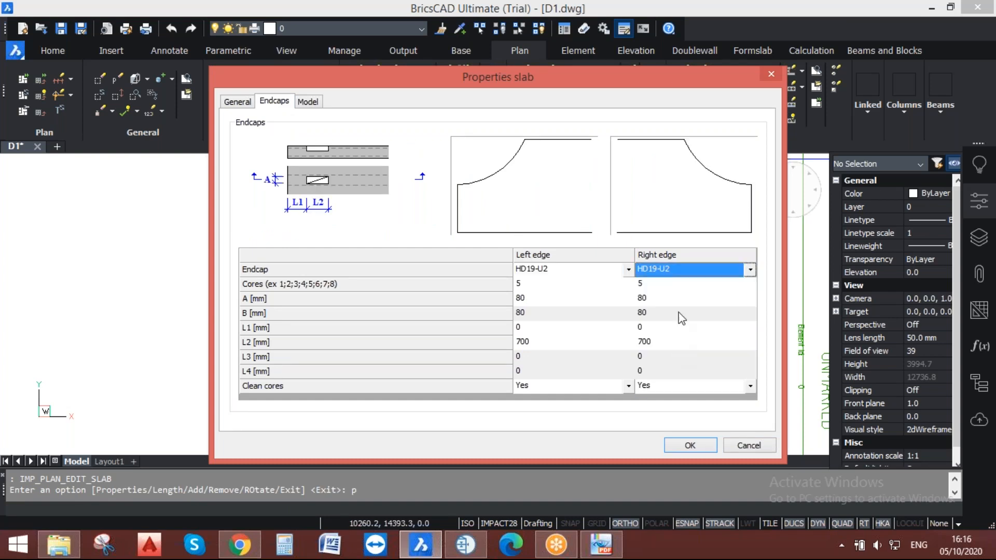
{"action": "left_click", "coordinate": [689, 445]}
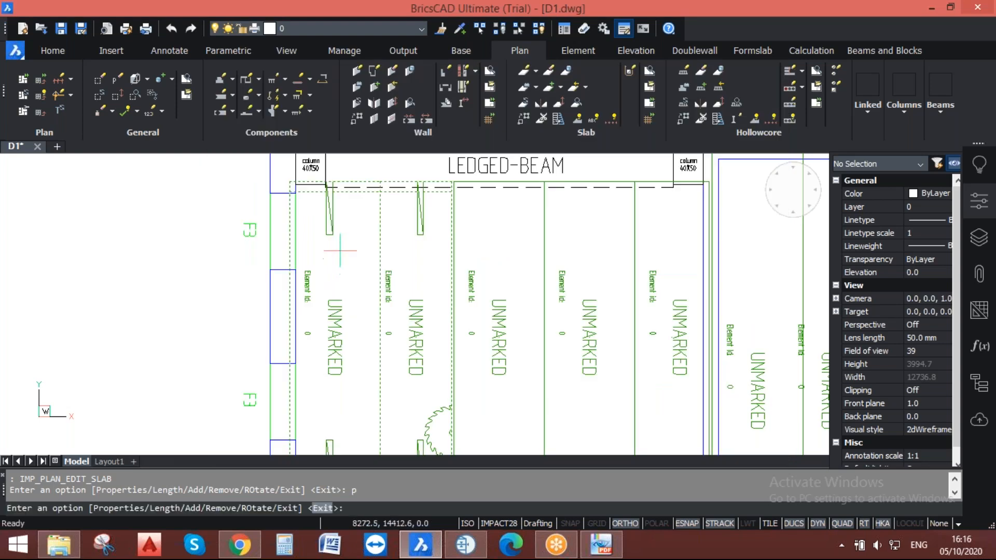
{"action": "key", "text": "Return"}
Set the presentation of the two slabs with the HD19-U2 endcaps to Solid.
{"action": "scroll", "coordinate": [330, 177], "scroll_direction": "up", "scroll_amount": 3}
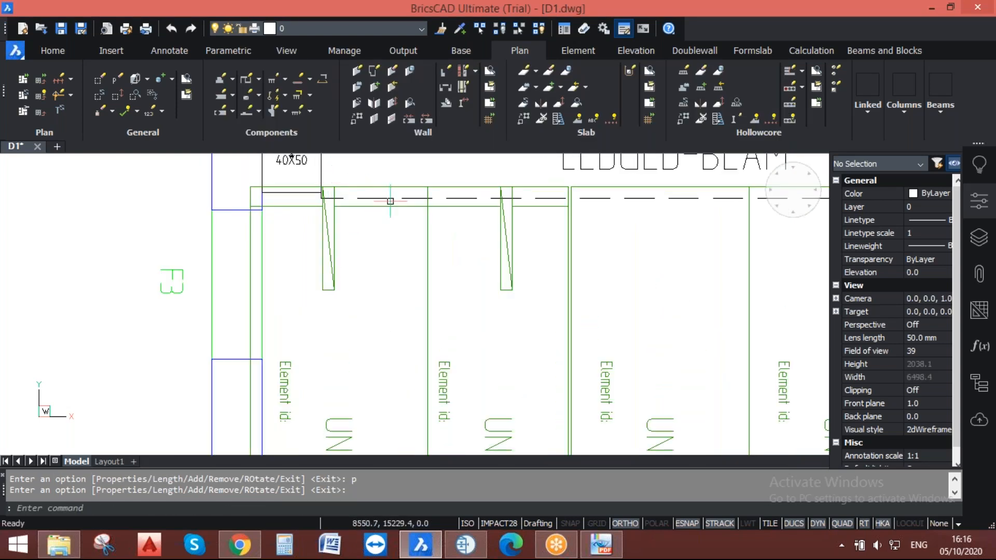
{"action": "scroll", "coordinate": [449, 211], "scroll_direction": "down", "scroll_amount": 3}
{"action": "scroll", "coordinate": [459, 257], "scroll_direction": "down", "scroll_amount": 1}
{"action": "scroll", "coordinate": [461, 259], "scroll_direction": "up", "scroll_amount": 1}
{"action": "left_click", "coordinate": [462, 278]}
{"action": "left_click", "coordinate": [409, 233]}
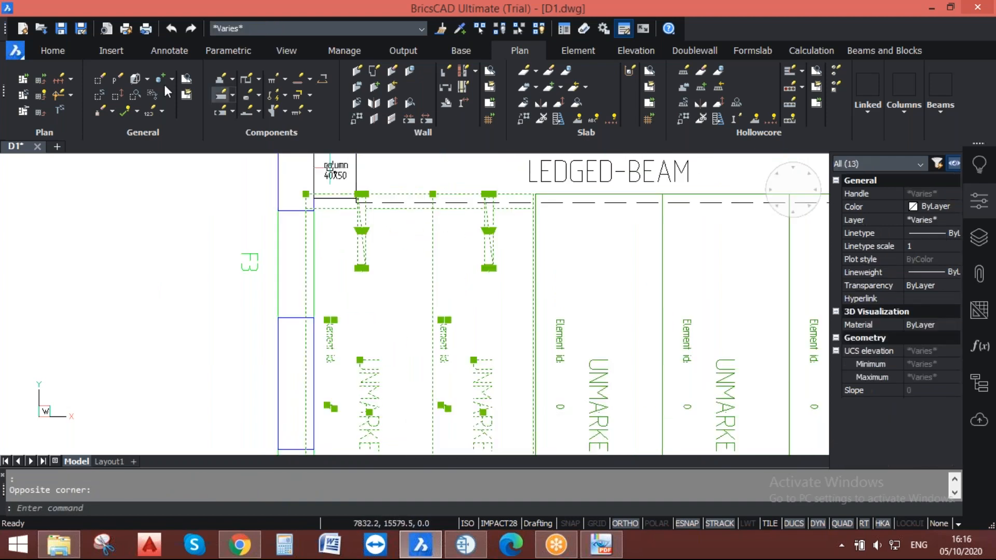
{"action": "left_click", "coordinate": [147, 79]}
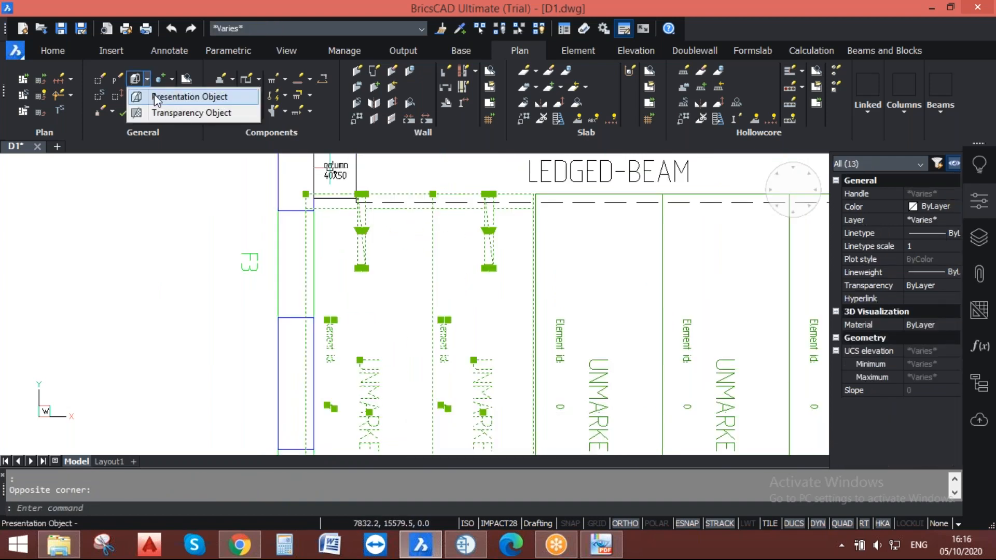
{"action": "left_click", "coordinate": [154, 95]}
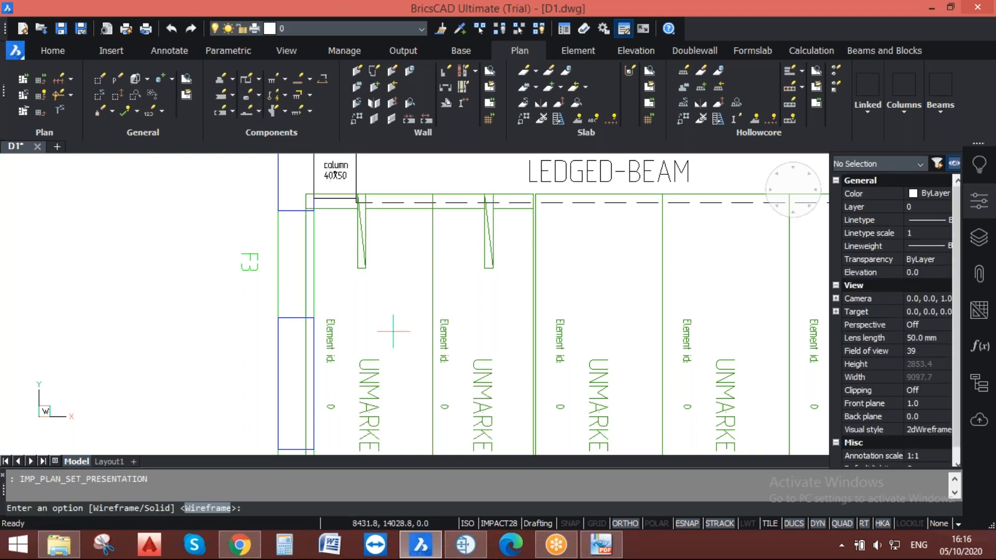
{"action": "type", "text": "s"}
{"action": "key", "text": "Return"}
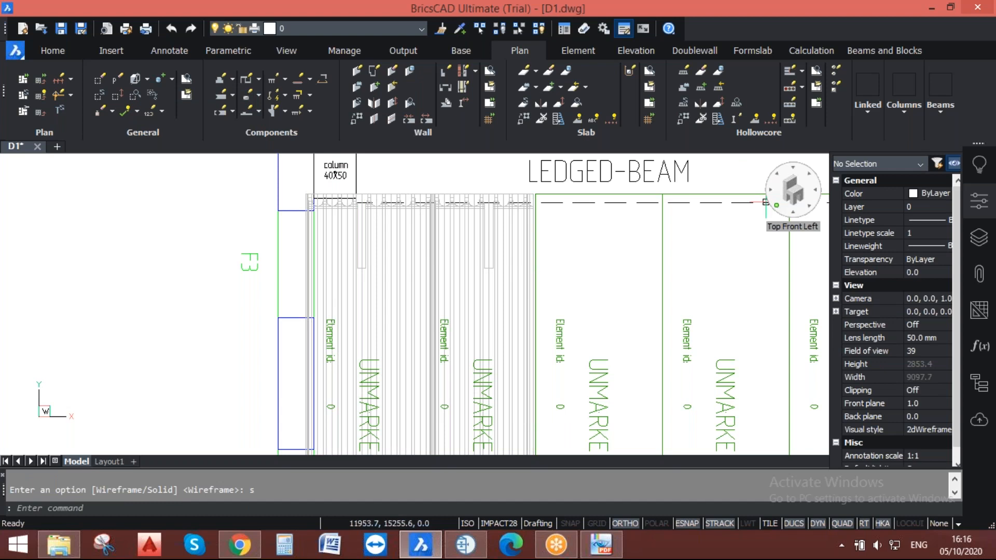
Examine the endcaps and opened cores of the two solid slabs in the Top Front Left view.
{"action": "left_click", "coordinate": [776, 205]}
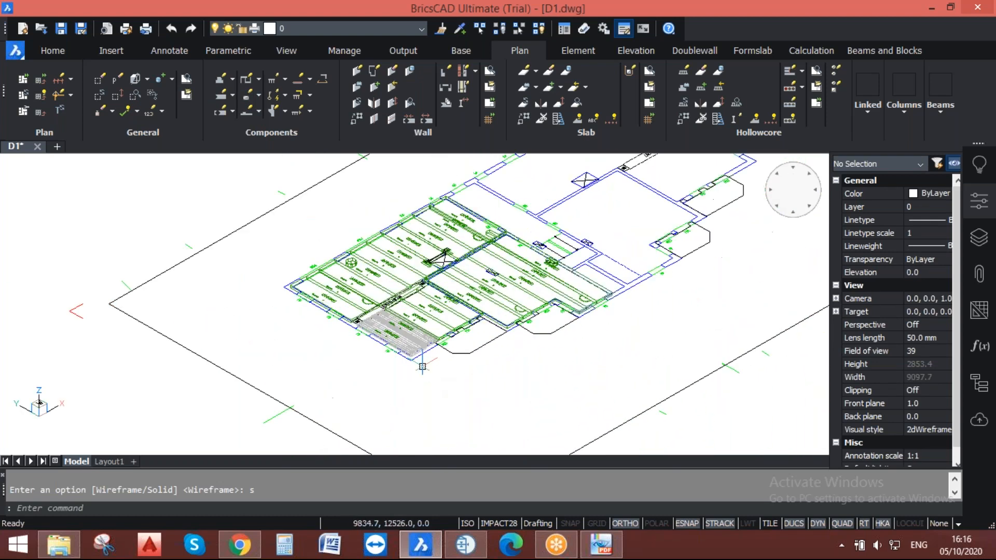
{"action": "scroll", "coordinate": [395, 343], "scroll_direction": "up", "scroll_amount": 6}
{"action": "scroll", "coordinate": [490, 380], "scroll_direction": "down", "scroll_amount": 3}
{"action": "middle_click_drag", "start_coordinate": [615, 254], "coordinate": [636, 338]}
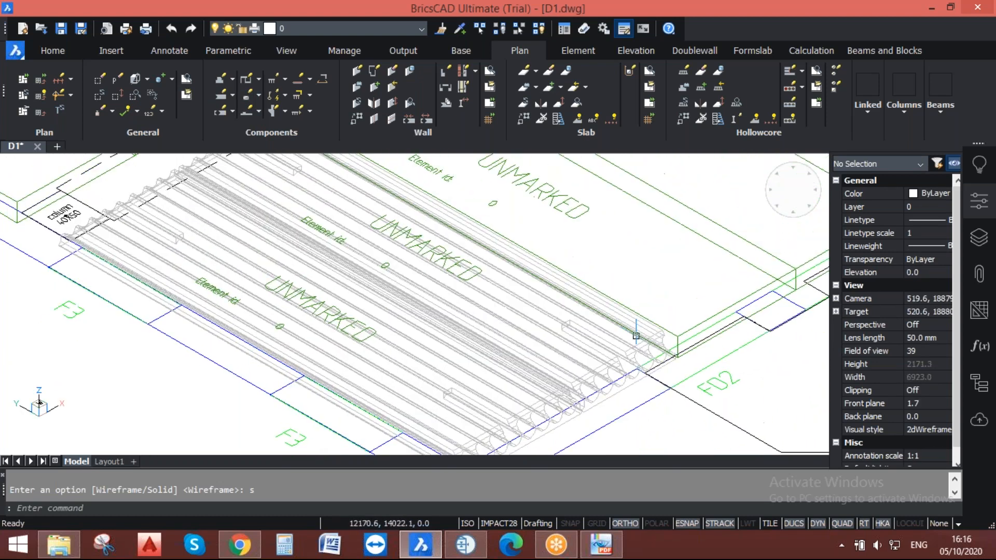
{"action": "middle_click_drag", "start_coordinate": [369, 250], "coordinate": [465, 329]}
{"action": "middle_click_drag", "start_coordinate": [205, 269], "coordinate": [264, 298]}
{"action": "scroll", "coordinate": [269, 291], "scroll_direction": "up", "scroll_amount": 2}
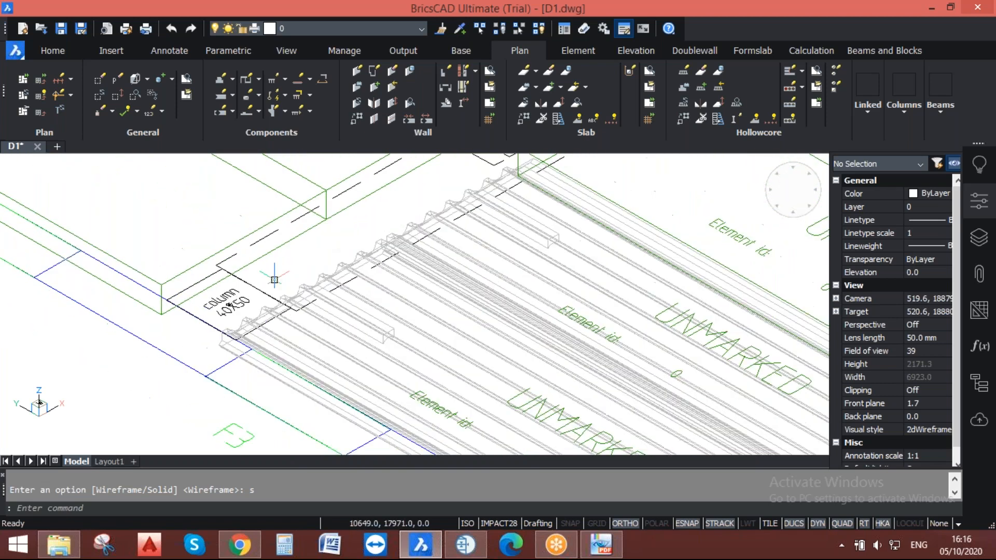
{"action": "scroll", "coordinate": [274, 280], "scroll_direction": "down", "scroll_amount": 3}
{"action": "scroll", "coordinate": [413, 283], "scroll_direction": "up", "scroll_amount": 3}
Return the two solid slabs to Wireframe presentation and restore the Top view.
{"action": "left_click", "coordinate": [414, 283]}
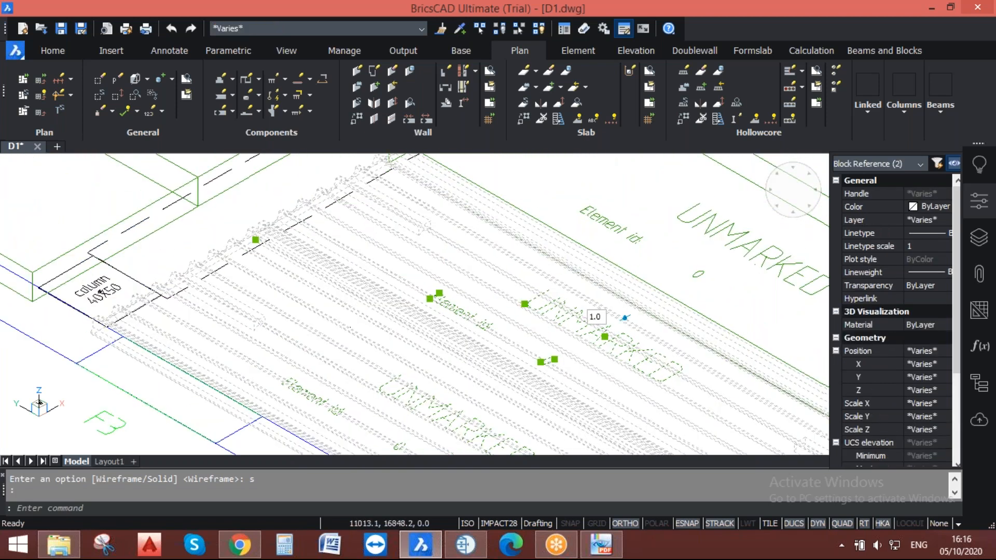
{"action": "left_click", "coordinate": [148, 82]}
{"action": "left_click", "coordinate": [182, 96]}
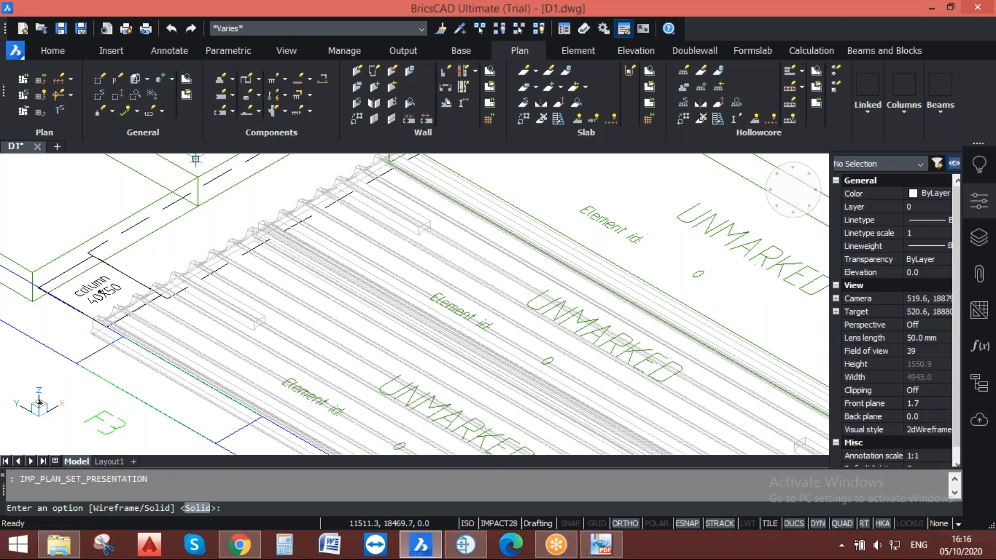
{"action": "type", "text": "w"}
{"action": "key", "text": "Return"}
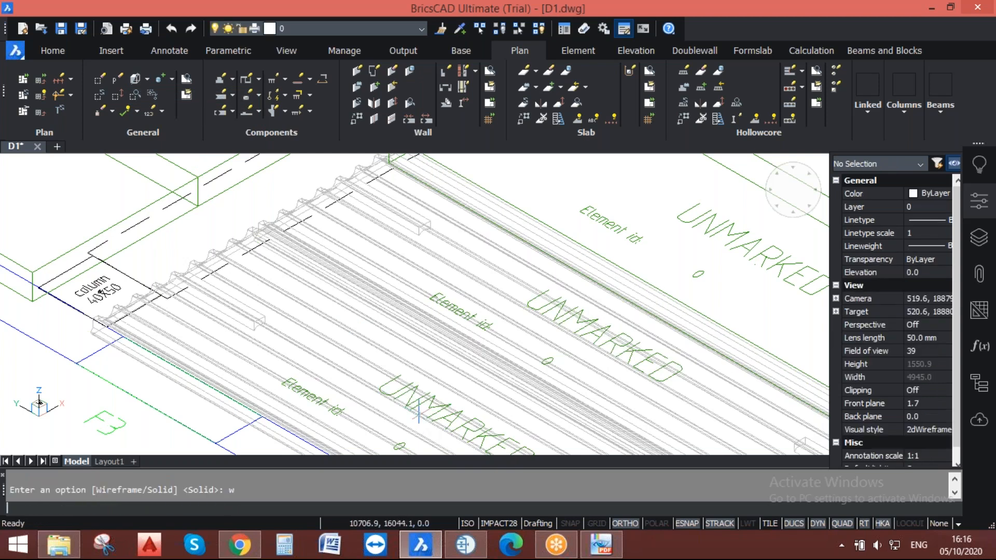
{"action": "scroll", "coordinate": [428, 364], "scroll_direction": "down", "scroll_amount": 4}
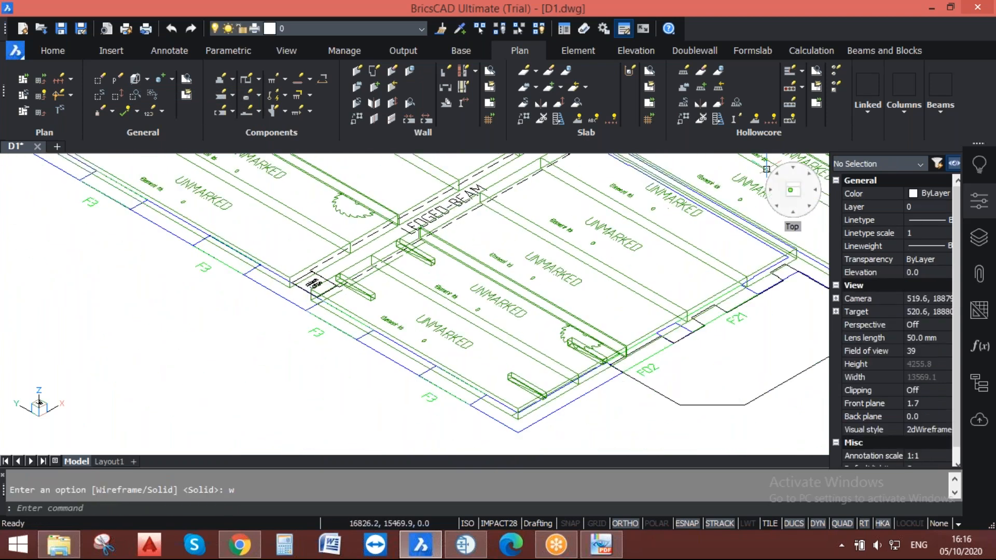
{"action": "left_click", "coordinate": [766, 168]}
Insert type 60 lifts named 0155 into the third and fourth slabs below the ledged beam, using cores 7 and 2 and 900 edge distances.
{"action": "scroll", "coordinate": [469, 303], "scroll_direction": "up", "scroll_amount": 5}
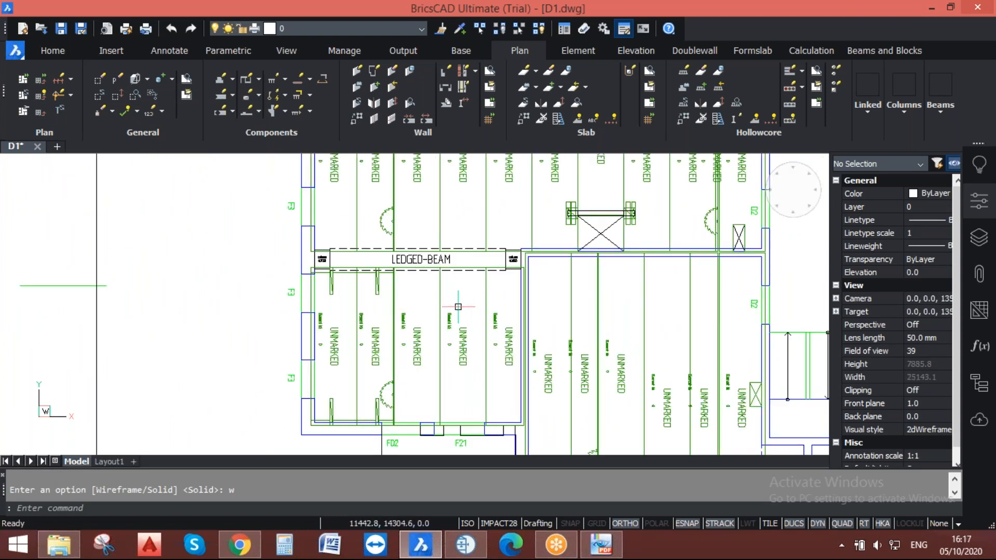
{"action": "scroll", "coordinate": [458, 306], "scroll_direction": "up", "scroll_amount": 4}
{"action": "left_click", "coordinate": [478, 295]}
{"action": "left_click", "coordinate": [382, 262]}
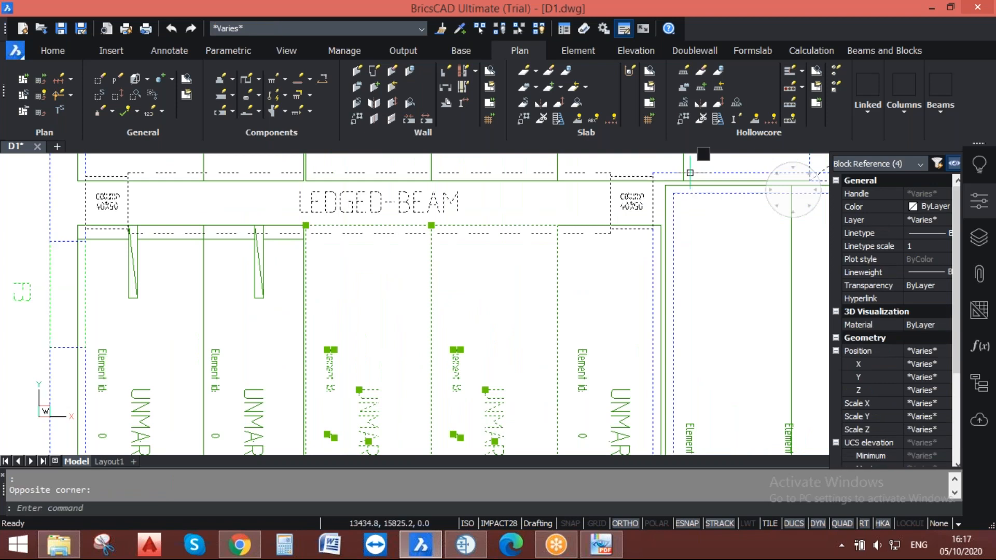
{"action": "left_click", "coordinate": [734, 118]}
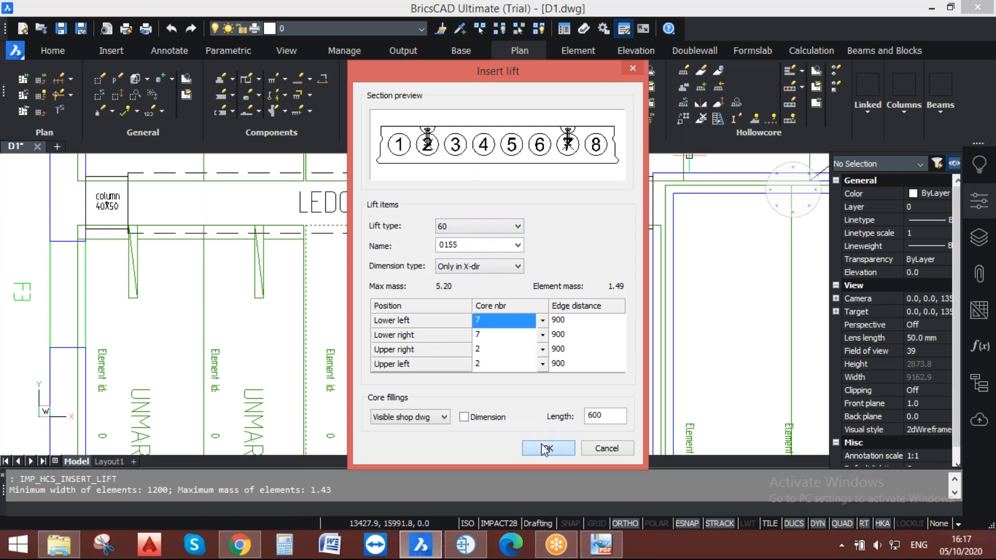
{"action": "left_click", "coordinate": [547, 448]}
{"action": "scroll", "coordinate": [434, 273], "scroll_direction": "down", "scroll_amount": 3}
{"action": "scroll", "coordinate": [393, 373], "scroll_direction": "up", "scroll_amount": 2}
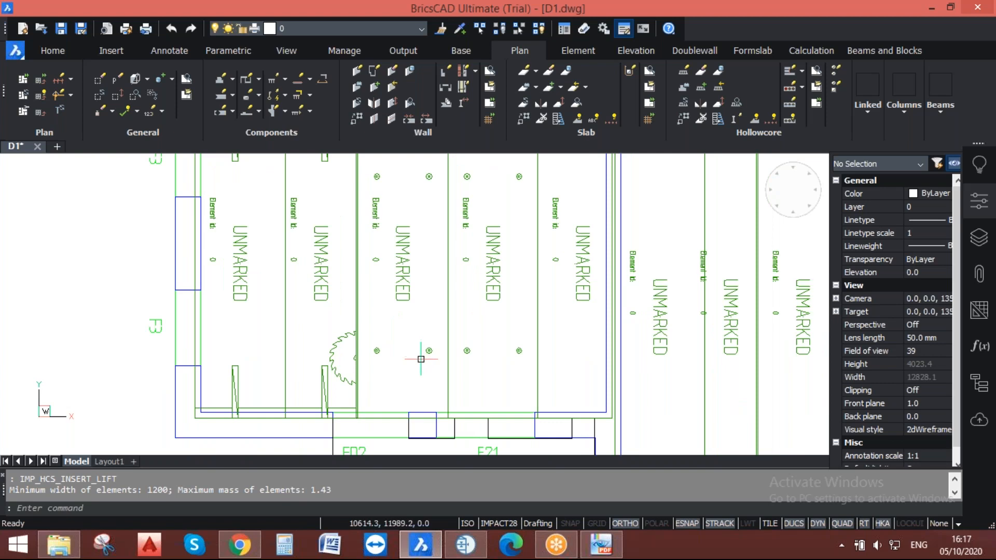
{"action": "middle_click_drag", "start_coordinate": [493, 244], "coordinate": [489, 325]}
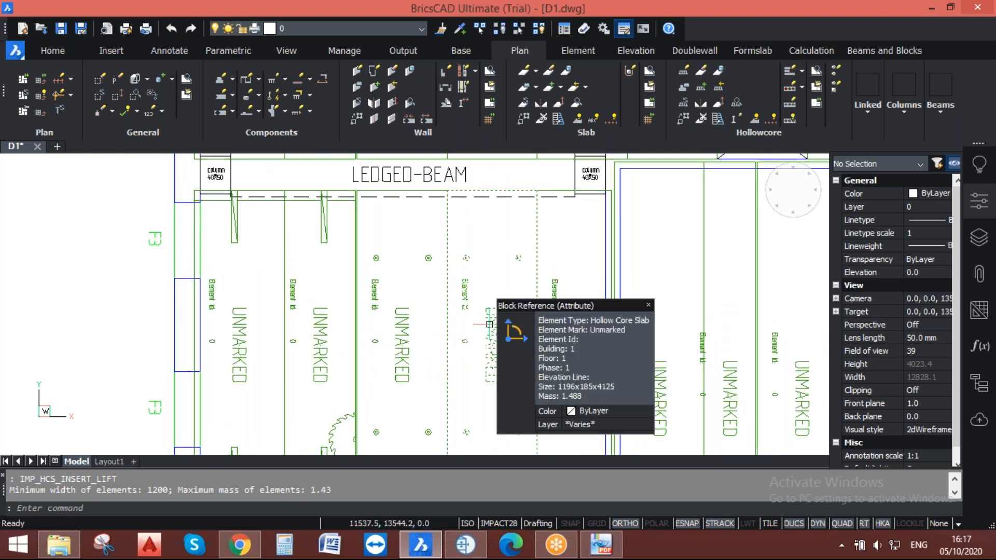
Mirror all hollow core slabs of the plan's left half about a vertical line through the stairwell wall's midpoint, keeping the originals.
{"action": "scroll", "coordinate": [466, 251], "scroll_direction": "down", "scroll_amount": 4}
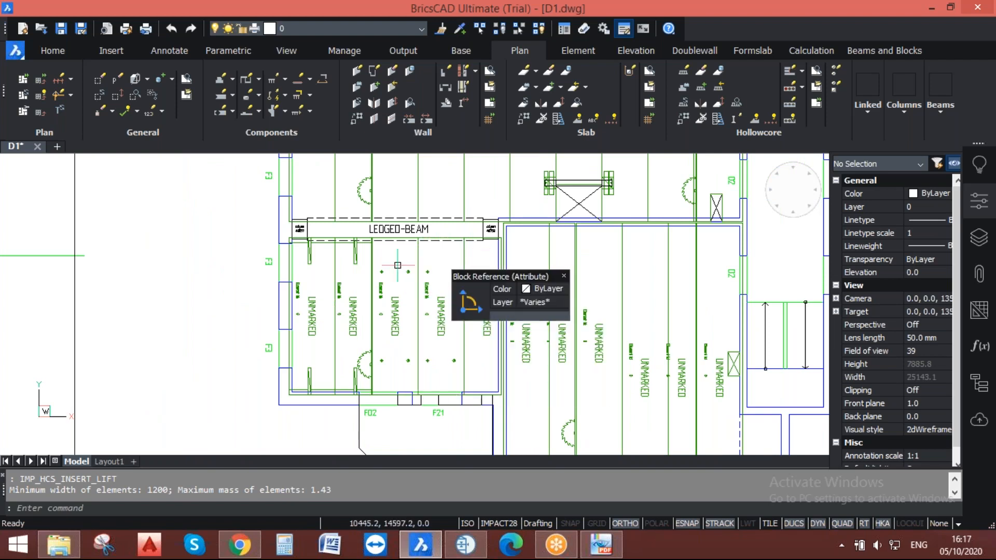
{"action": "scroll", "coordinate": [409, 270], "scroll_direction": "down", "scroll_amount": 4}
{"action": "middle_click_drag", "start_coordinate": [542, 269], "coordinate": [458, 278]}
{"action": "scroll", "coordinate": [455, 280], "scroll_direction": "down", "scroll_amount": 2}
{"action": "middle_click_drag", "start_coordinate": [532, 270], "coordinate": [511, 268]}
{"action": "scroll", "coordinate": [472, 231], "scroll_direction": "up", "scroll_amount": 2}
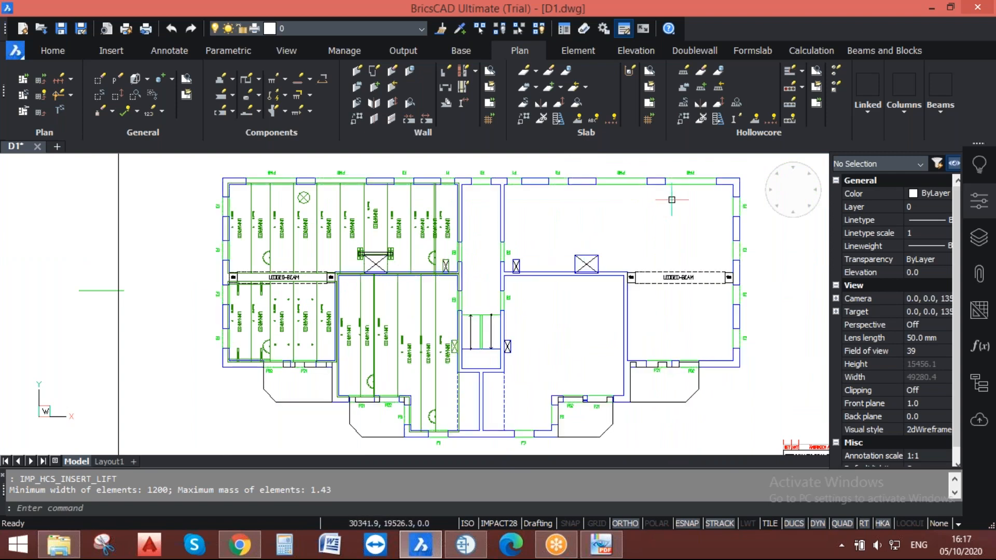
{"action": "scroll", "coordinate": [291, 183], "scroll_direction": "down", "scroll_amount": 1}
{"action": "scroll", "coordinate": [275, 181], "scroll_direction": "up", "scroll_amount": 1}
{"action": "left_click", "coordinate": [208, 157]}
{"action": "scroll", "coordinate": [270, 281], "scroll_direction": "down", "scroll_amount": 2}
{"action": "scroll", "coordinate": [349, 362], "scroll_direction": "up", "scroll_amount": 1}
{"action": "left_click", "coordinate": [371, 359]}
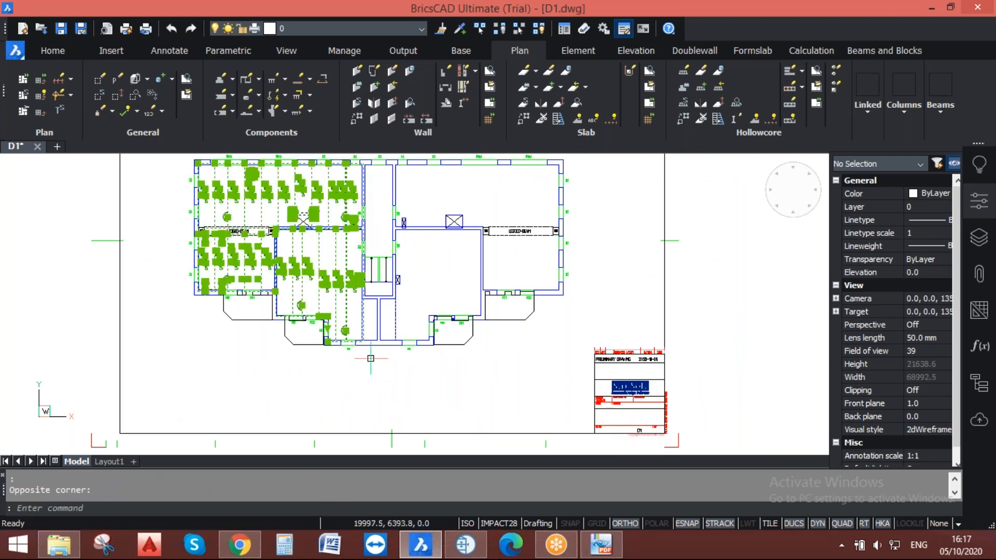
{"action": "left_click", "coordinate": [699, 101]}
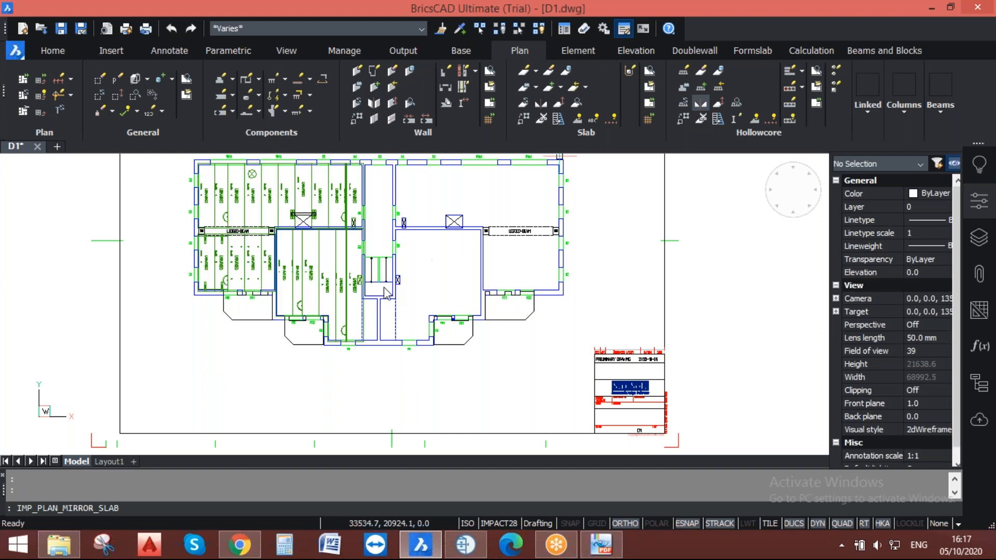
{"action": "scroll", "coordinate": [379, 294], "scroll_direction": "up", "scroll_amount": 5}
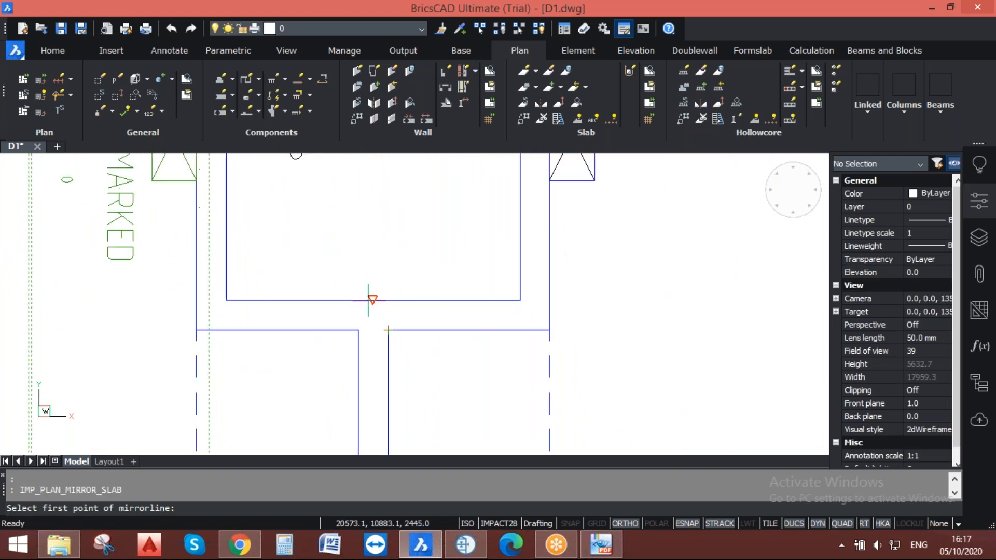
{"action": "left_click", "coordinate": [372, 300]}
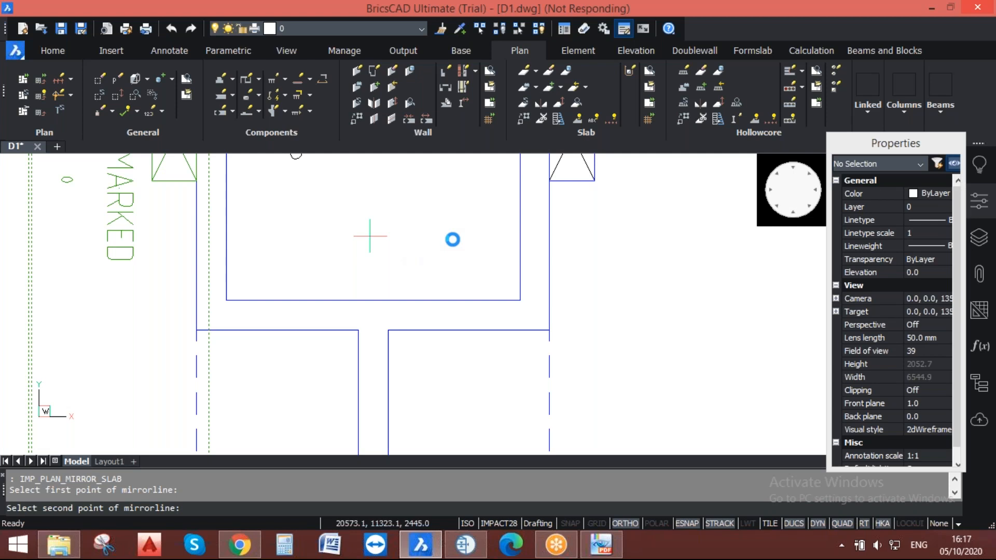
{"action": "scroll", "coordinate": [451, 238], "scroll_direction": "down", "scroll_amount": 10}
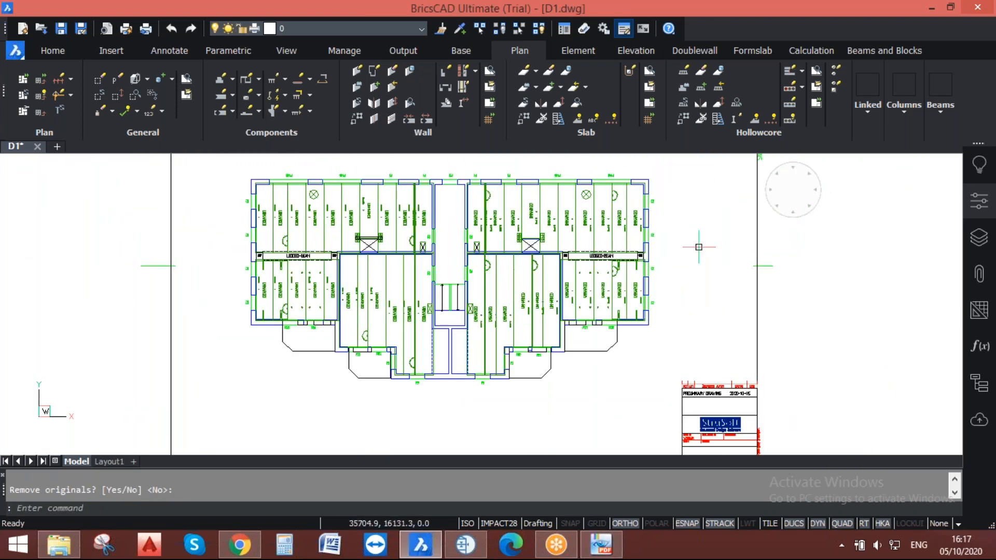
Examine the mirrored hollow core slabs in the right half of the floor plan against the originals.
{"action": "scroll", "coordinate": [661, 314], "scroll_direction": "up", "scroll_amount": 8}
{"action": "scroll", "coordinate": [591, 341], "scroll_direction": "down", "scroll_amount": 2}
{"action": "middle_click_drag", "start_coordinate": [572, 268], "coordinate": [590, 326]}
{"action": "scroll", "coordinate": [580, 327], "scroll_direction": "down", "scroll_amount": 3}
{"action": "mouse_move", "coordinate": [503, 228]}
{"action": "middle_mouse_down"}
{"action": "mouse_move", "coordinate": [559, 250]}
{"action": "mouse_move", "coordinate": [603, 223]}
{"action": "middle_mouse_up"}
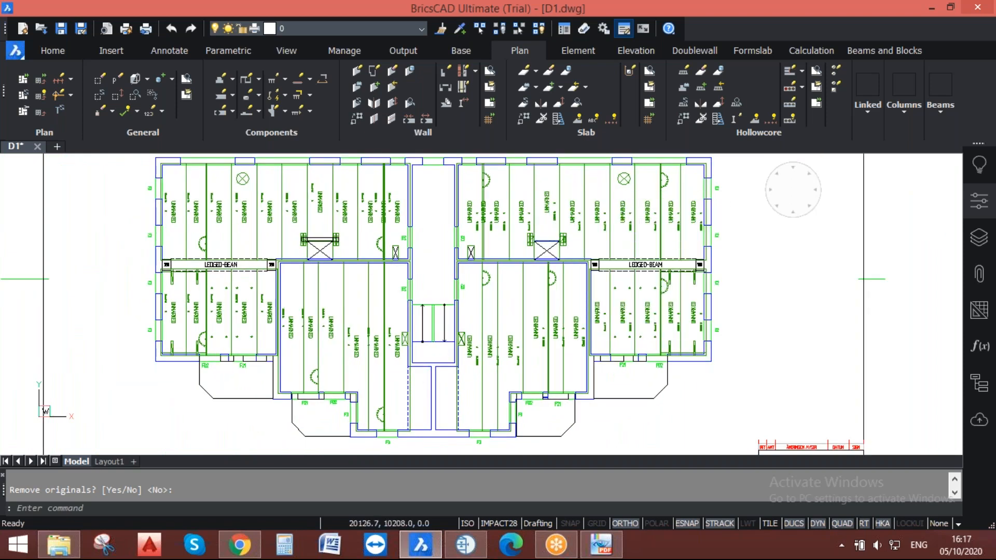
{"action": "middle_click_drag", "start_coordinate": [424, 374], "coordinate": [476, 347]}
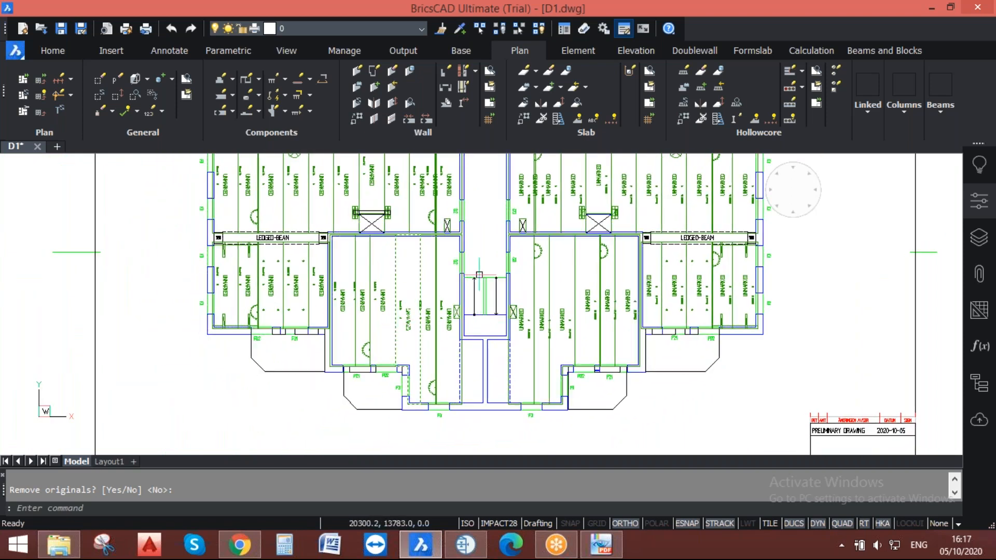
{"action": "scroll", "coordinate": [436, 285], "scroll_direction": "down", "scroll_amount": 1}
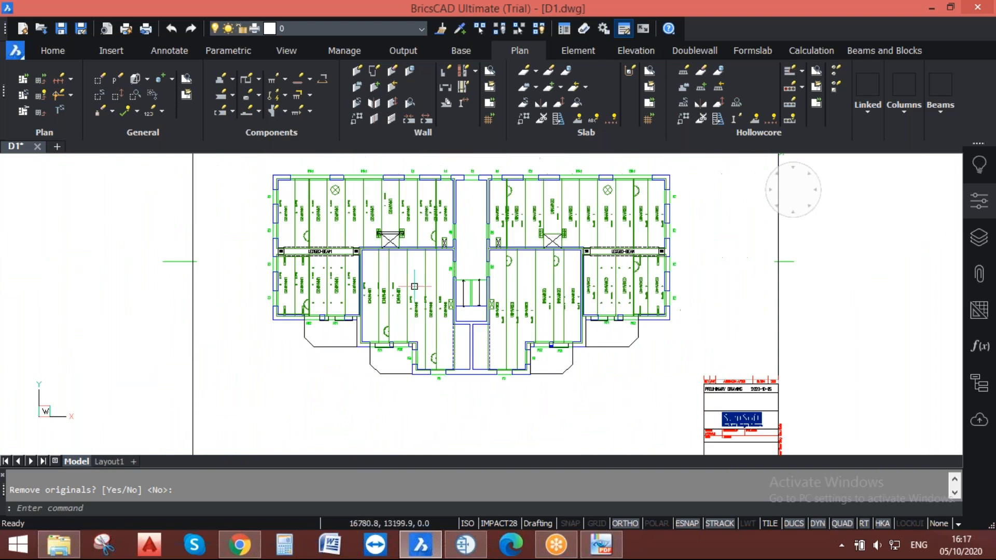
Save all hollow core slabs of both plan halves with HC100 as the new element mark.
{"action": "left_click", "coordinate": [265, 164]}
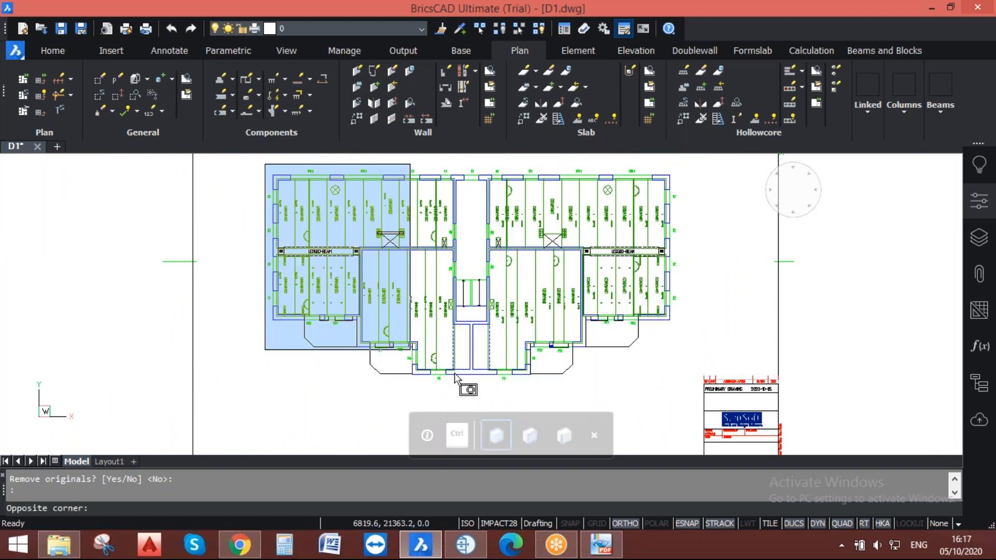
{"action": "left_click", "coordinate": [685, 402]}
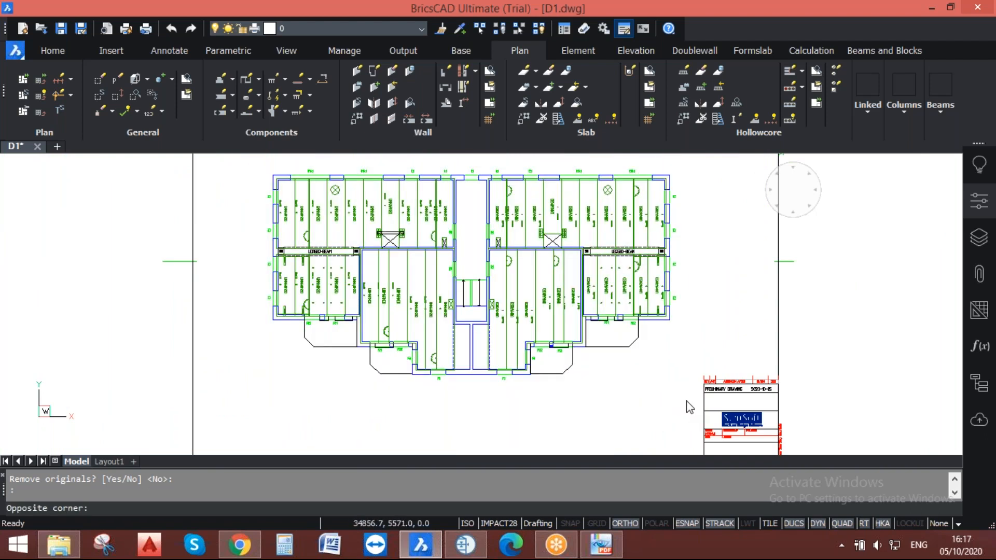
{"action": "left_click", "coordinate": [719, 73]}
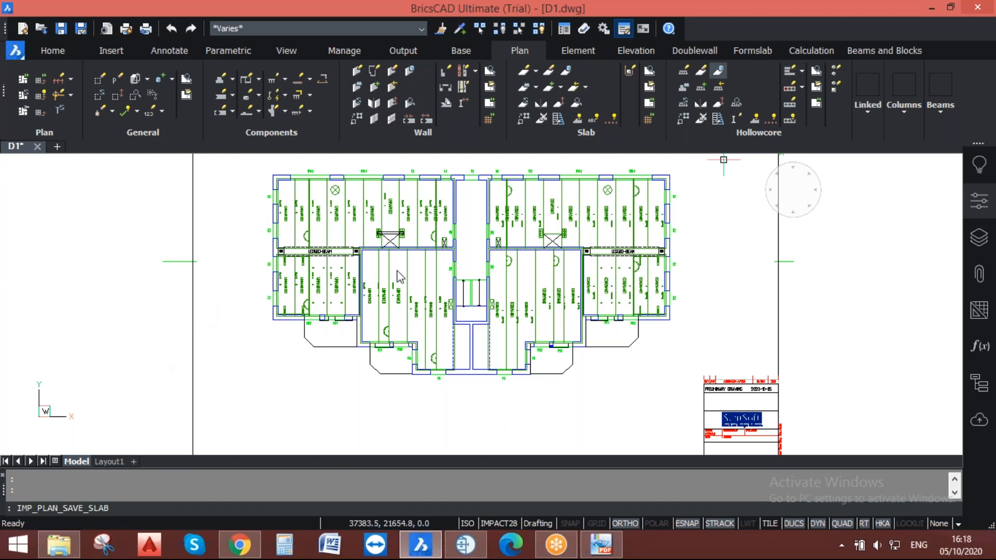
{"action": "key", "text": "Return"}
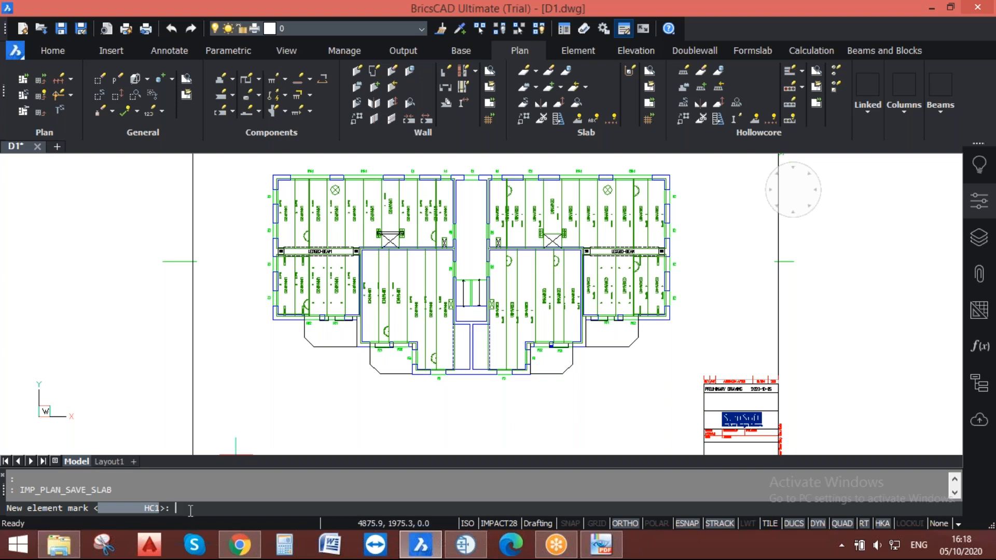
{"action": "key", "text": "Caps_Lock"}
{"action": "type", "text": "HC100"}
{"action": "key", "text": "Return"}
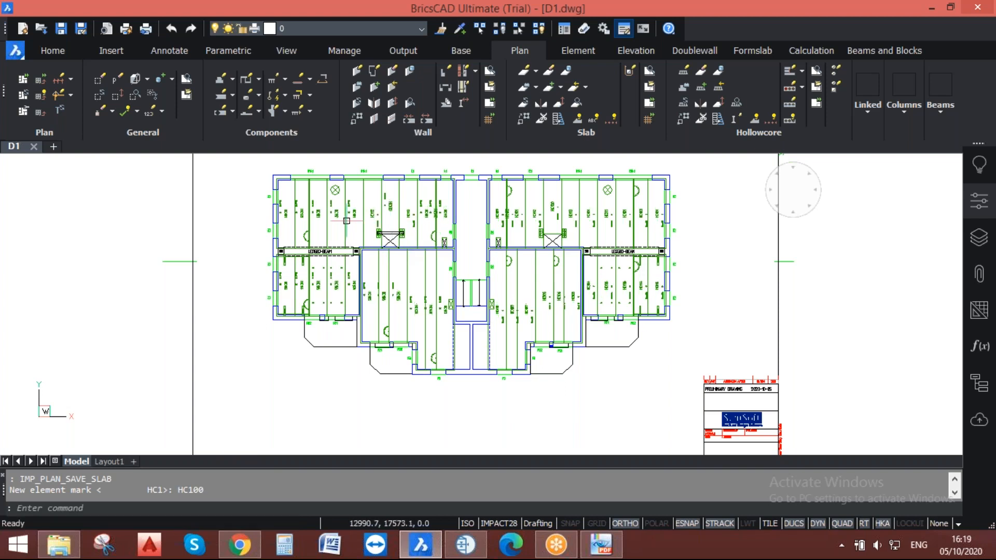
Examine the element marks and element ids of the saved slabs across both halves of the floor plan.
{"action": "scroll", "coordinate": [346, 220], "scroll_direction": "up", "scroll_amount": 5}
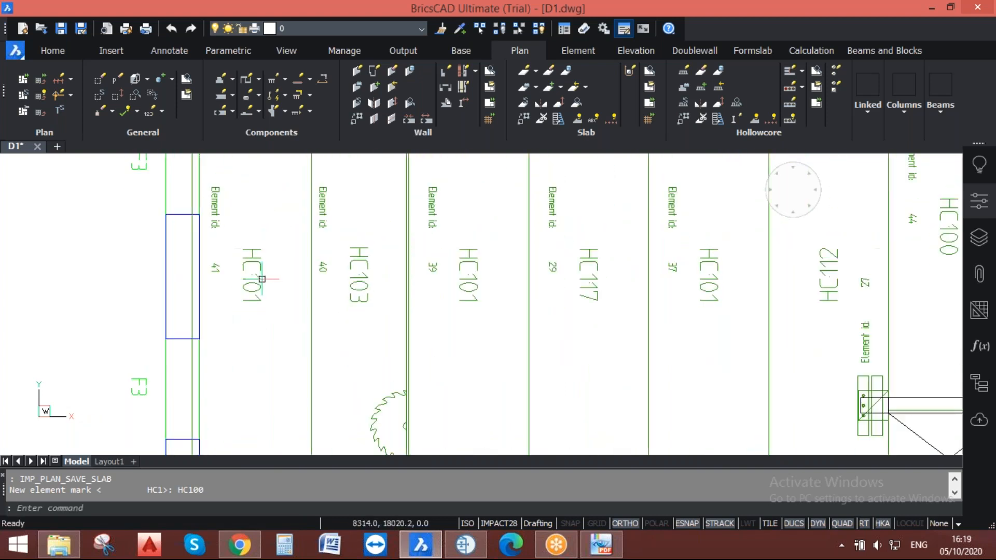
{"action": "scroll", "coordinate": [264, 254], "scroll_direction": "down", "scroll_amount": 3}
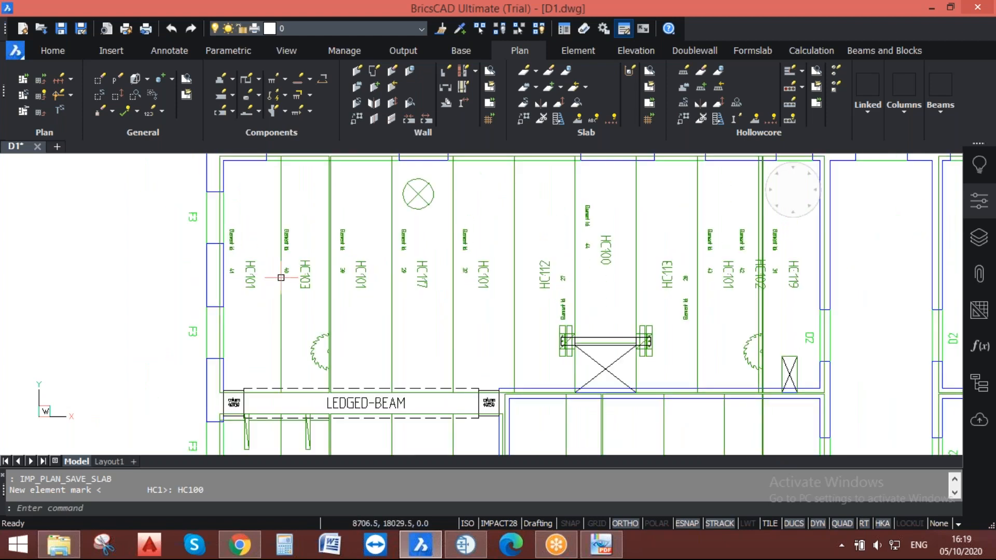
{"action": "mouse_move", "coordinate": [327, 285]}
{"action": "scroll", "coordinate": [291, 296], "scroll_direction": "down", "scroll_amount": 3}
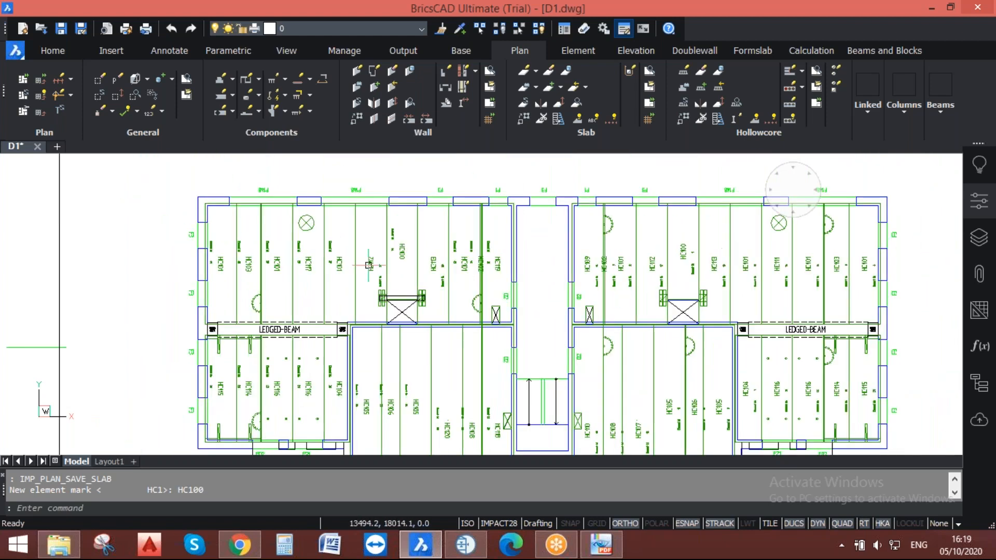
{"action": "scroll", "coordinate": [443, 281], "scroll_direction": "up", "scroll_amount": 4}
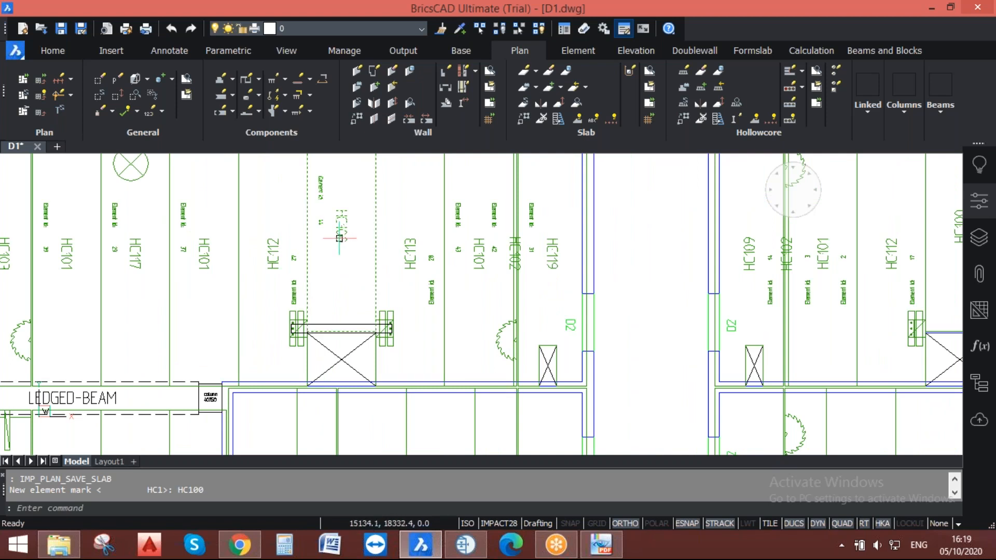
{"action": "scroll", "coordinate": [340, 239], "scroll_direction": "up", "scroll_amount": 2}
{"action": "scroll", "coordinate": [340, 252], "scroll_direction": "down", "scroll_amount": 2}
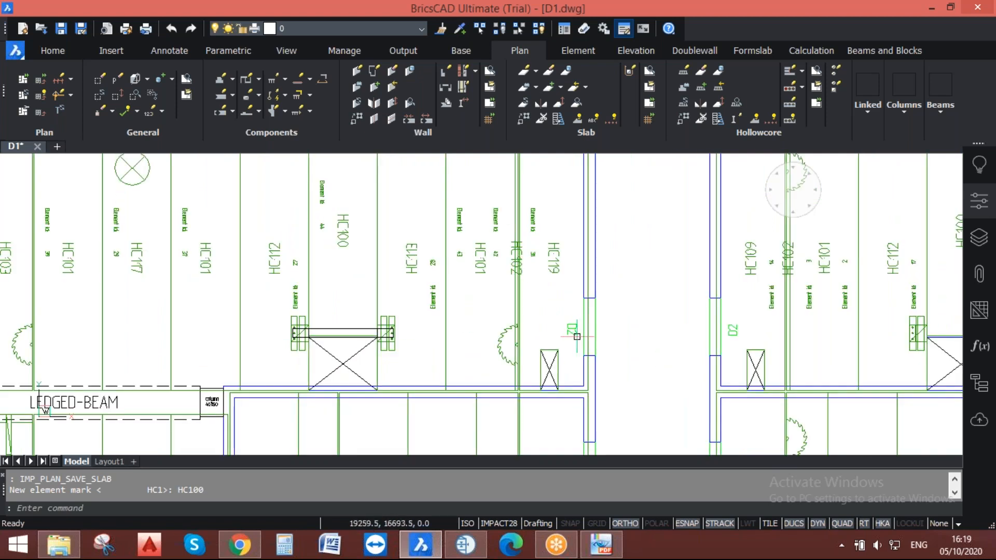
{"action": "middle_click_drag", "start_coordinate": [552, 285], "coordinate": [498, 260]}
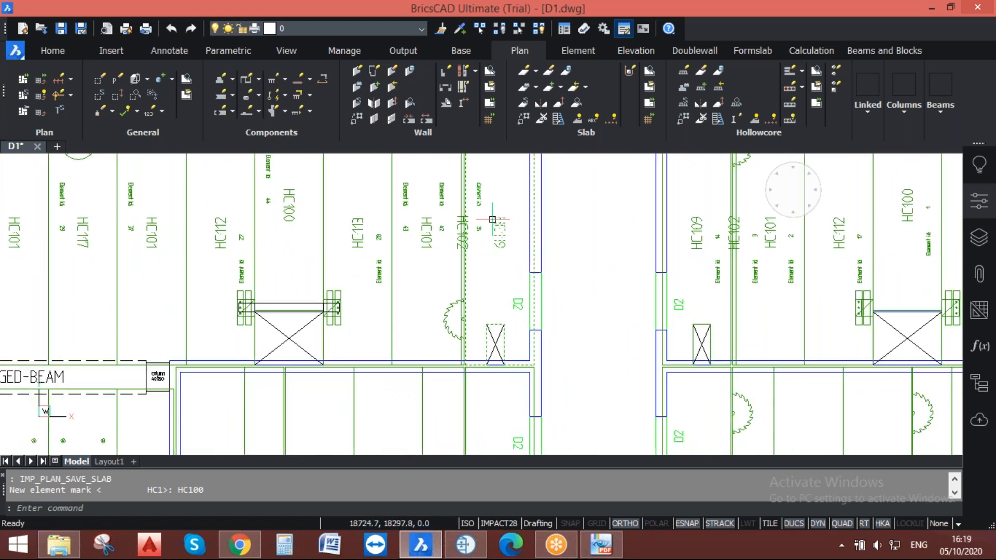
{"action": "scroll", "coordinate": [493, 219], "scroll_direction": "down", "scroll_amount": 2}
{"action": "scroll", "coordinate": [493, 220], "scroll_direction": "down", "scroll_amount": 5}
{"action": "scroll", "coordinate": [553, 249], "scroll_direction": "up", "scroll_amount": 2}
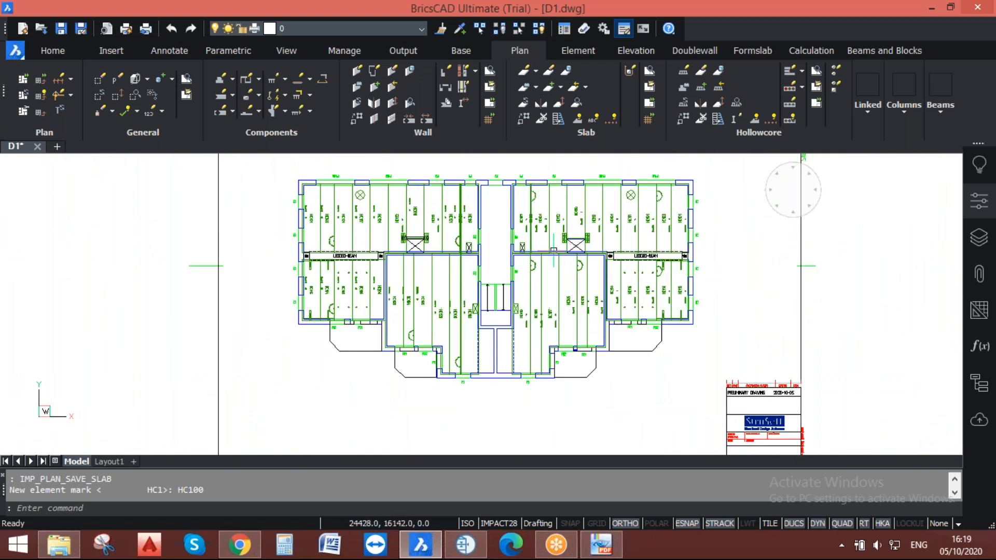
Switch to PDF-XChange Viewer, read the slide on generating shop/production drawings, and return to the BricsCAD plan.
{"action": "left_click", "coordinate": [602, 544]}
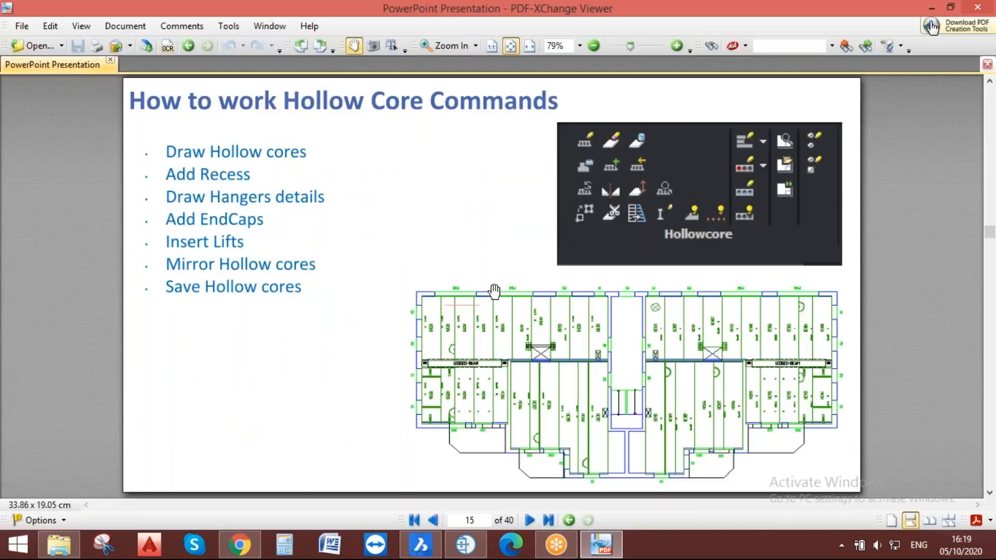
{"action": "scroll", "coordinate": [494, 291], "scroll_direction": "down", "scroll_amount": 1}
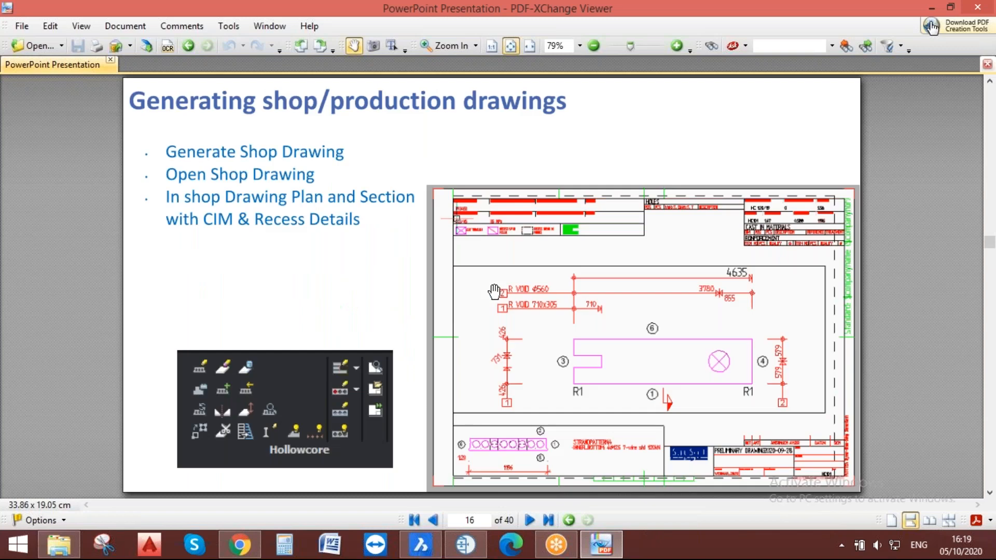
{"action": "left_click", "coordinate": [931, 8]}
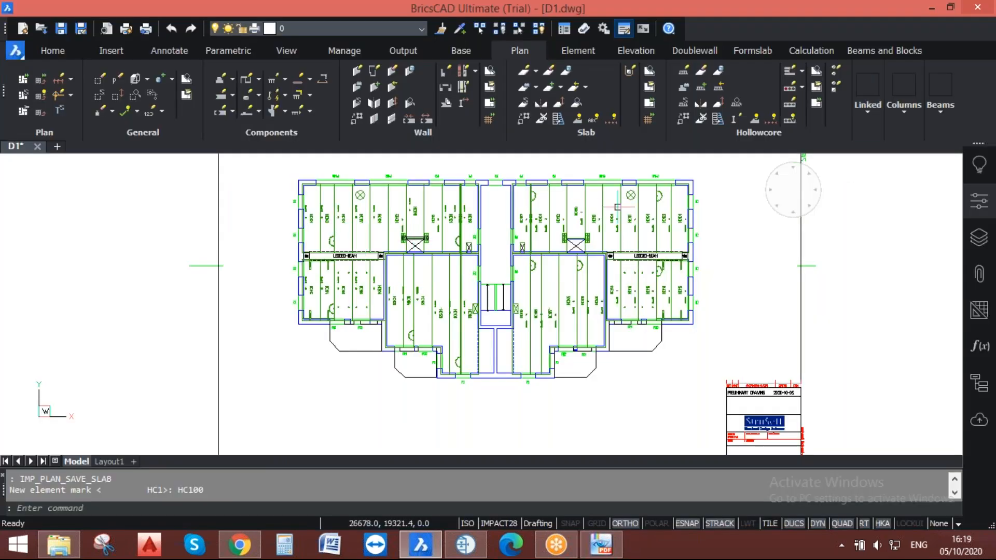
Create a shop drawing for the hollow core slab HC119 using the project-standard HC drawing template.
{"action": "mouse_move", "coordinate": [532, 265]}
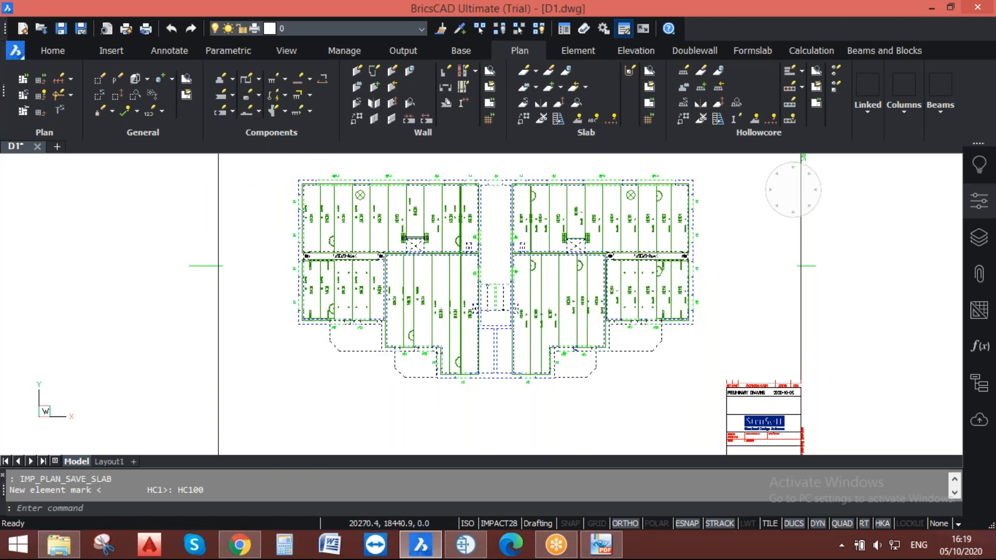
{"action": "scroll", "coordinate": [491, 216], "scroll_direction": "up", "scroll_amount": 5}
{"action": "mouse_move", "coordinate": [457, 217]}
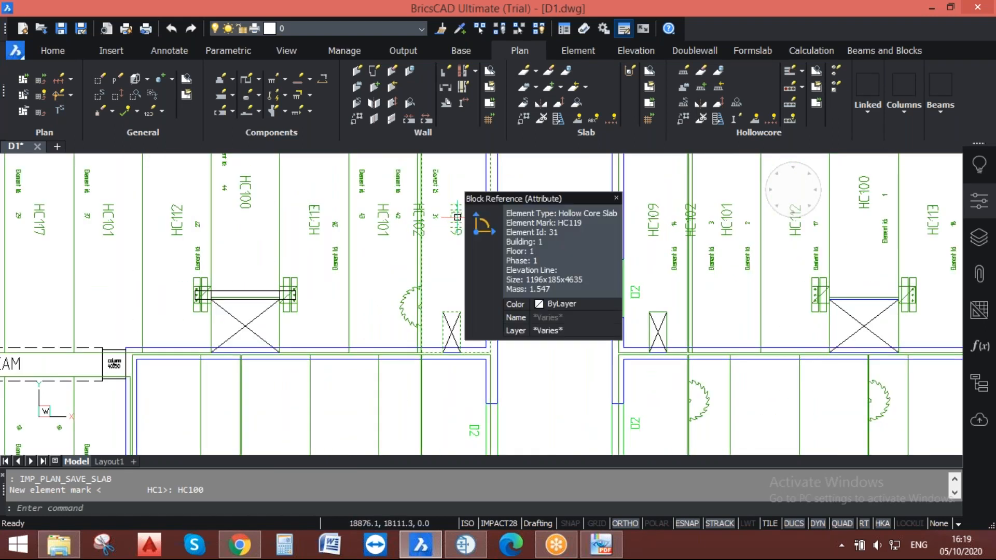
{"action": "left_click", "coordinate": [457, 217]}
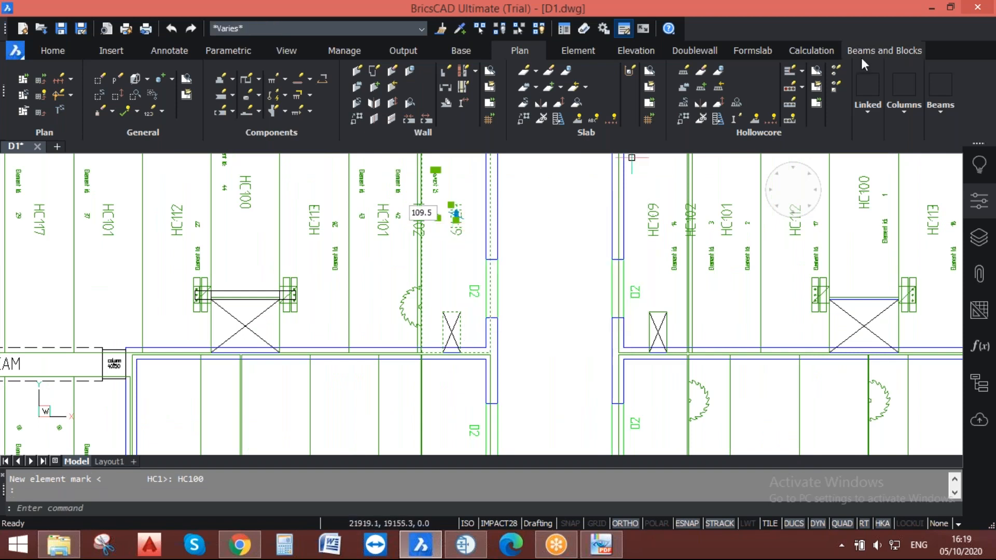
{"action": "left_click", "coordinate": [816, 103]}
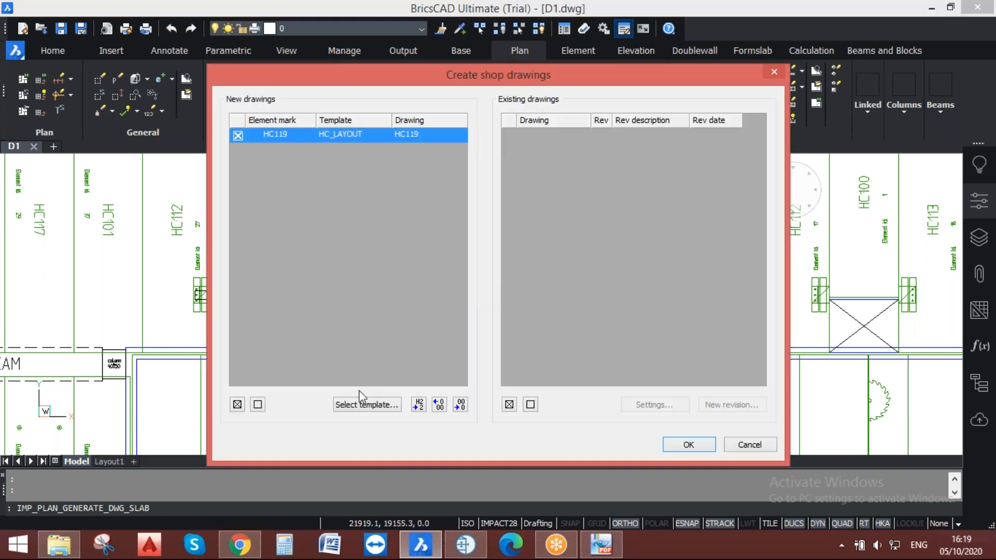
{"action": "left_click", "coordinate": [364, 404]}
{"action": "left_click", "coordinate": [431, 171]}
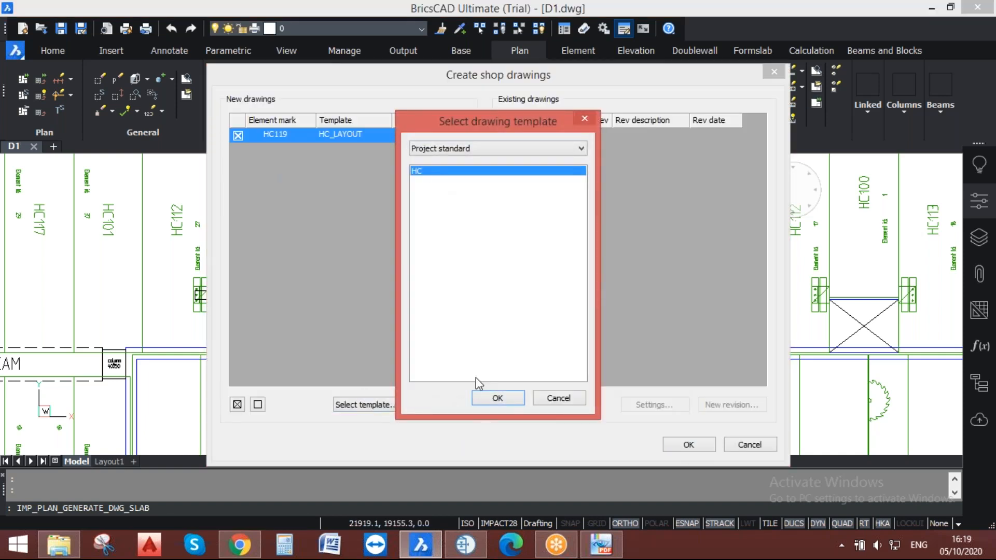
{"action": "left_click", "coordinate": [498, 398]}
{"action": "left_click", "coordinate": [689, 445]}
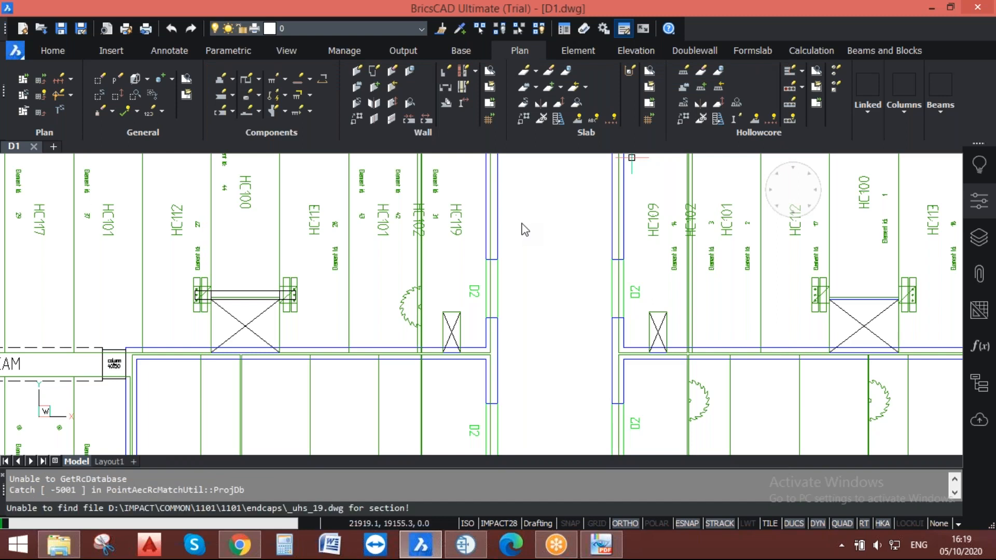
Select slab HC119 in the floor plan and open its generated shop drawing.
{"action": "left_click", "coordinate": [456, 242]}
{"action": "left_click", "coordinate": [457, 224]}
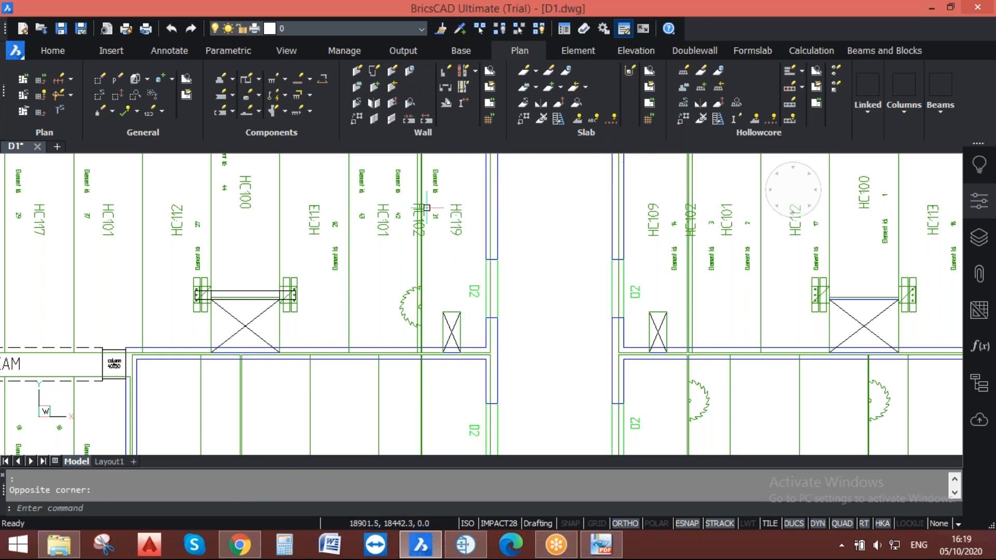
{"action": "left_click", "coordinate": [447, 210]}
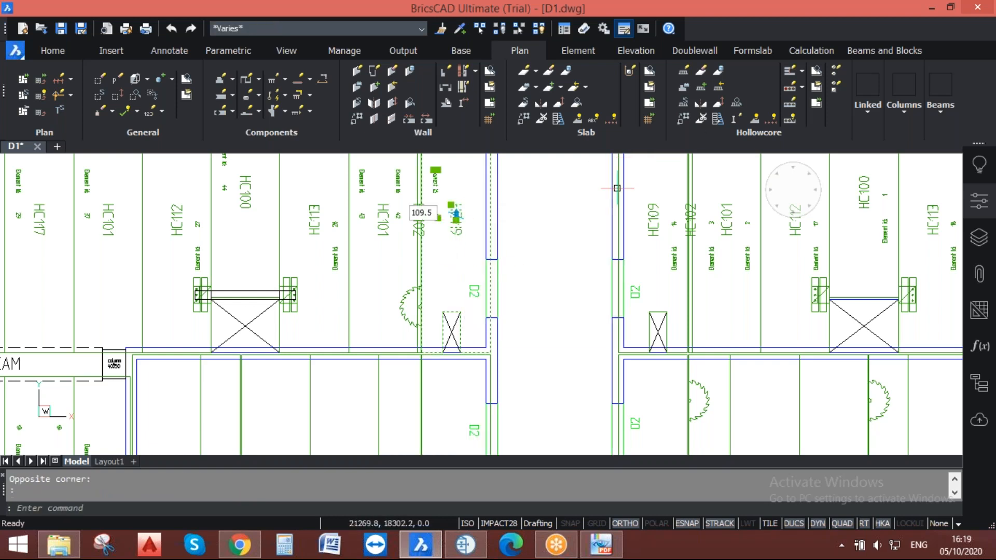
{"action": "left_click", "coordinate": [816, 87]}
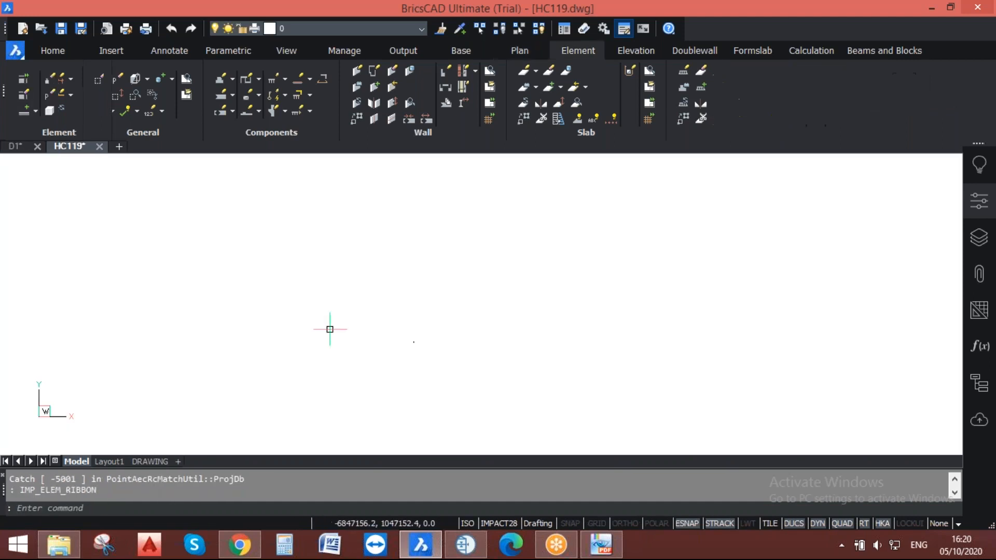
Examine the HC119 shop drawing, including the slab outline, recess dimensions, section, strand pattern and title block.
{"action": "scroll", "coordinate": [474, 331], "scroll_direction": "down", "scroll_amount": 1}
{"action": "middle_click_drag", "start_coordinate": [556, 297], "coordinate": [448, 345]}
{"action": "scroll", "coordinate": [493, 311], "scroll_direction": "down", "scroll_amount": 1}
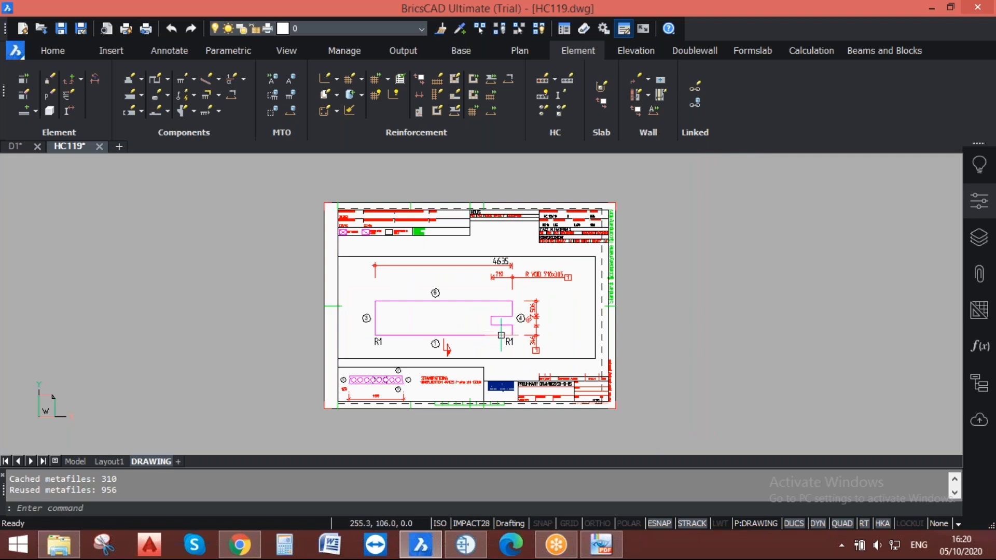
{"action": "scroll", "coordinate": [499, 333], "scroll_direction": "up", "scroll_amount": 1}
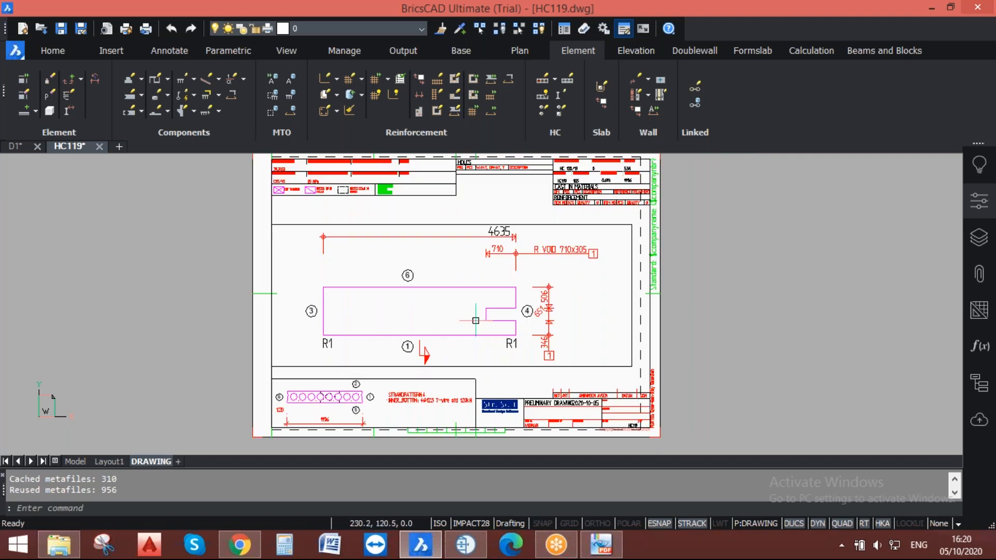
{"action": "scroll", "coordinate": [404, 275], "scroll_direction": "up", "scroll_amount": 1}
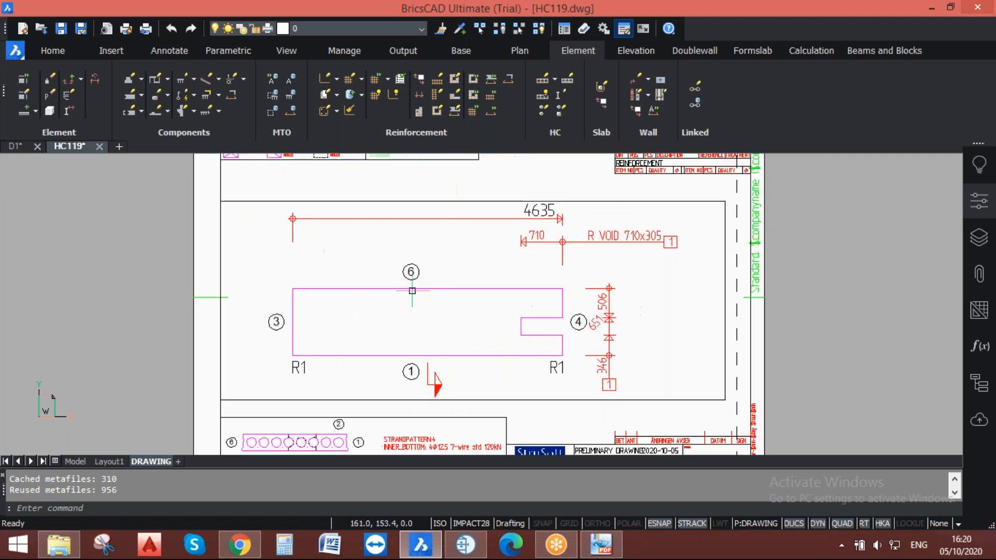
{"action": "scroll", "coordinate": [498, 306], "scroll_direction": "down", "scroll_amount": 1}
{"action": "middle_click_drag", "start_coordinate": [546, 308], "coordinate": [532, 277]}
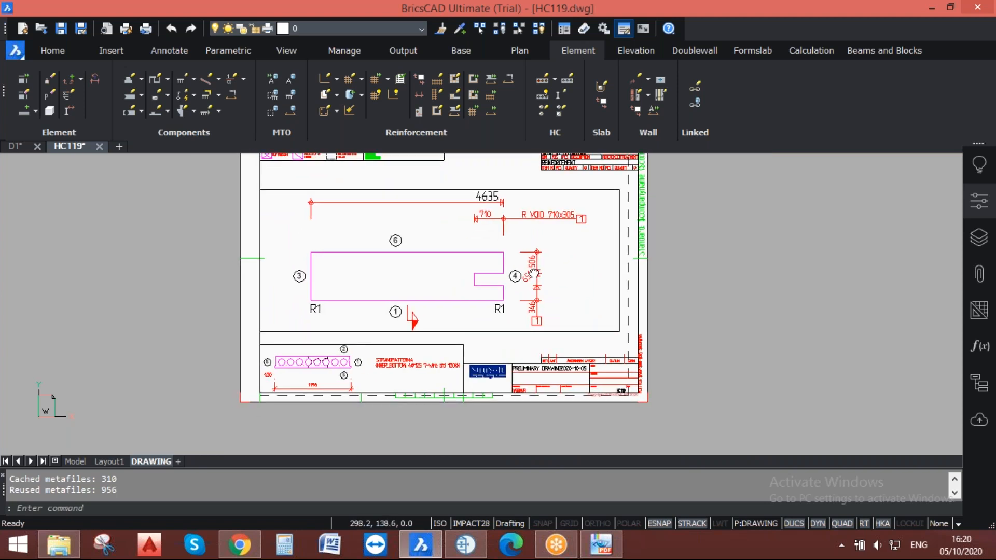
{"action": "scroll", "coordinate": [298, 393], "scroll_direction": "up", "scroll_amount": 1}
{"action": "scroll", "coordinate": [422, 337], "scroll_direction": "down", "scroll_amount": 1}
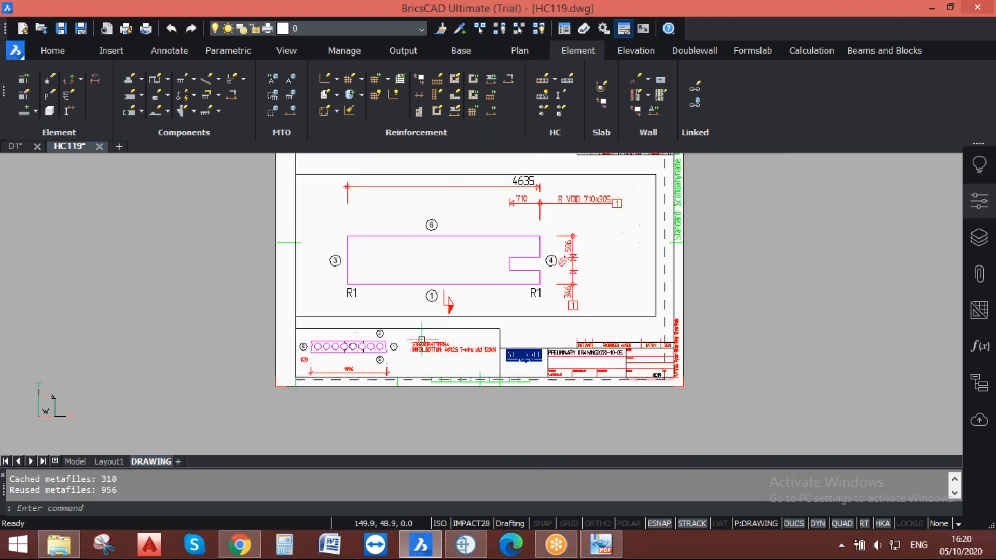
{"action": "mouse_move", "coordinate": [489, 267]}
{"action": "middle_mouse_down"}
{"action": "mouse_move", "coordinate": [507, 332]}
{"action": "mouse_move", "coordinate": [485, 384]}
{"action": "mouse_move", "coordinate": [482, 279]}
{"action": "middle_mouse_up"}
{"action": "scroll", "coordinate": [370, 373], "scroll_direction": "up", "scroll_amount": 1}
{"action": "scroll", "coordinate": [370, 379], "scroll_direction": "down", "scroll_amount": 1}
{"action": "scroll", "coordinate": [577, 218], "scroll_direction": "up", "scroll_amount": 2}
{"action": "scroll", "coordinate": [576, 219], "scroll_direction": "down", "scroll_amount": 1}
{"action": "scroll", "coordinate": [473, 322], "scroll_direction": "down", "scroll_amount": 2}
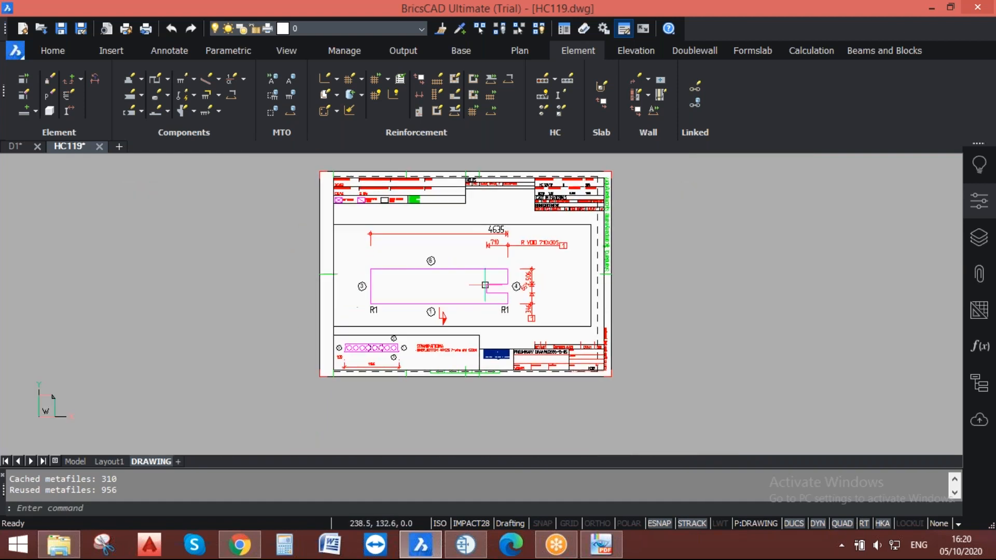
{"action": "scroll", "coordinate": [526, 265], "scroll_direction": "up", "scroll_amount": 1}
{"action": "middle_click_drag", "start_coordinate": [566, 265], "coordinate": [569, 303]}
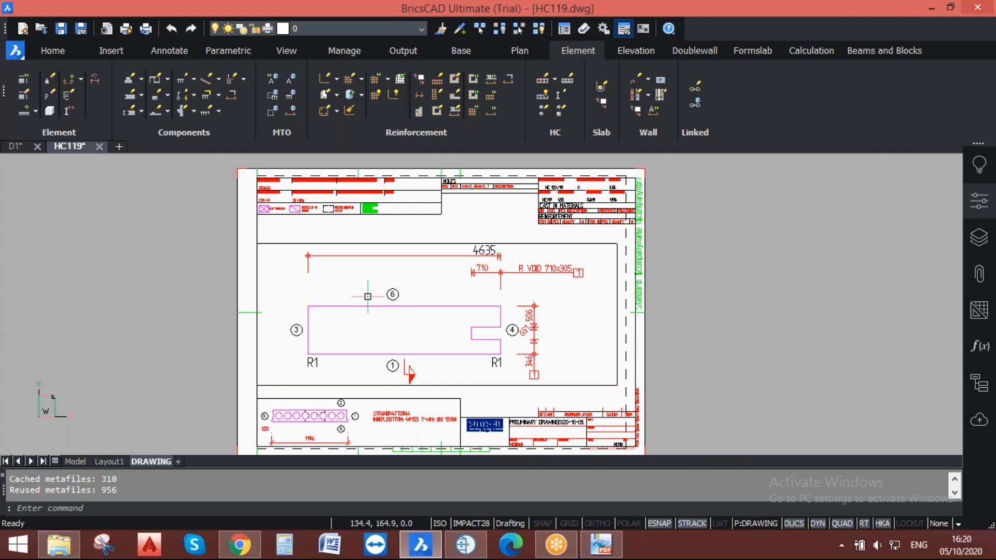
Switch to IMPACT Project Manager and update the WEBINAR model.
{"action": "left_click", "coordinate": [466, 548]}
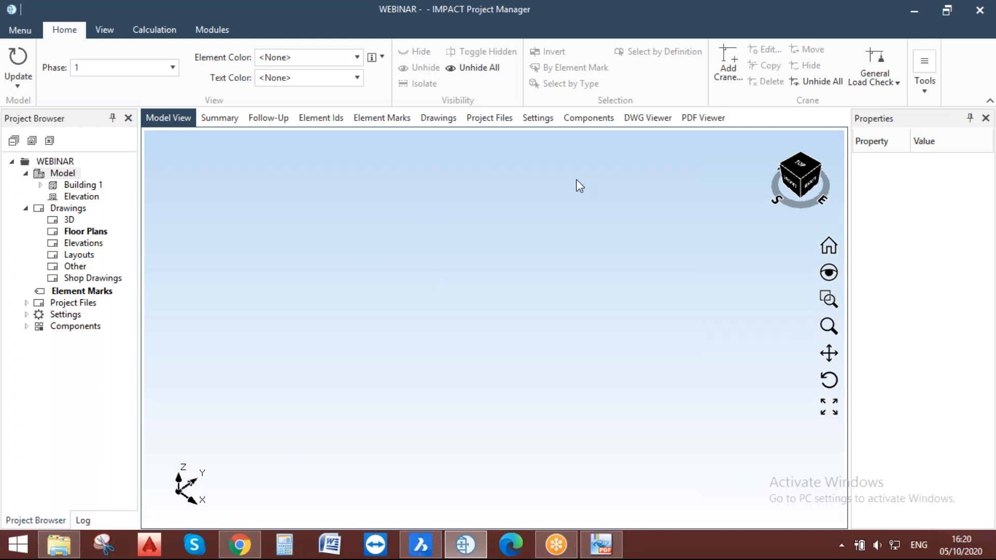
{"action": "left_click", "coordinate": [16, 62]}
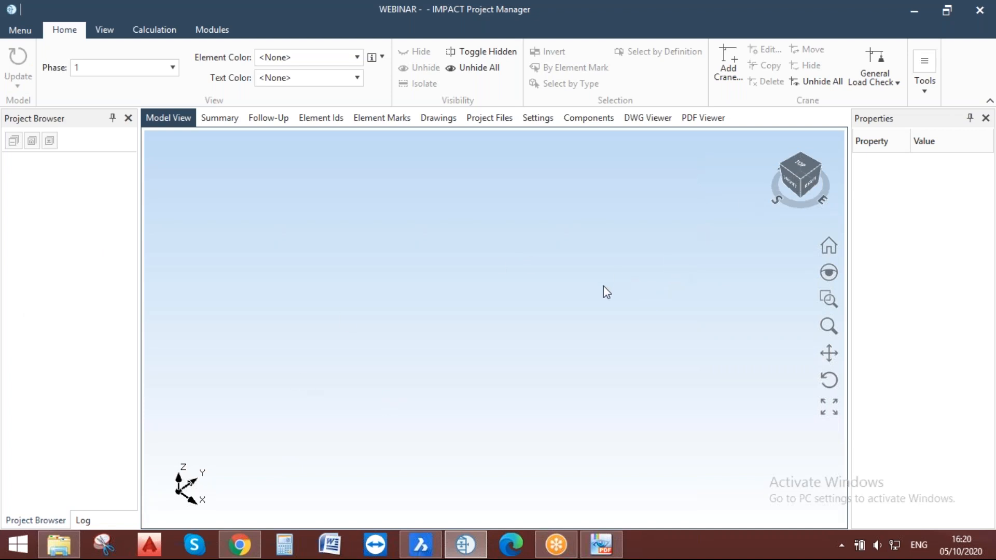
{"action": "left_click", "coordinate": [802, 182]}
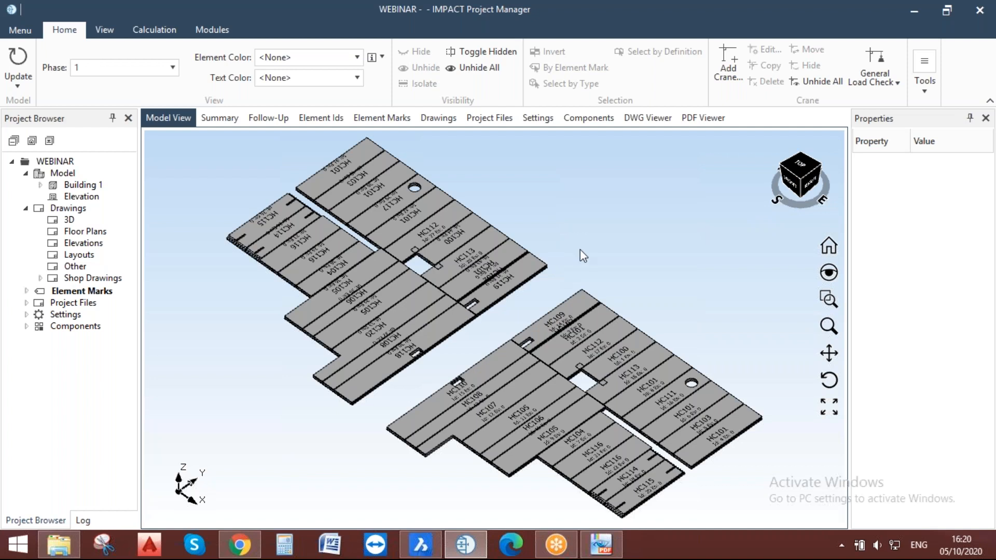
Examine the 3D hollow core slabs, including the endcaps, slots, recesses and hanger openings on both plan halves.
{"action": "scroll", "coordinate": [266, 228], "scroll_direction": "up", "scroll_amount": 8}
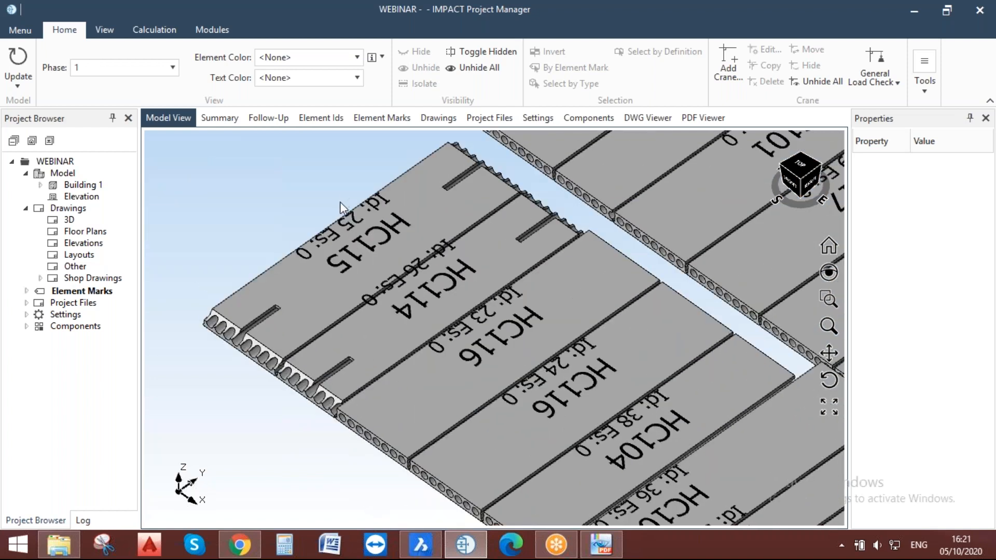
{"action": "scroll", "coordinate": [254, 319], "scroll_direction": "down", "scroll_amount": 3}
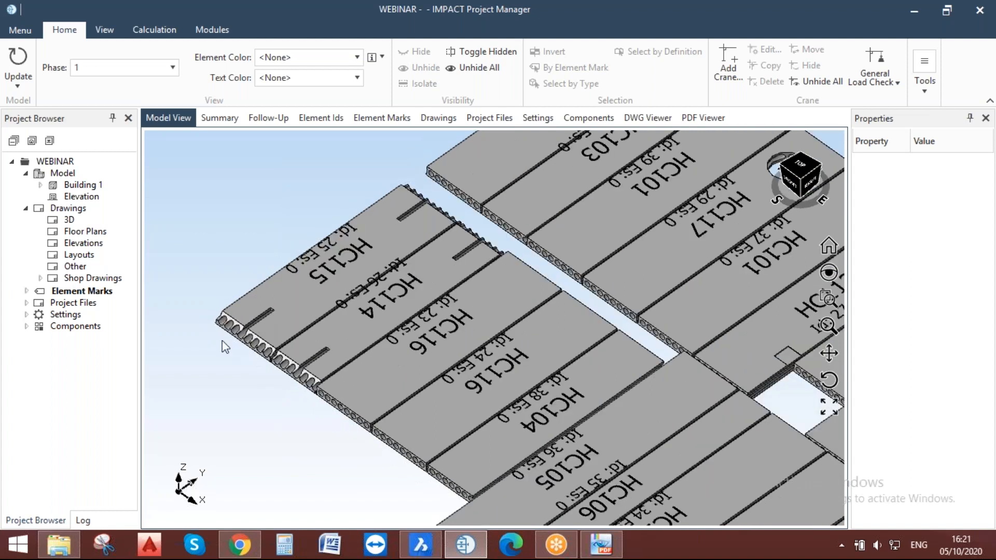
{"action": "scroll", "coordinate": [243, 337], "scroll_direction": "up", "scroll_amount": 5}
{"action": "scroll", "coordinate": [260, 334], "scroll_direction": "down", "scroll_amount": 3}
{"action": "scroll", "coordinate": [257, 322], "scroll_direction": "up", "scroll_amount": 3}
{"action": "scroll", "coordinate": [294, 313], "scroll_direction": "down", "scroll_amount": 3}
{"action": "middle_click_drag", "start_coordinate": [778, 384], "coordinate": [512, 255]}
{"action": "scroll", "coordinate": [633, 403], "scroll_direction": "down", "scroll_amount": 2}
{"action": "scroll", "coordinate": [550, 365], "scroll_direction": "up", "scroll_amount": 2}
{"action": "middle_click_drag", "start_coordinate": [527, 481], "coordinate": [525, 461]}
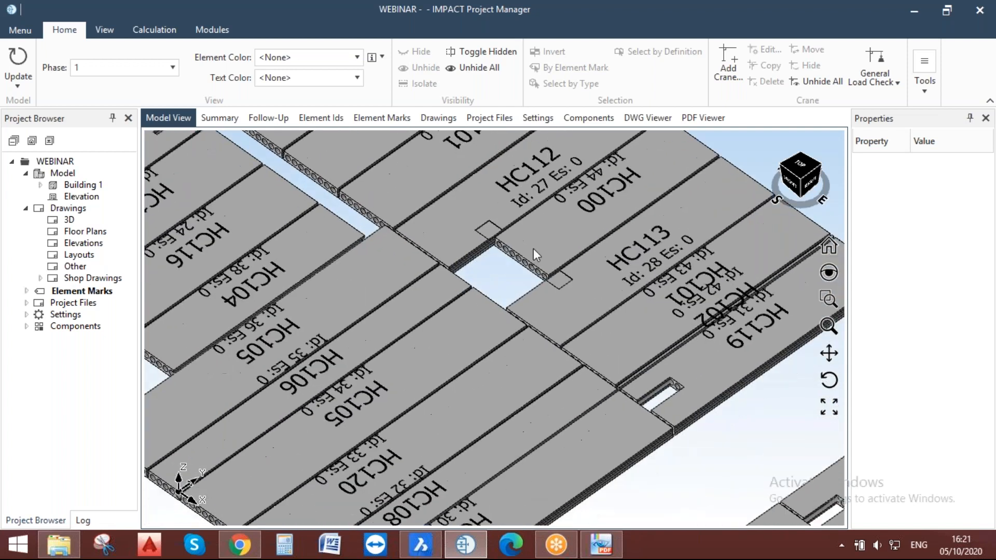
{"action": "scroll", "coordinate": [493, 253], "scroll_direction": "down", "scroll_amount": 5}
{"action": "scroll", "coordinate": [525, 347], "scroll_direction": "down", "scroll_amount": 2}
{"action": "middle_click_drag", "start_coordinate": [587, 350], "coordinate": [543, 407]}
{"action": "scroll", "coordinate": [526, 348], "scroll_direction": "up", "scroll_amount": 3}
{"action": "scroll", "coordinate": [547, 366], "scroll_direction": "down", "scroll_amount": 2}
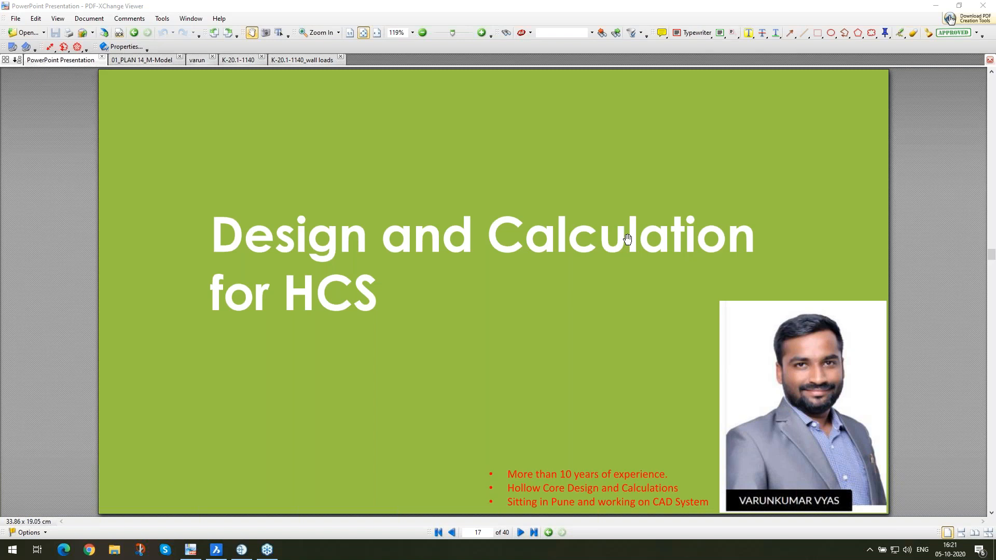
Switch to PDF-XChange Viewer and advance from the Design and Calculation for HCS slide to the hollow core calculations overview.
{"action": "left_click", "coordinate": [429, 186]}
{"action": "scroll", "coordinate": [429, 186], "scroll_direction": "down", "scroll_amount": 1}
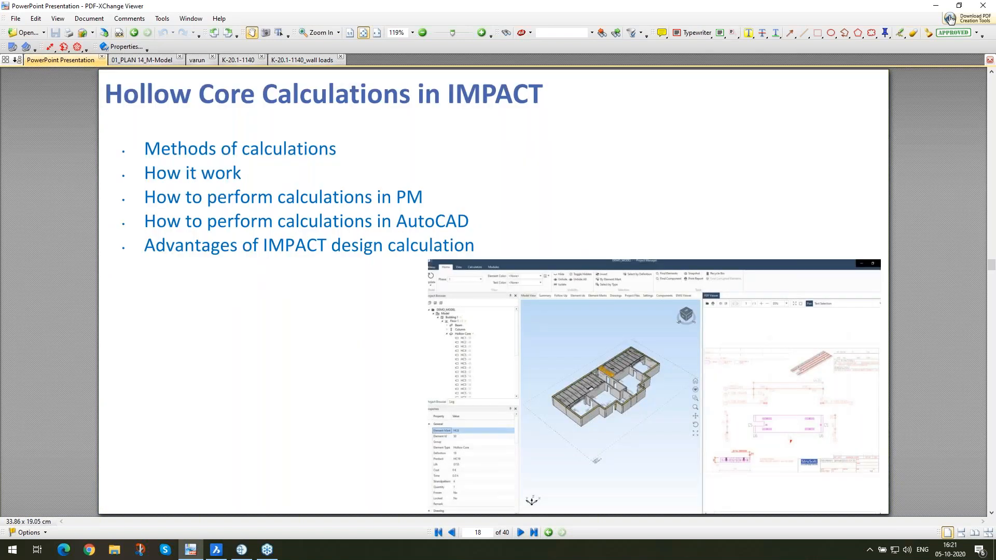
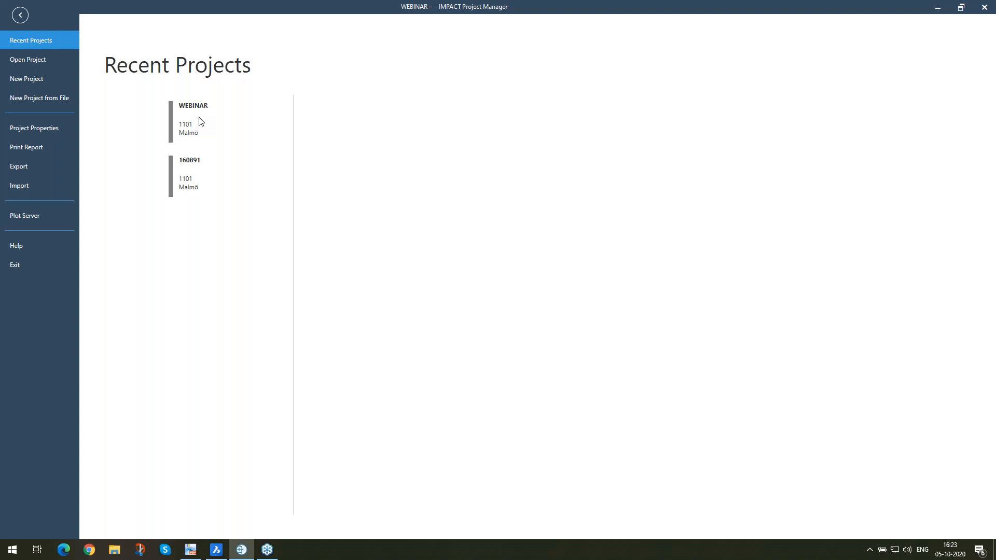
Switch to IMPACT Project Manager and open the recent project WEBINAR in the model view.
{"action": "left_click", "coordinate": [199, 121]}
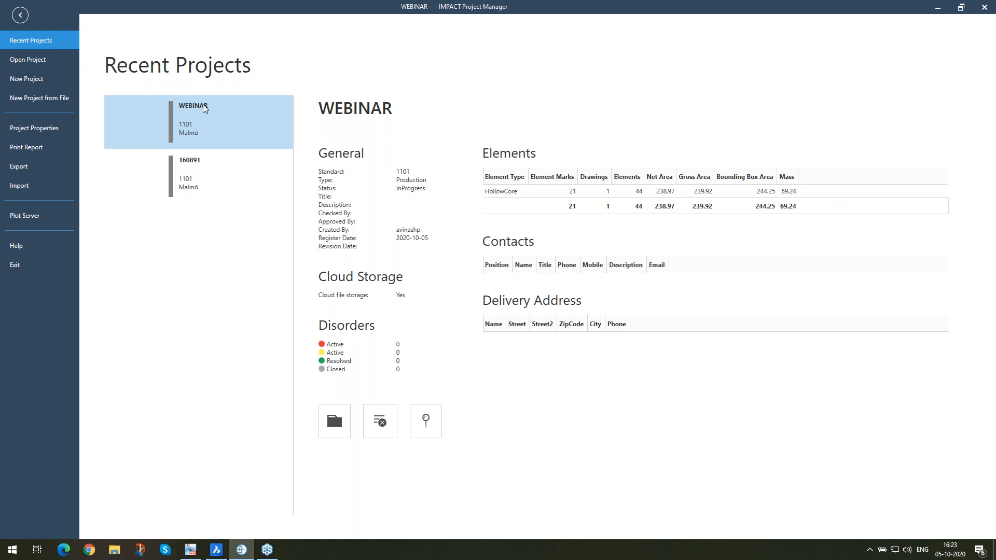
{"action": "double_click", "coordinate": [203, 107]}
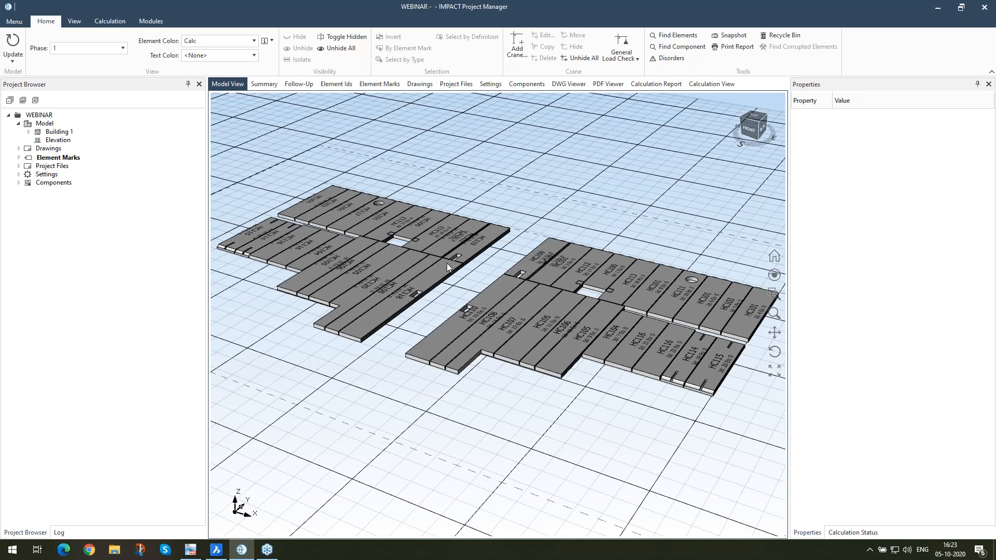
{"action": "scroll", "coordinate": [446, 263], "scroll_direction": "down", "scroll_amount": 2}
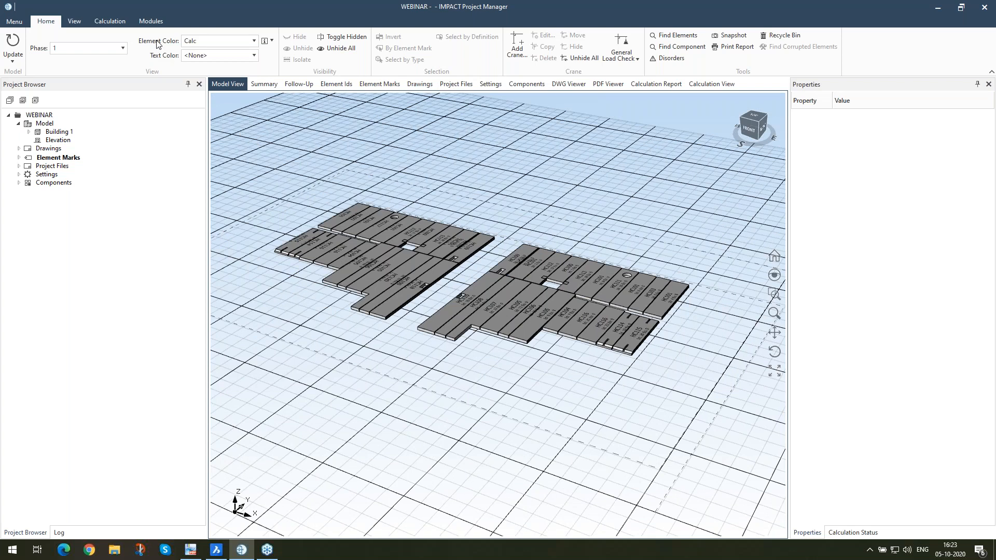
Review the available modules and calculation commands, and open Floor 1 of Building 1 in the Calculation View.
{"action": "left_click", "coordinate": [156, 22]}
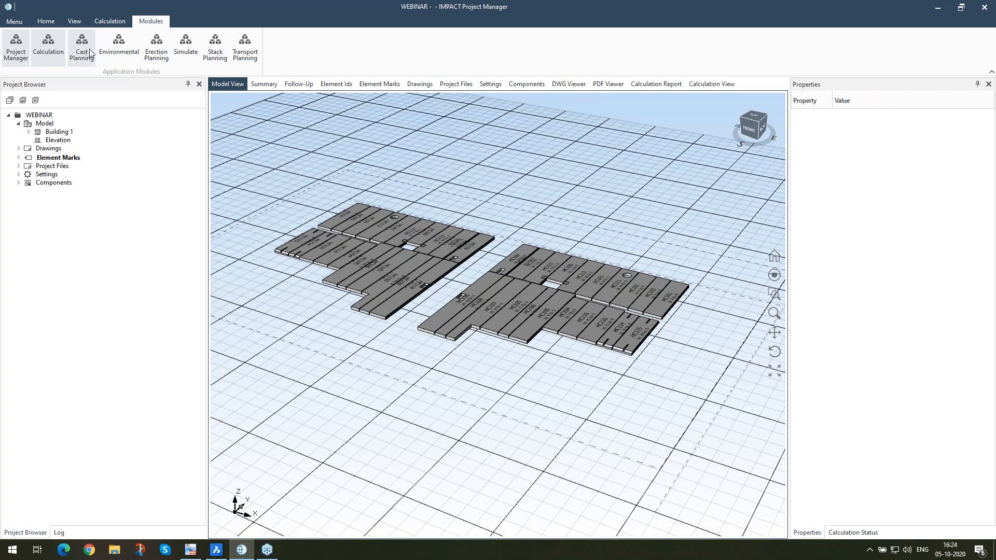
{"action": "left_click", "coordinate": [113, 23]}
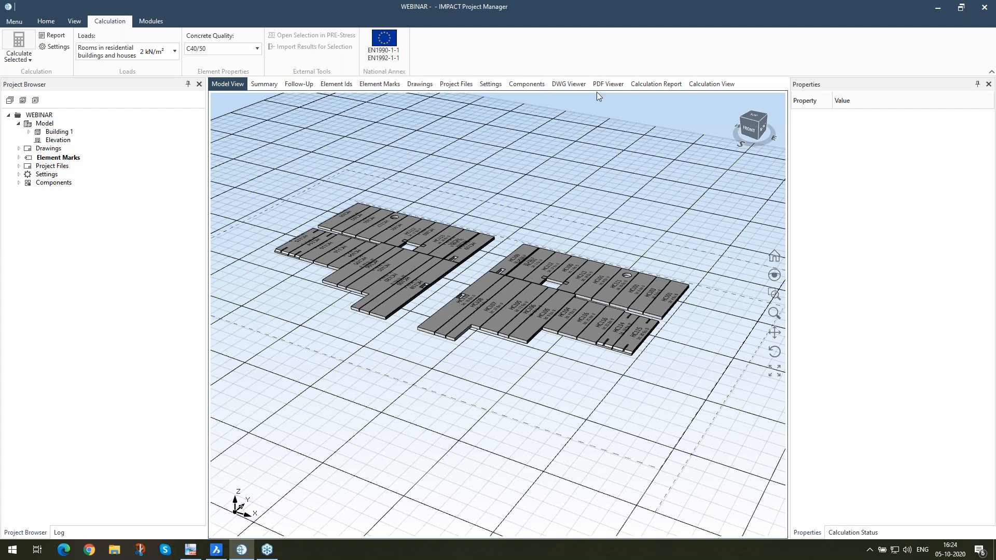
{"action": "left_click", "coordinate": [702, 85]}
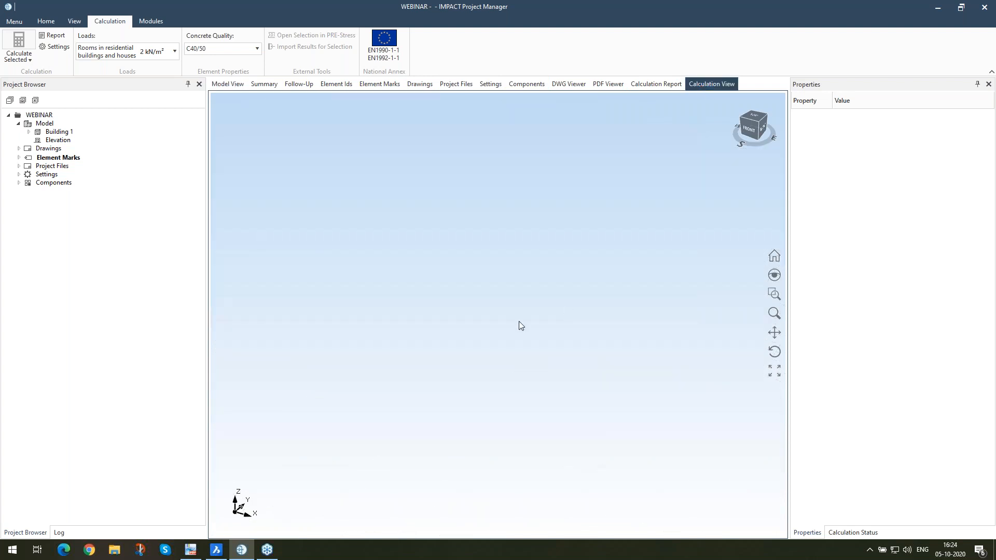
{"action": "left_click", "coordinate": [29, 132]}
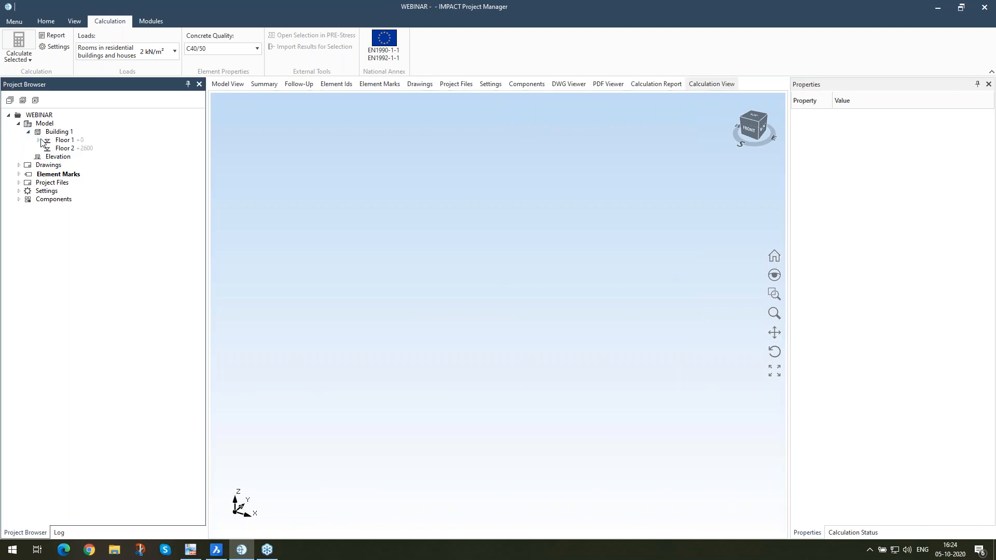
{"action": "right_click", "coordinate": [60, 141]}
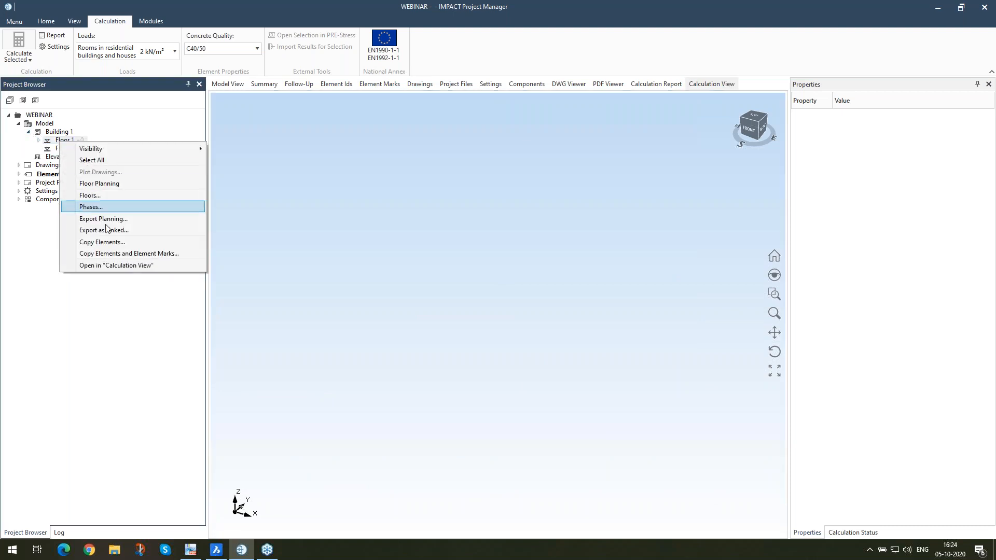
{"action": "left_click", "coordinate": [124, 266]}
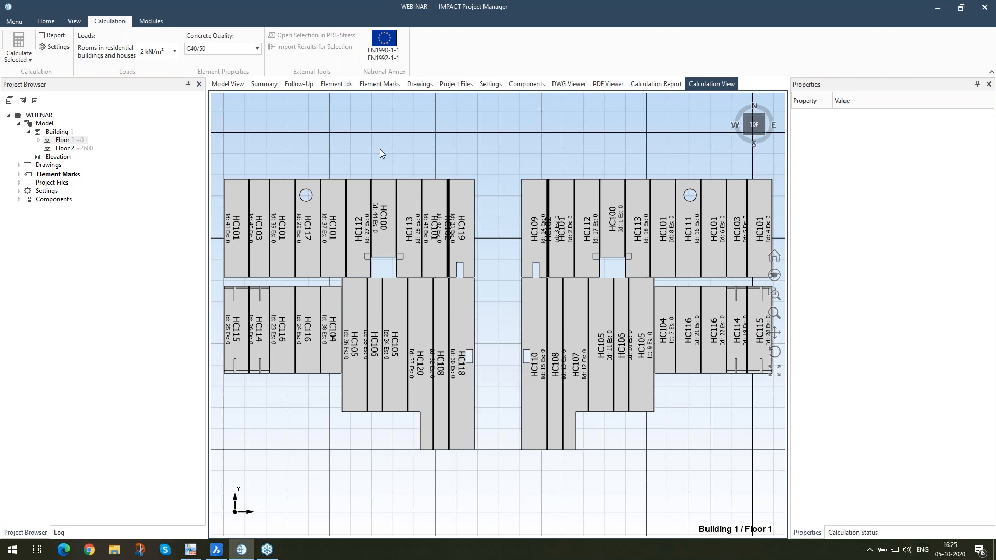
Color the floor elements by Calc status and return to the calculation commands.
{"action": "left_click", "coordinate": [74, 21]}
{"action": "left_click", "coordinate": [45, 21]}
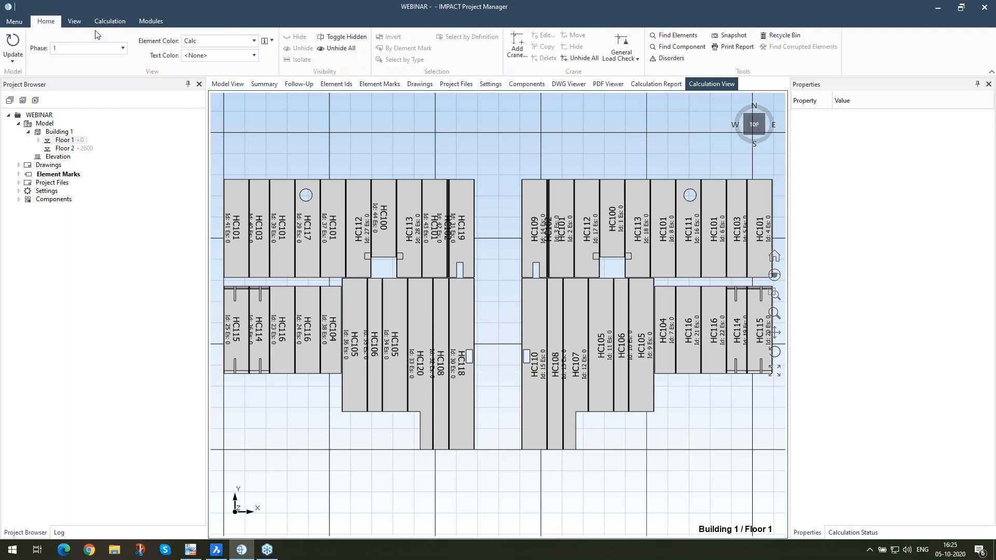
{"action": "left_click", "coordinate": [190, 42]}
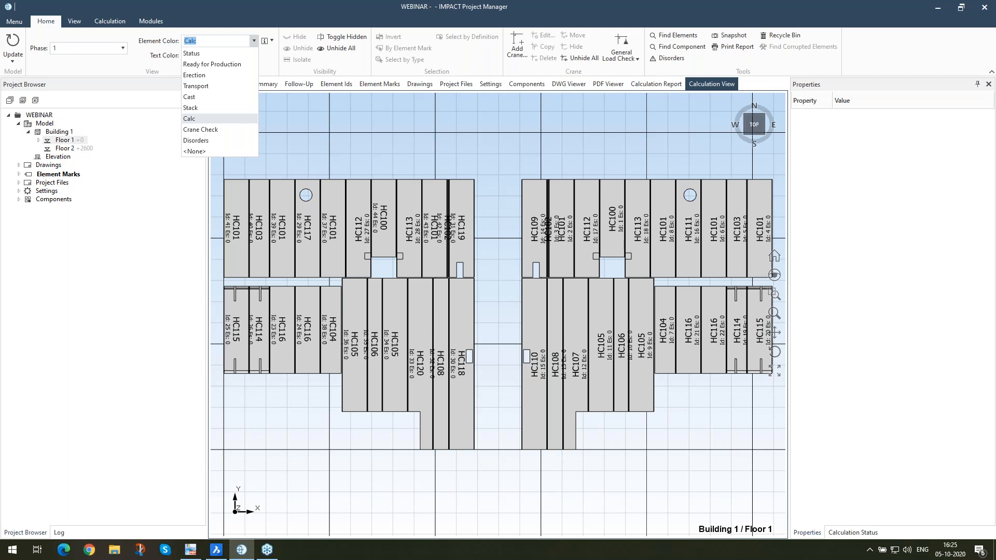
{"action": "left_click", "coordinate": [226, 120]}
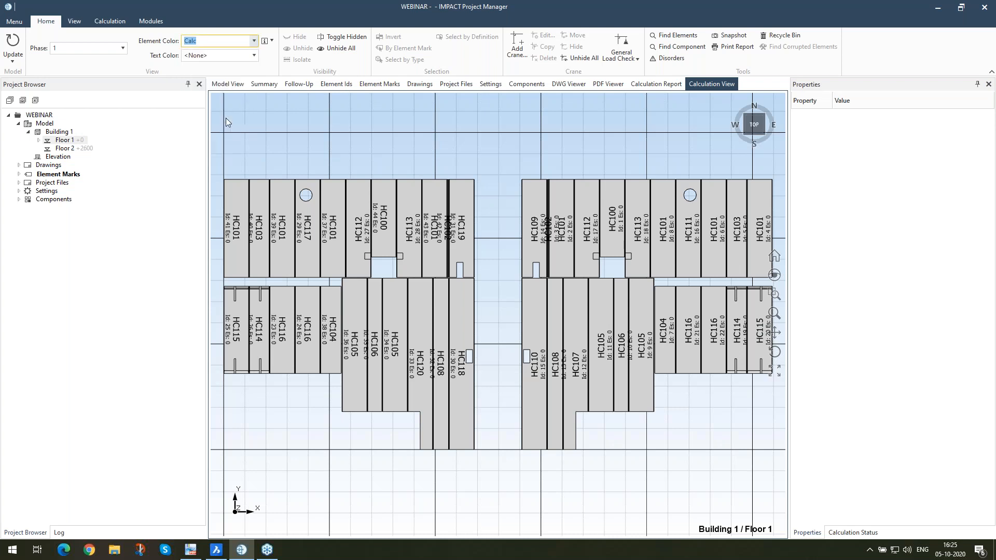
{"action": "left_click", "coordinate": [119, 21]}
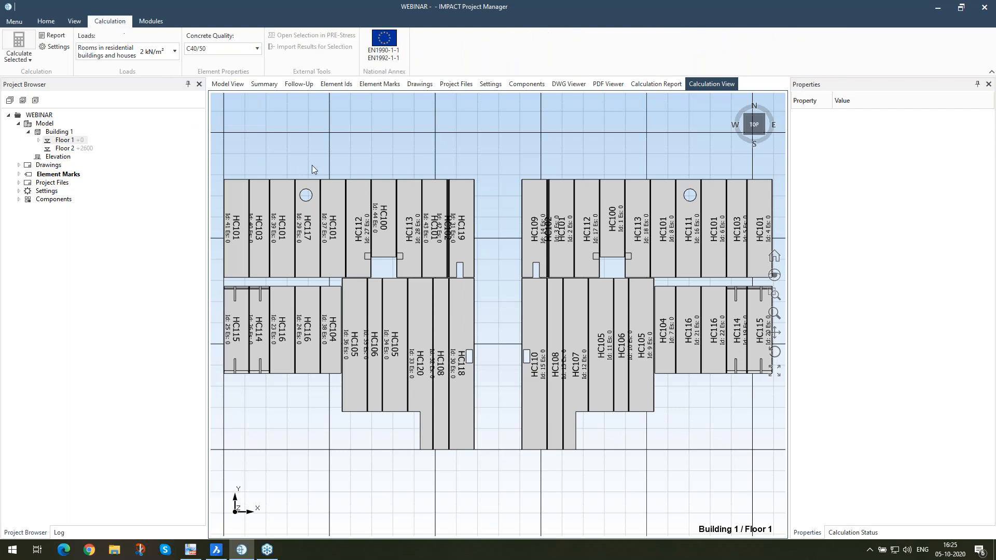
Calculate slab HC119 with the 2 kN/m² load for rooms in residential buildings and houses.
{"action": "left_click", "coordinate": [466, 208]}
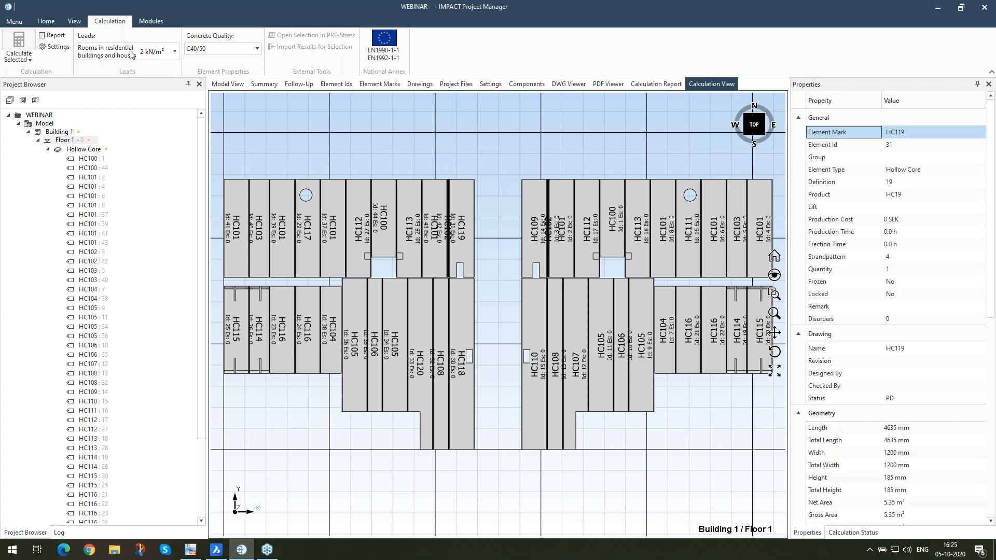
{"action": "left_click", "coordinate": [159, 56]}
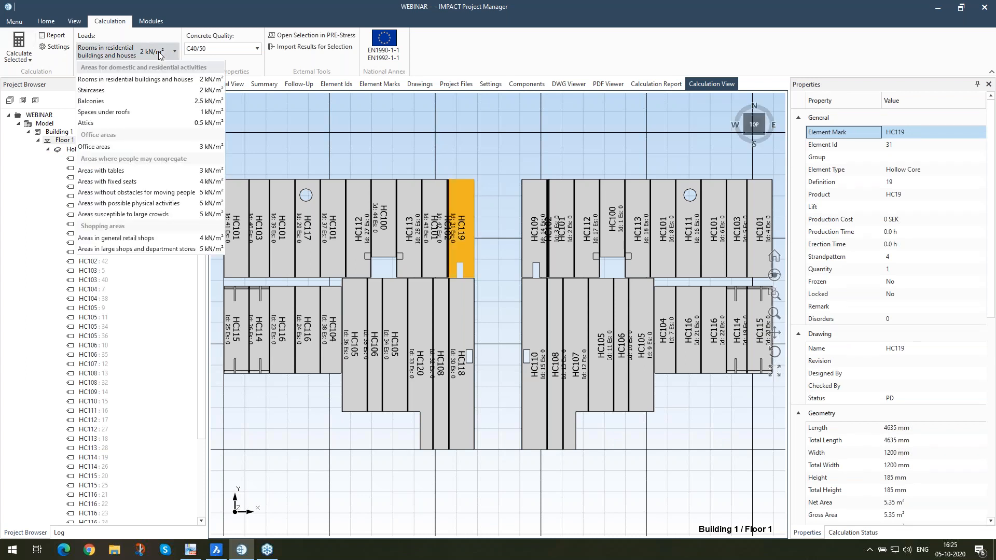
{"action": "left_click", "coordinate": [160, 83]}
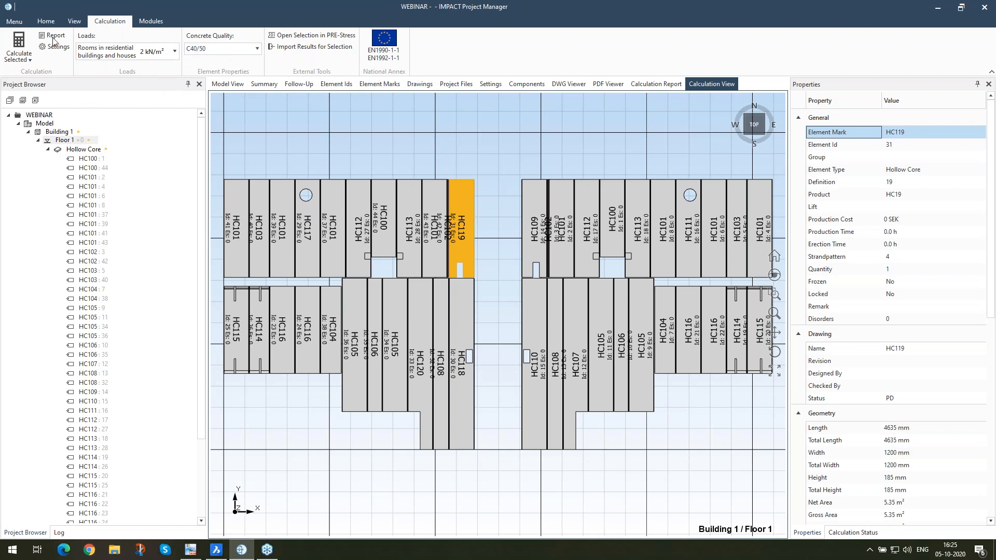
{"action": "left_click", "coordinate": [22, 44]}
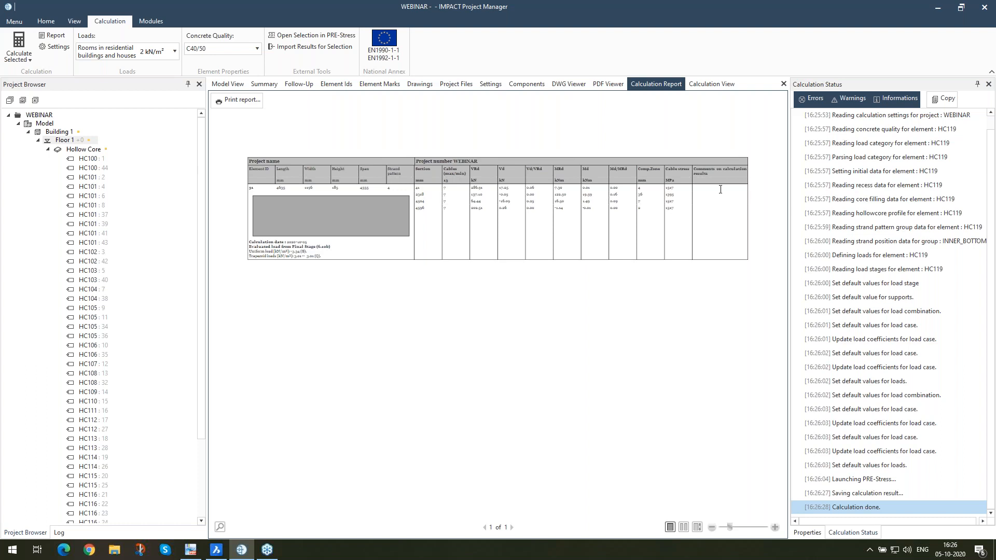
Check HC119 in the Calculation View, consult the Calculations in Project Manager slide in PDF-XChange Viewer, and switch back to IMPACT Project Manager.
{"action": "left_click", "coordinate": [713, 86]}
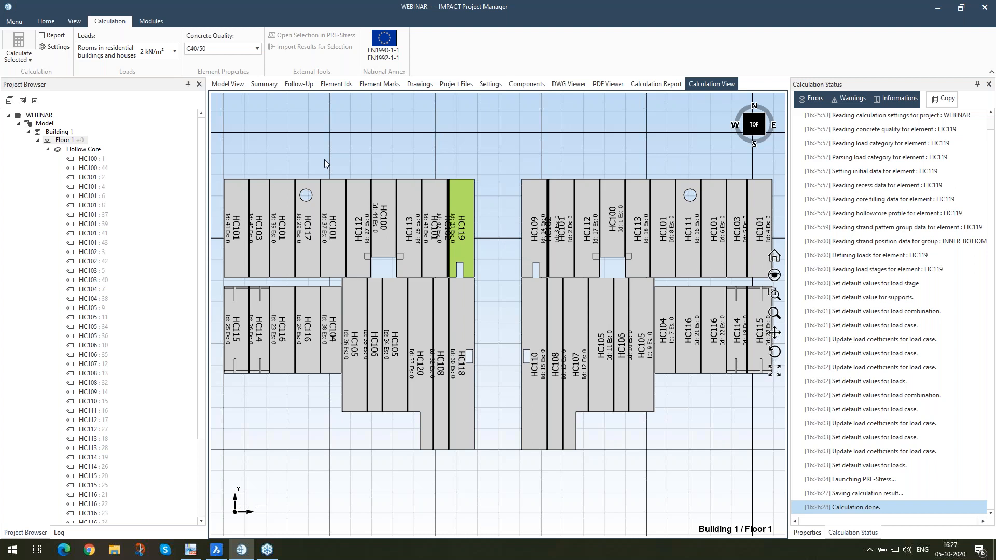
{"action": "left_click", "coordinate": [191, 550]}
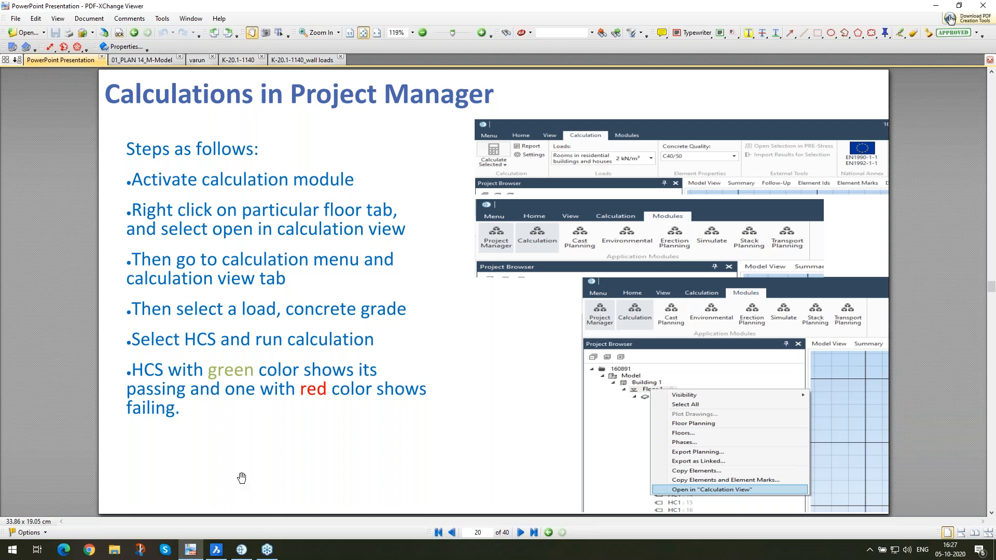
{"action": "left_click", "coordinate": [193, 555]}
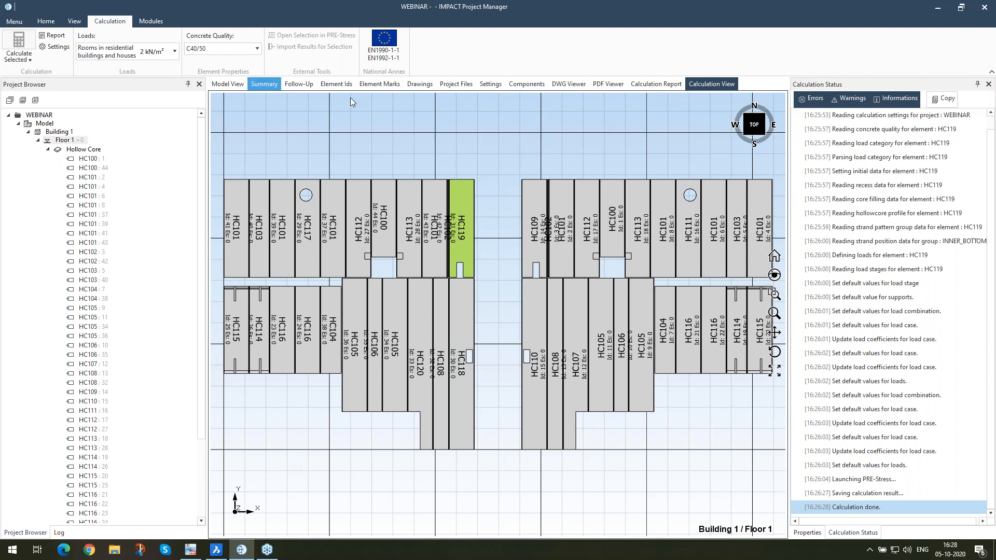
Open the project's drawings list, update it, and check the synchronization status of drawing D1.
{"action": "left_click", "coordinate": [427, 84]}
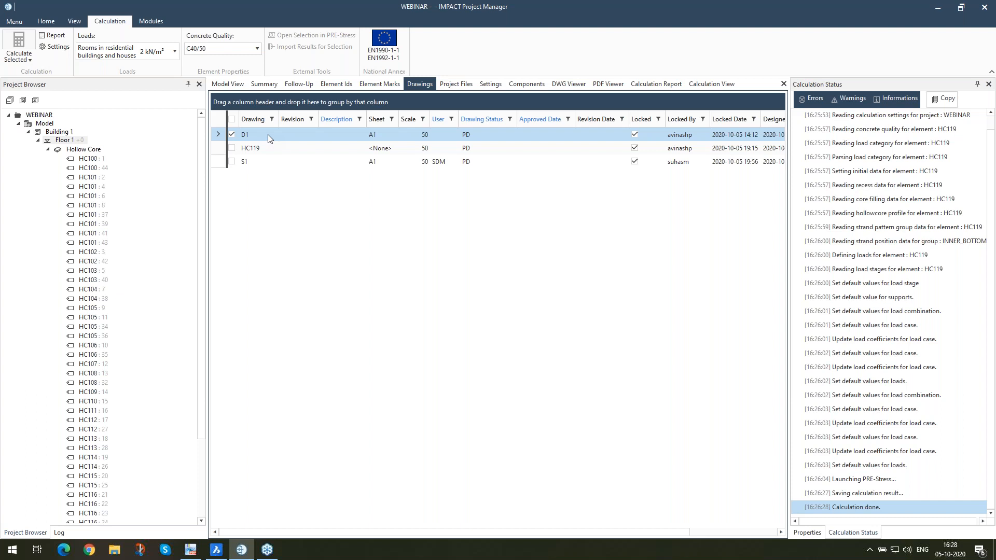
{"action": "left_click", "coordinate": [44, 21]}
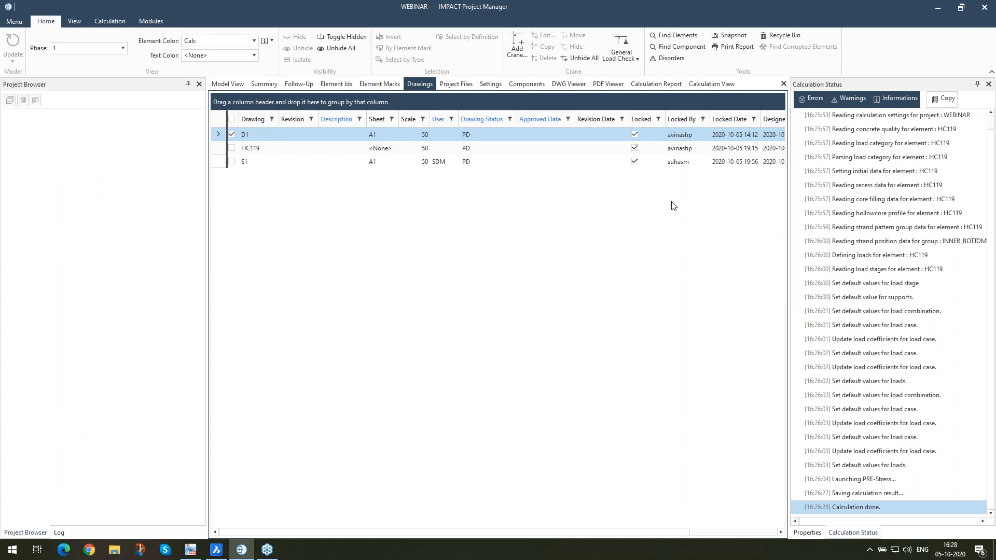
{"action": "right_click", "coordinate": [267, 138]}
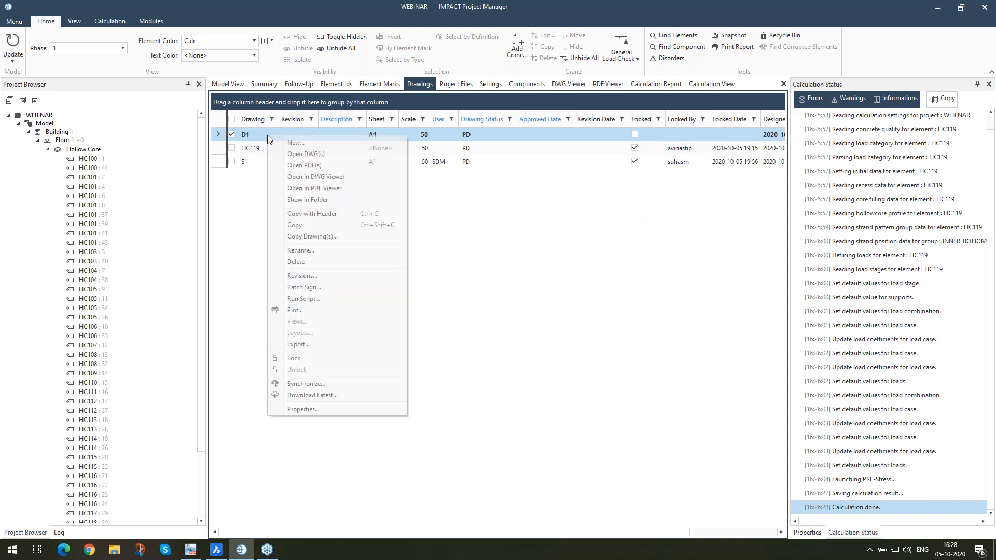
{"action": "left_click", "coordinate": [339, 384]}
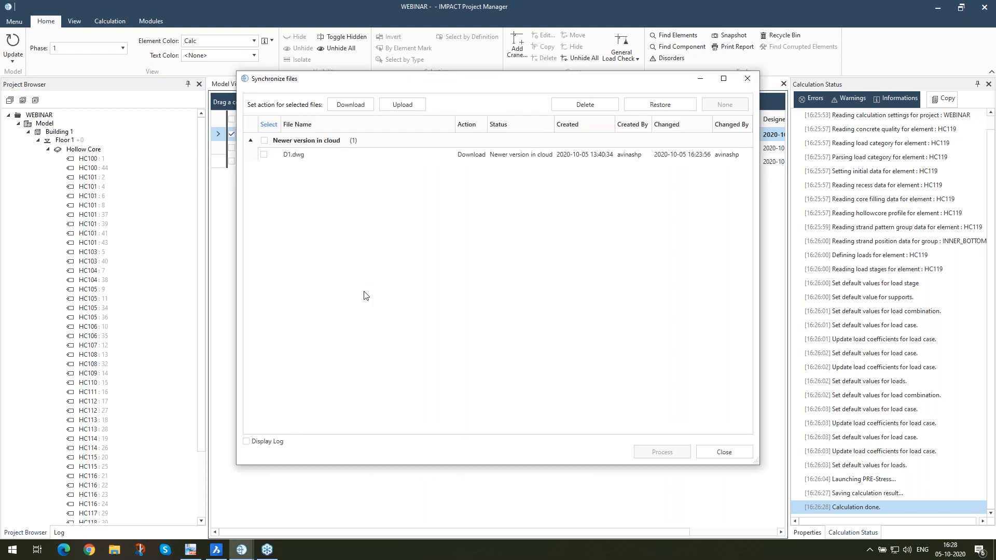
{"action": "left_click", "coordinate": [727, 452]}
Try to lock drawing D1.
{"action": "right_click", "coordinate": [254, 134]}
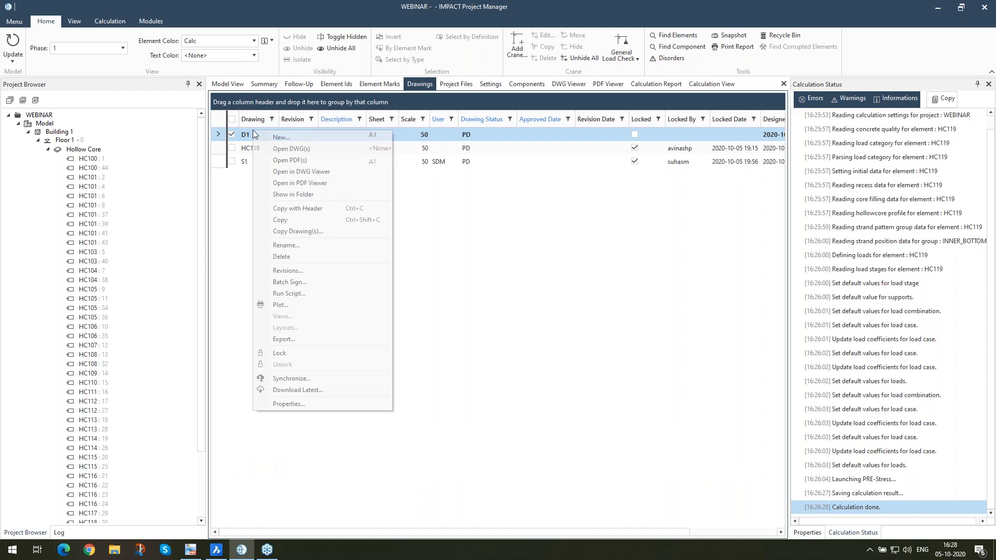
{"action": "left_click", "coordinate": [299, 353]}
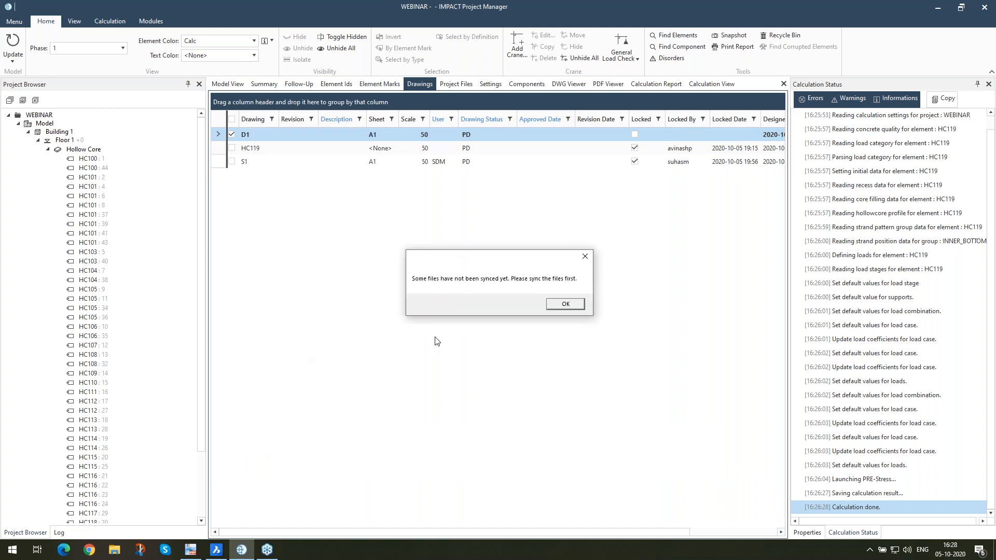
{"action": "left_click", "coordinate": [565, 304]}
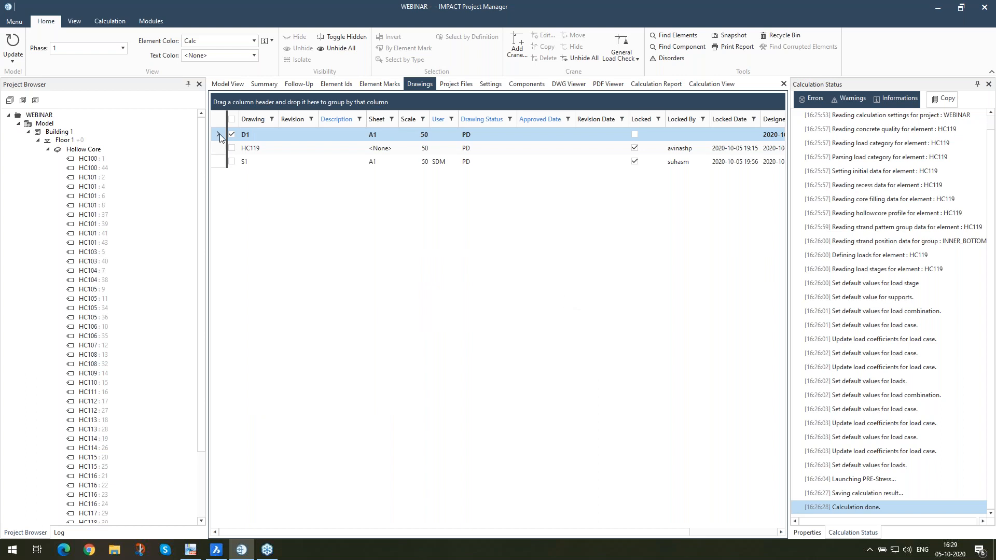
{"action": "right_click", "coordinate": [244, 138]}
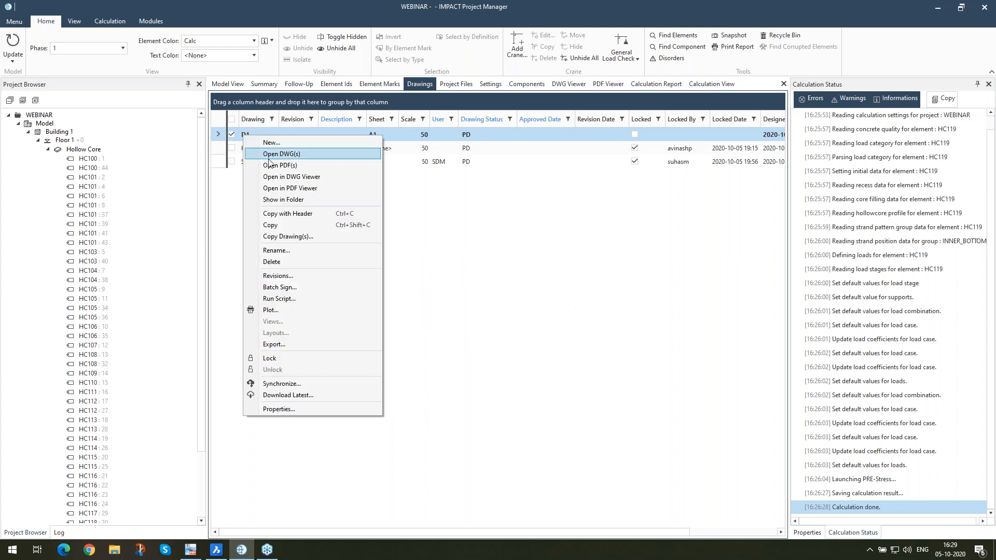
{"action": "left_click", "coordinate": [296, 359]}
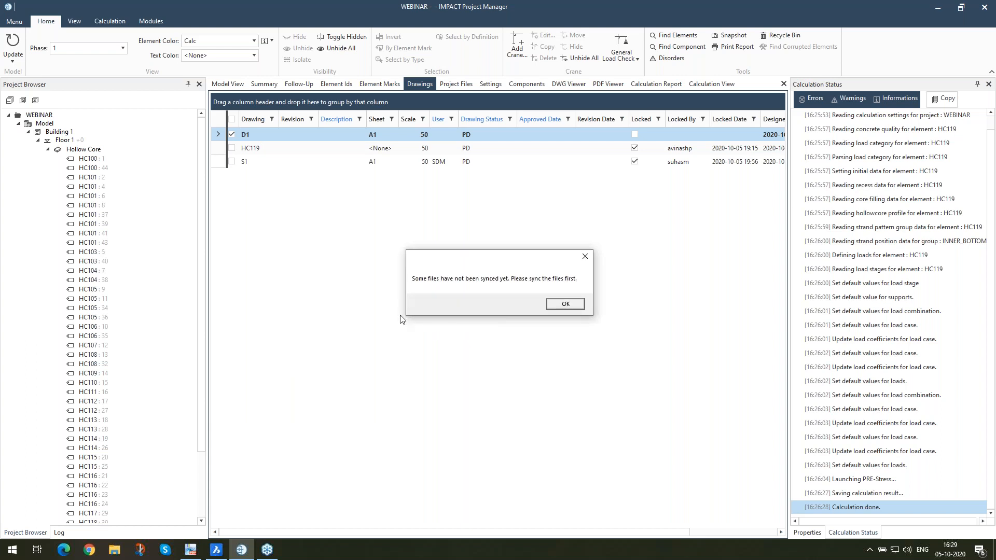
{"action": "left_click", "coordinate": [565, 305]}
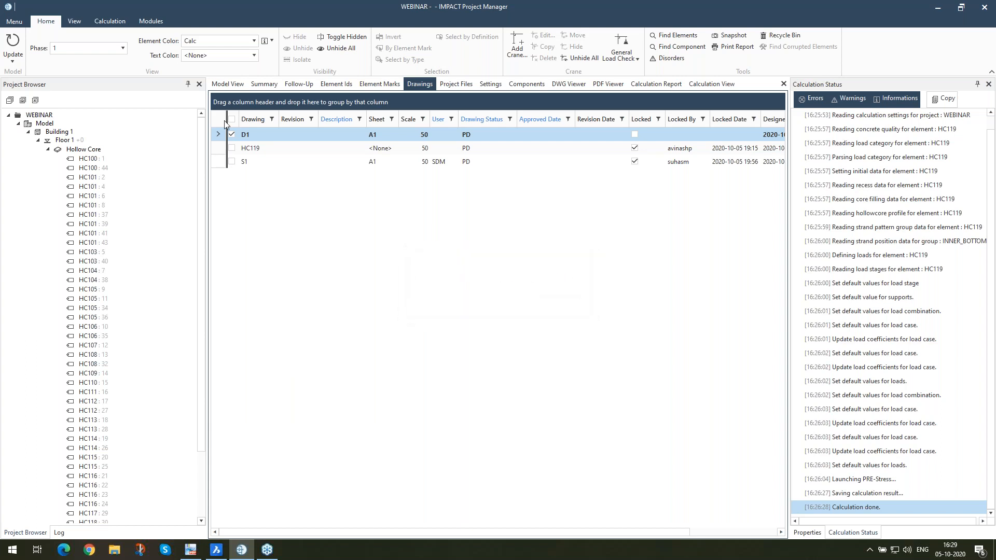
Synchronize drawing D1 by downloading the newer cloud version of D1.dwg.
{"action": "right_click", "coordinate": [248, 135]}
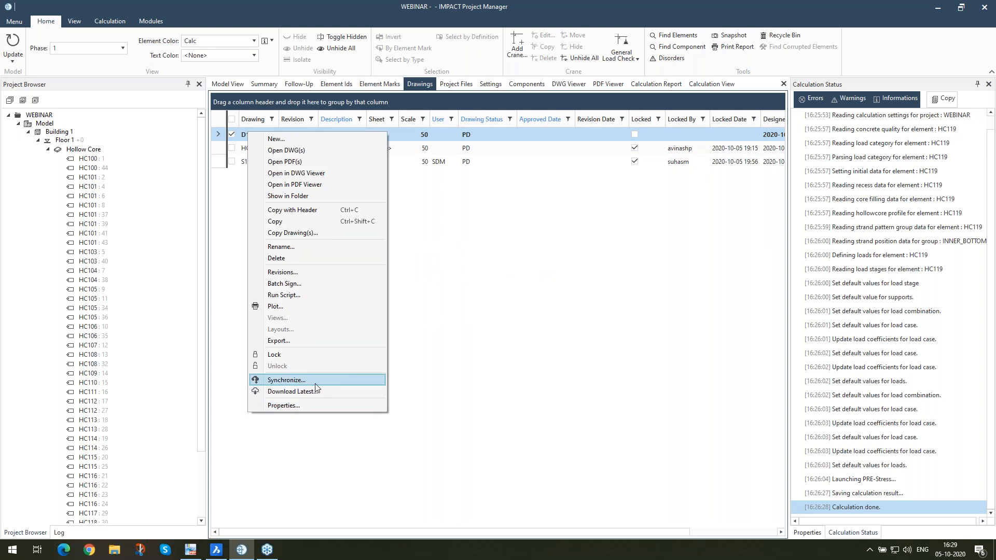
{"action": "left_click", "coordinate": [286, 380]}
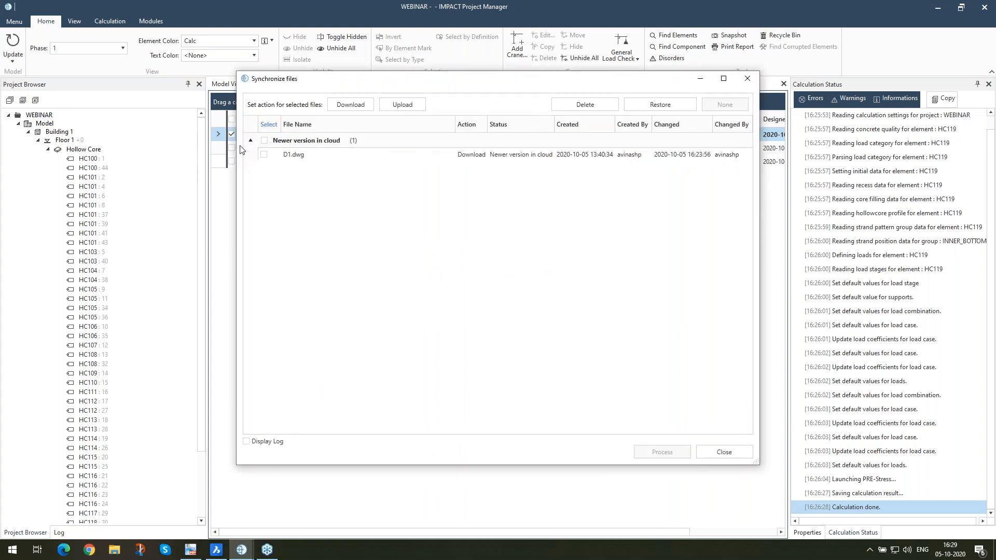
{"action": "left_click", "coordinate": [263, 155]}
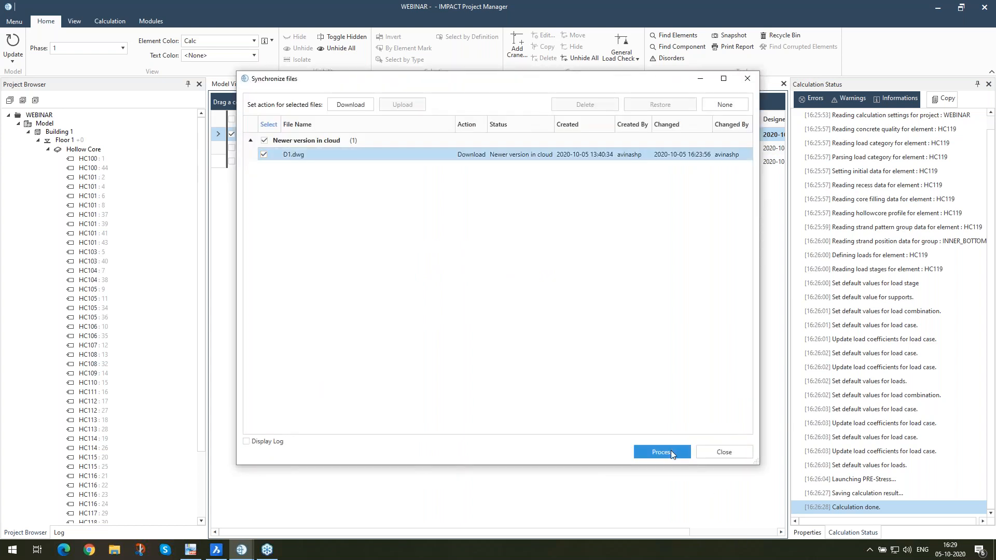
{"action": "left_click", "coordinate": [671, 452]}
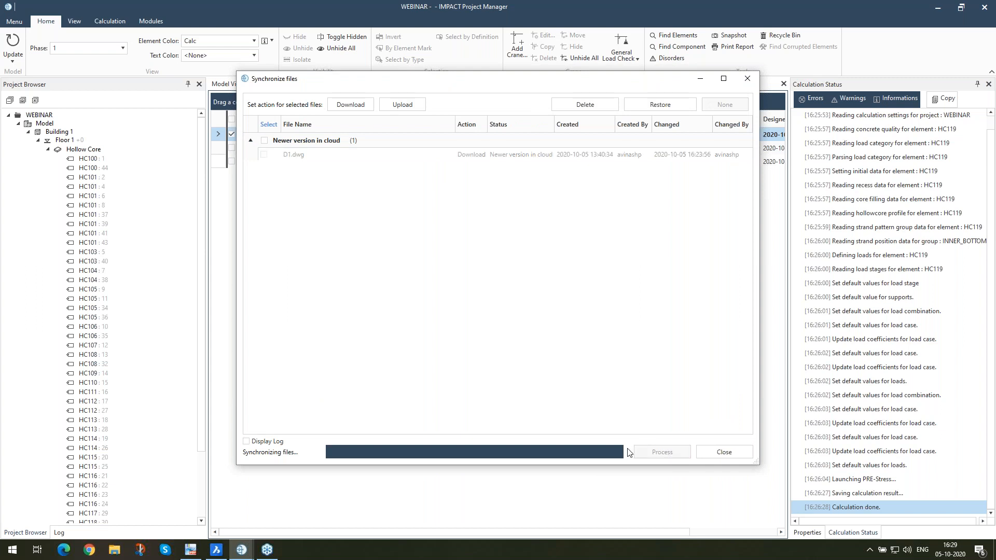
{"action": "left_click", "coordinate": [720, 450]}
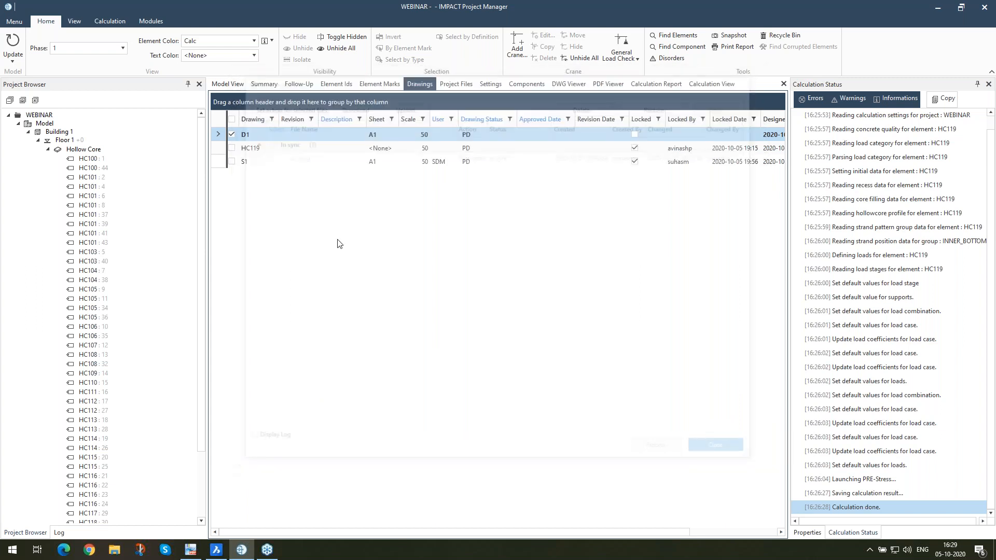
Lock drawing D1 and open its DWG in BricsCAD without showing proxy graphics.
{"action": "right_click", "coordinate": [247, 135]}
{"action": "left_click", "coordinate": [289, 358]}
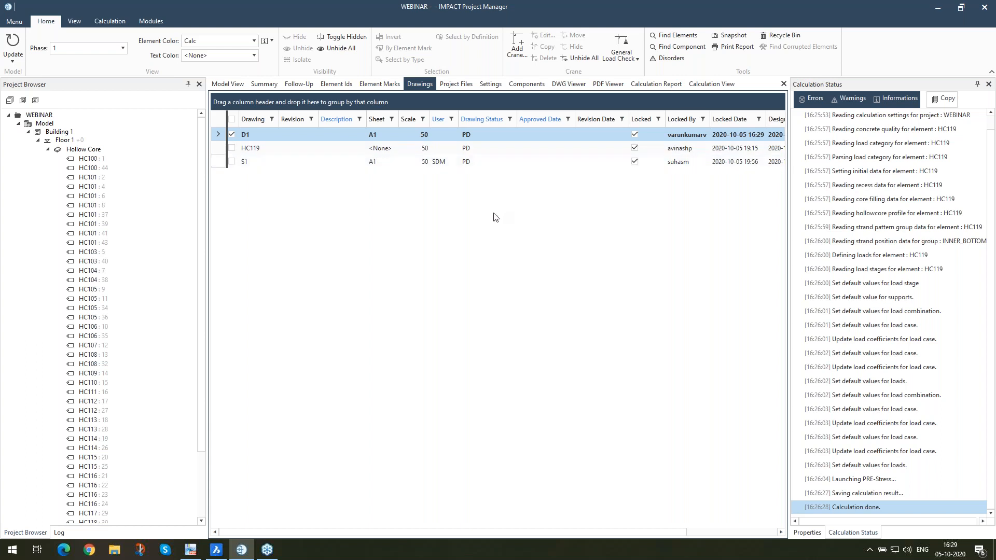
{"action": "right_click", "coordinate": [244, 135]}
{"action": "left_click", "coordinate": [269, 153]}
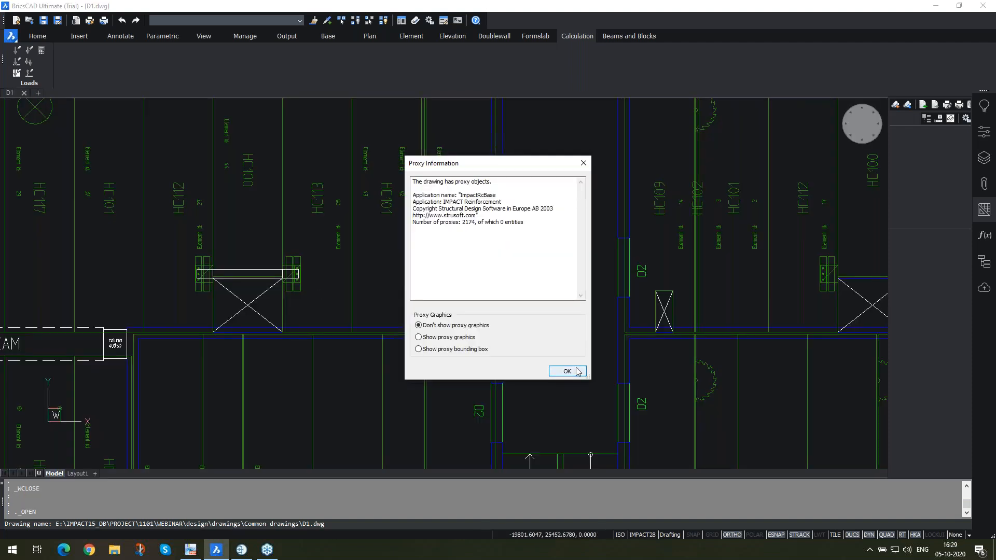
{"action": "left_click", "coordinate": [567, 371]}
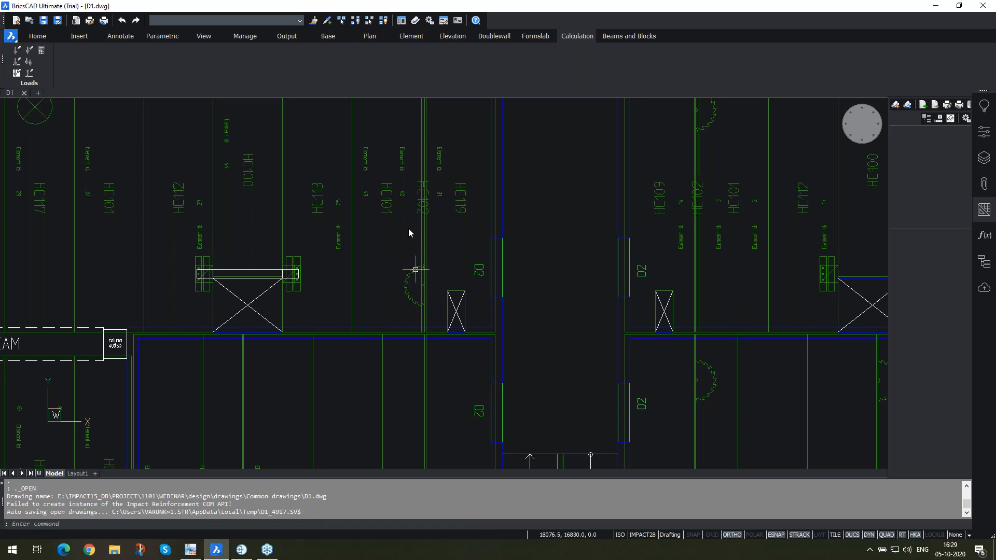
Place a 10.00 kN dead-load point force at the HC112 end of the support spanning the opening below slab HC100.
{"action": "scroll", "coordinate": [408, 228], "scroll_direction": "down", "scroll_amount": 4}
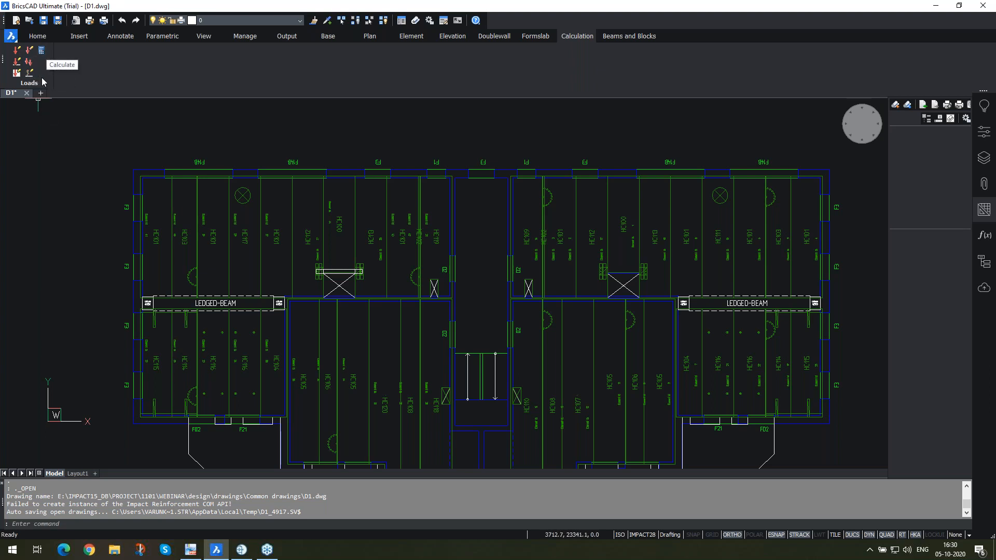
{"action": "left_click", "coordinate": [331, 162]}
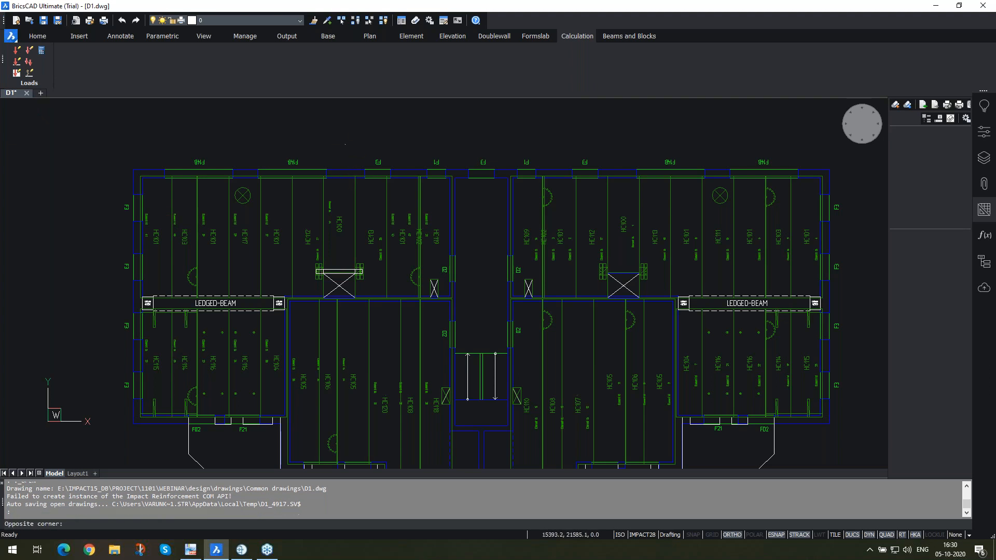
{"action": "scroll", "coordinate": [361, 287], "scroll_direction": "up", "scroll_amount": 3}
{"action": "scroll", "coordinate": [33, 122], "scroll_direction": "down", "scroll_amount": 3}
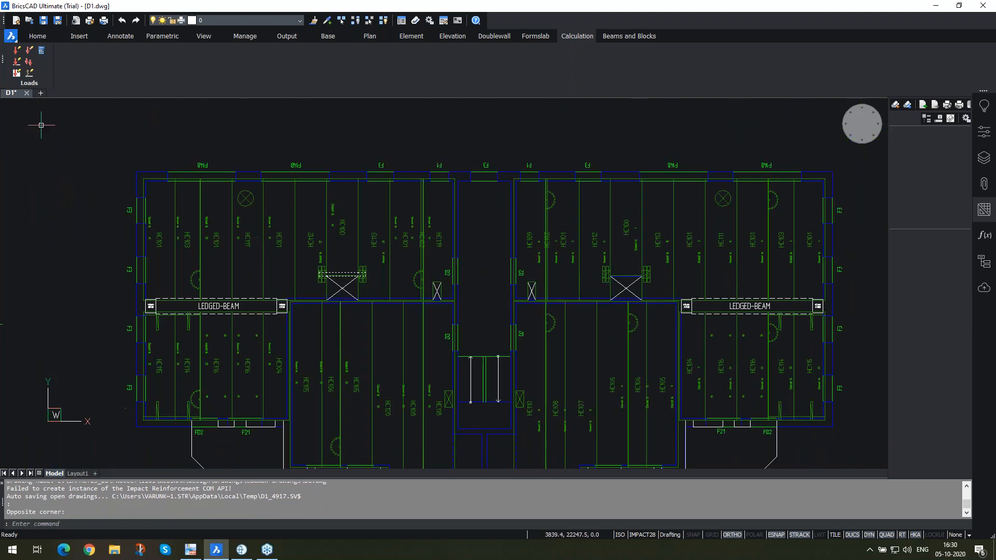
{"action": "left_click", "coordinate": [17, 50]}
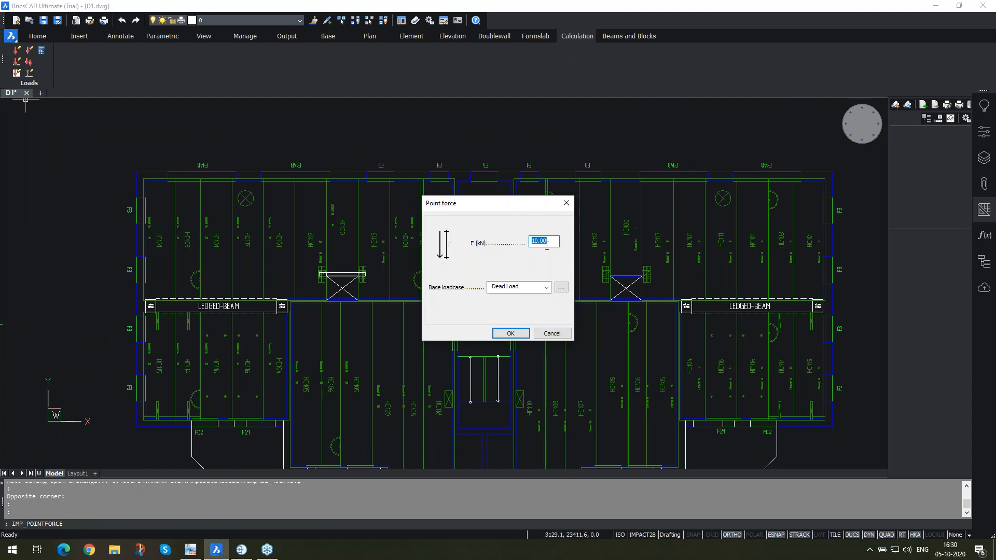
{"action": "left_click", "coordinate": [510, 333]}
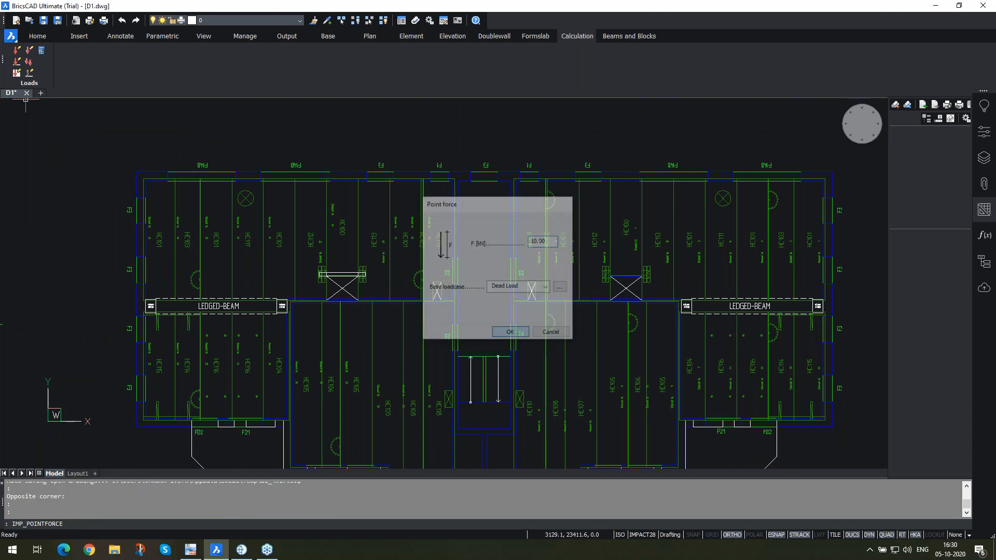
{"action": "scroll", "coordinate": [332, 278], "scroll_direction": "up", "scroll_amount": 8}
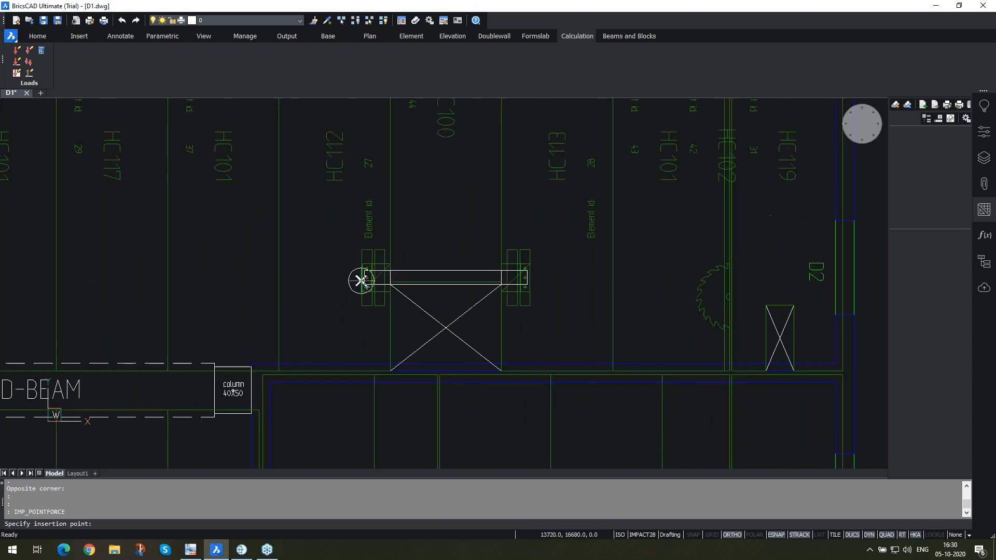
{"action": "scroll", "coordinate": [394, 298], "scroll_direction": "up", "scroll_amount": 2}
{"action": "left_click", "coordinate": [257, 279]}
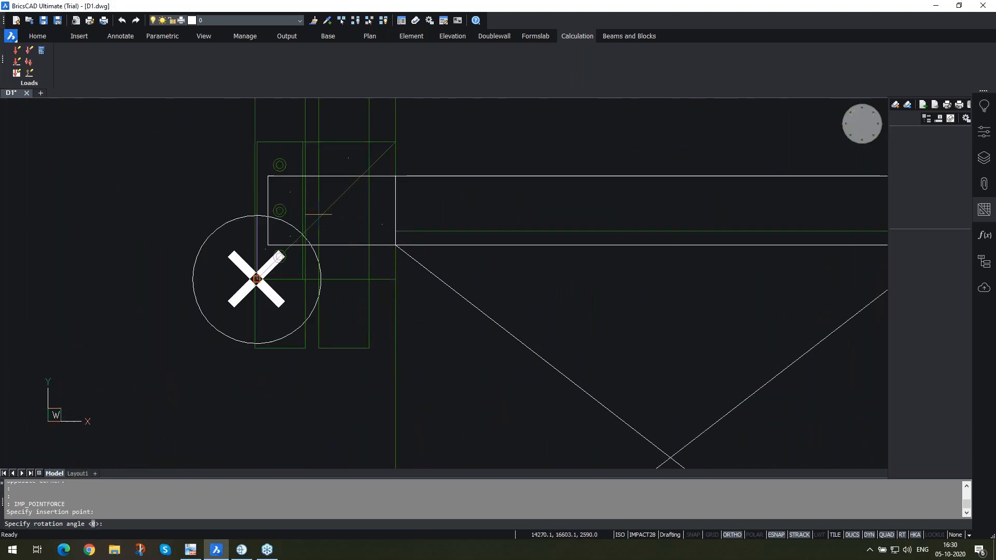
{"action": "left_click", "coordinate": [311, 275]}
Add a second 10.00 kN point force at the HC113 end of the same support and finish the command.
{"action": "scroll", "coordinate": [254, 312], "scroll_direction": "down", "scroll_amount": 5}
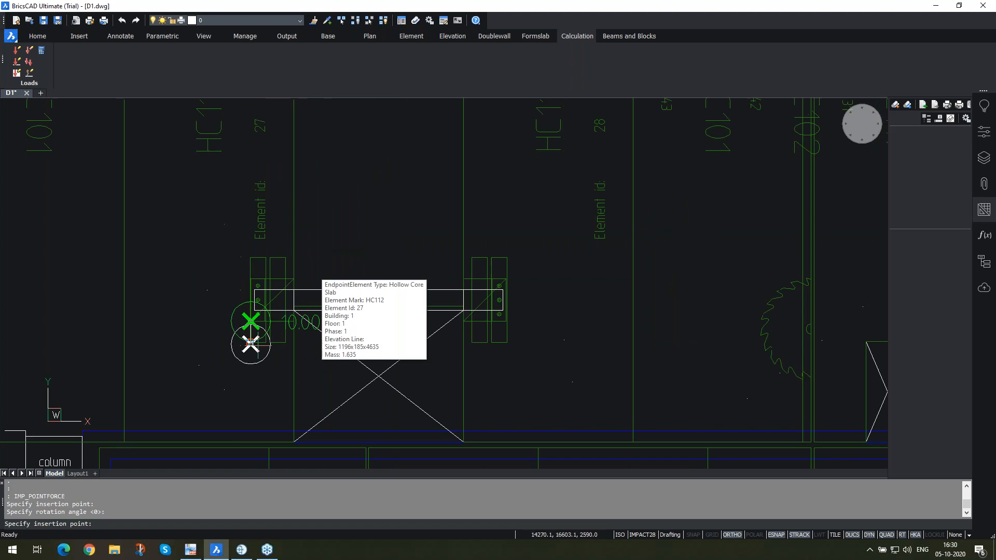
{"action": "scroll", "coordinate": [563, 302], "scroll_direction": "up", "scroll_amount": 3}
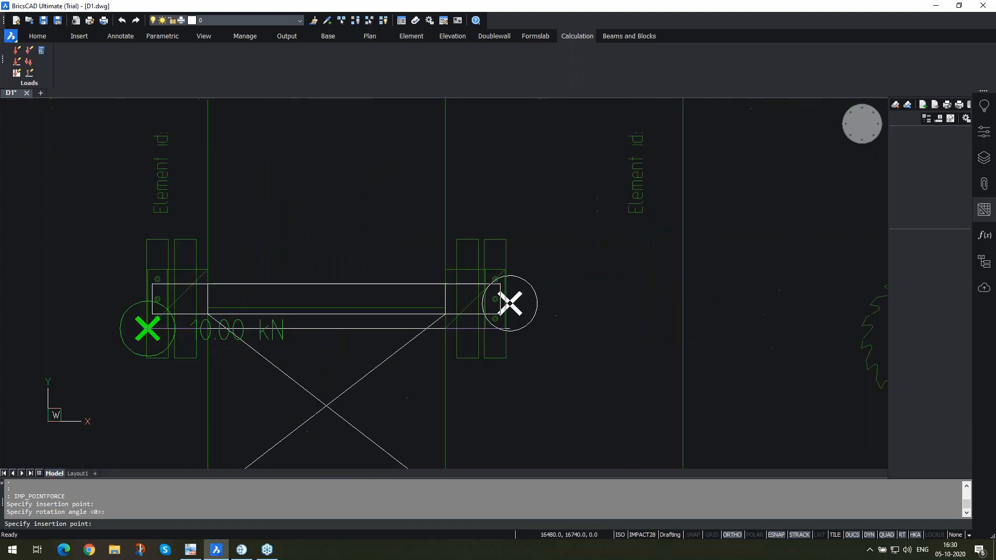
{"action": "left_click", "coordinate": [494, 324]}
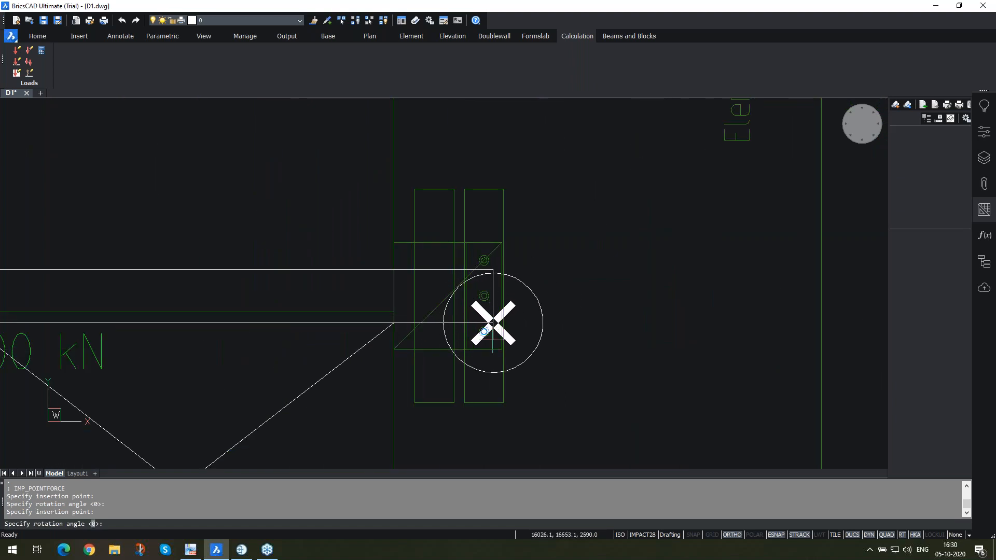
{"action": "left_click", "coordinate": [492, 339]}
{"action": "scroll", "coordinate": [433, 325], "scroll_direction": "down", "scroll_amount": 7}
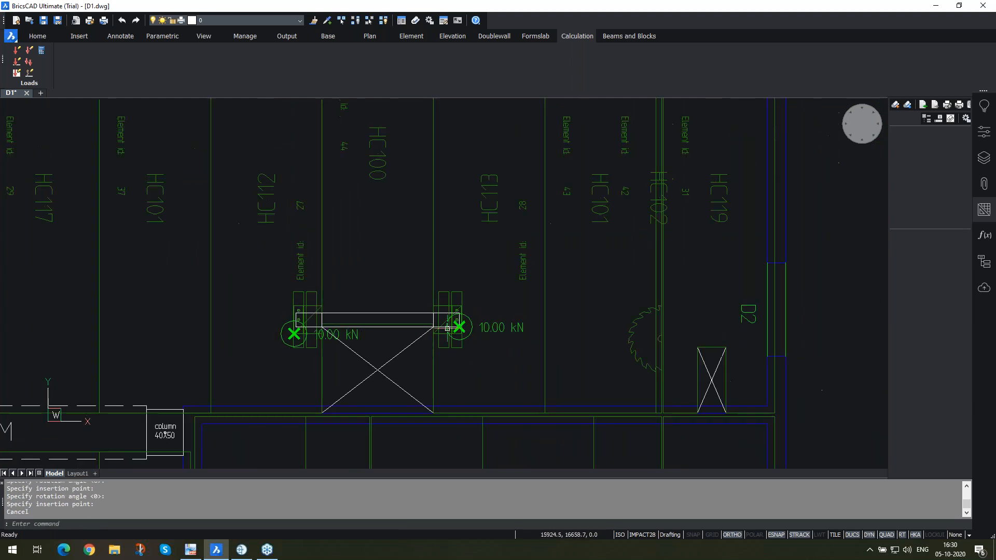
{"action": "key", "text": "Escape"}
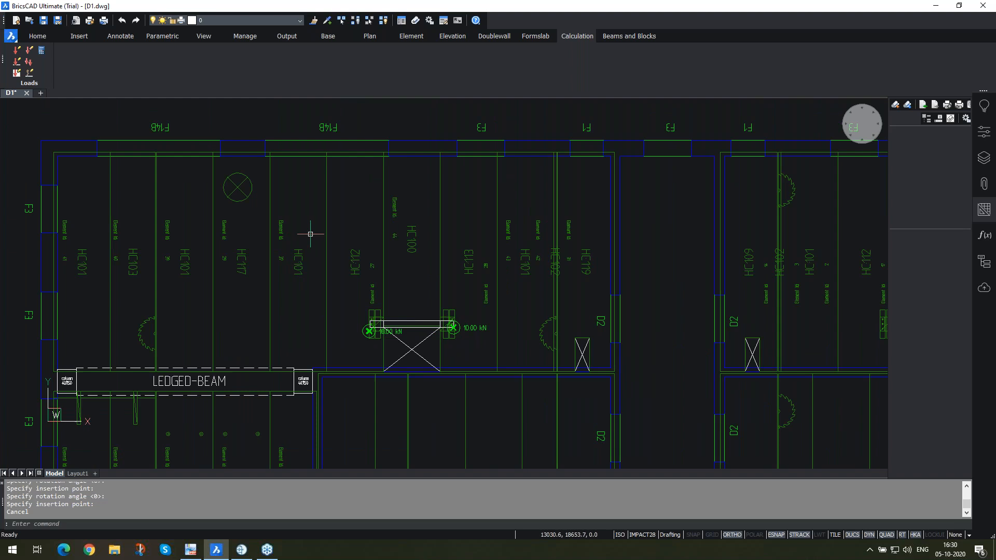
Draw a 1.00 kN/m dead-load line distributed force across the upper slab row of the left wing, from HC101 to HC119.
{"action": "left_click", "coordinate": [17, 61]}
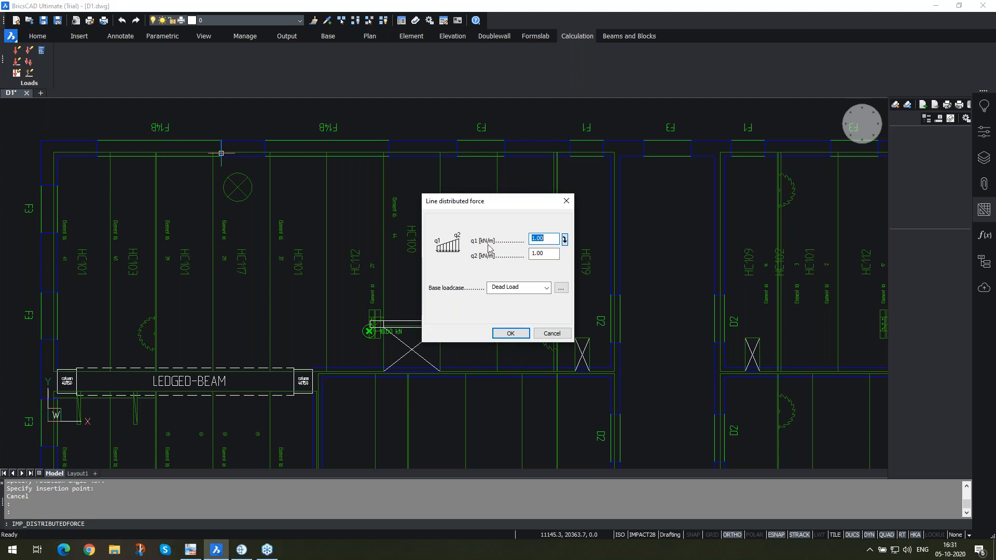
{"action": "left_click_drag", "start_coordinate": [546, 240], "coordinate": [523, 244]}
{"action": "type", "text": "1.00"}
{"action": "left_click", "coordinate": [512, 335]}
{"action": "left_click", "coordinate": [57, 186]}
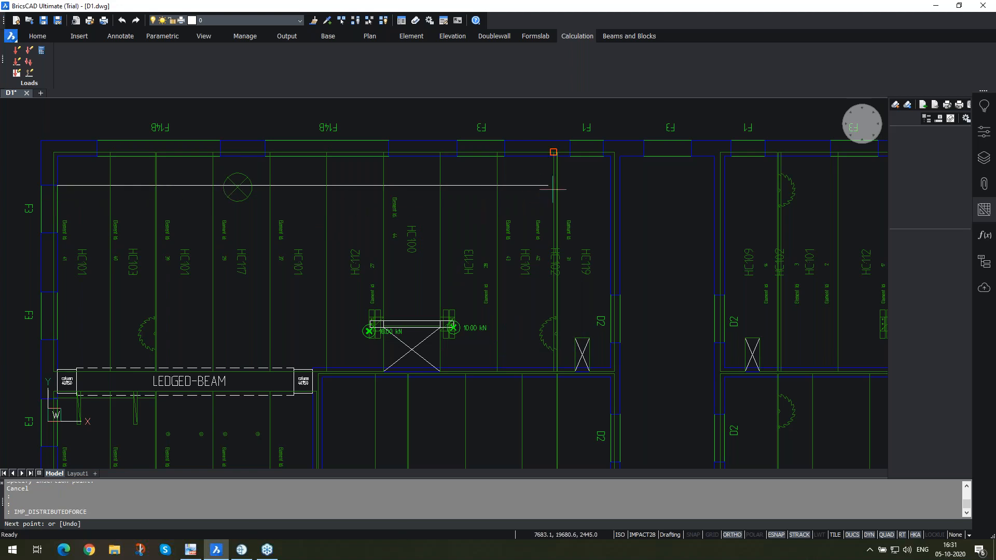
{"action": "left_click", "coordinate": [591, 185]}
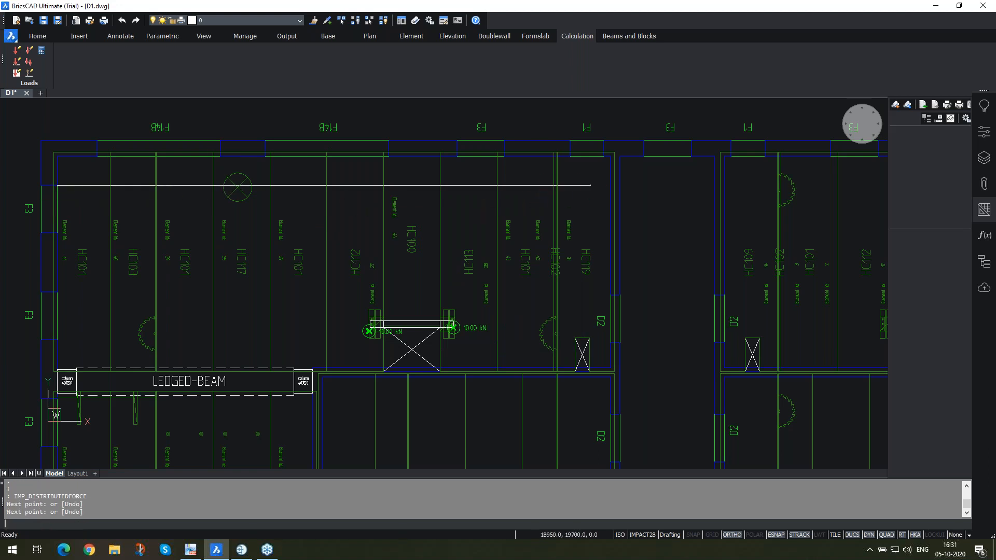
{"action": "key", "text": "Return"}
{"action": "key", "text": "Escape"}
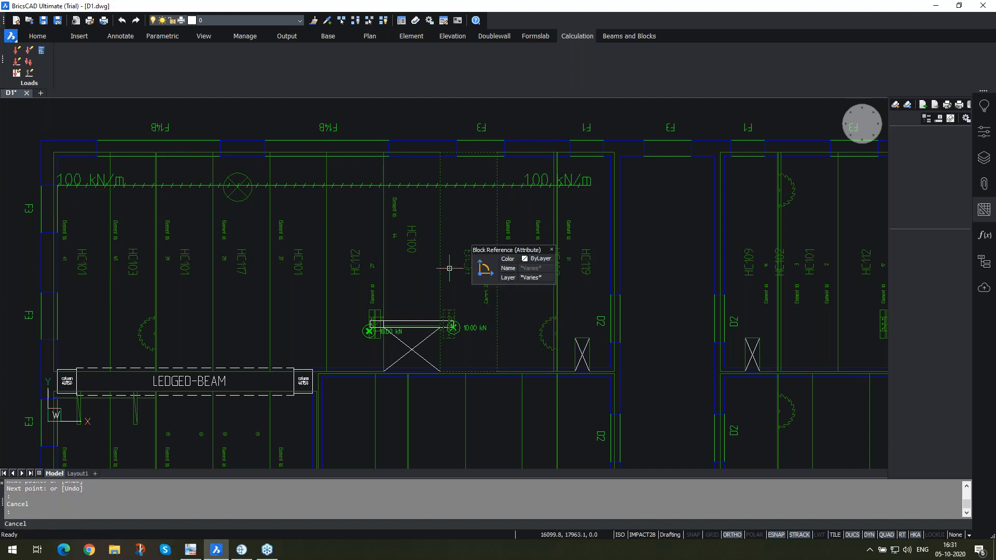
Draw a freehand four-sided surface load of 1.50 kN/m² with the Live Load case around the left wing's slabs, with ortho off.
{"action": "scroll", "coordinate": [363, 267], "scroll_direction": "down", "scroll_amount": 3}
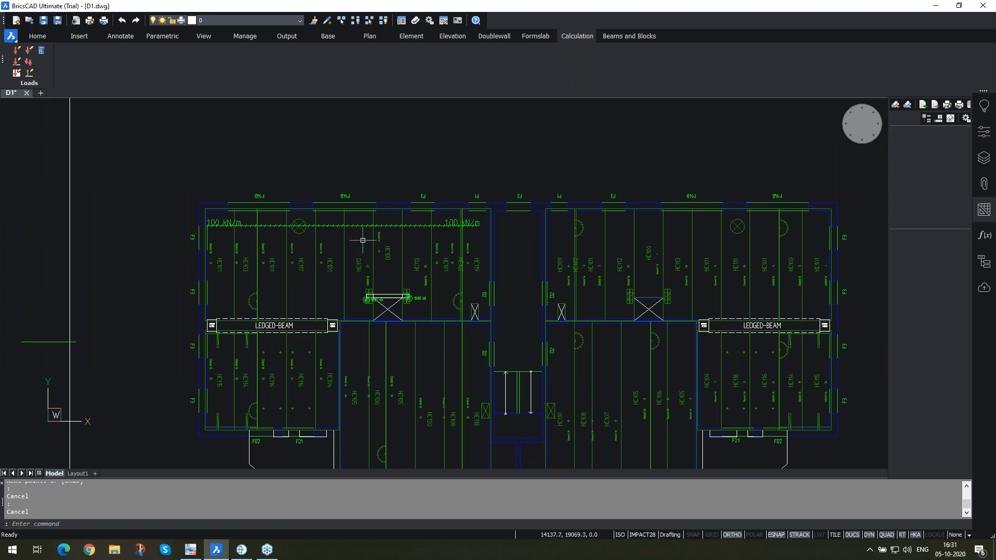
{"action": "left_click", "coordinate": [17, 73]}
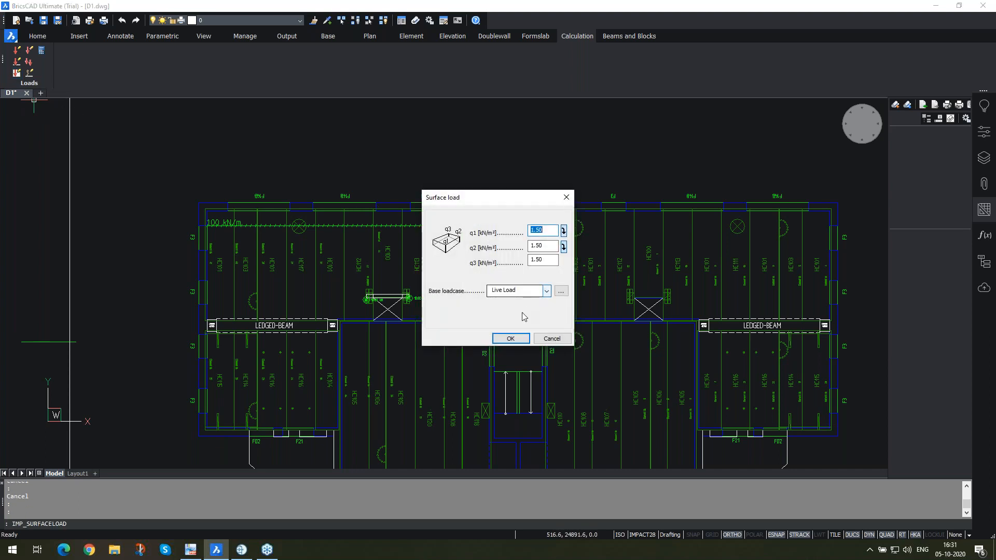
{"action": "left_click", "coordinate": [510, 339]}
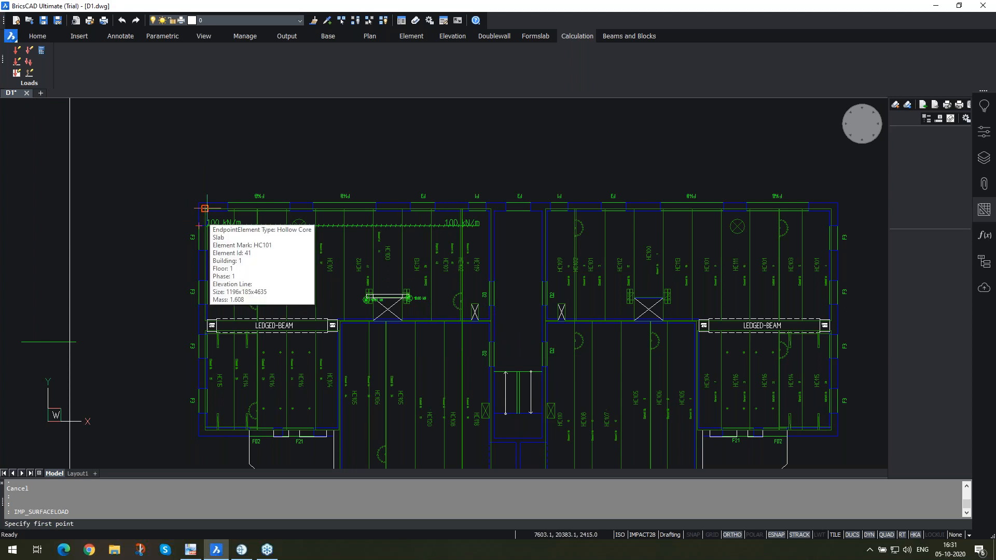
{"action": "left_click", "coordinate": [159, 157]}
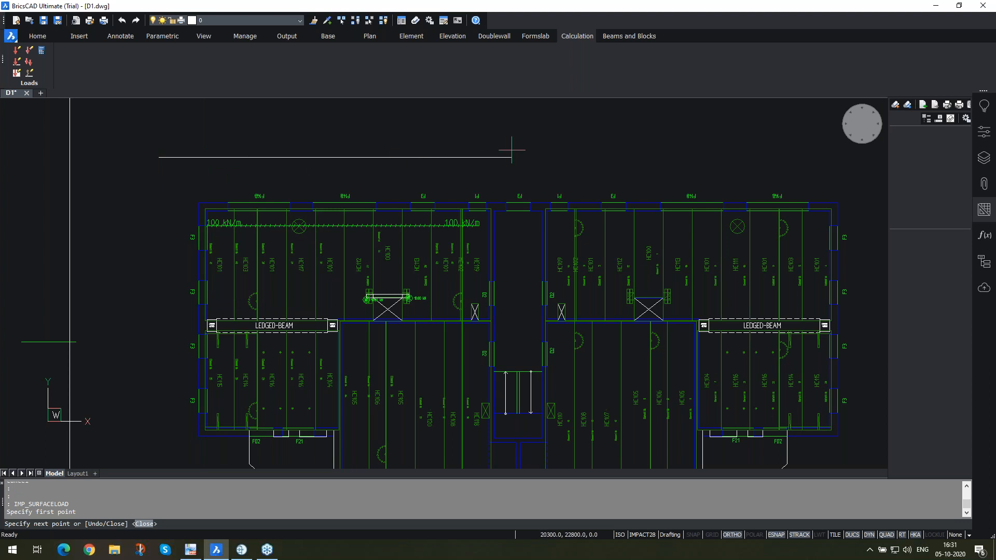
{"action": "key", "text": "F8"}
{"action": "left_click", "coordinate": [533, 142]}
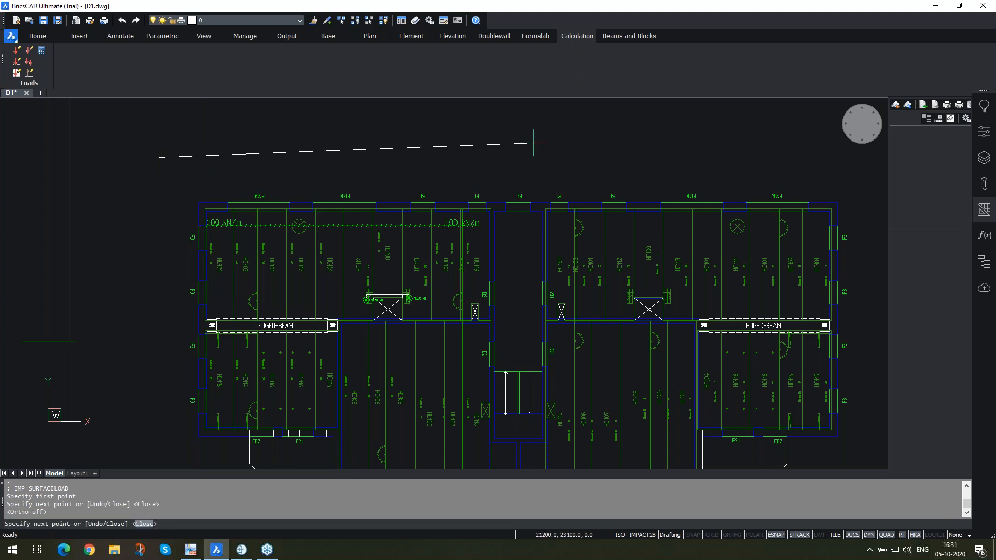
{"action": "left_click", "coordinate": [512, 348]}
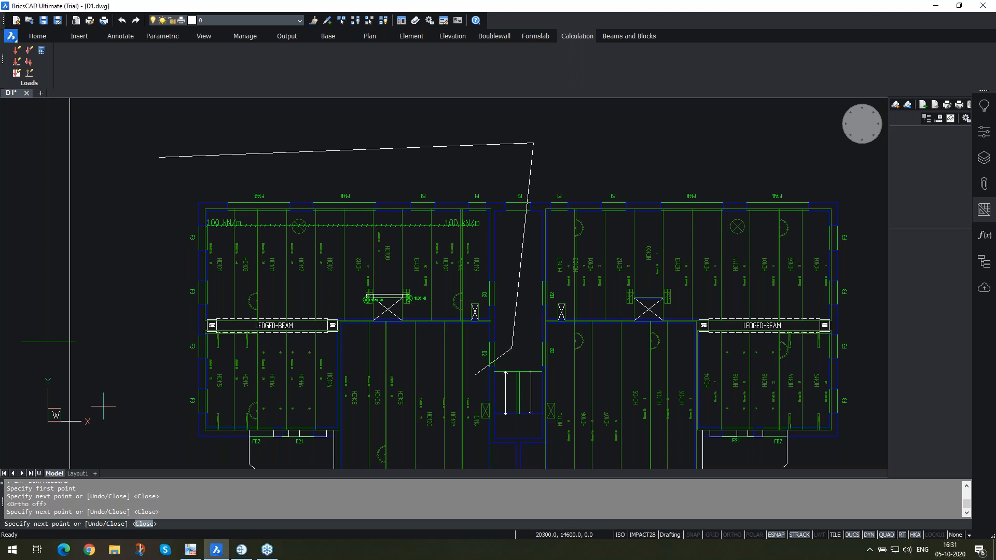
{"action": "left_click", "coordinate": [135, 425]}
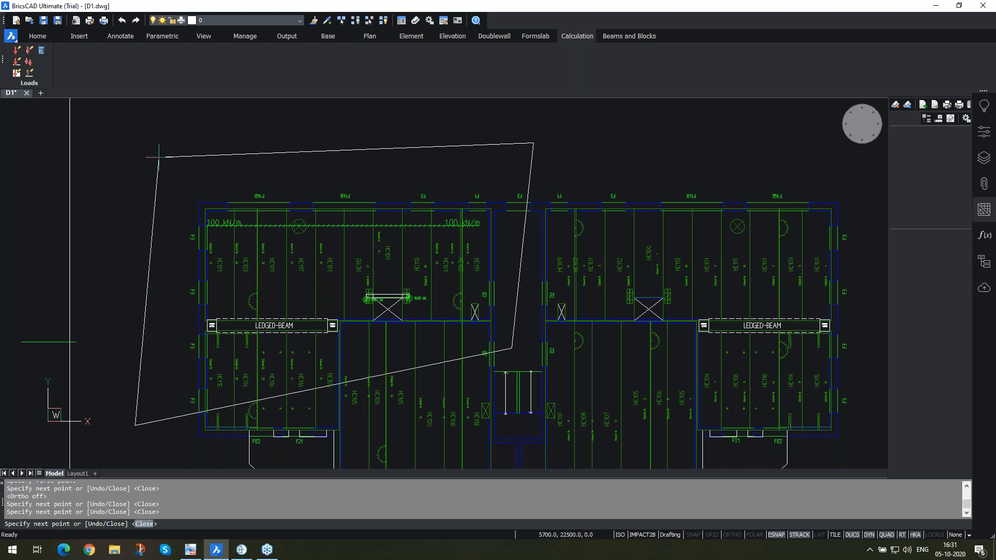
{"action": "left_click", "coordinate": [150, 171]}
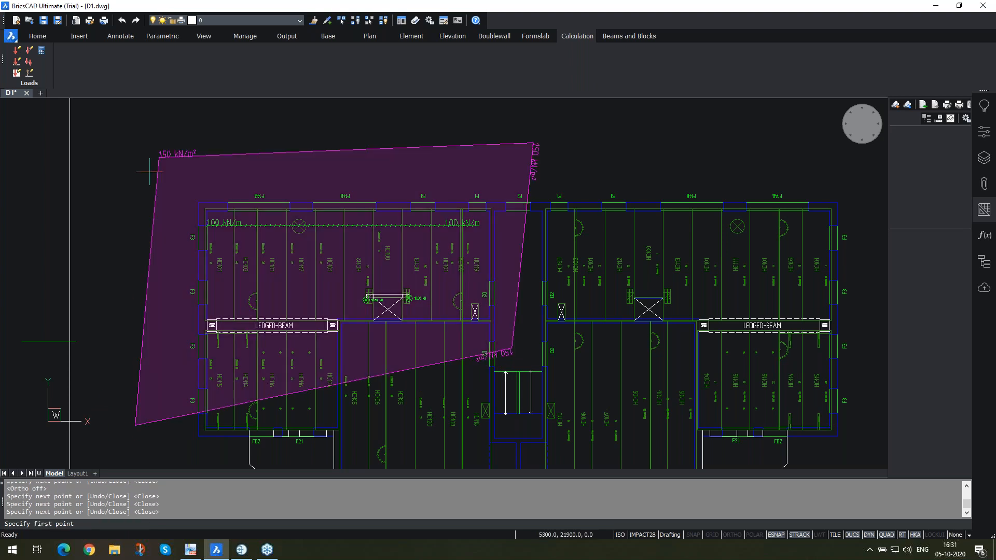
Examine the surface load's extent over the left wing's slabs, its boundary near the staircase, and the surrounding floor plan.
{"action": "scroll", "coordinate": [366, 281], "scroll_direction": "up", "scroll_amount": 3}
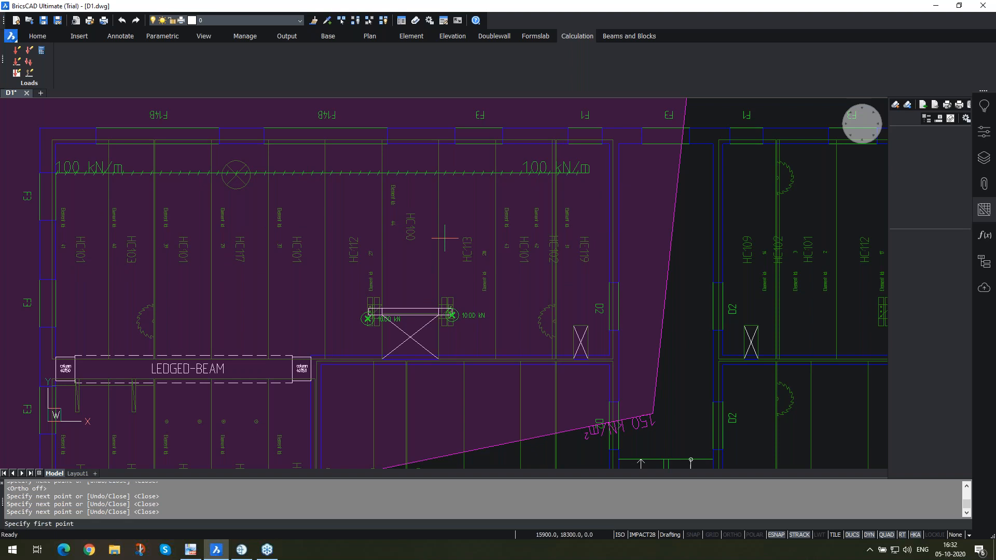
{"action": "scroll", "coordinate": [394, 193], "scroll_direction": "down", "scroll_amount": 4}
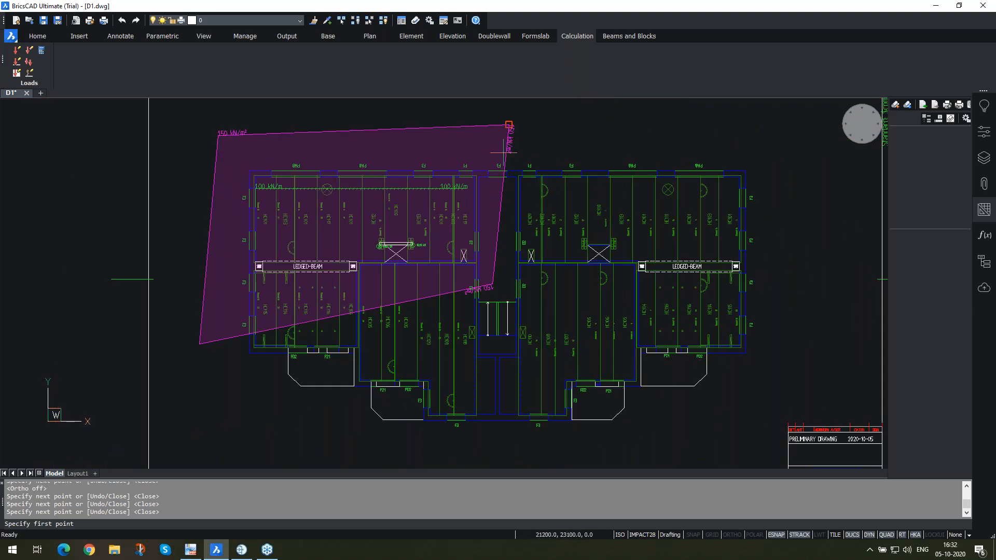
{"action": "scroll", "coordinate": [418, 296], "scroll_direction": "up", "scroll_amount": 3}
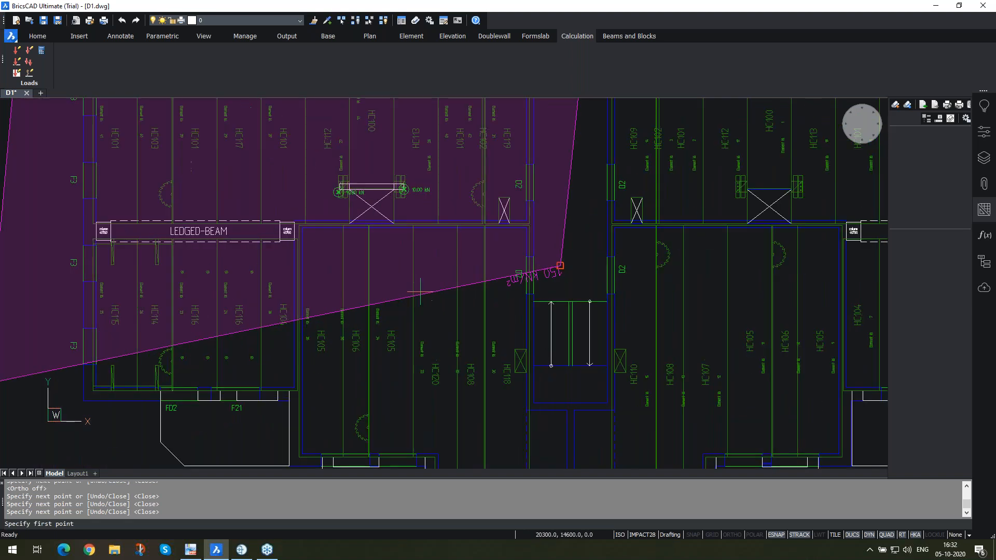
{"action": "scroll", "coordinate": [423, 285], "scroll_direction": "down", "scroll_amount": 4}
{"action": "scroll", "coordinate": [425, 275], "scroll_direction": "up", "scroll_amount": 4}
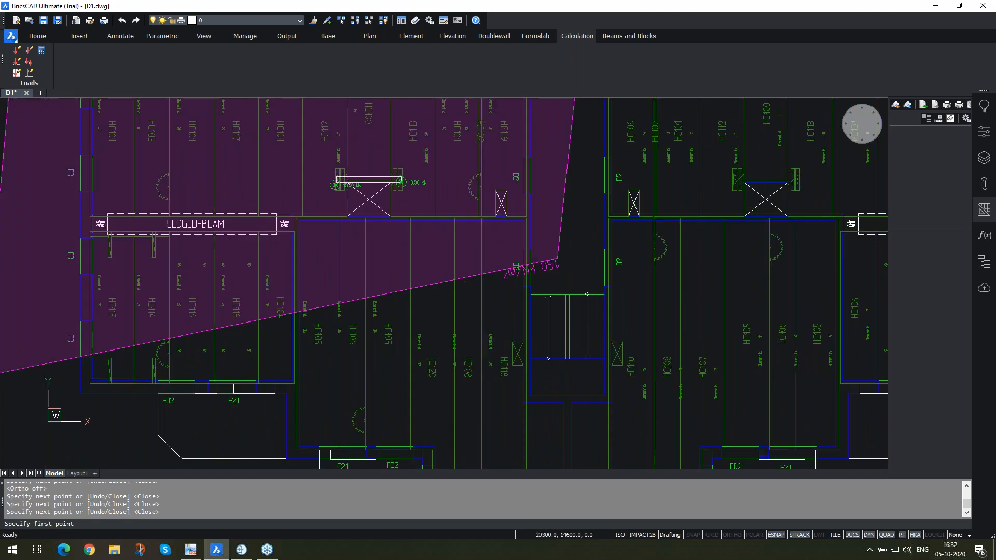
{"action": "scroll", "coordinate": [570, 241], "scroll_direction": "down", "scroll_amount": 2}
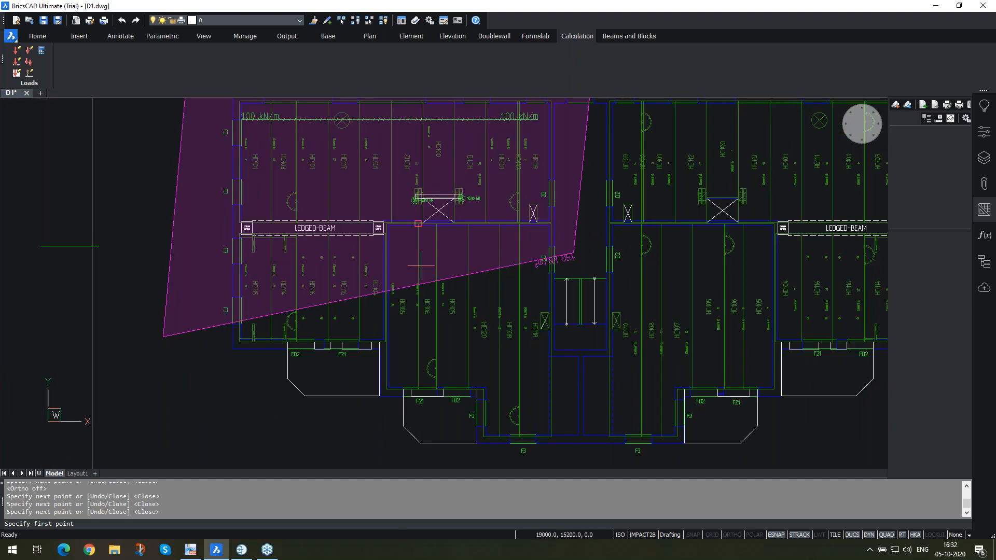
{"action": "scroll", "coordinate": [493, 264], "scroll_direction": "down", "scroll_amount": 2}
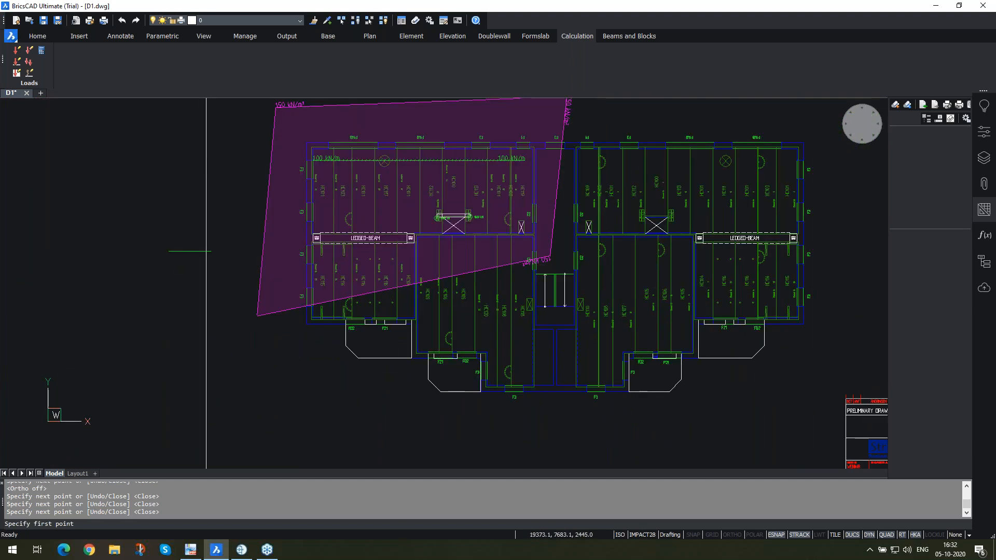
{"action": "scroll", "coordinate": [528, 364], "scroll_direction": "up", "scroll_amount": 2}
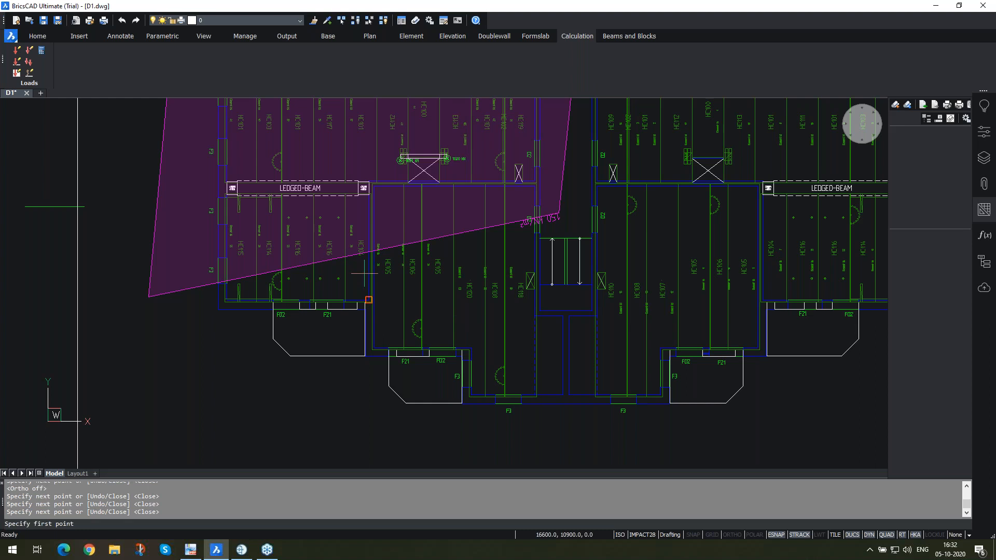
{"action": "scroll", "coordinate": [422, 349], "scroll_direction": "down", "scroll_amount": 3}
{"action": "scroll", "coordinate": [471, 164], "scroll_direction": "up", "scroll_amount": 2}
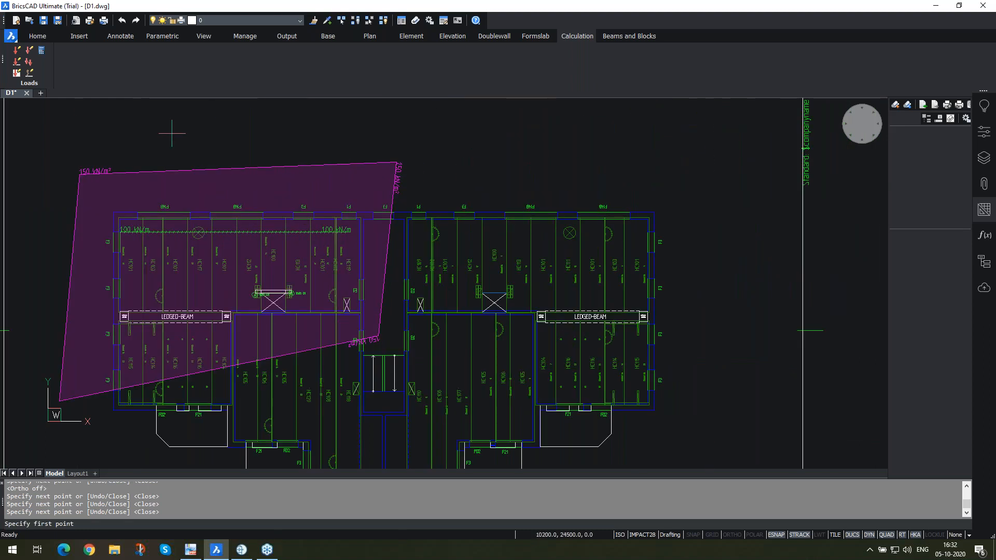
Draw a four-sided surface load of 1.50 kN/m² with the Live Load case over the upper slab row of the right wing.
{"action": "left_click", "coordinate": [19, 75]}
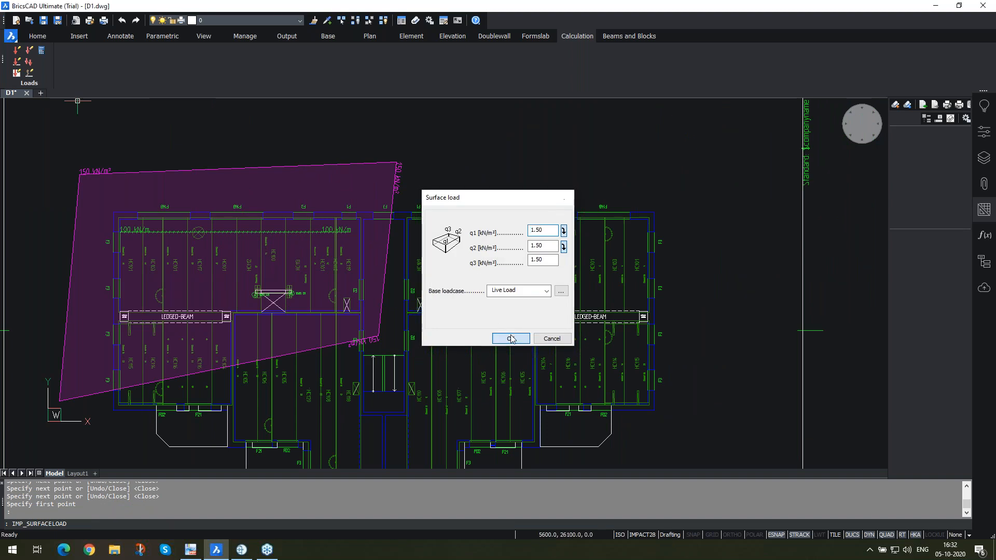
{"action": "left_click", "coordinate": [511, 338]}
{"action": "scroll", "coordinate": [412, 241], "scroll_direction": "up", "scroll_amount": 4}
{"action": "left_click", "coordinate": [390, 154]}
{"action": "scroll", "coordinate": [390, 154], "scroll_direction": "down", "scroll_amount": 2}
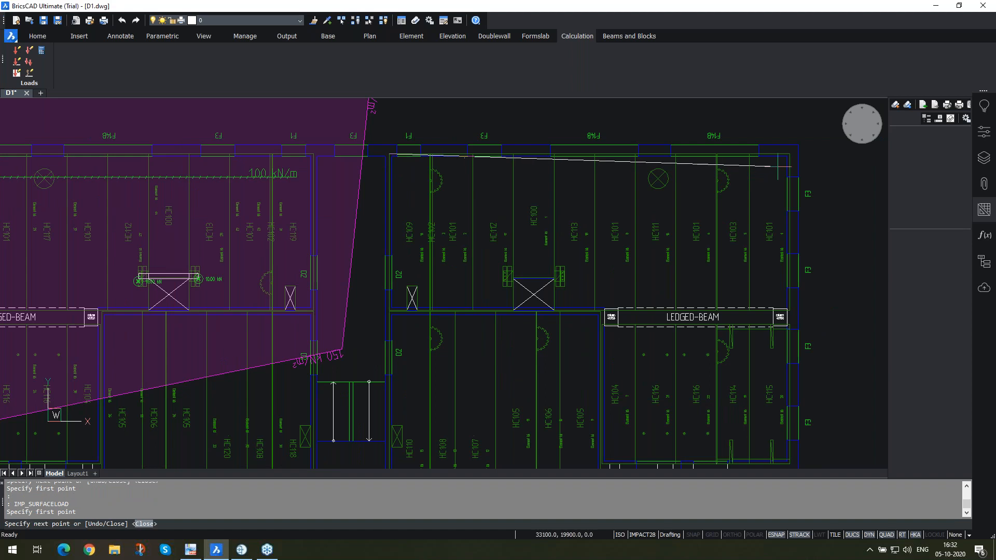
{"action": "left_click", "coordinate": [785, 146]}
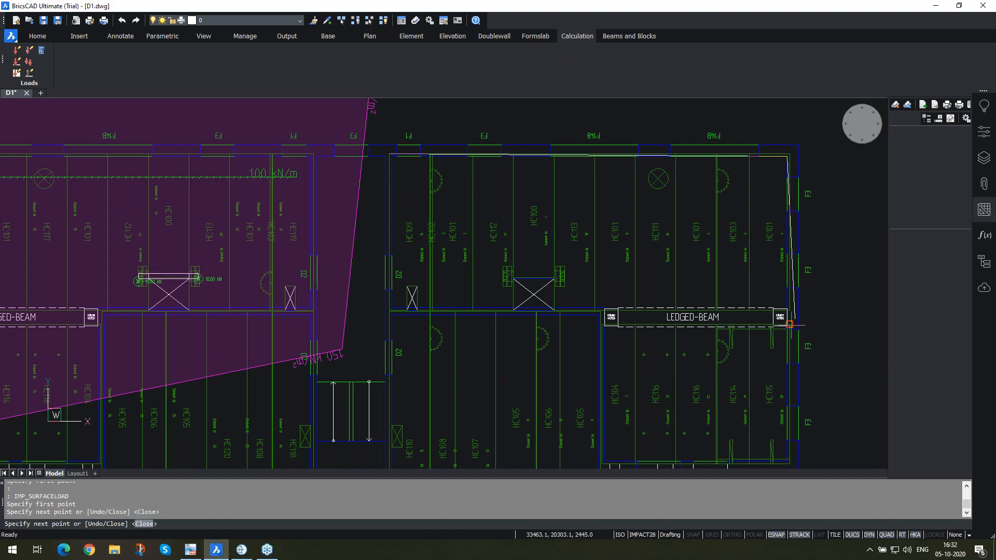
{"action": "scroll", "coordinate": [785, 281], "scroll_direction": "up", "scroll_amount": 3}
{"action": "left_click", "coordinate": [784, 265]}
{"action": "scroll", "coordinate": [784, 266], "scroll_direction": "down", "scroll_amount": 3}
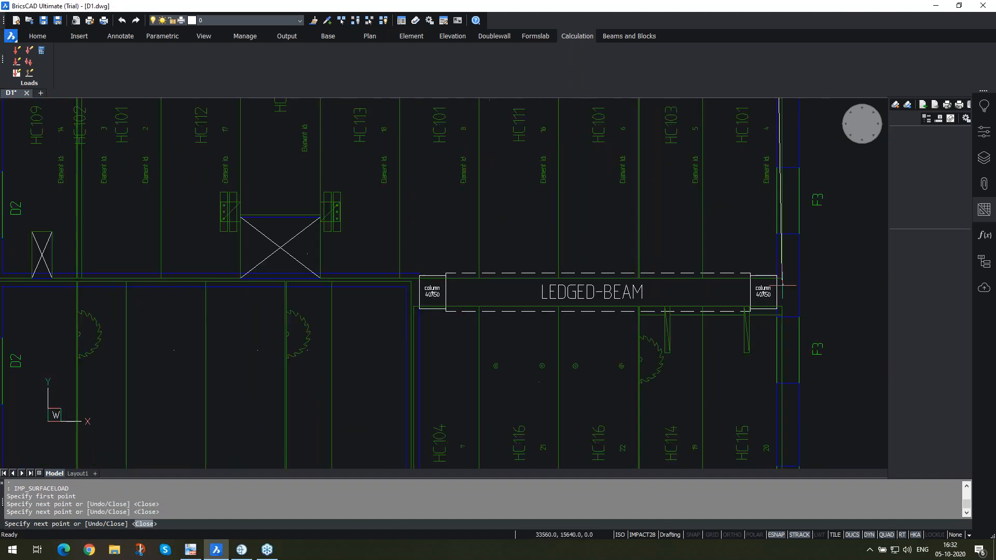
{"action": "scroll", "coordinate": [311, 274], "scroll_direction": "down", "scroll_amount": 1}
{"action": "scroll", "coordinate": [185, 272], "scroll_direction": "up", "scroll_amount": 6}
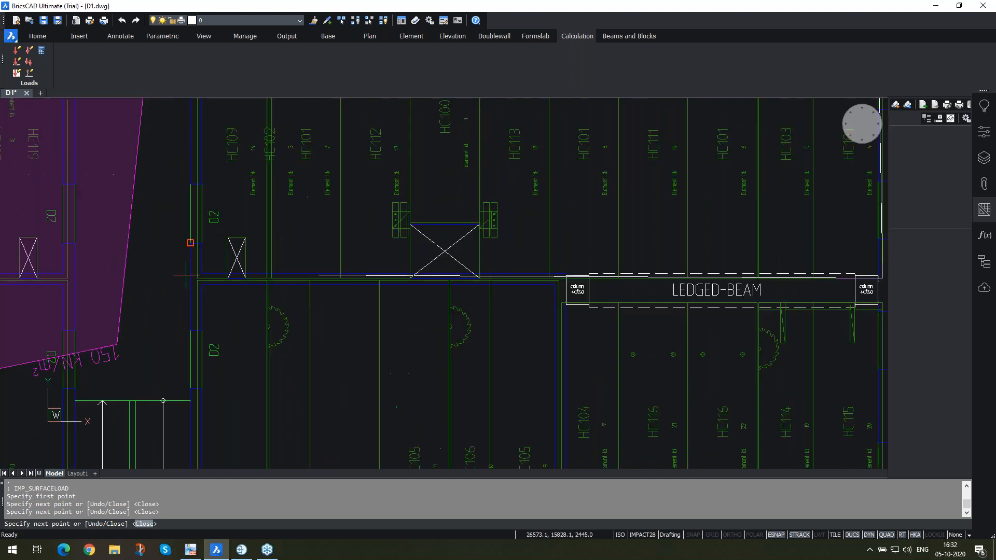
{"action": "left_click", "coordinate": [217, 283]}
{"action": "key", "text": "Return"}
{"action": "scroll", "coordinate": [217, 283], "scroll_direction": "down", "scroll_amount": 3}
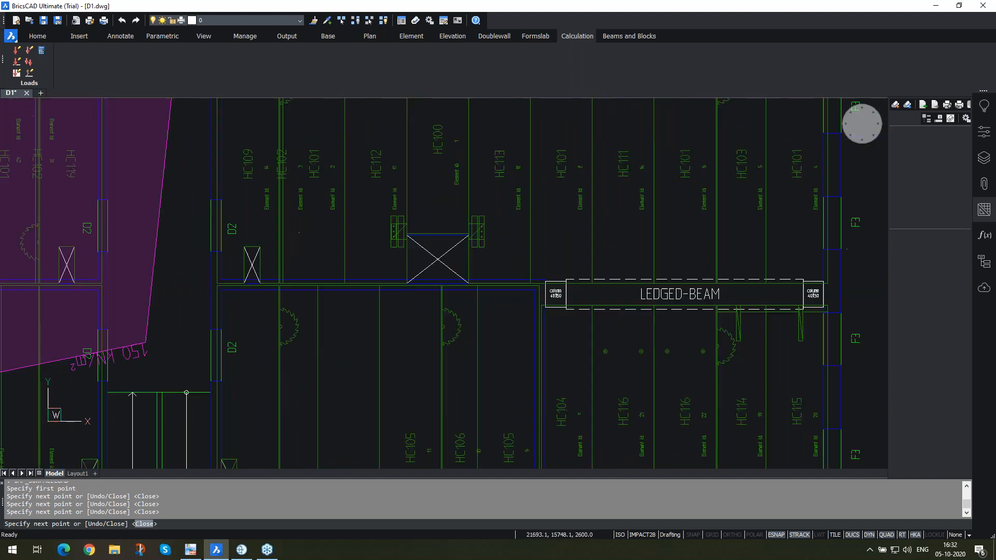
{"action": "scroll", "coordinate": [244, 220], "scroll_direction": "down", "scroll_amount": 6}
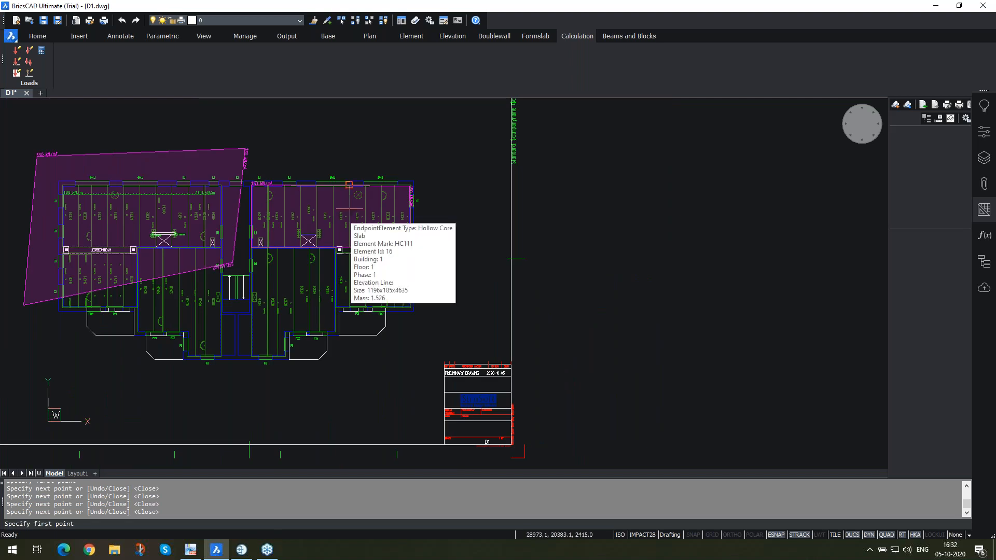
Review the load combinations and their base loadcase formulas, leaving them unmodified.
{"action": "scroll", "coordinate": [446, 223], "scroll_direction": "down", "scroll_amount": 3}
{"action": "scroll", "coordinate": [237, 192], "scroll_direction": "up", "scroll_amount": 3}
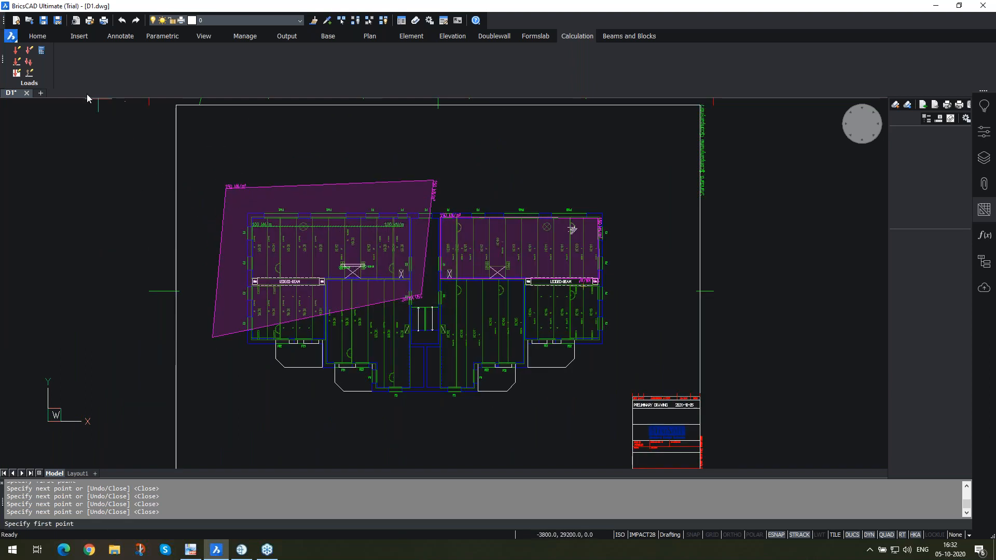
{"action": "left_click", "coordinate": [28, 61]}
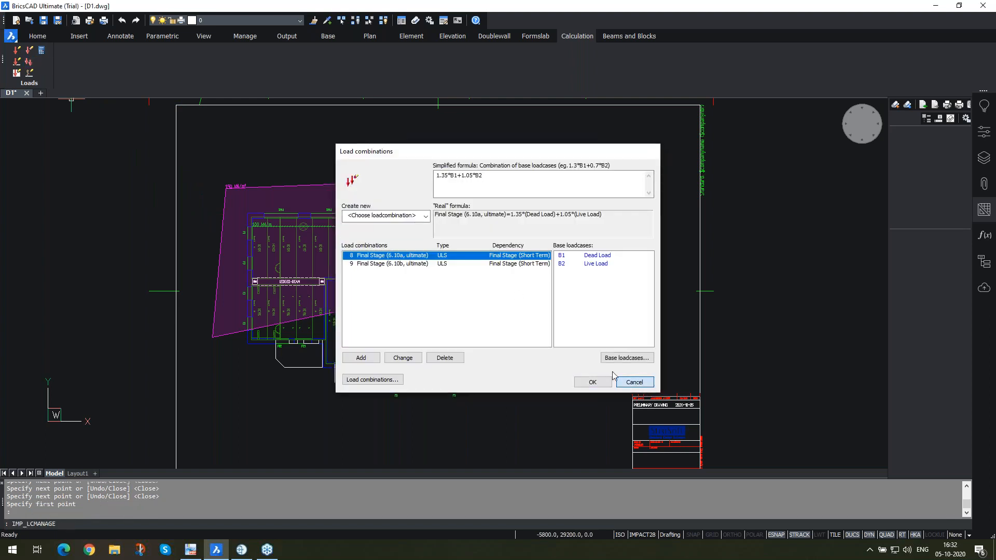
{"action": "left_click", "coordinate": [634, 381]}
Start the hollow core calculation and select the slabs around HC112 to HC119 in the left wing's upper row.
{"action": "left_click", "coordinate": [42, 51]}
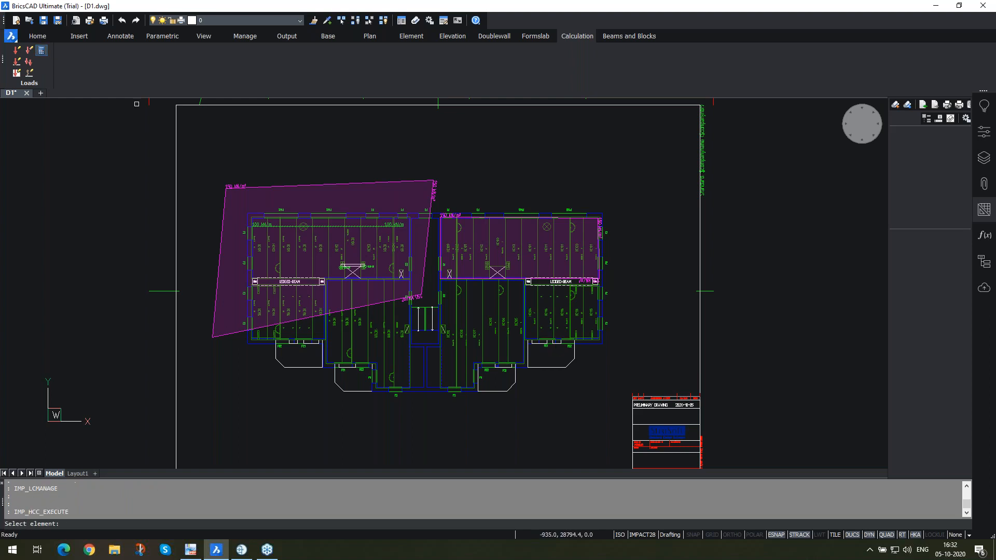
{"action": "scroll", "coordinate": [345, 228], "scroll_direction": "up", "scroll_amount": 5}
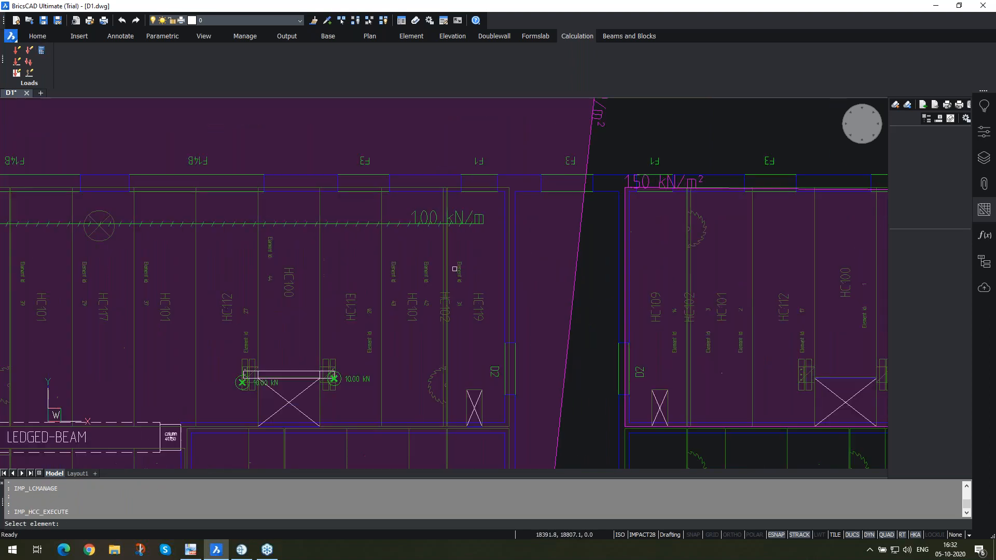
{"action": "left_click", "coordinate": [567, 318]}
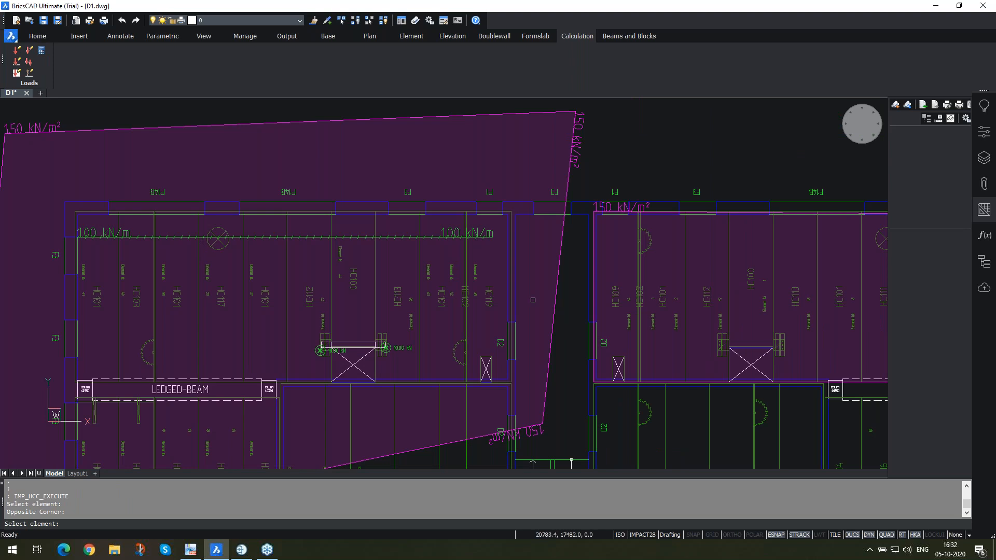
{"action": "left_click", "coordinate": [472, 269]}
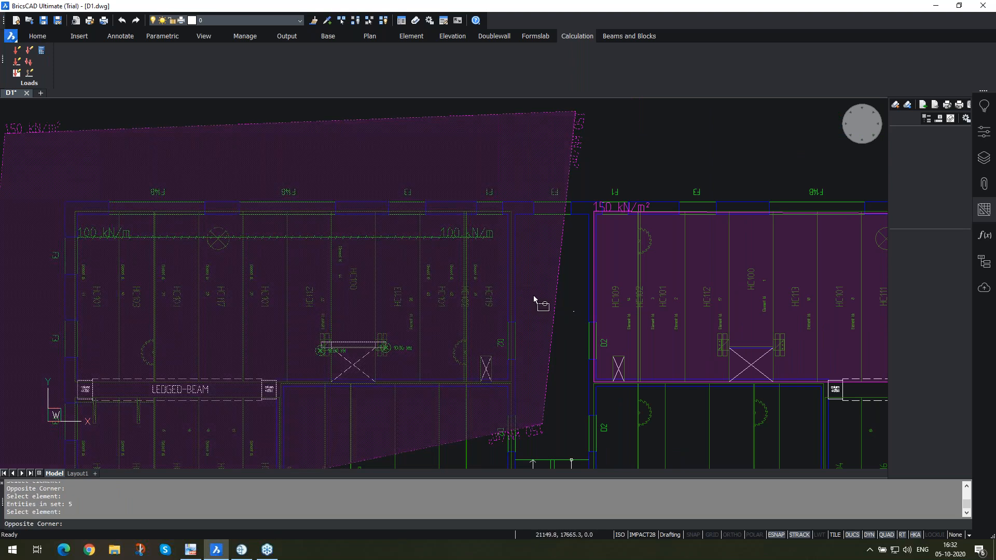
{"action": "left_click", "coordinate": [574, 312]}
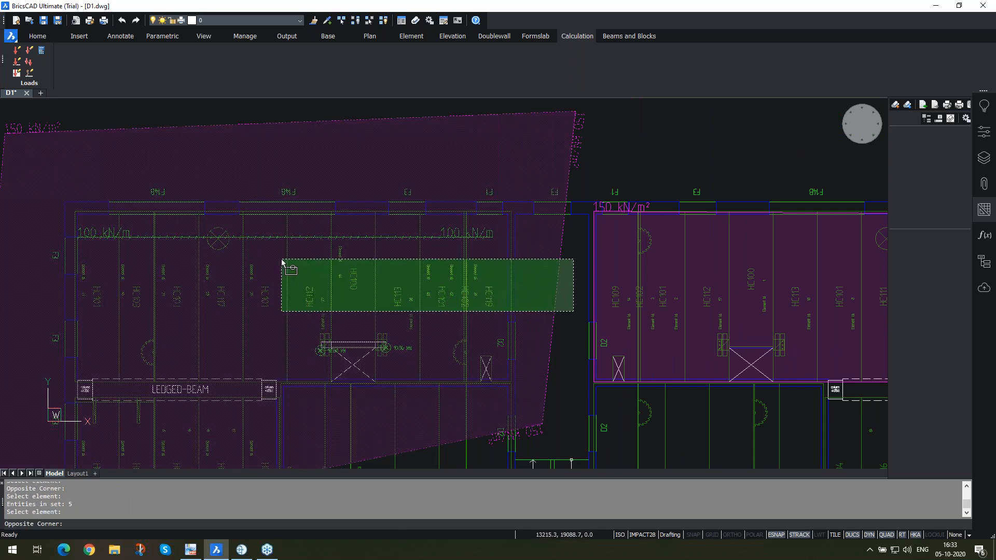
{"action": "left_click", "coordinate": [282, 260]}
{"action": "key", "text": "Return"}
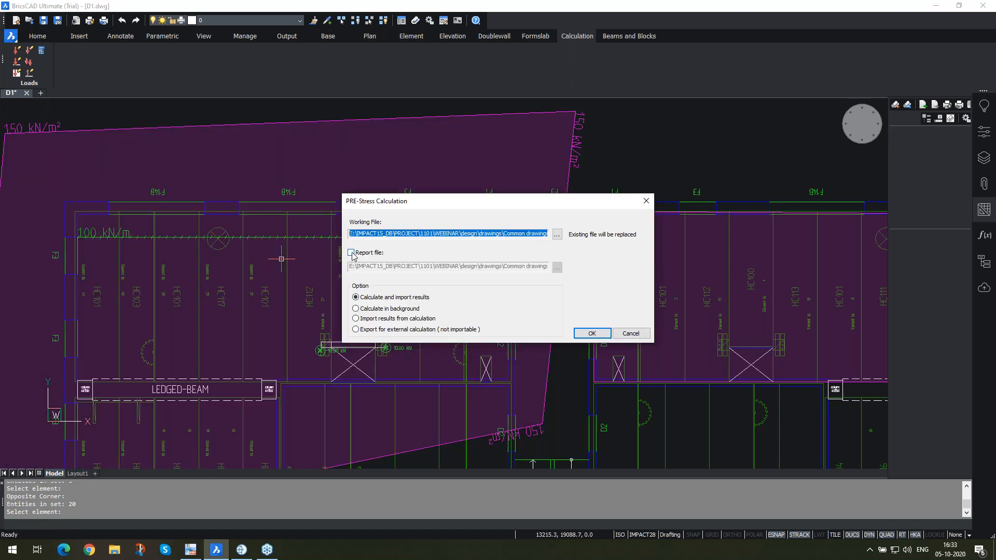
Enable the D1.pdf report file, copy its path, and run the PRE-Stress calculation with the Calculate and import results option.
{"action": "left_click", "coordinate": [353, 253]}
{"action": "double_click", "coordinate": [354, 266]}
{"action": "left_click_drag", "start_coordinate": [354, 267], "coordinate": [572, 274]}
{"action": "key", "text": "ctrl+c"}
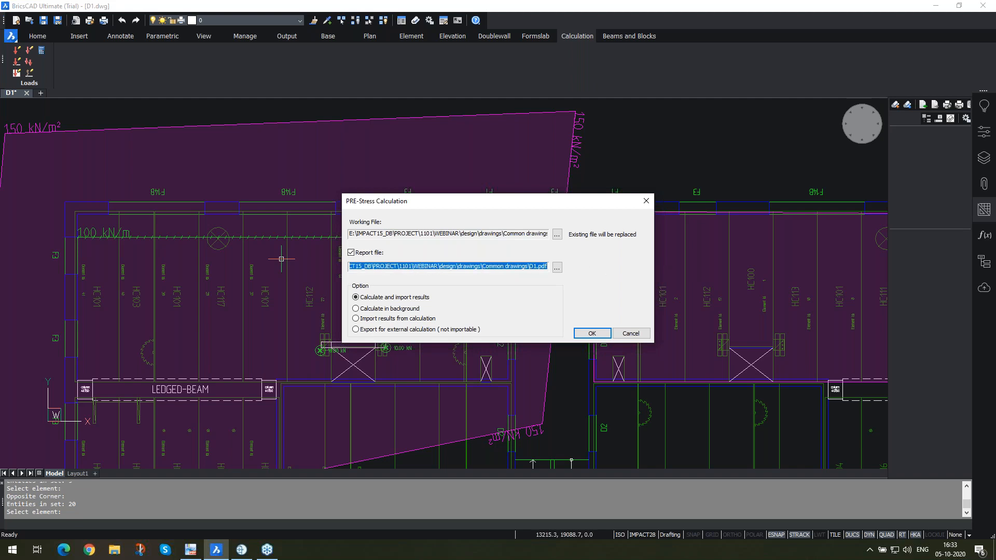
{"action": "left_click", "coordinate": [592, 333]}
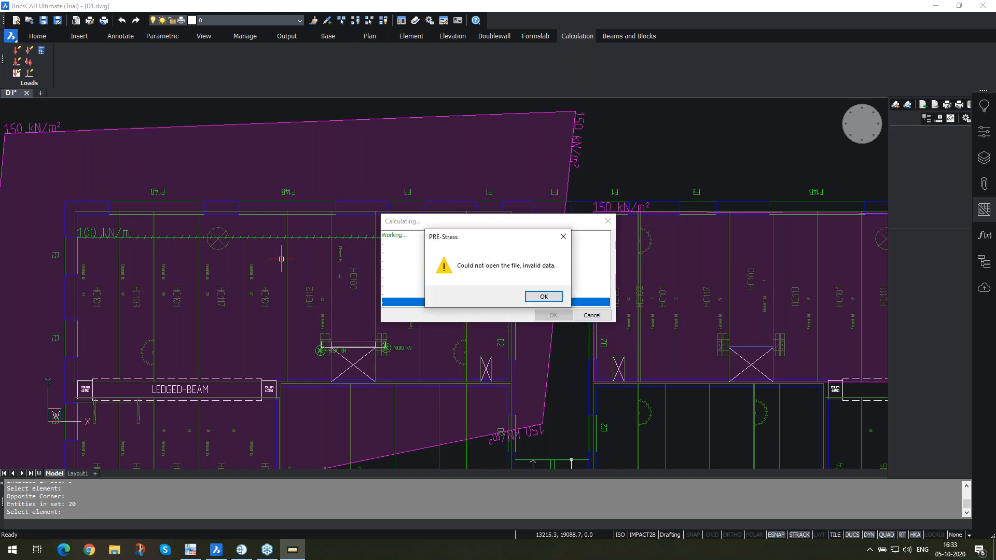
{"action": "key", "text": "Return"}
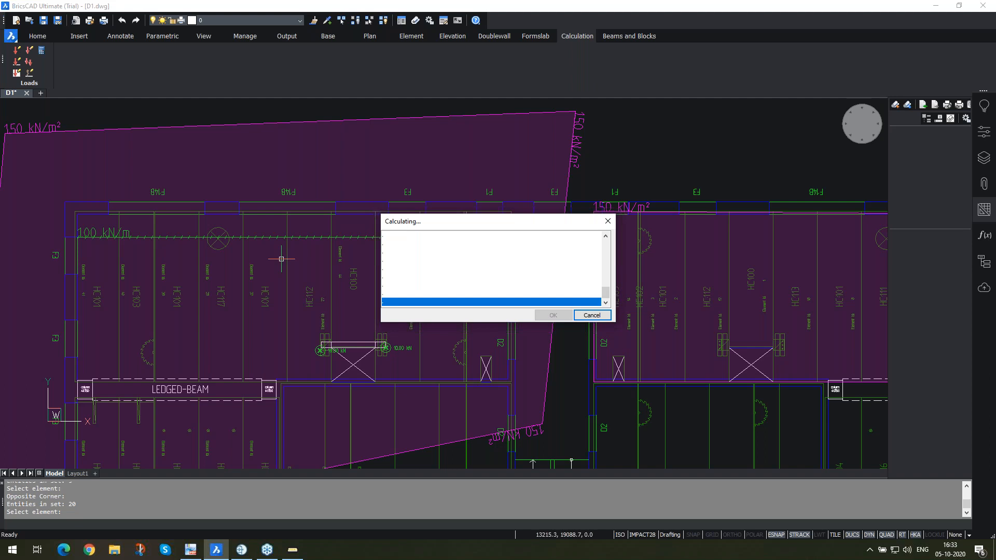
Switch to PDF-XChange Viewer and review the presentation slides on calculations in IMPACT BricsCAD, up to page 23.
{"action": "left_click", "coordinate": [190, 552]}
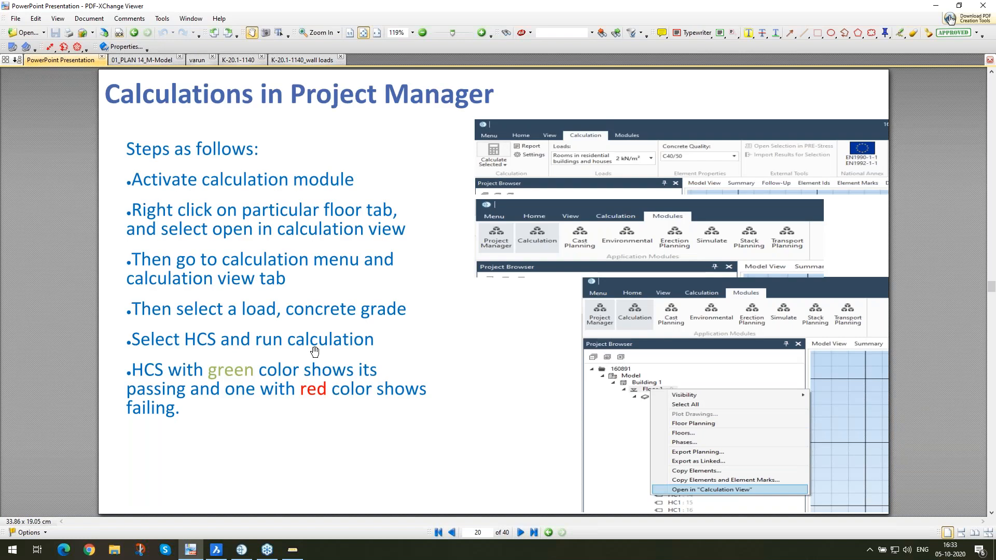
{"action": "scroll", "coordinate": [315, 351], "scroll_direction": "down", "scroll_amount": 2}
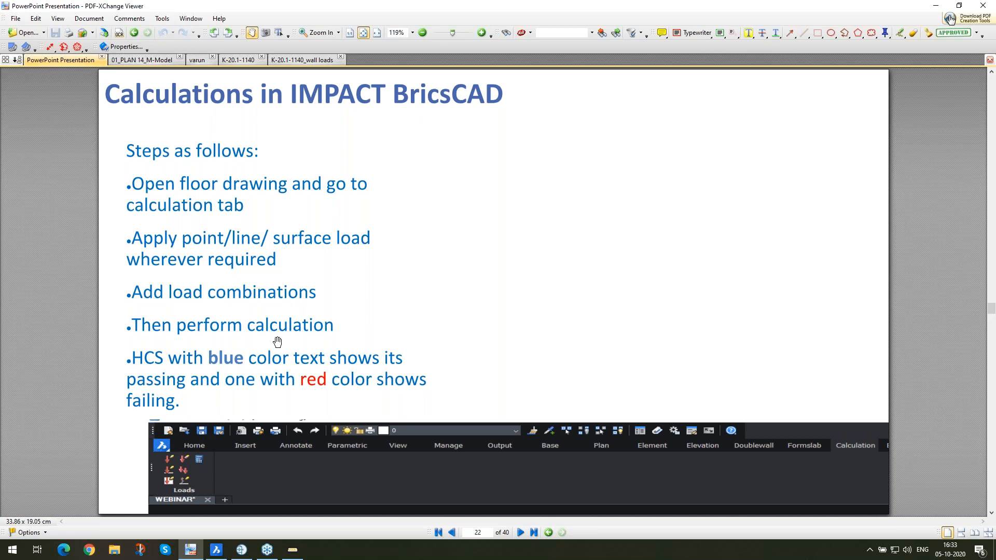
{"action": "scroll", "coordinate": [278, 342], "scroll_direction": "down", "scroll_amount": 1}
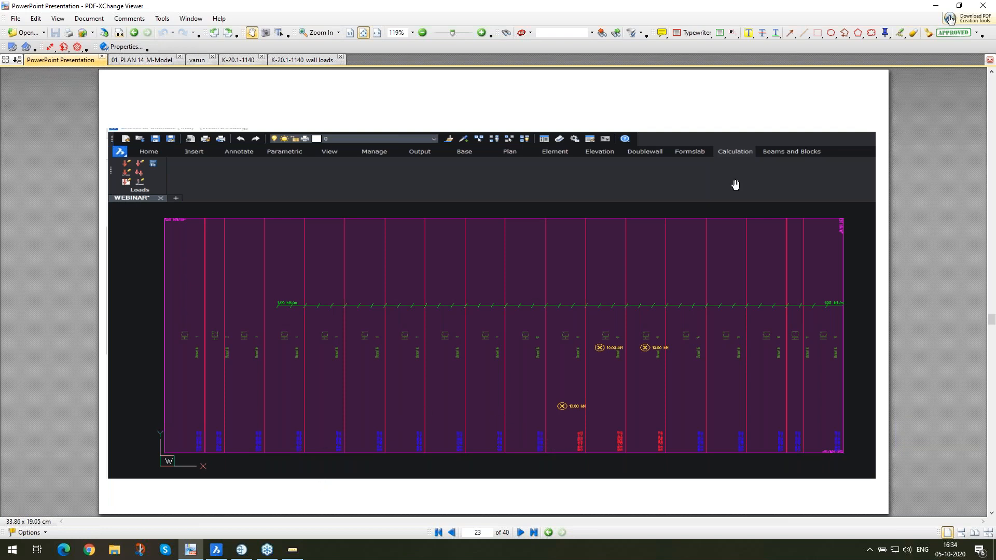
{"action": "left_click", "coordinate": [936, 5]}
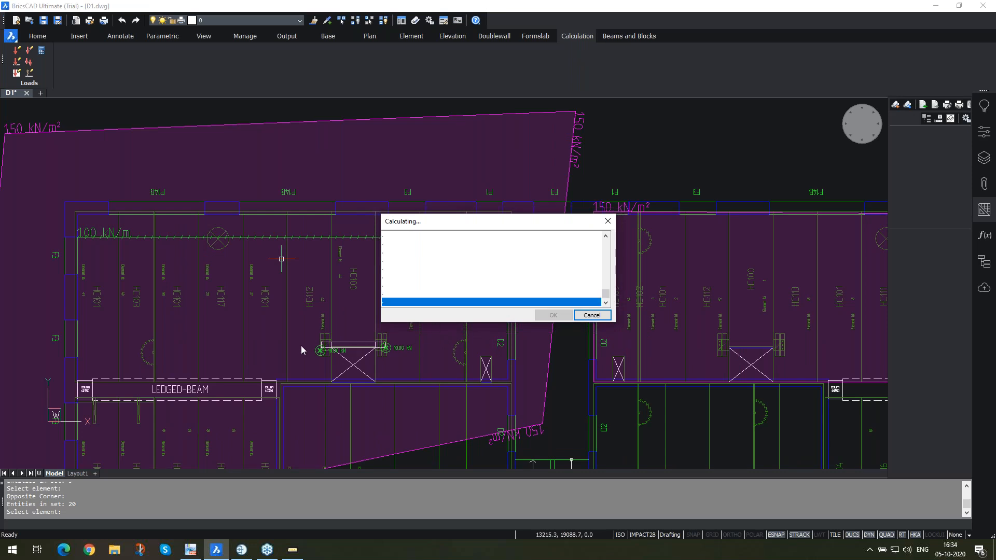
Return from the presentation to BricsCAD and accept the calculation log.
{"action": "left_click", "coordinate": [190, 550]}
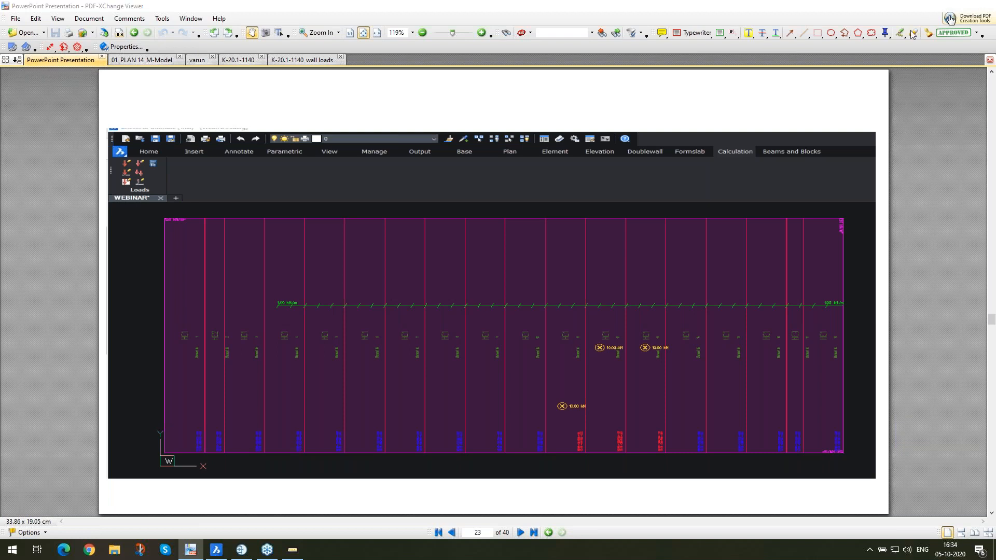
{"action": "key", "text": "alt+Tab"}
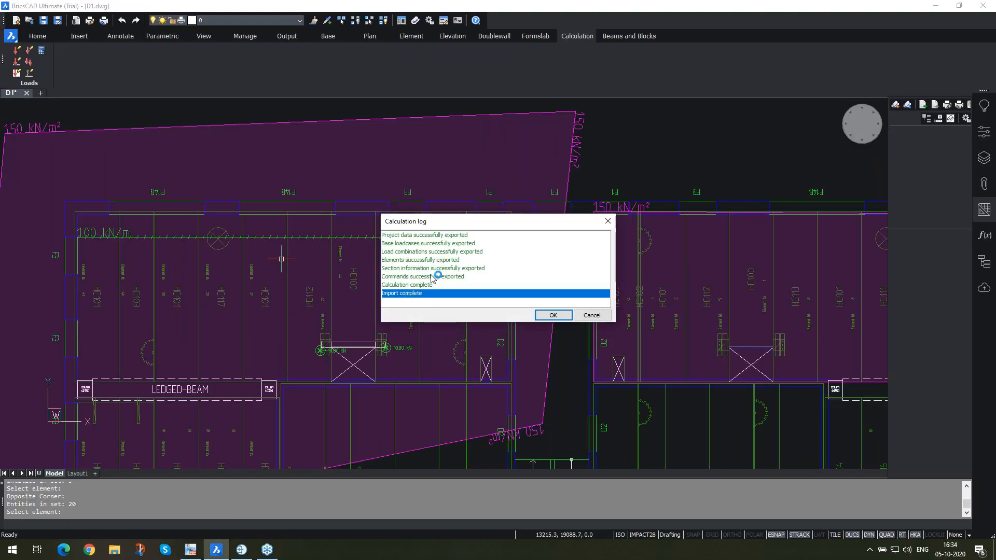
{"action": "left_click", "coordinate": [552, 315]}
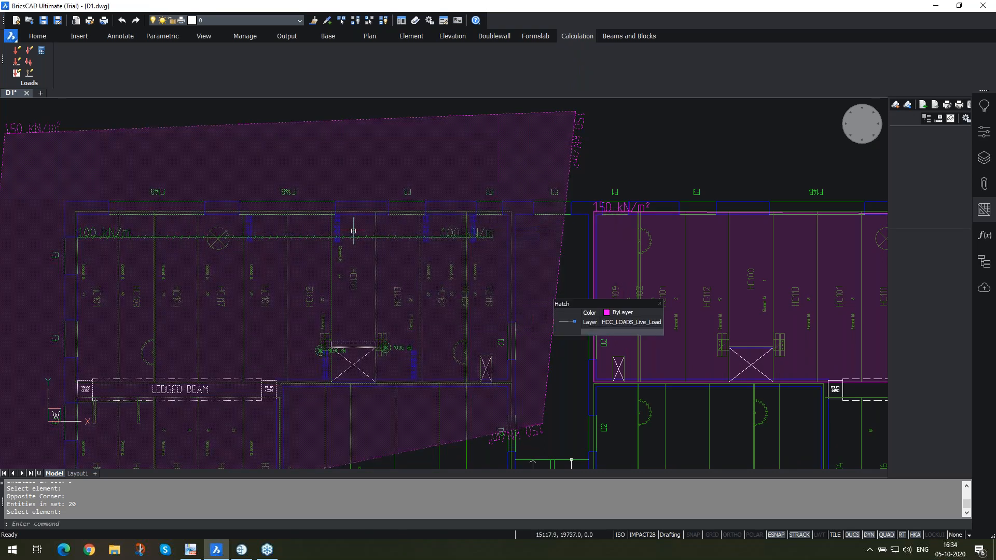
Examine the calculation result texts on the left wing's upper slabs, especially the one near HC100.
{"action": "scroll", "coordinate": [275, 230], "scroll_direction": "up", "scroll_amount": 2}
{"action": "scroll", "coordinate": [391, 224], "scroll_direction": "down", "scroll_amount": 2}
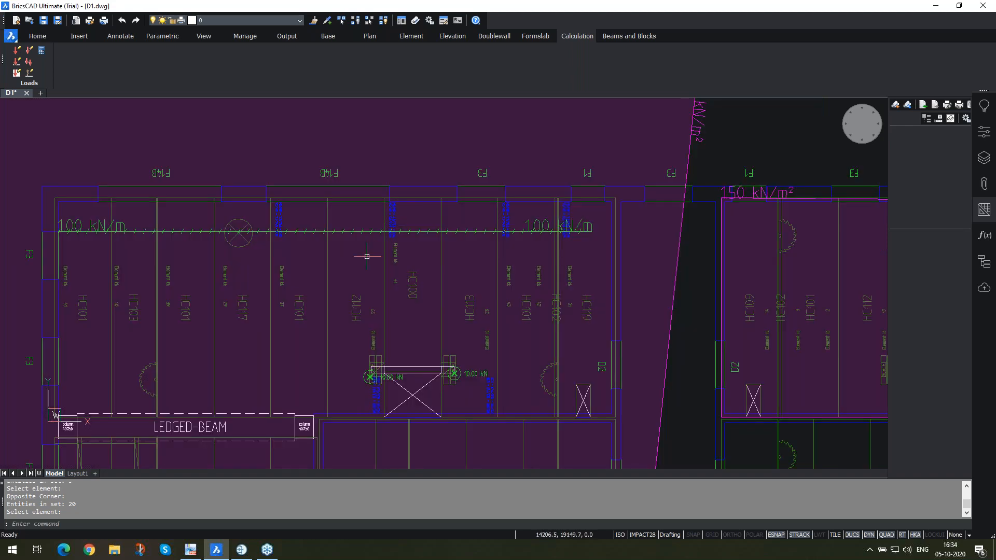
{"action": "scroll", "coordinate": [384, 381], "scroll_direction": "up", "scroll_amount": 2}
{"action": "scroll", "coordinate": [445, 161], "scroll_direction": "down", "scroll_amount": 2}
{"action": "scroll", "coordinate": [442, 149], "scroll_direction": "up", "scroll_amount": 5}
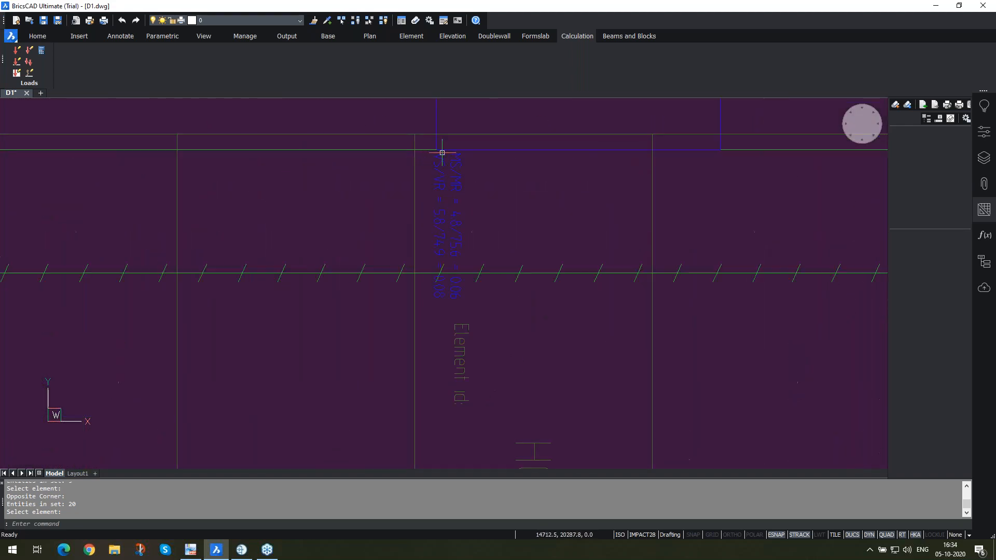
{"action": "mouse_move", "coordinate": [509, 258]}
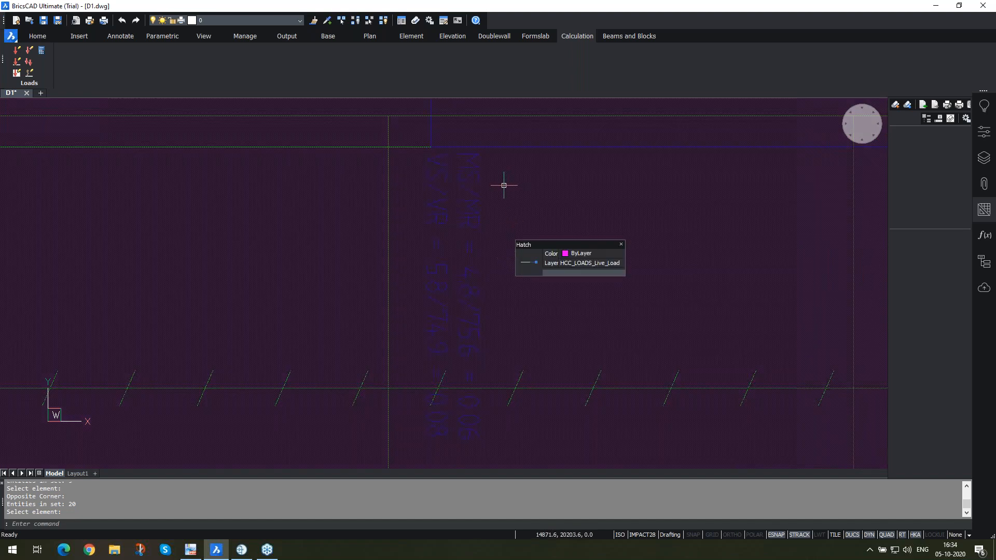
{"action": "scroll", "coordinate": [503, 185], "scroll_direction": "down", "scroll_amount": 5}
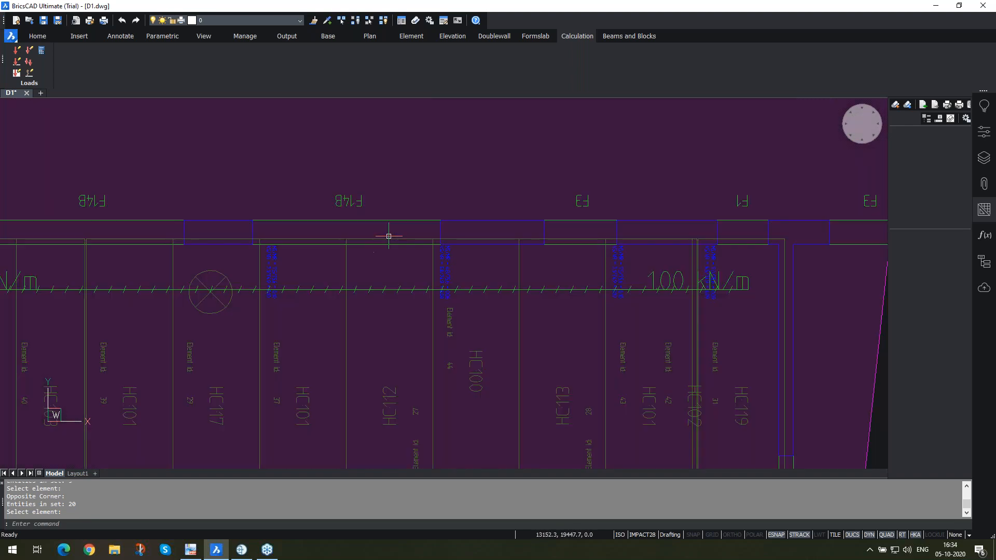
Switch to File Explorer and open the D1 calculation report PDF from the copied path.
{"action": "scroll", "coordinate": [403, 222], "scroll_direction": "down", "scroll_amount": 3}
{"action": "left_click", "coordinate": [115, 550]}
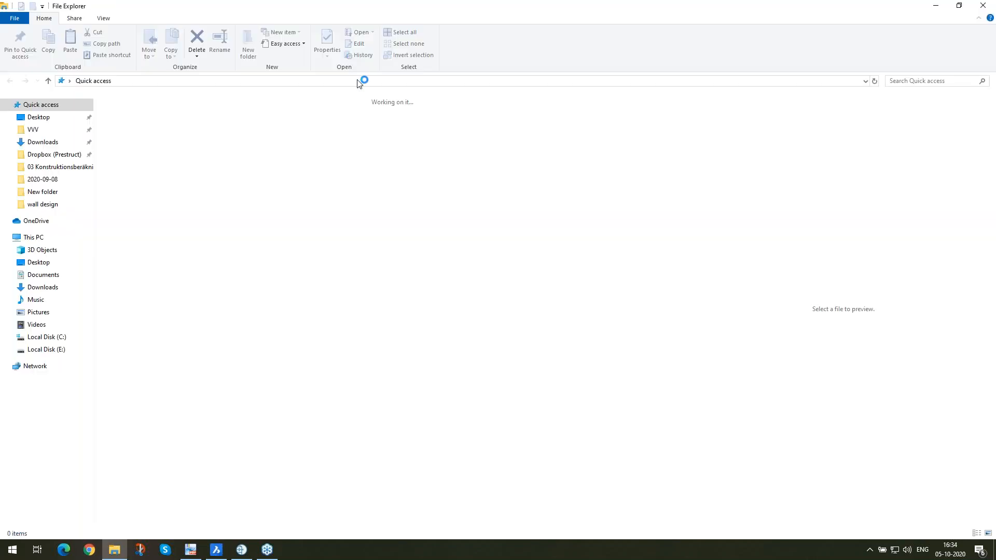
{"action": "left_click", "coordinate": [363, 81]}
{"action": "key", "text": "ctrl+v"}
{"action": "key", "text": "Return"}
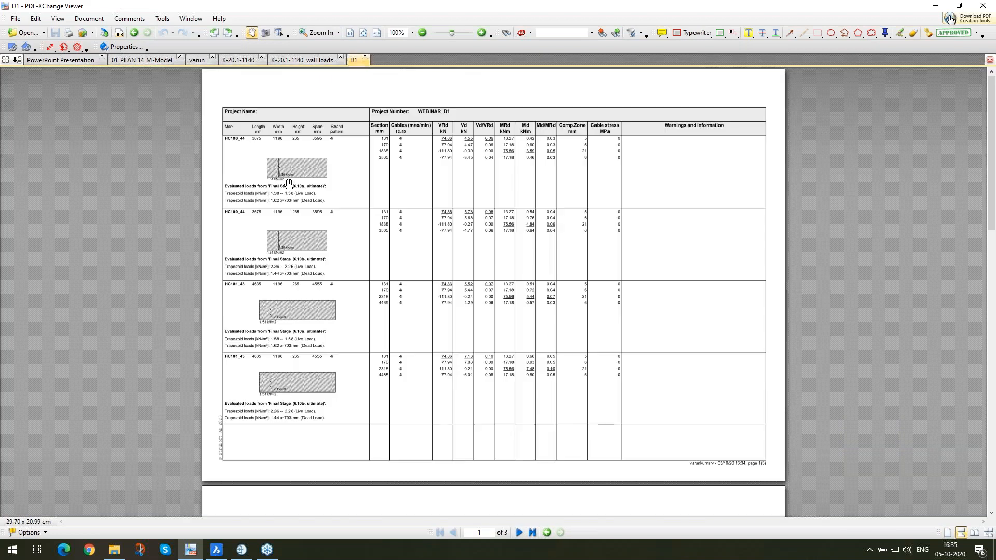
Examine the load diagrams and evaluated loads for HC100_44, HC101_43 and HC112_27 in the D1 report, and minimise it.
{"action": "scroll", "coordinate": [223, 246], "scroll_direction": "up", "scroll_amount": 5, "text": "ctrl"}
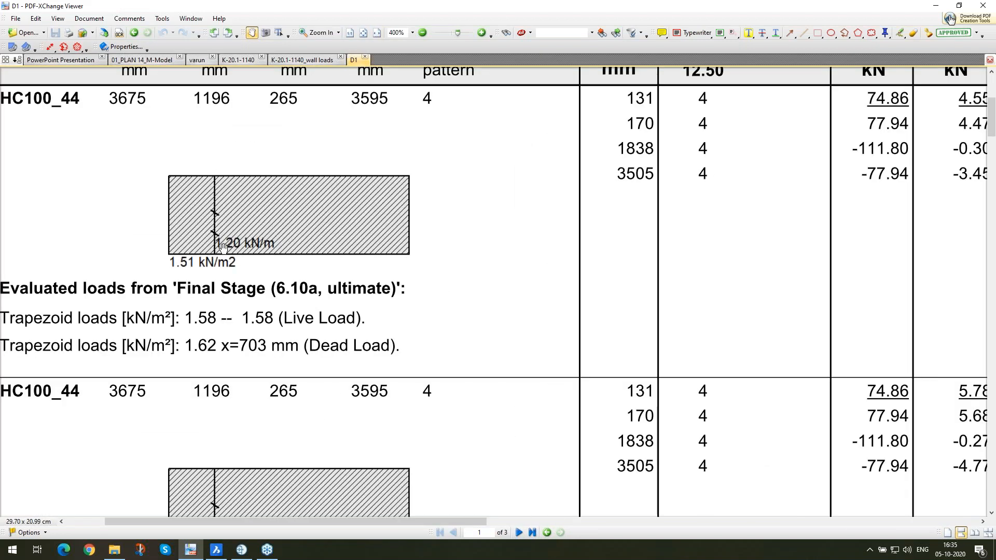
{"action": "scroll", "coordinate": [223, 247], "scroll_direction": "down", "scroll_amount": 10}
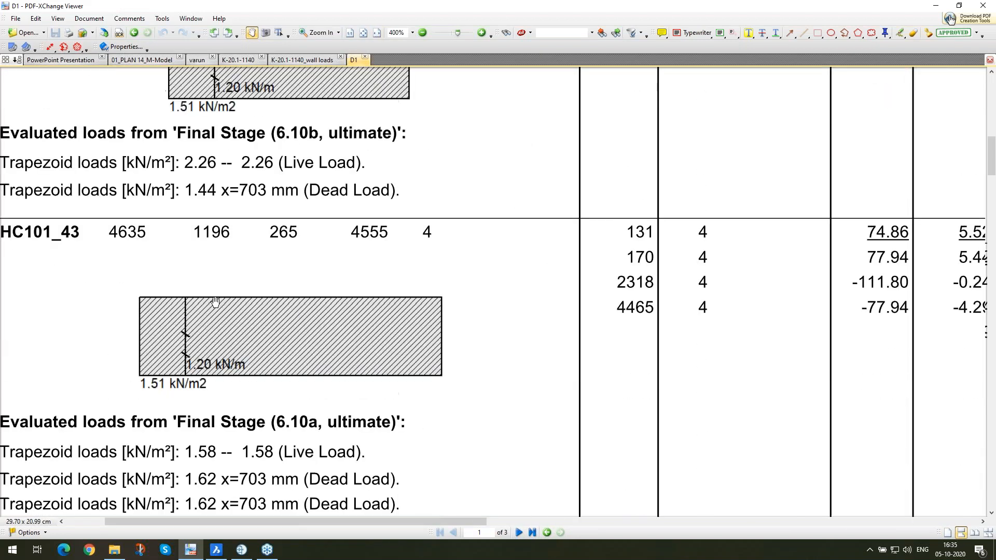
{"action": "scroll", "coordinate": [216, 301], "scroll_direction": "down", "scroll_amount": 4}
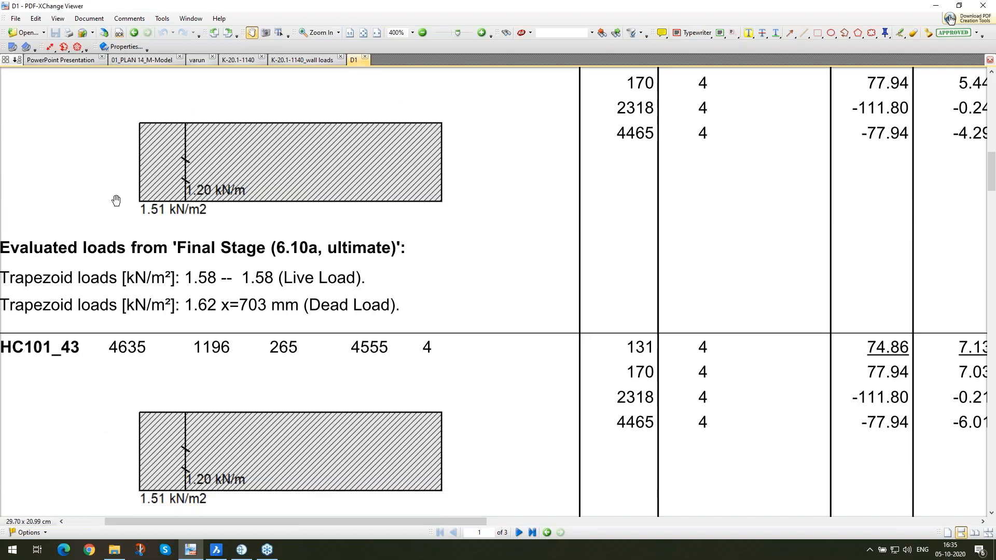
{"action": "scroll", "coordinate": [201, 236], "scroll_direction": "down", "scroll_amount": 15}
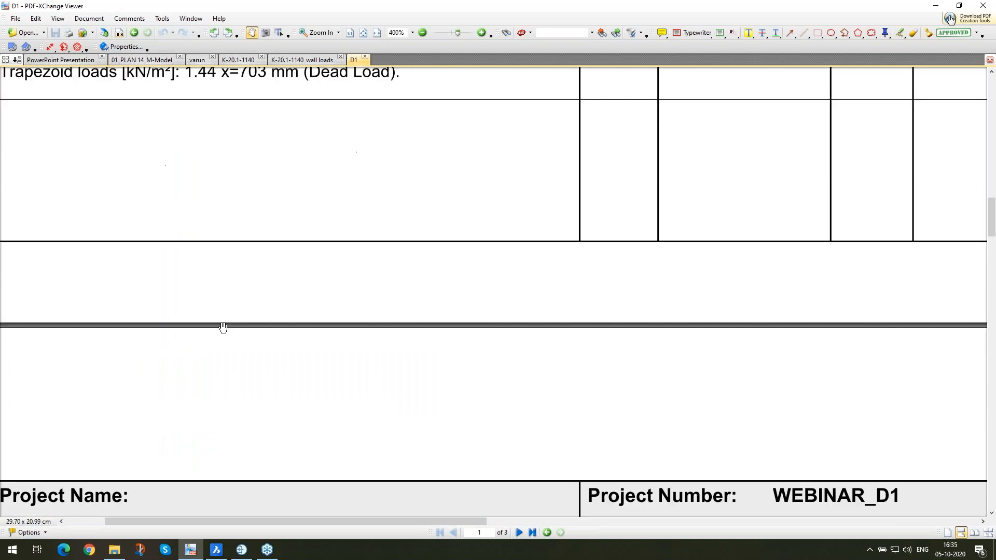
{"action": "scroll", "coordinate": [298, 316], "scroll_direction": "down", "scroll_amount": 6}
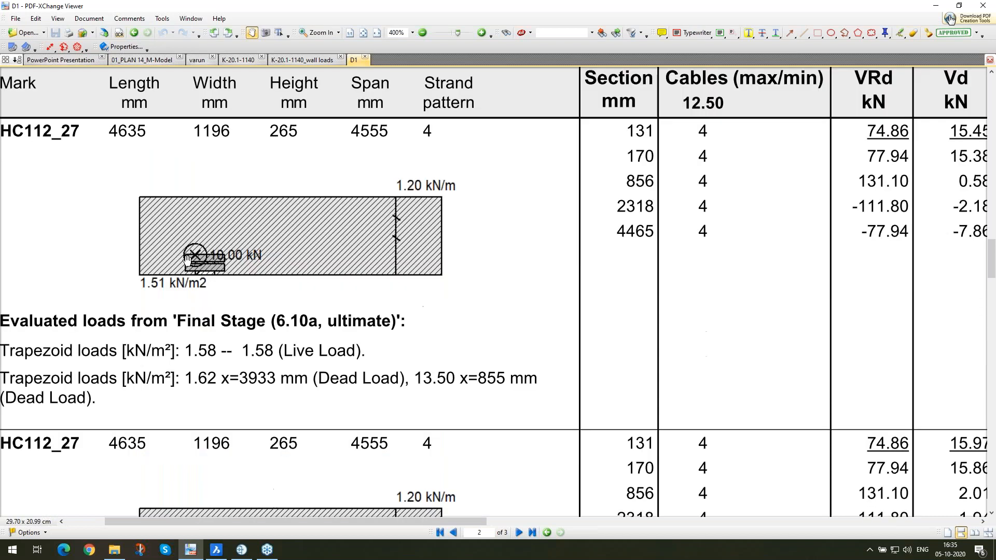
{"action": "key", "text": "ctrl+2"}
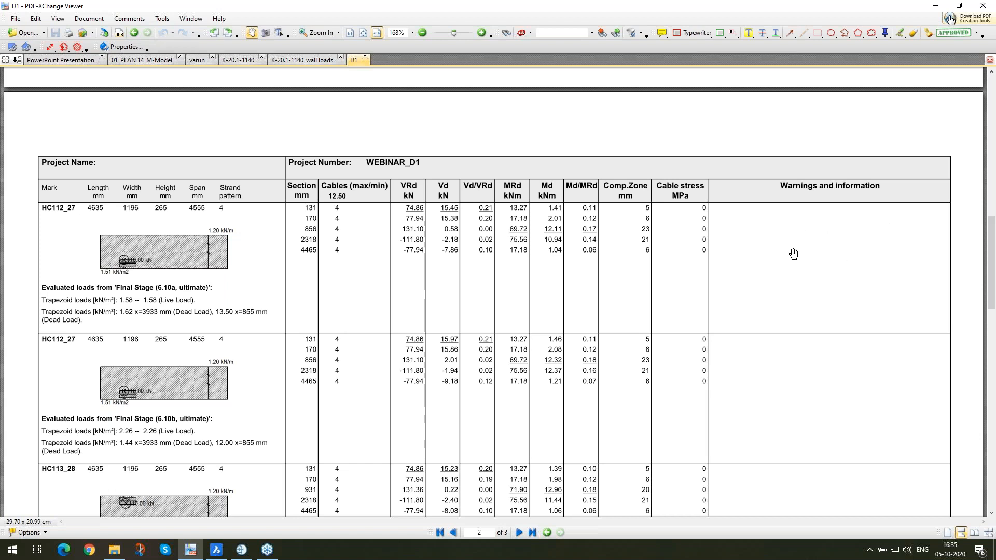
{"action": "left_click", "coordinate": [937, 6]}
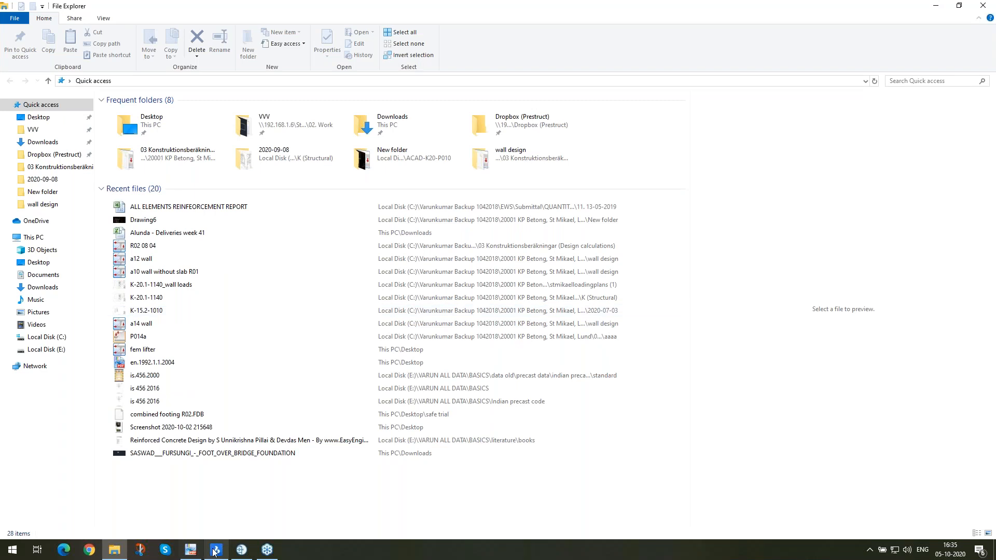
Return to PDF-XChange Viewer and show the presentation slide on calculations in PreStress.
{"action": "mouse_move", "coordinate": [241, 553]}
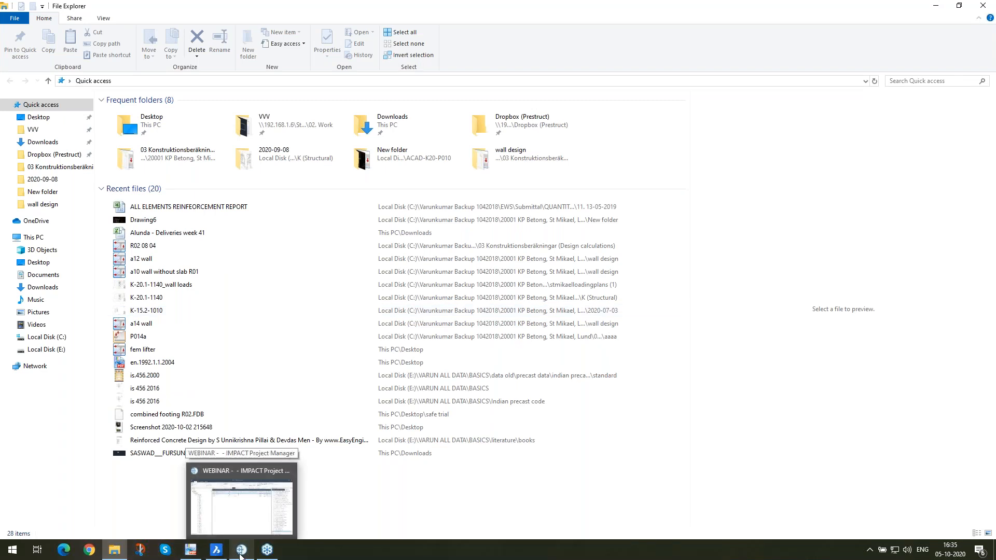
{"action": "mouse_move", "coordinate": [193, 555]}
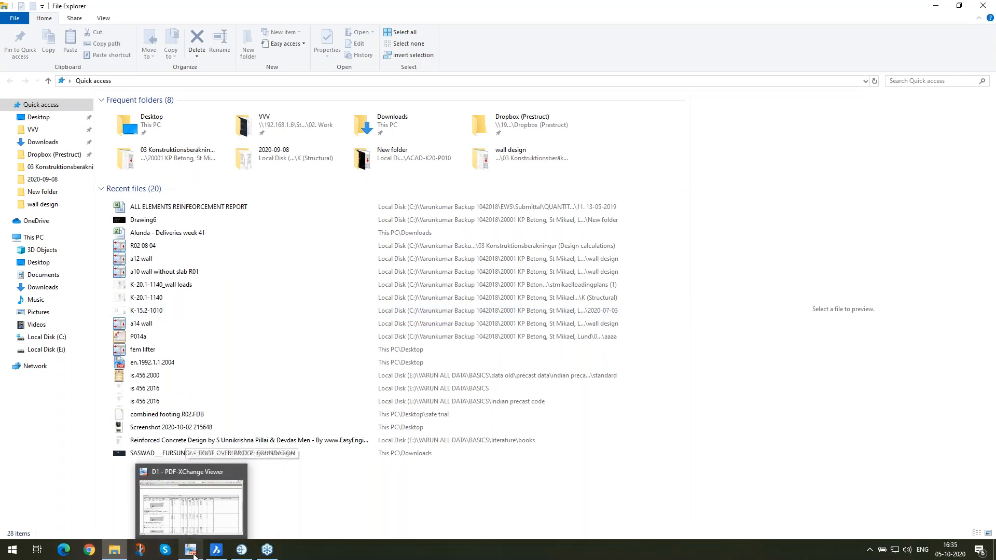
{"action": "left_click", "coordinate": [193, 555]}
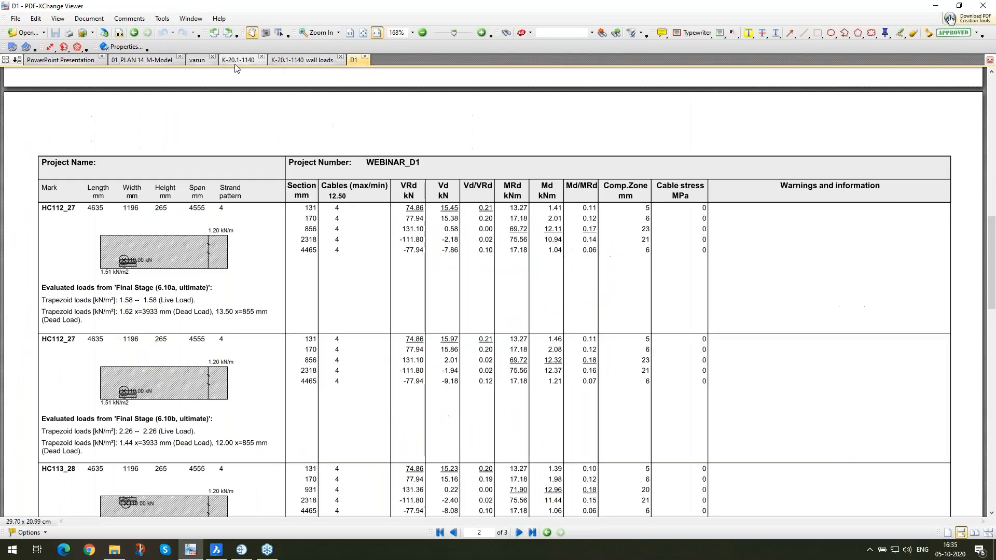
{"action": "left_click", "coordinate": [61, 60]}
{"action": "scroll", "coordinate": [254, 261], "scroll_direction": "down", "scroll_amount": 1}
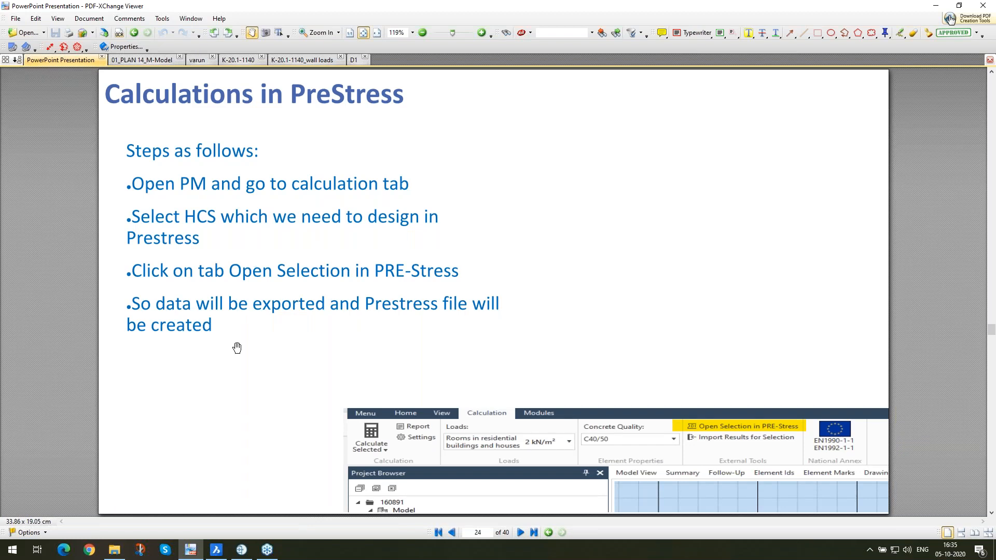
Switch to IMPACT Project Manager, select slab HC101 with ID 43 in the calculation view, and bring up the calculation tools.
{"action": "left_click", "coordinate": [241, 551]}
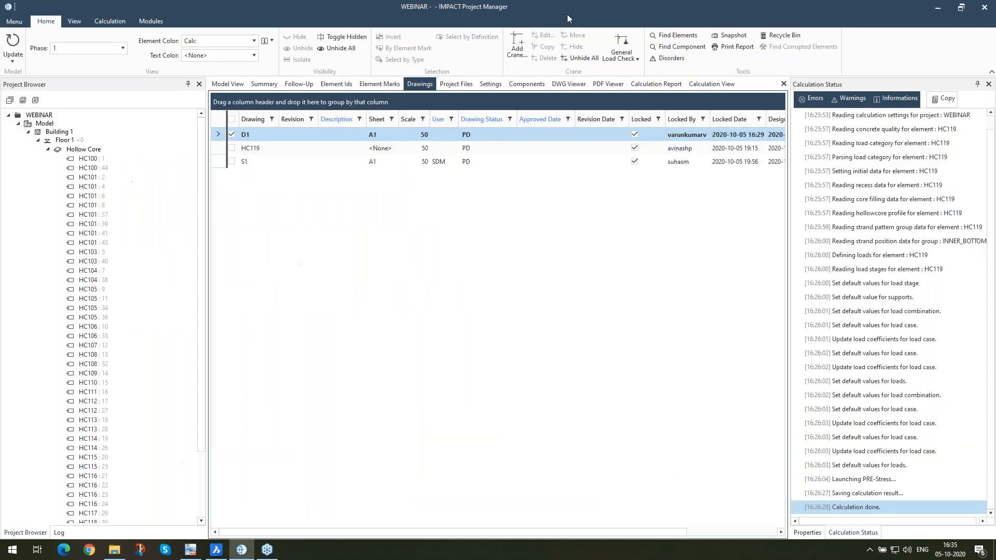
{"action": "left_click", "coordinate": [715, 87]}
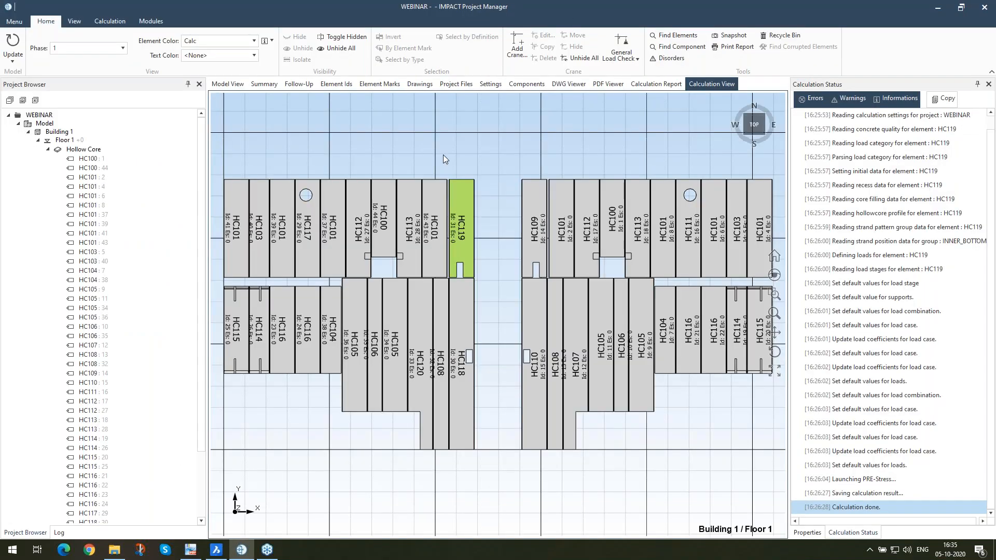
{"action": "left_click", "coordinate": [430, 213]}
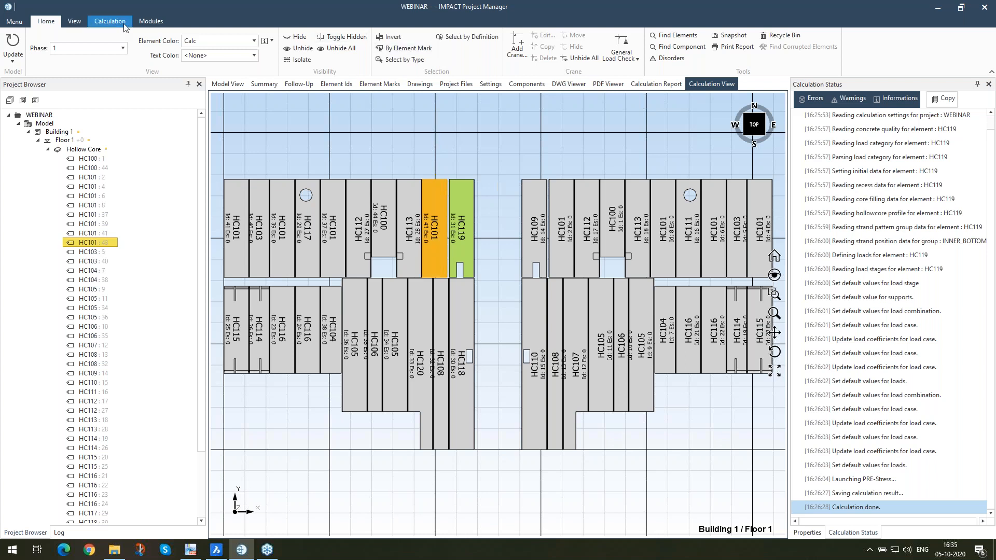
{"action": "left_click", "coordinate": [110, 21]}
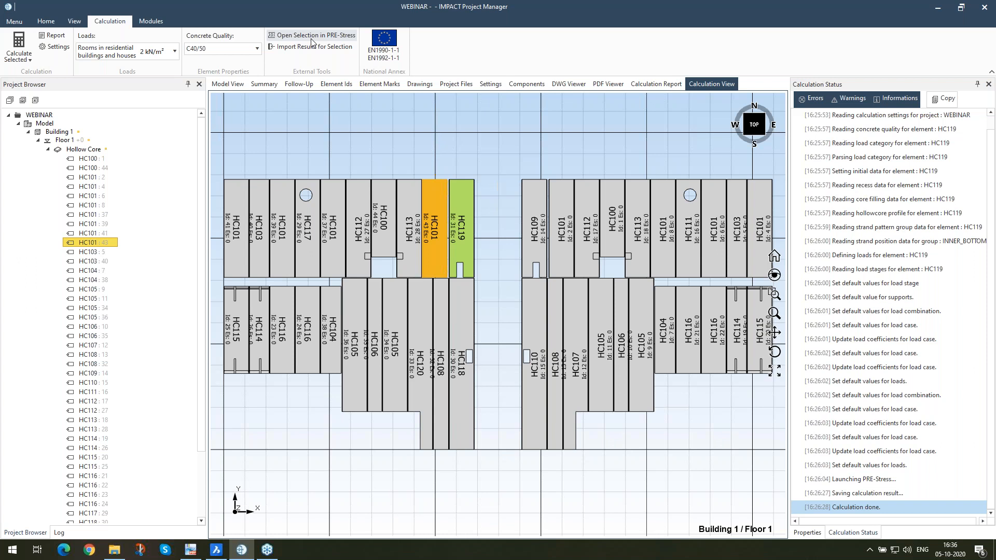
Switch to the presentation in PDF-XChange Viewer and show the slide on advantages of calculations in PM/BricsCAD.
{"action": "left_click", "coordinate": [196, 551]}
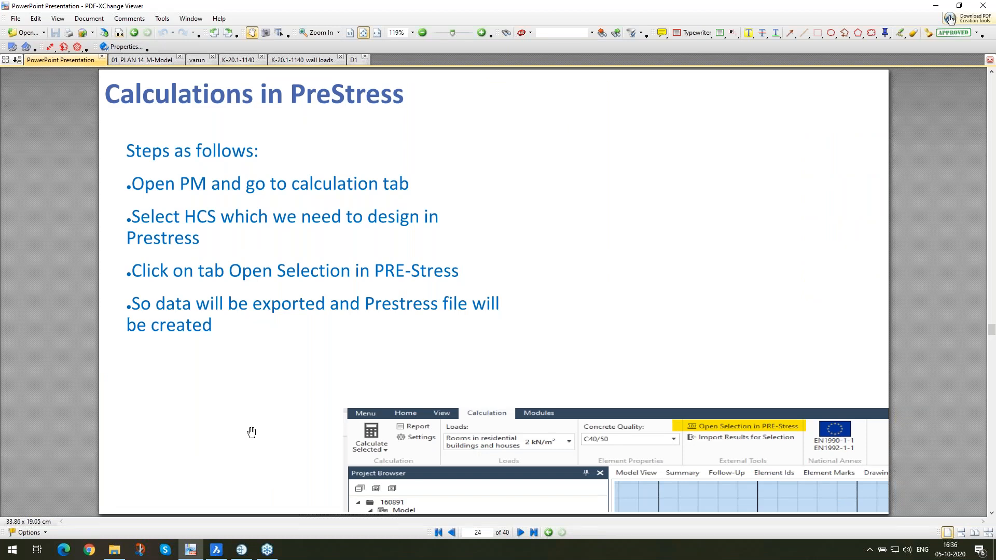
{"action": "scroll", "coordinate": [252, 432], "scroll_direction": "down", "scroll_amount": 1}
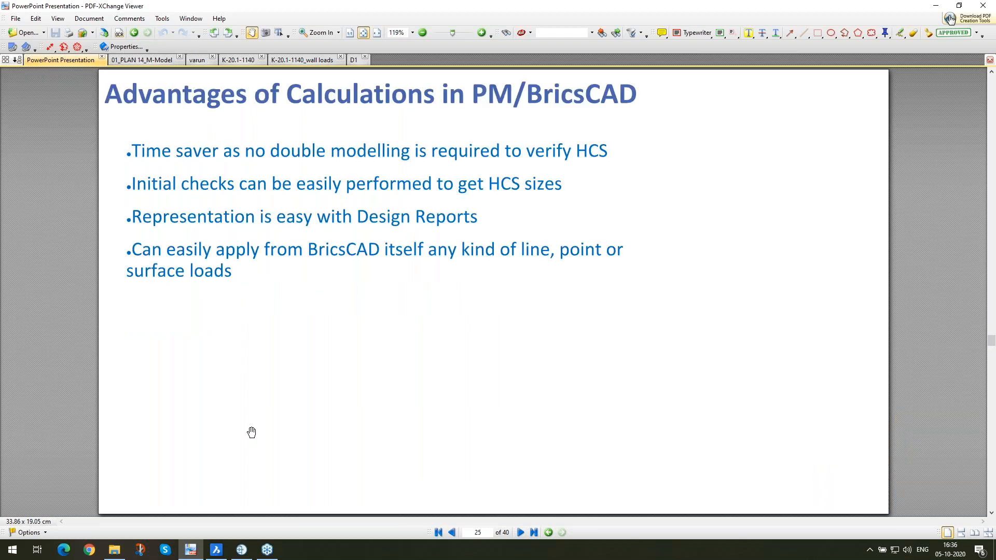
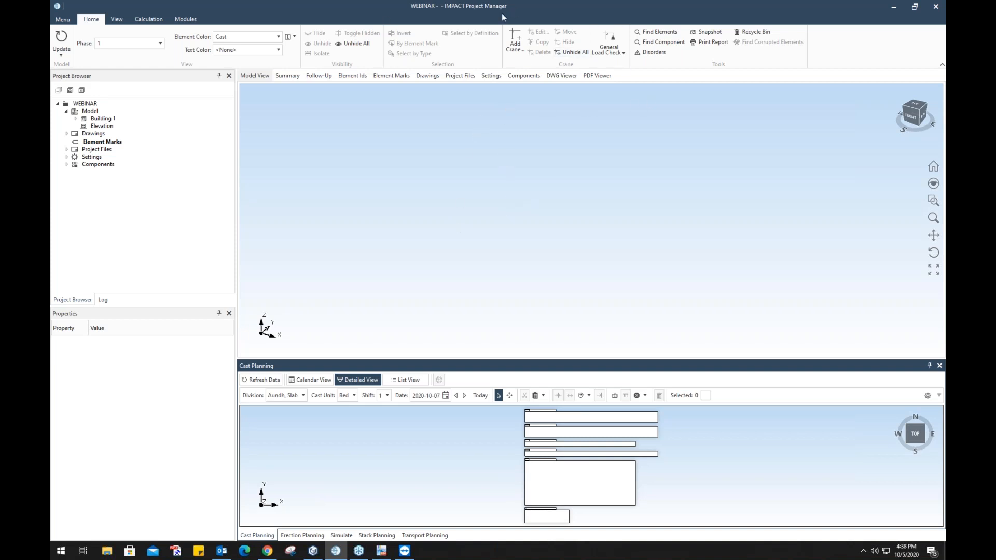
Update the WEBINAR project model so that its hollow core slabs load in the model view.
{"action": "left_click", "coordinate": [60, 52]}
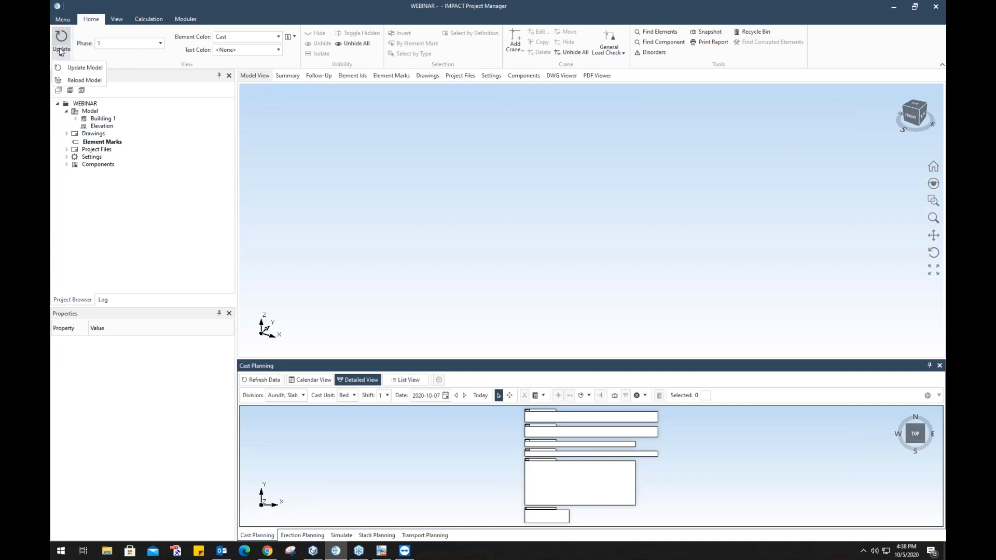
{"action": "left_click", "coordinate": [86, 68]}
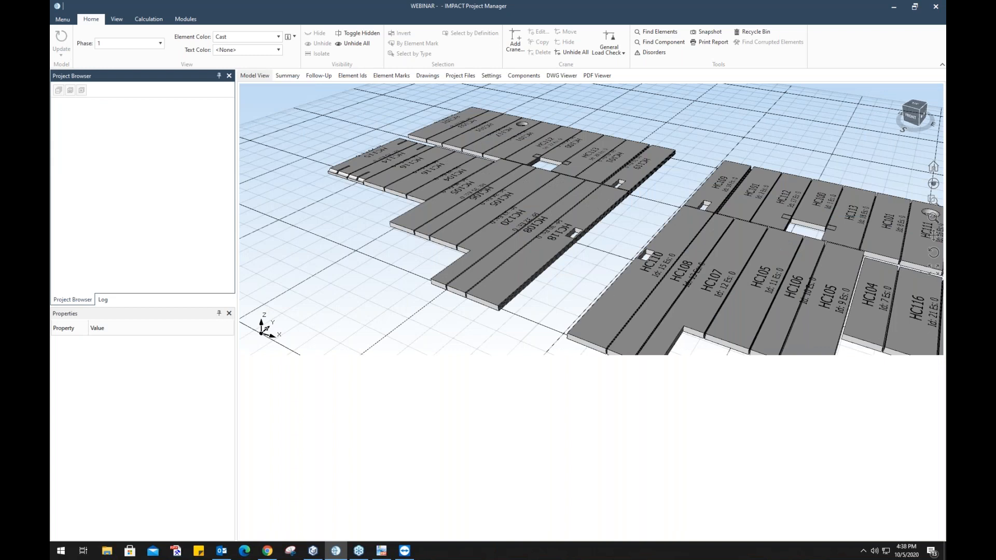
{"action": "scroll", "coordinate": [487, 251], "scroll_direction": "up", "scroll_amount": 3}
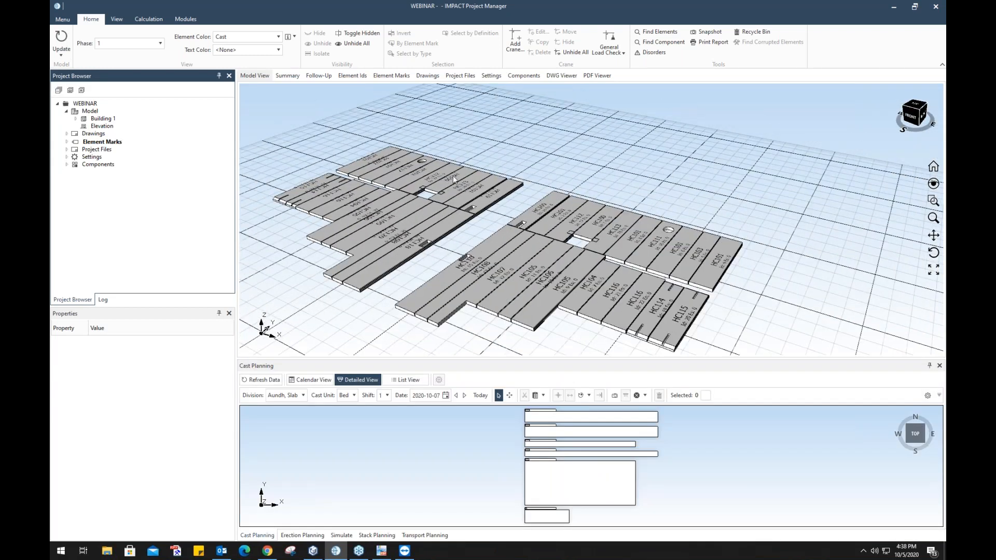
{"action": "scroll", "coordinate": [475, 160], "scroll_direction": "down", "scroll_amount": 3}
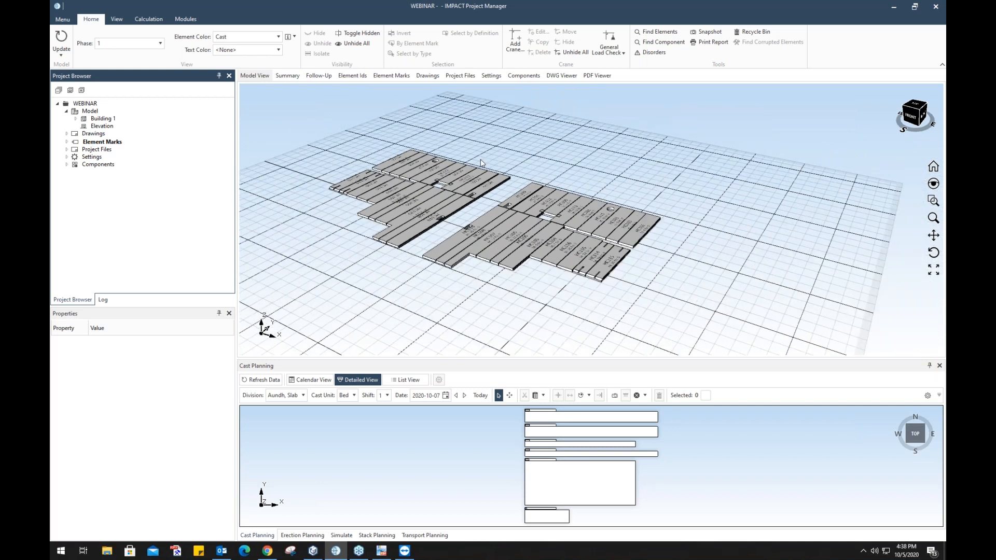
{"action": "scroll", "coordinate": [369, 178], "scroll_direction": "up", "scroll_amount": 2}
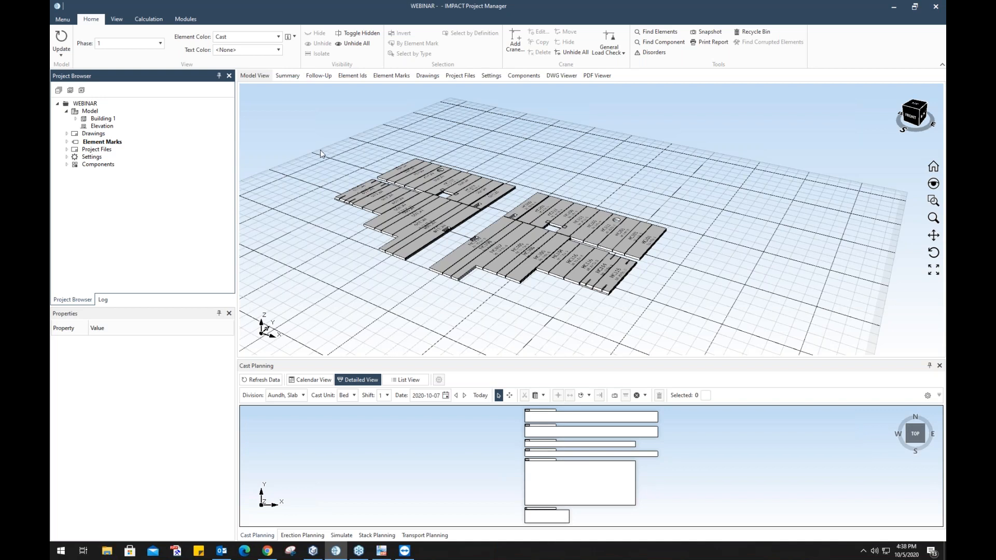
Copy all hollow core slabs with their element marks to building 1, floor 2, phase 1, increasing mark and drawing numbers by 100.
{"action": "left_click_drag", "start_coordinate": [302, 128], "coordinate": [691, 336]}
{"action": "right_click", "coordinate": [646, 190]}
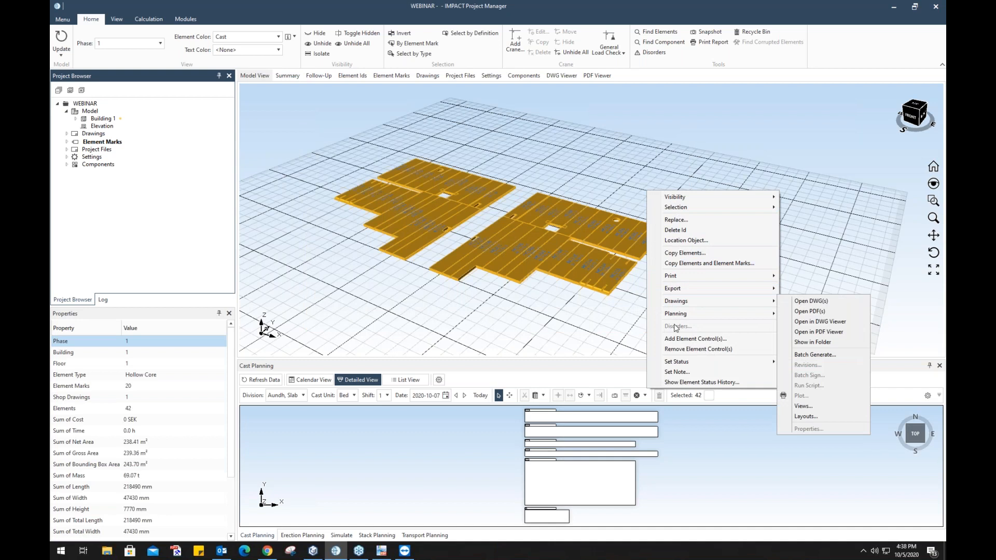
{"action": "left_click", "coordinate": [678, 263]}
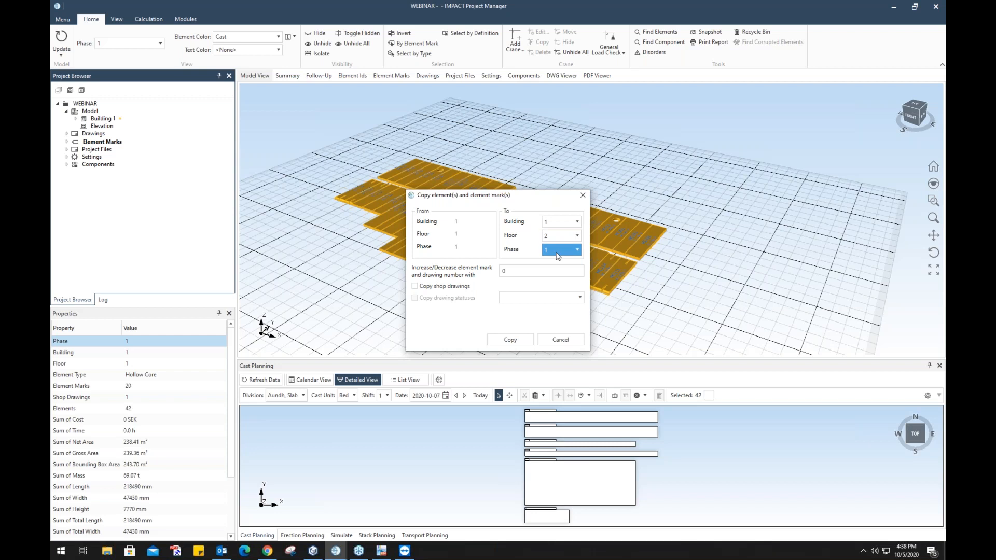
{"action": "left_click", "coordinate": [520, 271]}
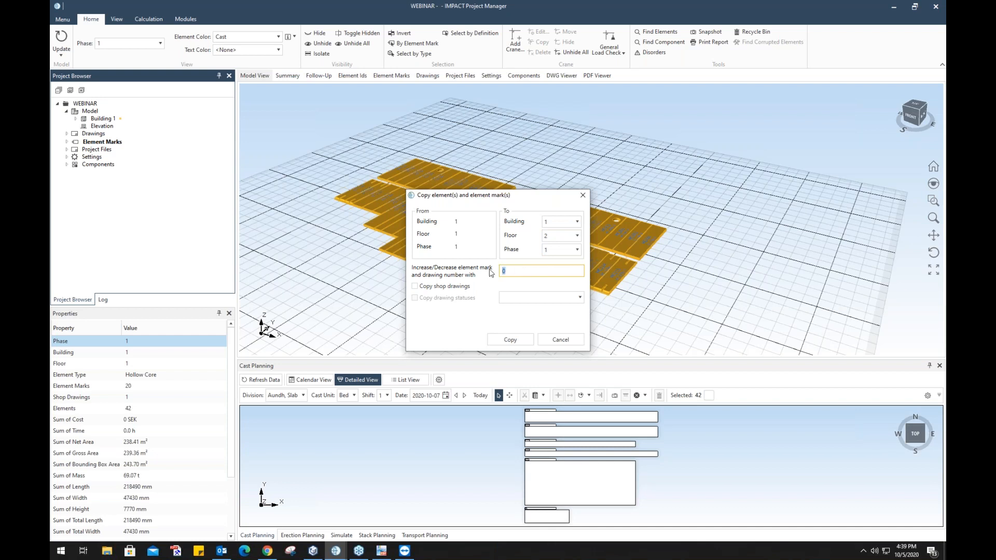
{"action": "type", "text": "100"}
{"action": "left_click", "coordinate": [509, 341]}
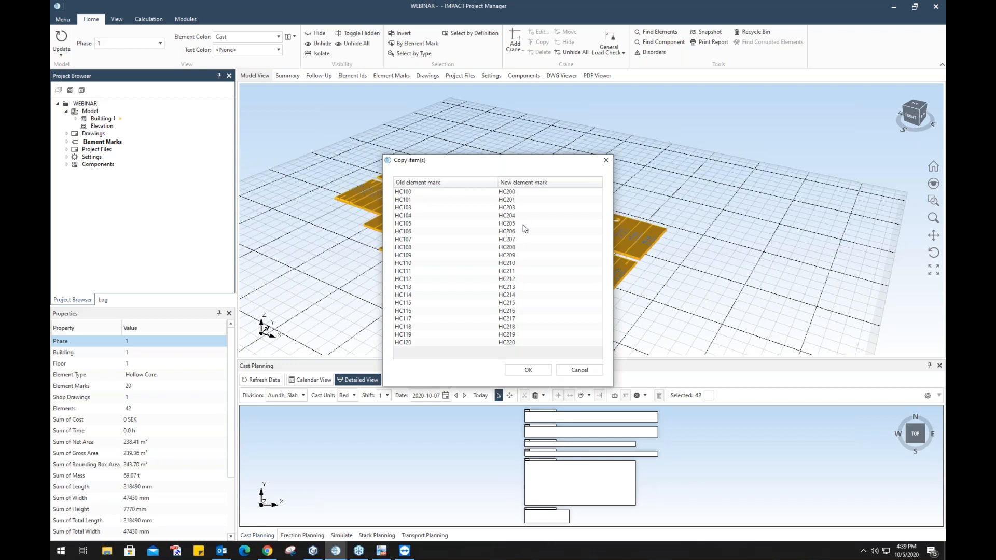
{"action": "left_click", "coordinate": [528, 370]}
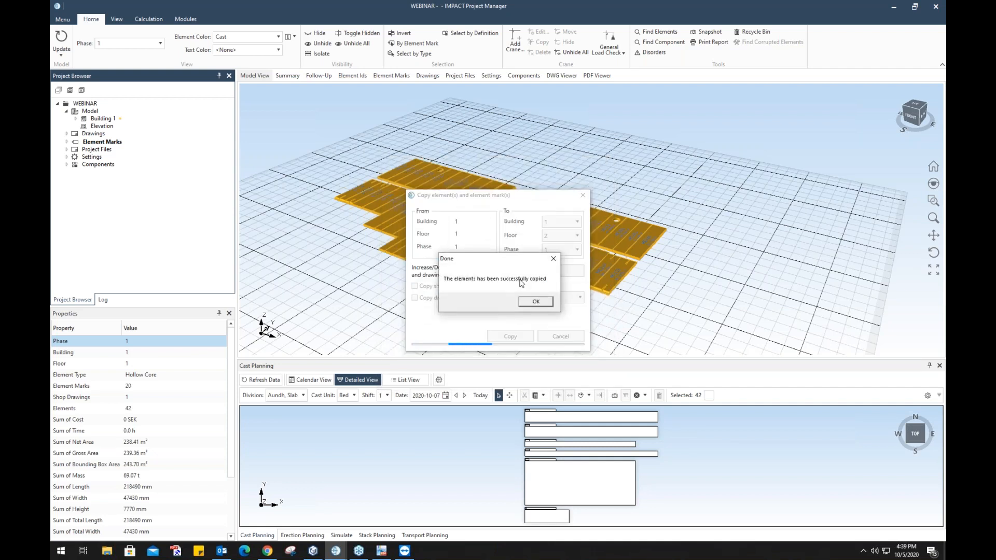
{"action": "left_click", "coordinate": [537, 303]}
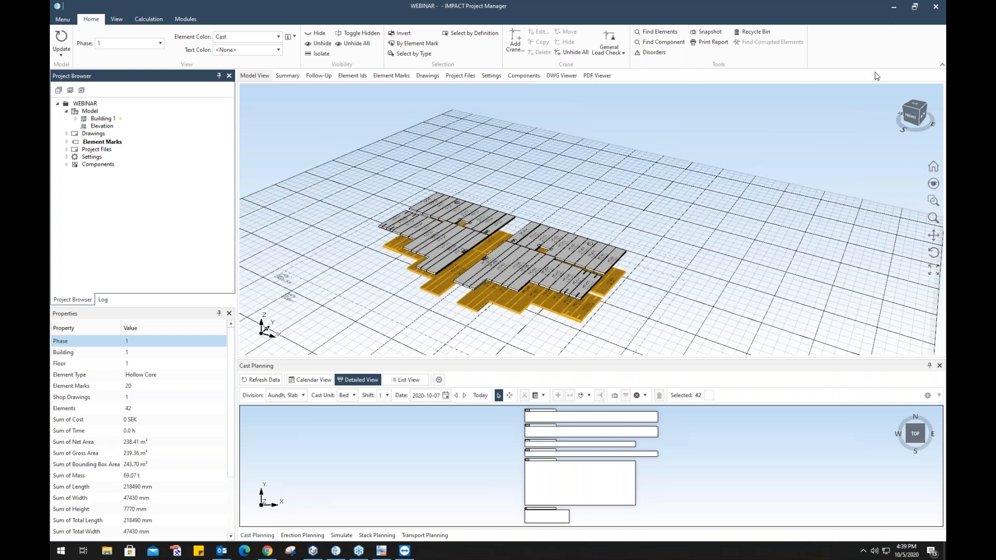
Show only Floor 1 of Building 1 in the model view.
{"action": "left_click", "coordinate": [932, 254]}
{"action": "left_click_drag", "start_coordinate": [589, 280], "coordinate": [614, 280]}
{"action": "middle_click_drag", "start_coordinate": [610, 230], "coordinate": [589, 262]}
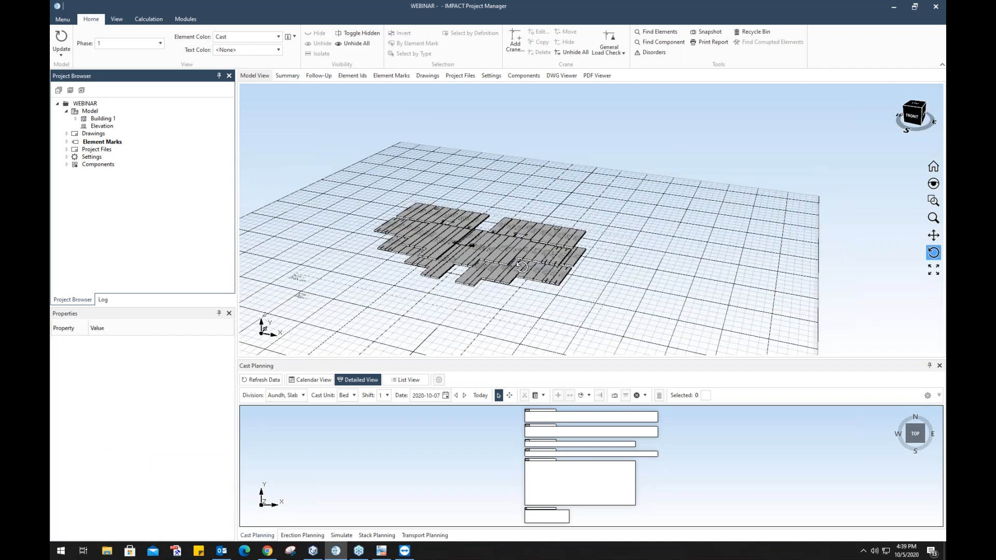
{"action": "scroll", "coordinate": [576, 259], "scroll_direction": "up", "scroll_amount": 3}
{"action": "left_click", "coordinate": [76, 118]}
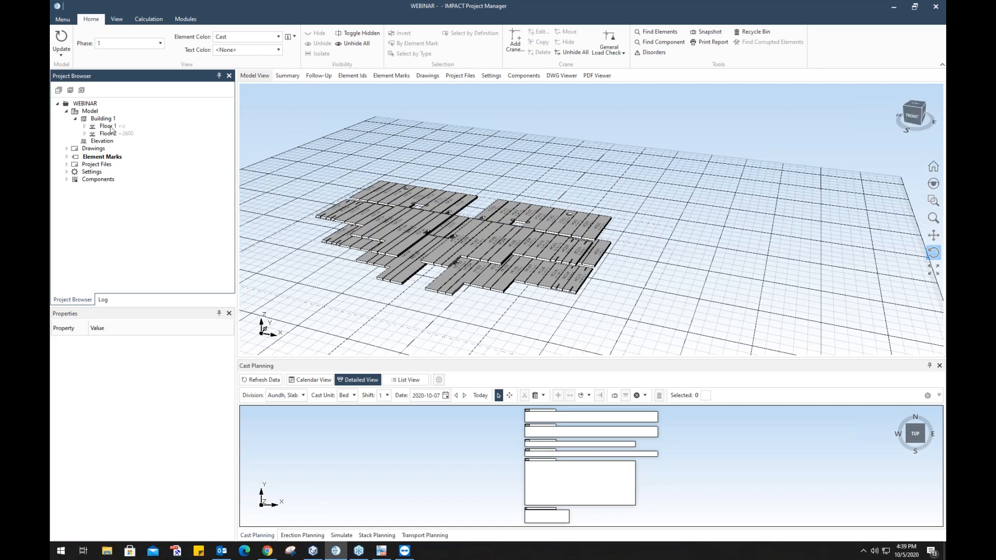
{"action": "left_click", "coordinate": [107, 127]}
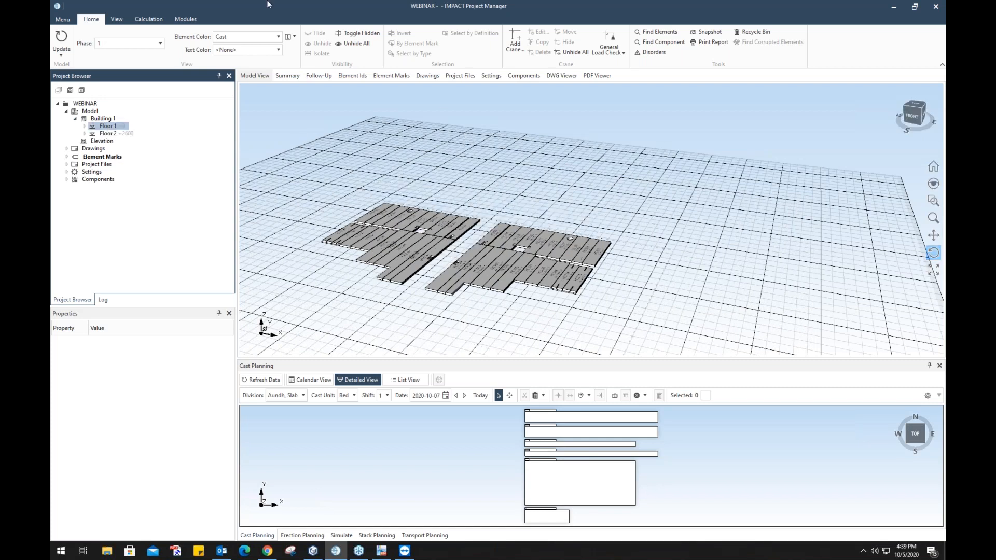
Examine the element colour options and the colour legend for the Cast statuses, keeping Cast as the element colour.
{"action": "left_click", "coordinate": [278, 37]}
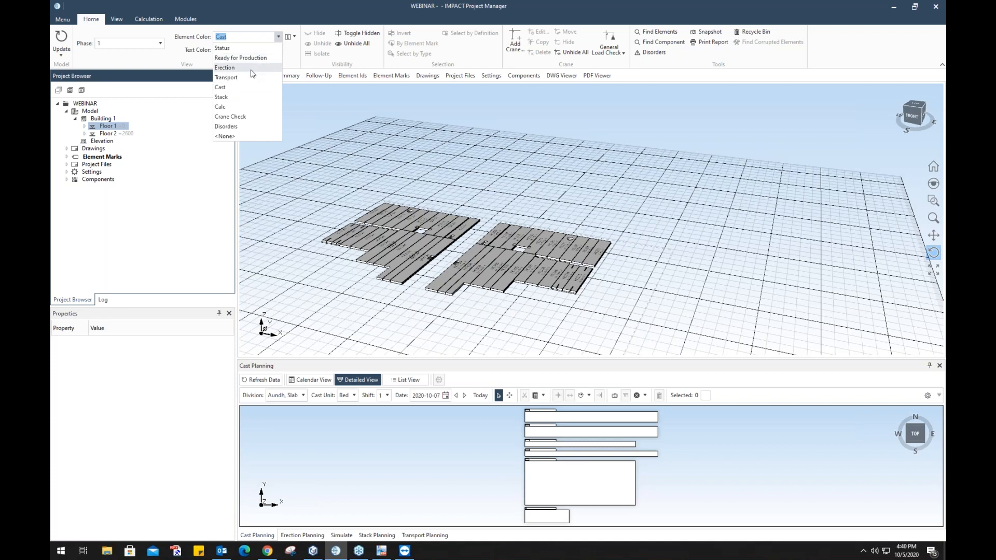
{"action": "left_click", "coordinate": [294, 64]}
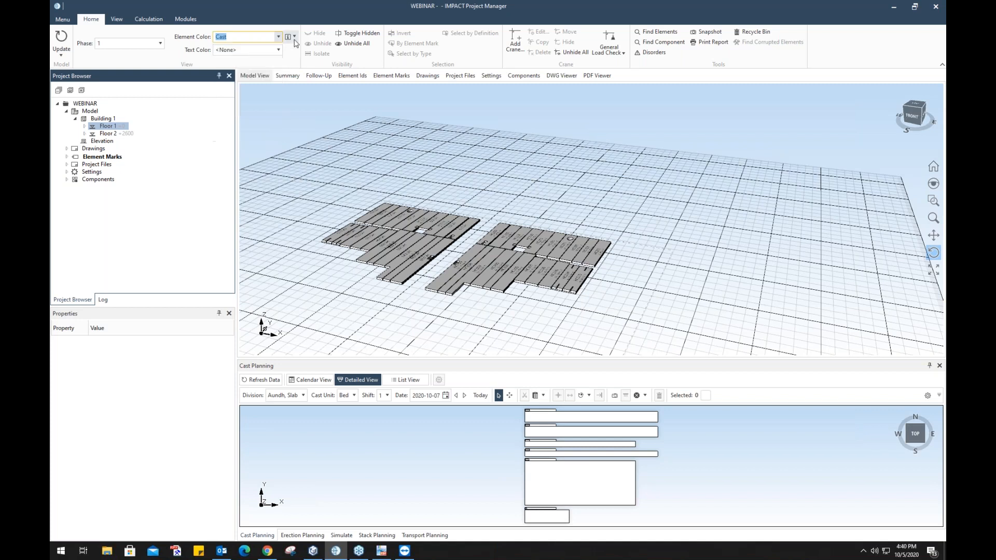
{"action": "left_click", "coordinate": [289, 37]}
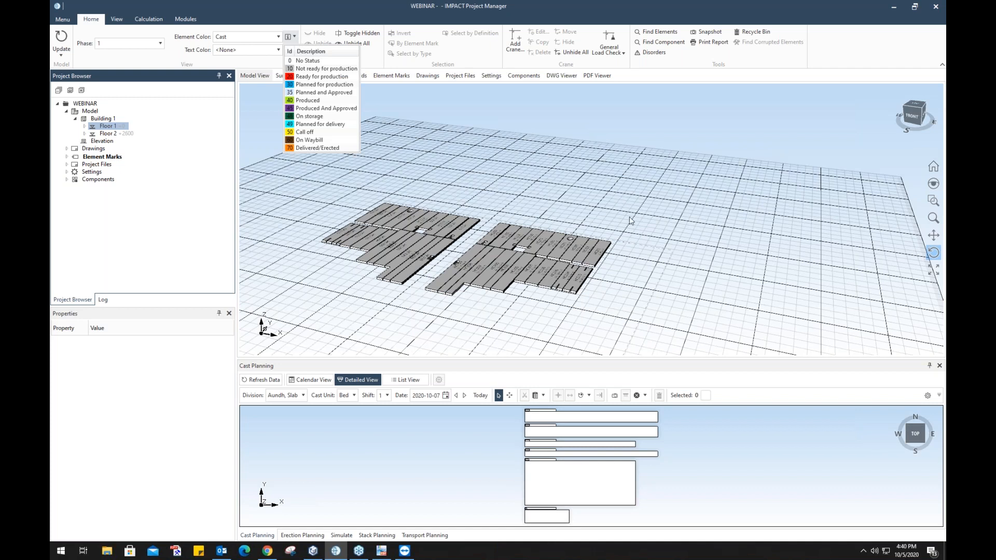
Switch to the presentation in PDF-XChange Viewer and show the slide on rough and fine planning of hollowcore.
{"action": "left_click", "coordinate": [379, 555]}
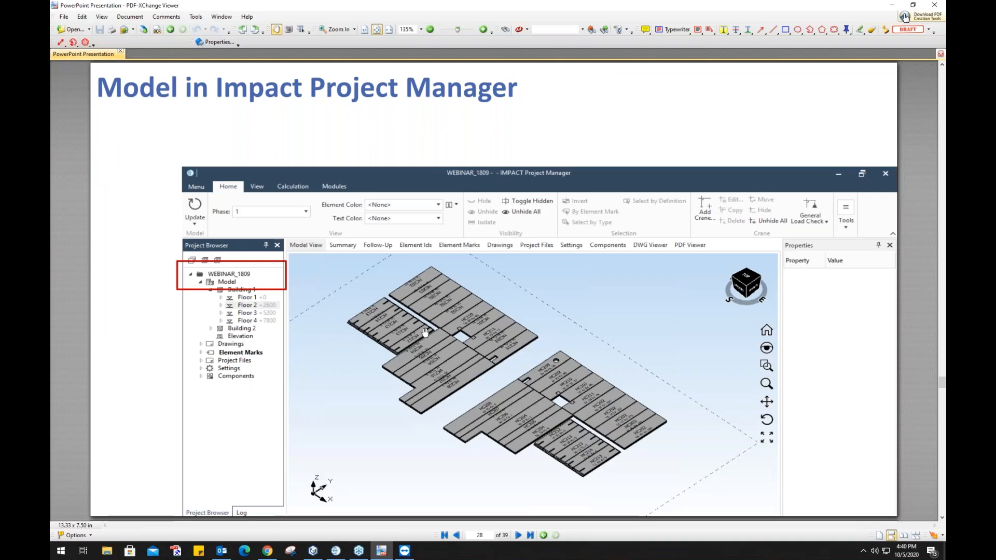
{"action": "scroll", "coordinate": [425, 333], "scroll_direction": "down", "scroll_amount": 1}
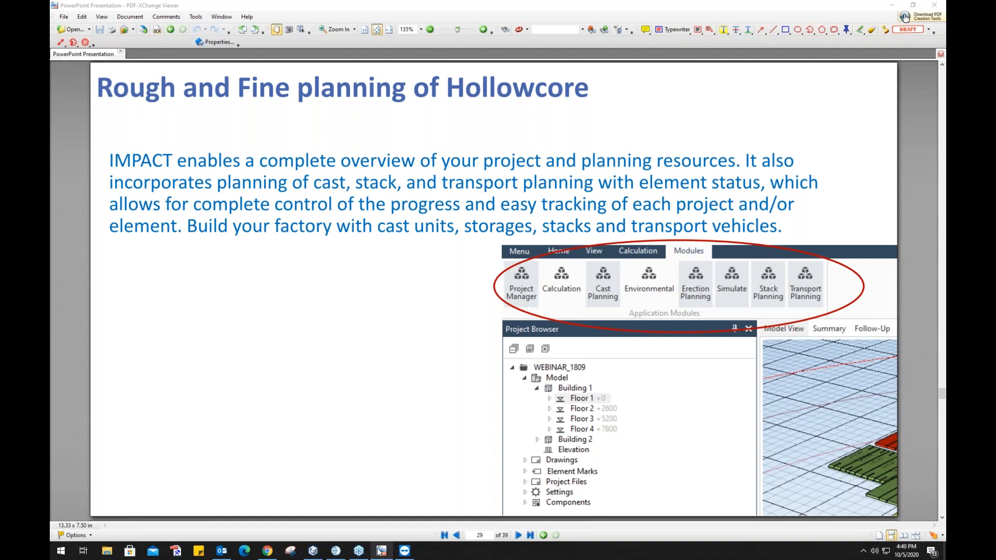
Switch back to IMPACT Project Manager and look over the available application modules.
{"action": "left_click", "coordinate": [335, 553]}
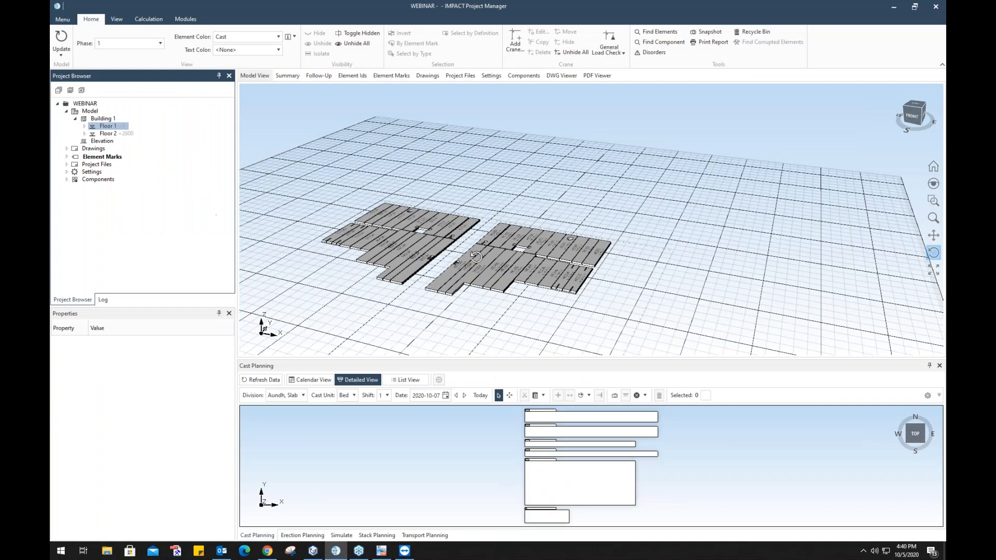
{"action": "left_click", "coordinate": [184, 21]}
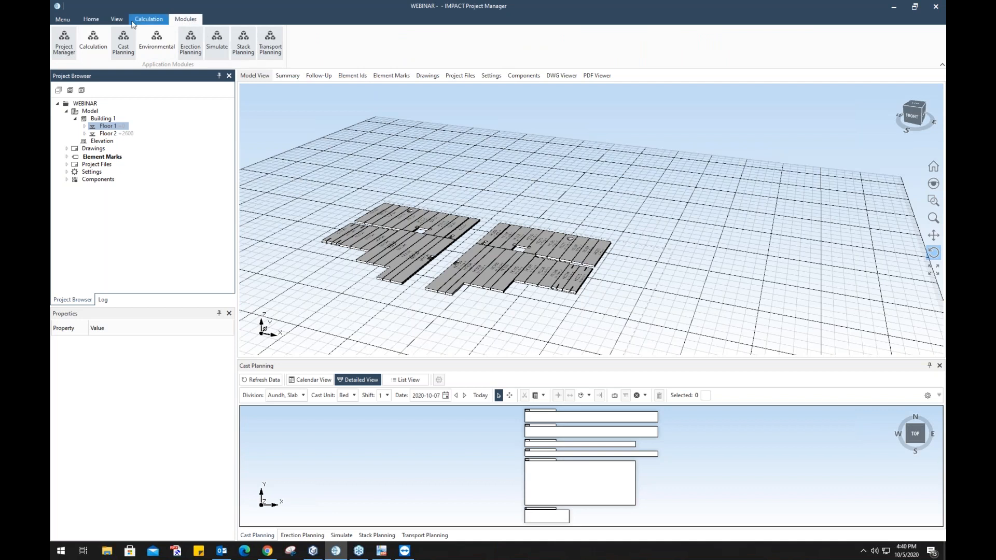
{"action": "left_click", "coordinate": [92, 21]}
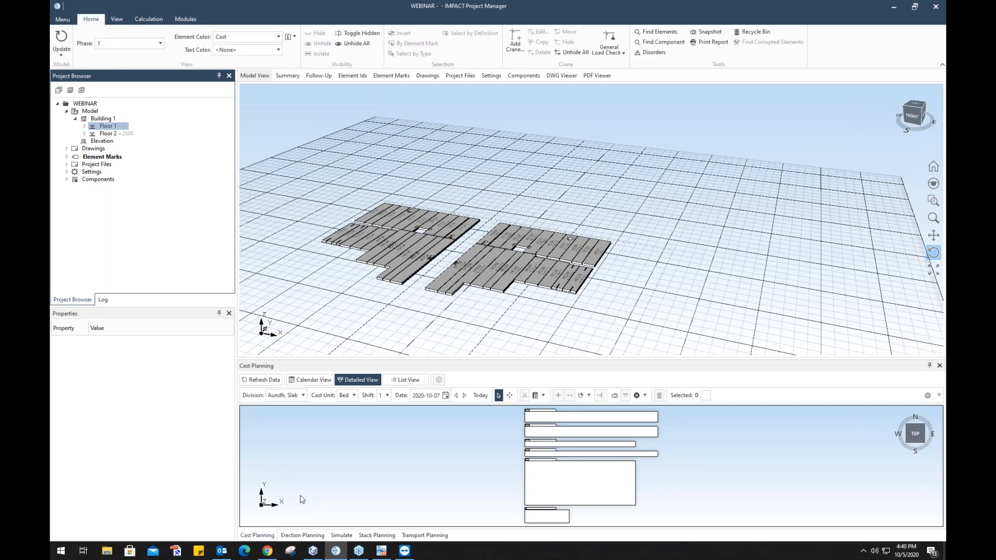
Add all Floor 1 hollow core slabs to Erection Planning in selection order from start number 1, and clear the model selection.
{"action": "left_click", "coordinate": [303, 535]}
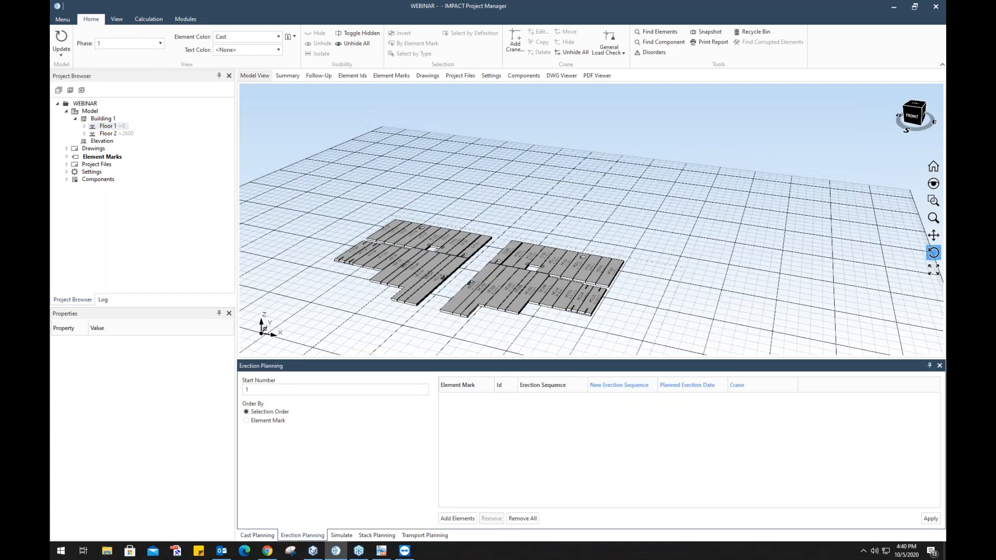
{"action": "left_click_drag", "start_coordinate": [565, 359], "coordinate": [566, 373]}
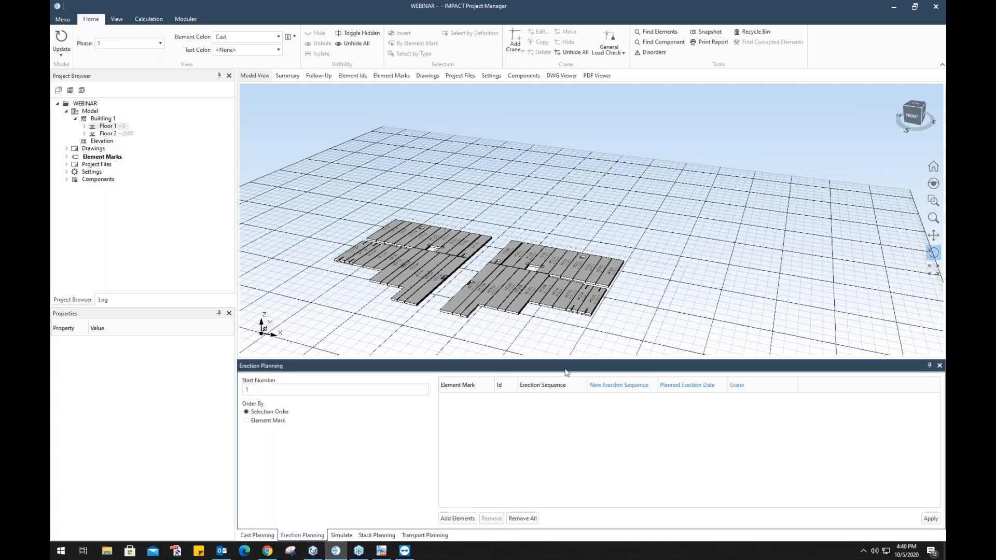
{"action": "scroll", "coordinate": [528, 256], "scroll_direction": "up", "scroll_amount": 3}
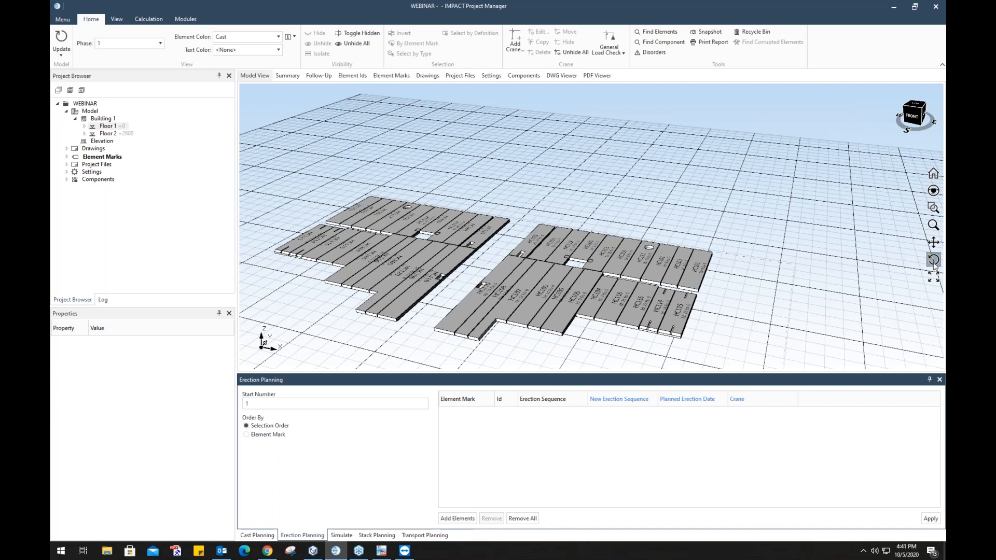
{"action": "left_click_drag", "start_coordinate": [351, 210], "coordinate": [733, 279]}
{"action": "left_click_drag", "start_coordinate": [743, 332], "coordinate": [280, 230]}
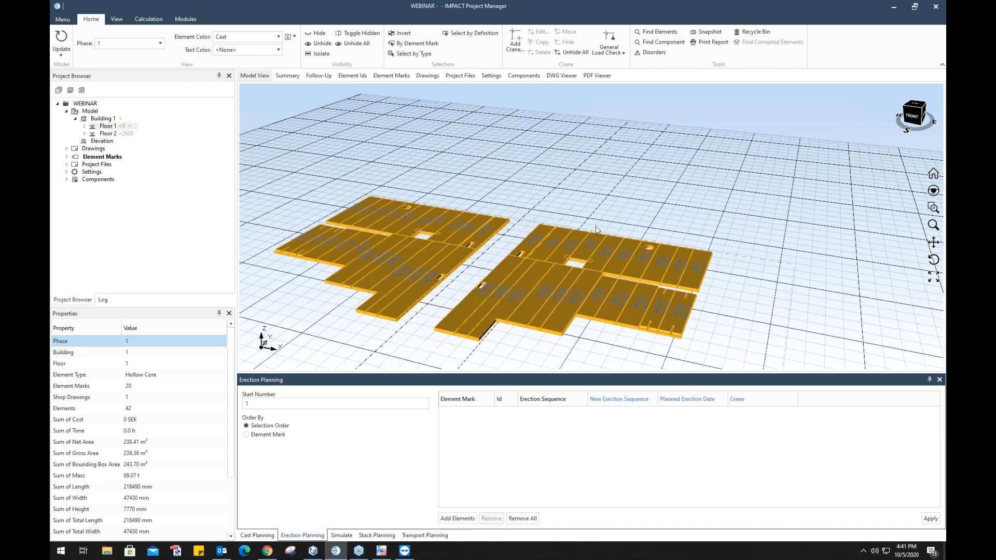
{"action": "left_click", "coordinate": [457, 519]}
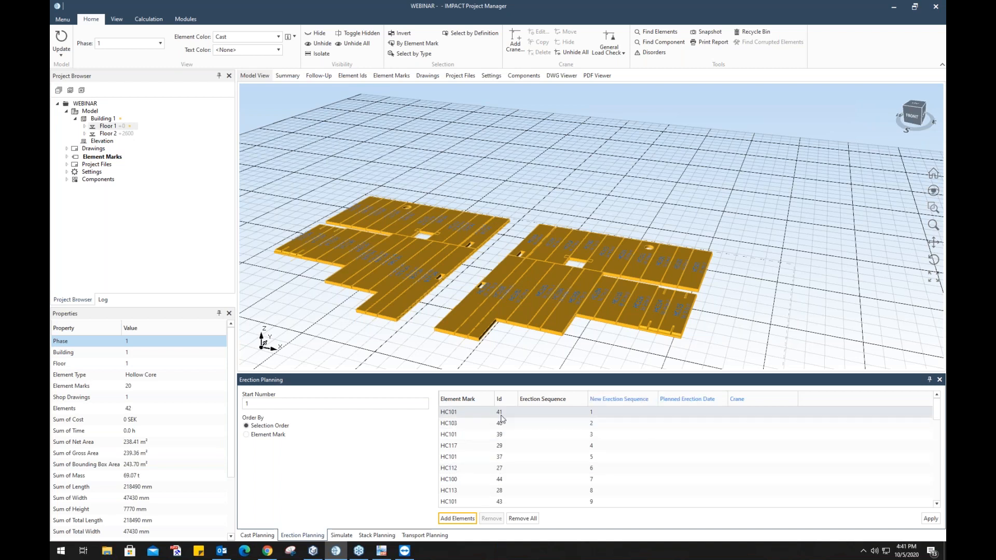
{"action": "scroll", "coordinate": [353, 227], "scroll_direction": "up", "scroll_amount": 5}
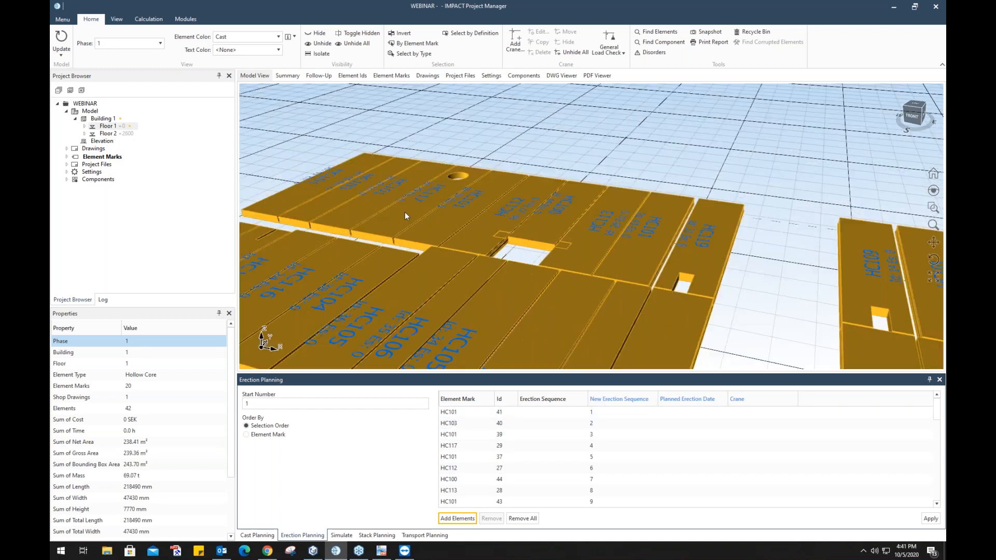
{"action": "scroll", "coordinate": [405, 212], "scroll_direction": "down", "scroll_amount": 4}
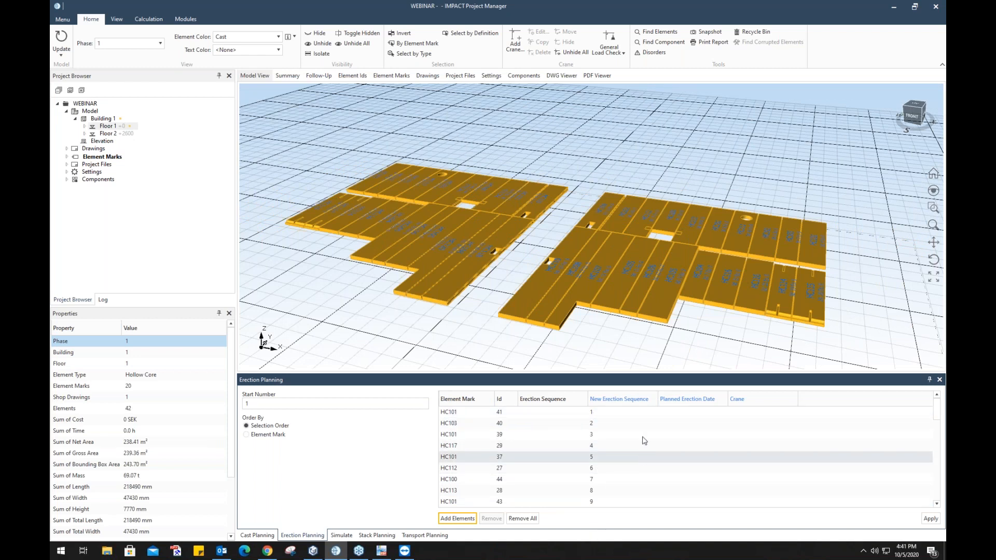
{"action": "scroll", "coordinate": [563, 279], "scroll_direction": "down", "scroll_amount": 1}
{"action": "scroll", "coordinate": [562, 279], "scroll_direction": "down", "scroll_amount": 2}
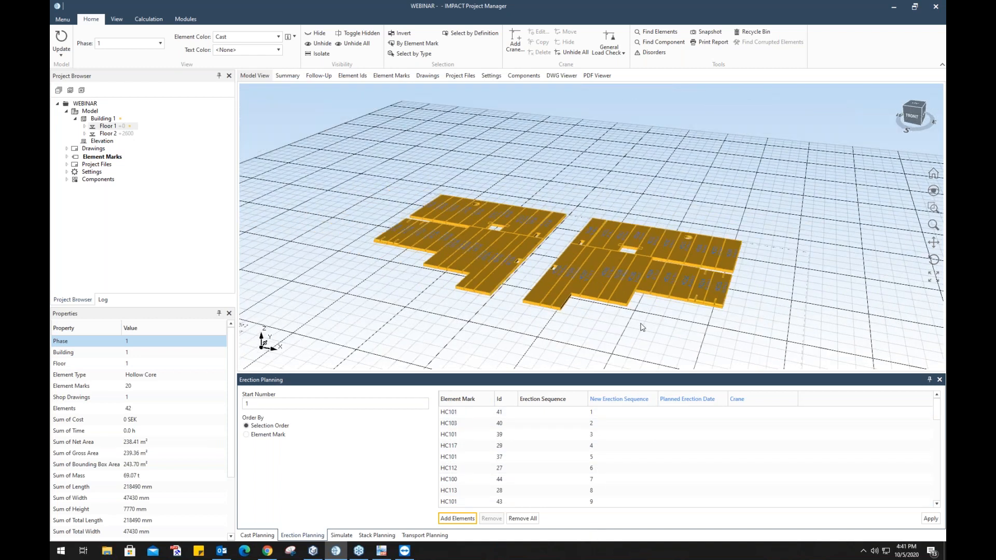
{"action": "left_click", "coordinate": [622, 343]}
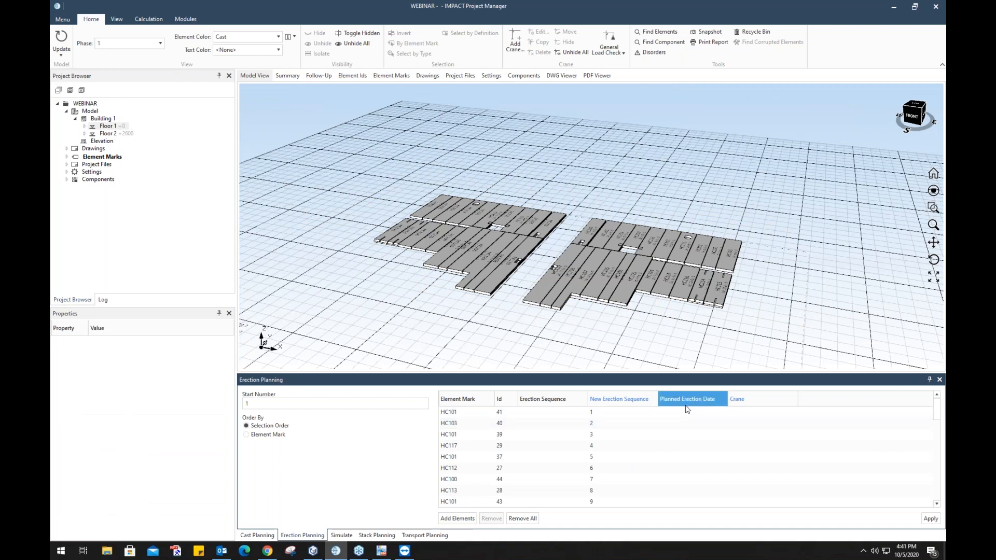
Set the planned erection date of all elements in the erection list to 2020-11-05.
{"action": "left_click_drag", "start_coordinate": [686, 408], "coordinate": [689, 536]}
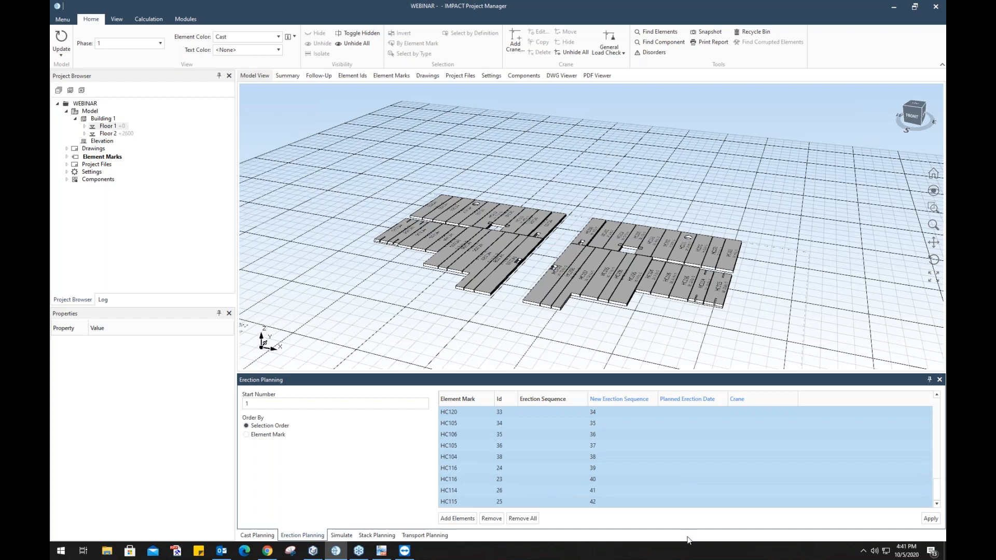
{"action": "right_click", "coordinate": [686, 430]}
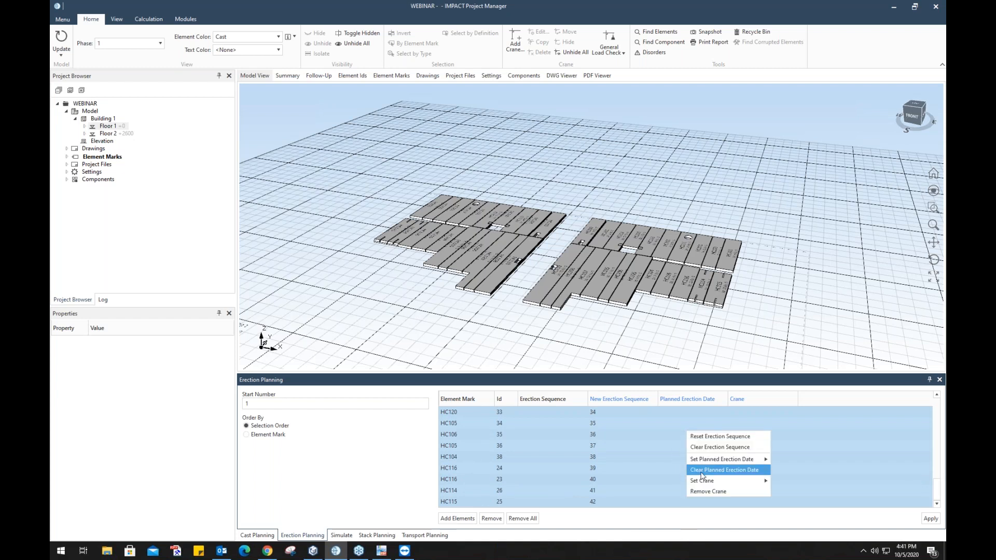
{"action": "mouse_move", "coordinate": [708, 460]}
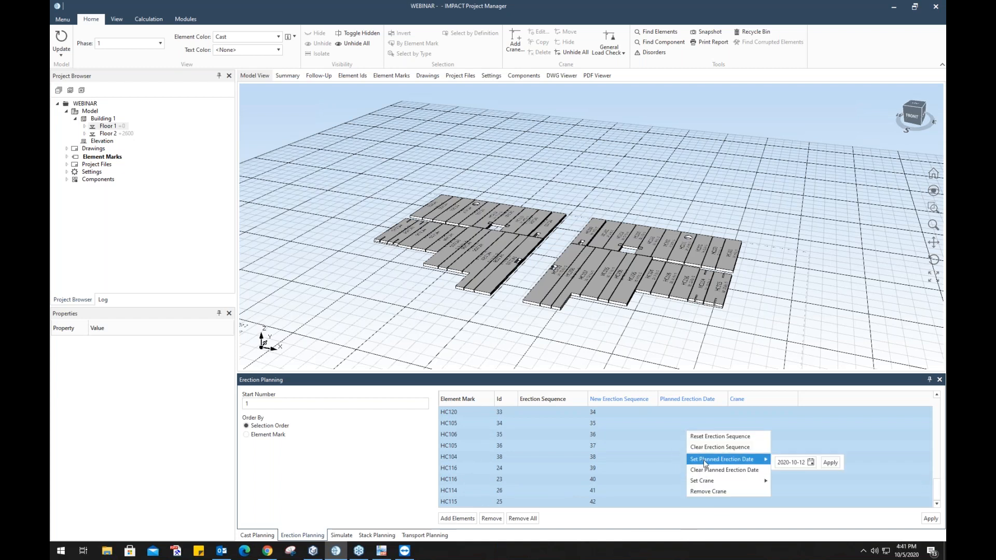
{"action": "left_click", "coordinate": [811, 464]}
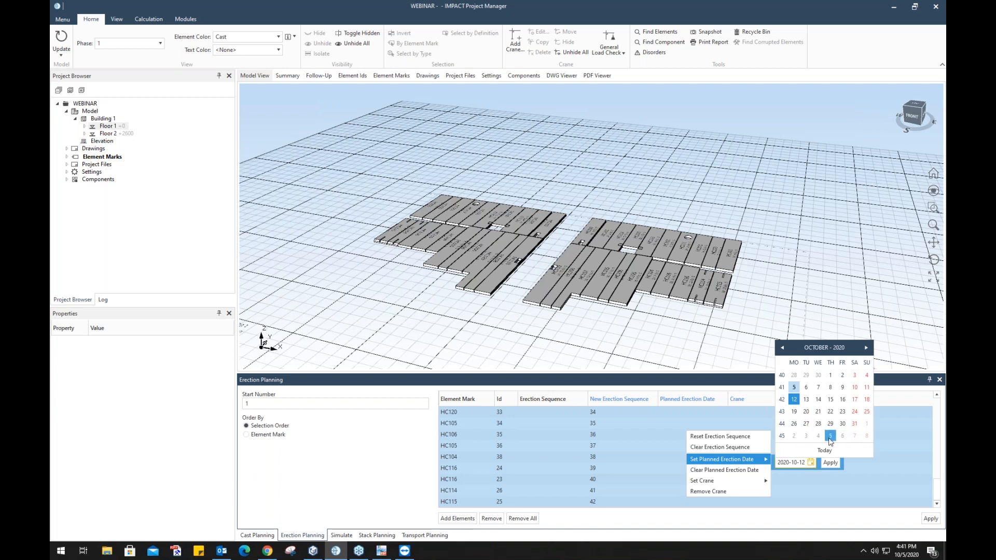
{"action": "left_click", "coordinate": [832, 437]}
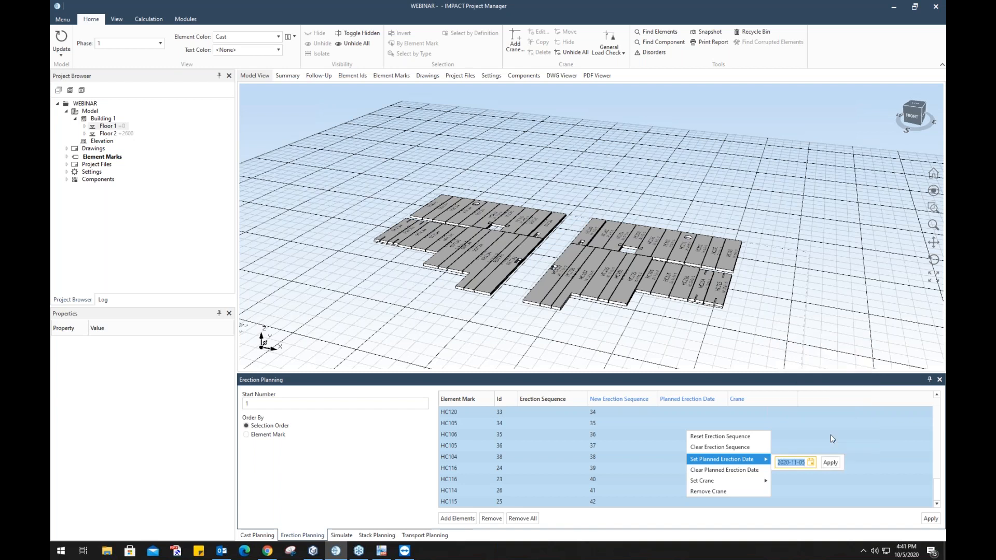
{"action": "left_click", "coordinate": [831, 464]}
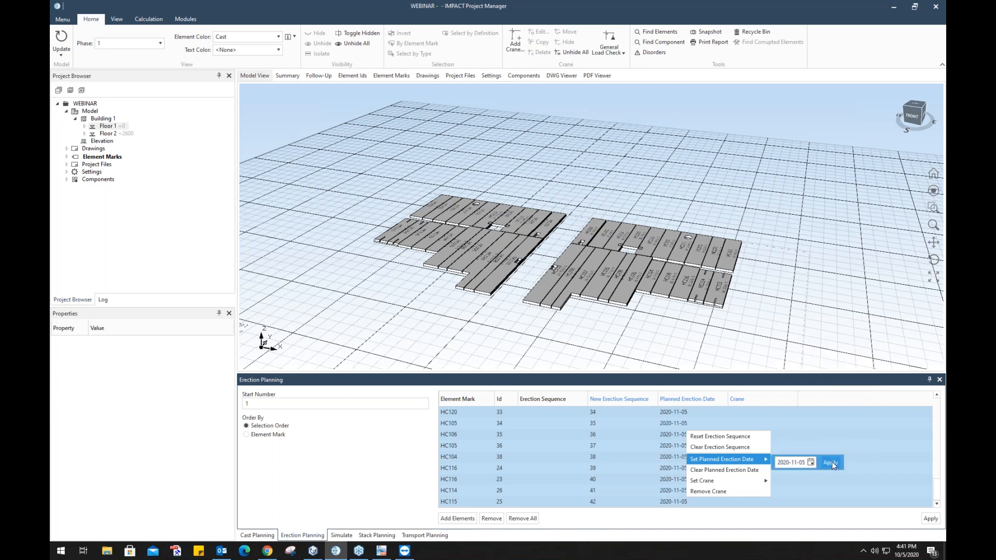
{"action": "left_click", "coordinate": [839, 327]}
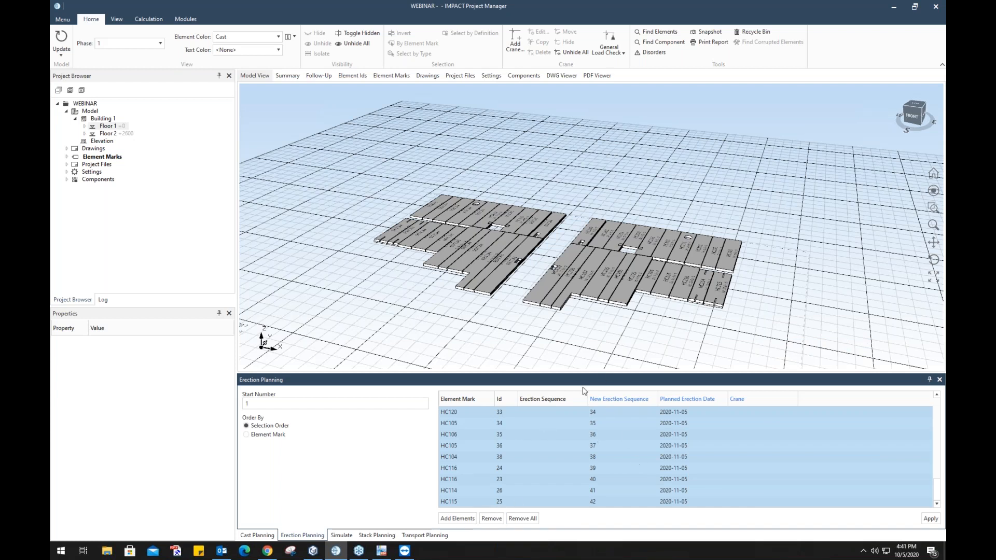
{"action": "middle_click_drag", "start_coordinate": [796, 308], "coordinate": [717, 251]}
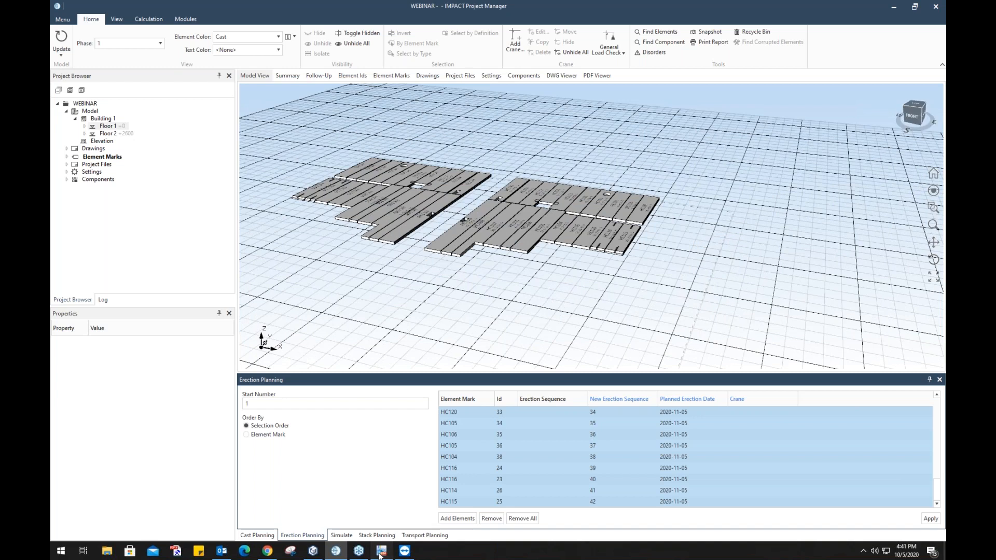
Switch to the presentation in PDF-XChange Viewer and show the Erection Planning and Crane Location Planning slides.
{"action": "left_click", "coordinate": [382, 552]}
{"action": "scroll", "coordinate": [536, 288], "scroll_direction": "down", "scroll_amount": 1}
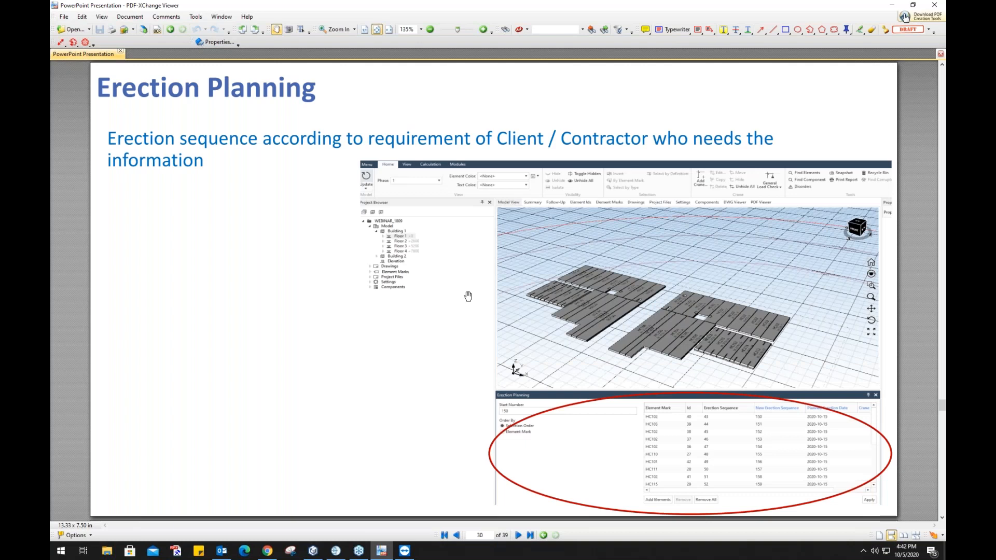
{"action": "scroll", "coordinate": [468, 296], "scroll_direction": "down", "scroll_amount": 1}
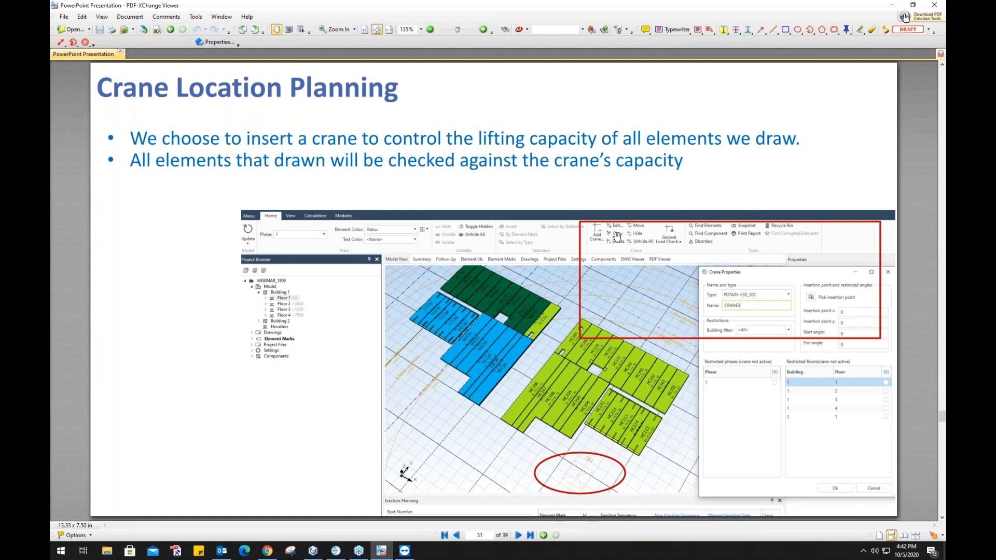
Return to IMPACT Project Manager and start adding a crane of type POTAIN H30_30C named CRANE3.
{"action": "left_click", "coordinate": [381, 553]}
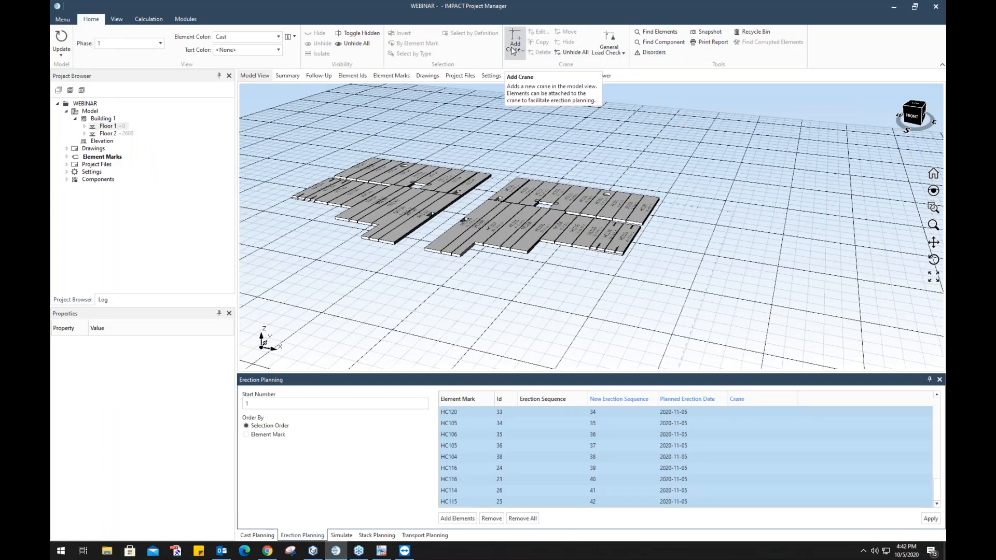
{"action": "left_click", "coordinate": [515, 40]}
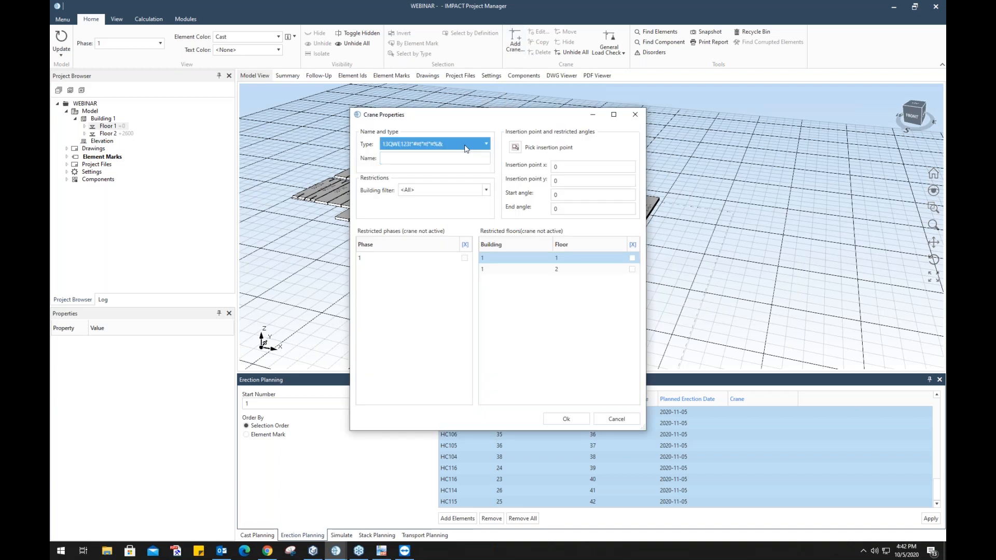
{"action": "left_click", "coordinate": [485, 144]}
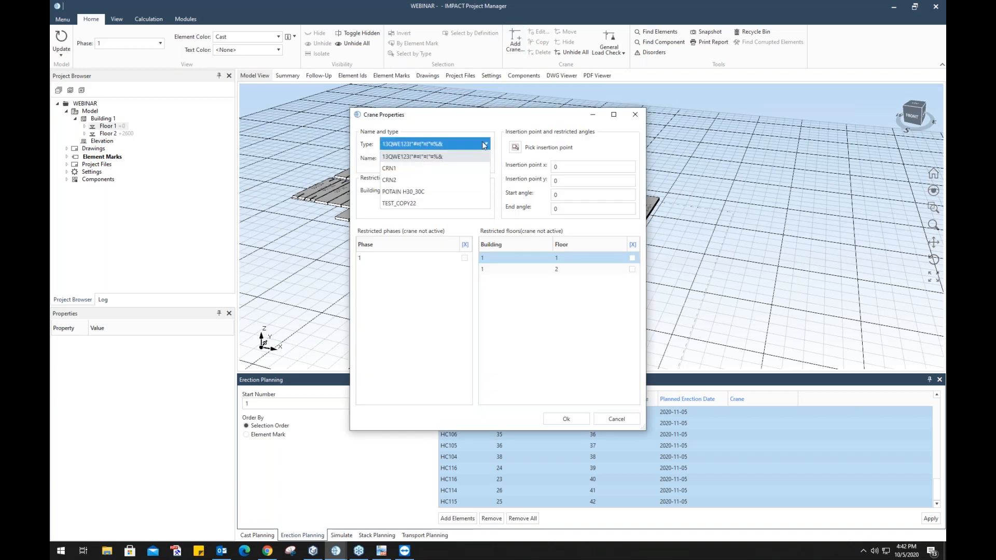
{"action": "left_click", "coordinate": [435, 192]}
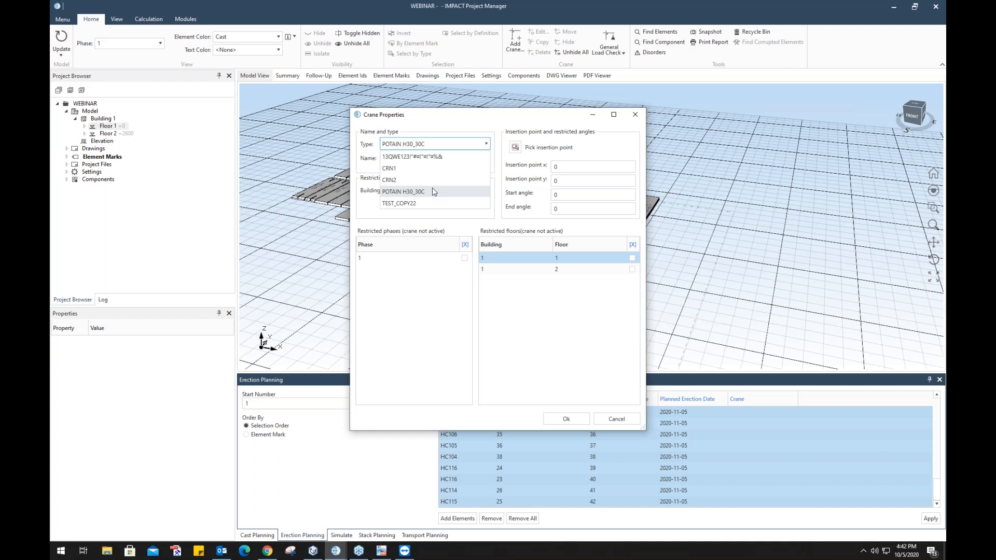
{"action": "left_click", "coordinate": [424, 160]}
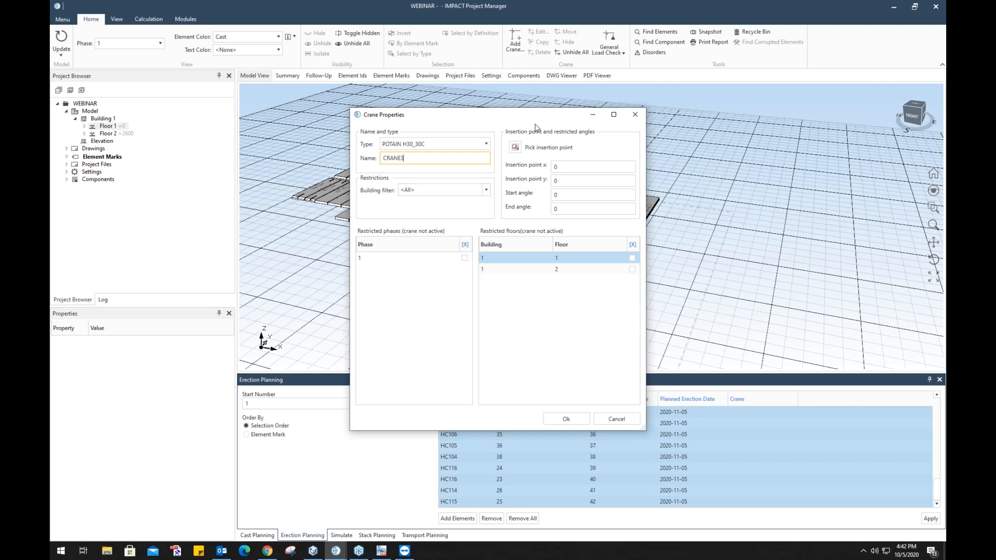
Place CRANE3 in front of the Floor 1 slabs at insertion point x 35236, y 8867 and accept the crane properties.
{"action": "left_click", "coordinate": [515, 148]}
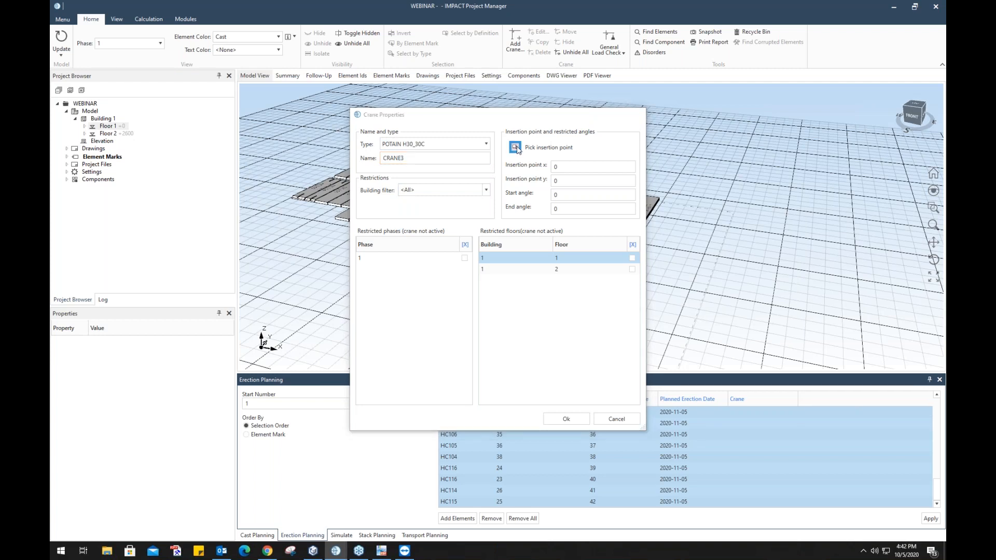
{"action": "scroll", "coordinate": [616, 287], "scroll_direction": "down", "scroll_amount": 2}
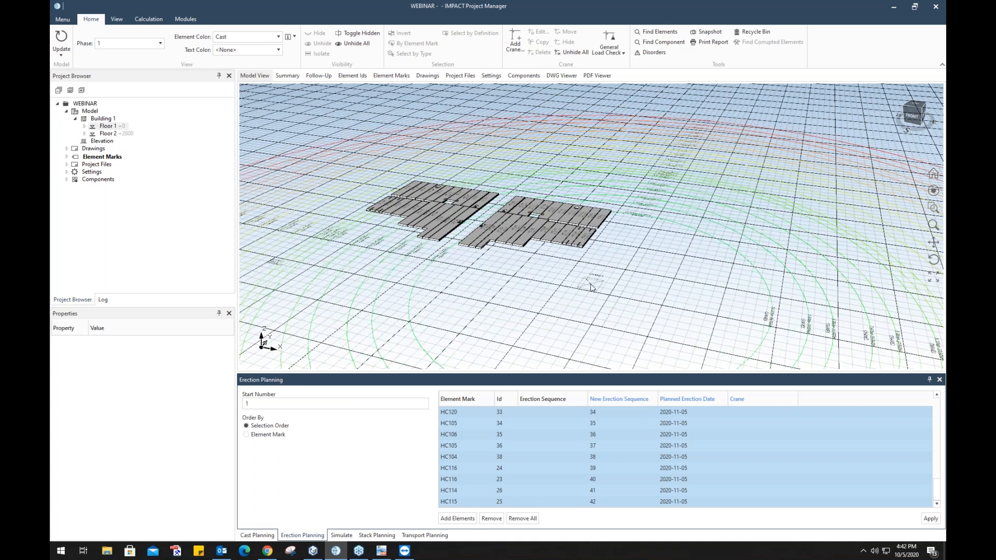
{"action": "left_click", "coordinate": [591, 287]}
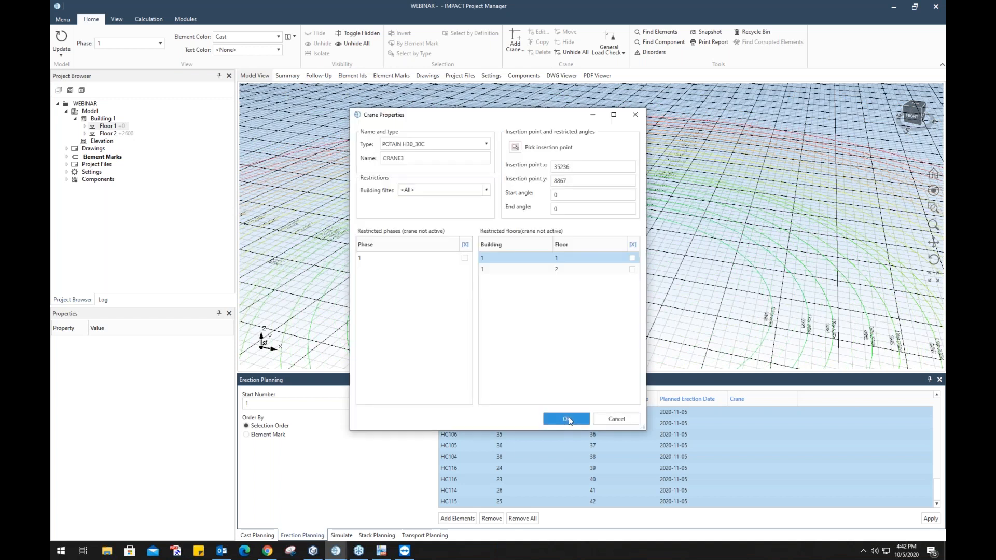
{"action": "left_click", "coordinate": [566, 419]}
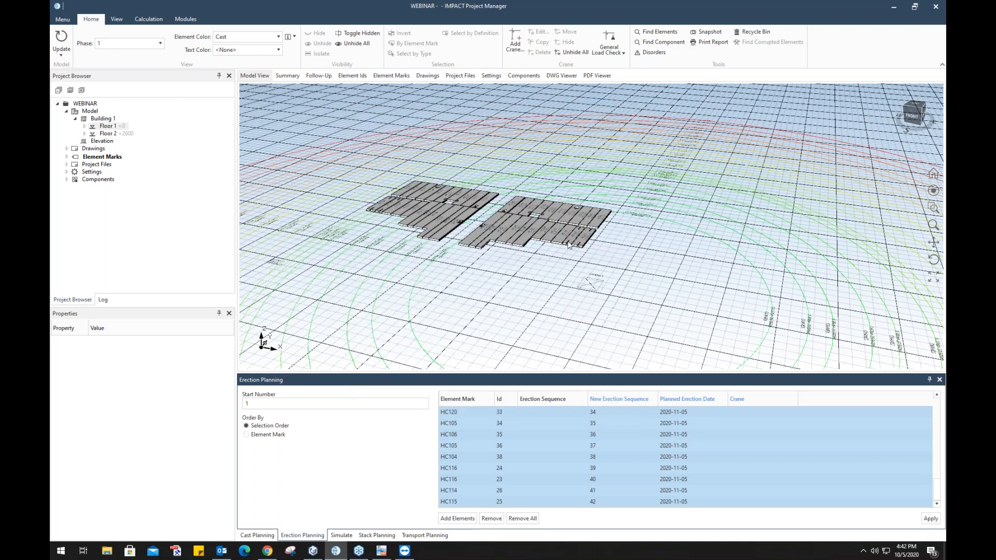
{"action": "scroll", "coordinate": [569, 245], "scroll_direction": "down", "scroll_amount": 5}
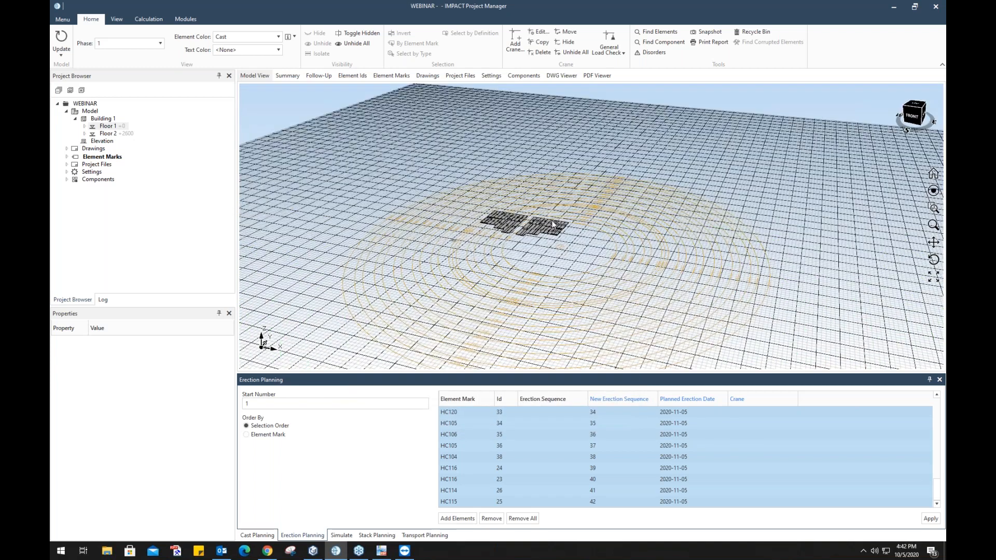
{"action": "scroll", "coordinate": [553, 224], "scroll_direction": "up", "scroll_amount": 3}
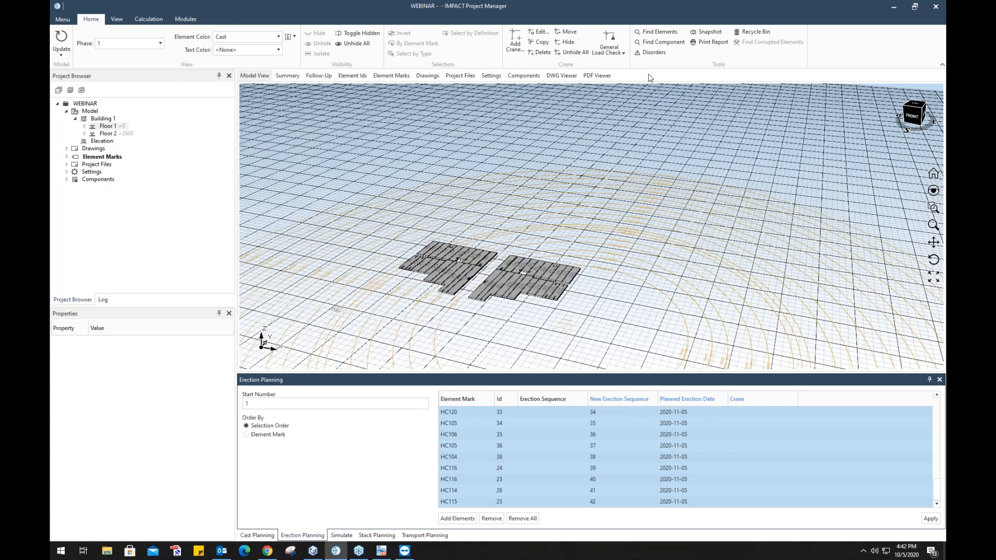
Run a General Load Check on the hollow core slabs and close its completion dialog.
{"action": "left_click", "coordinate": [609, 54]}
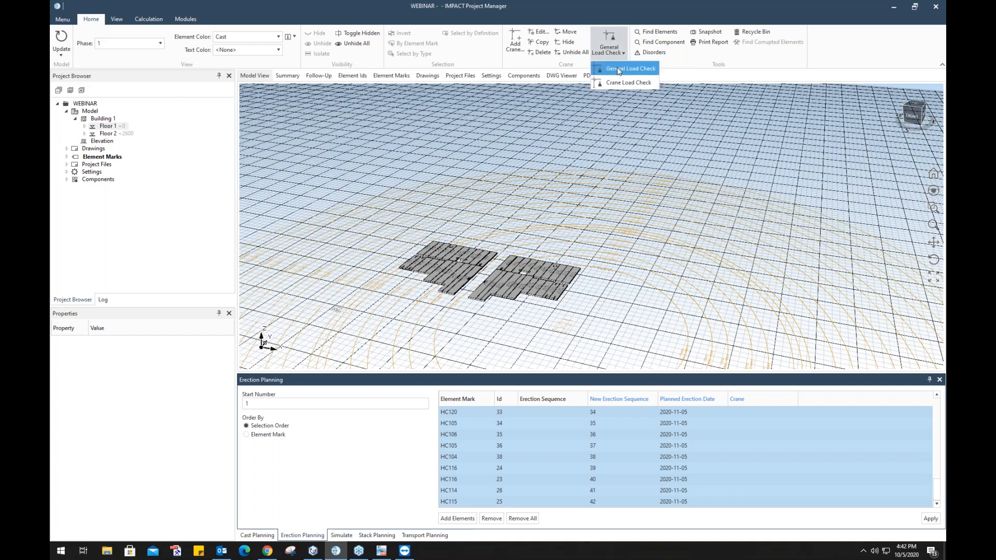
{"action": "left_click", "coordinate": [618, 69]}
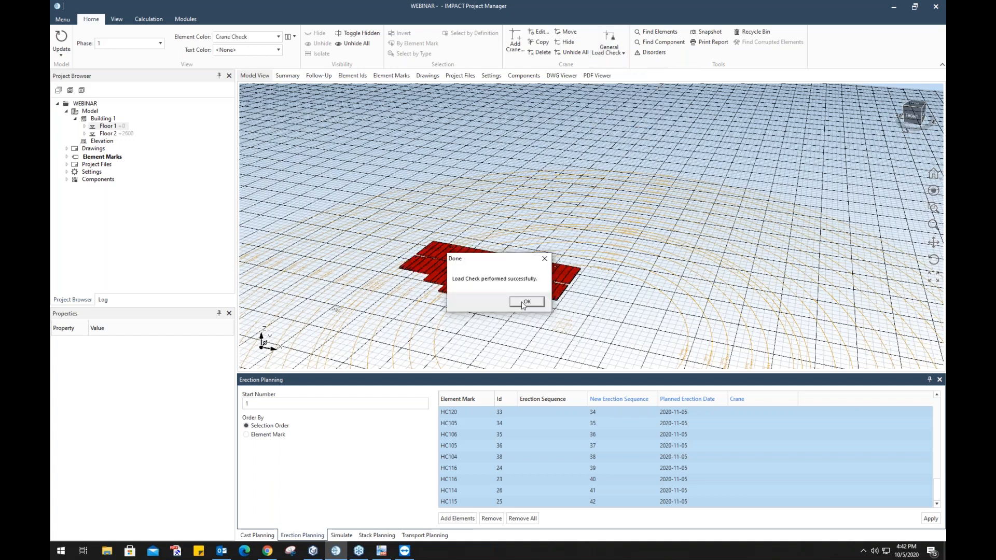
{"action": "left_click", "coordinate": [525, 303]}
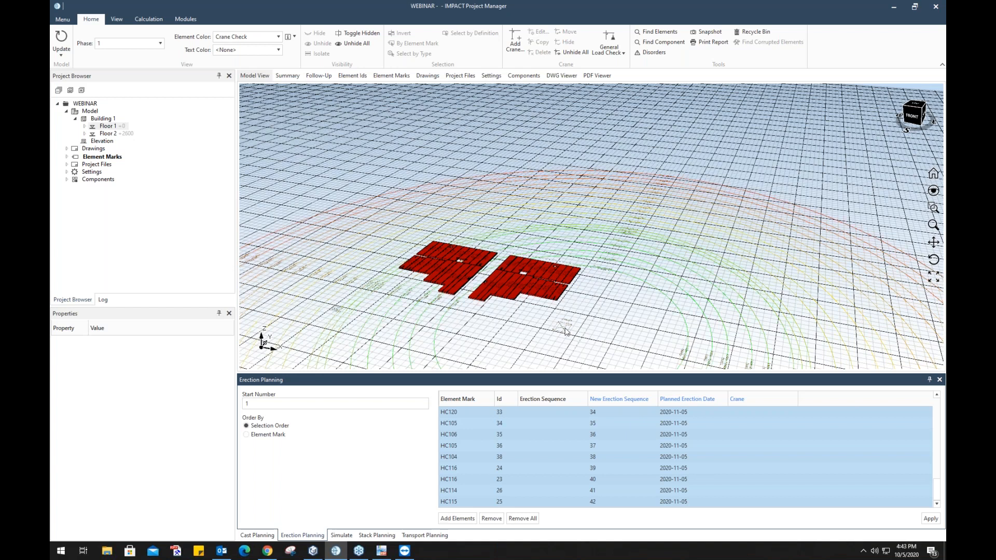
Delete the crane placed in front of the Floor 1 slabs.
{"action": "left_click", "coordinate": [565, 331]}
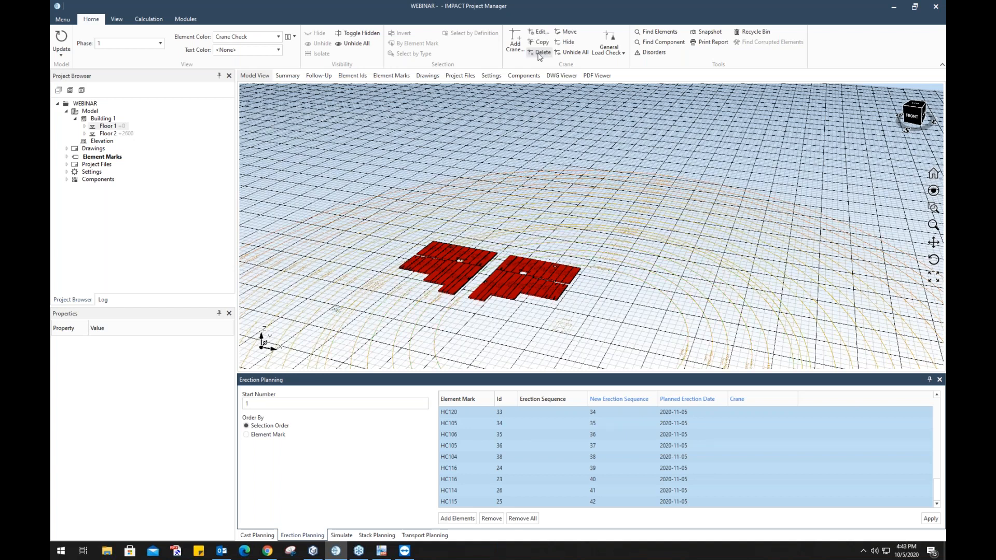
{"action": "left_click", "coordinate": [541, 52]}
{"action": "left_click", "coordinate": [479, 320]}
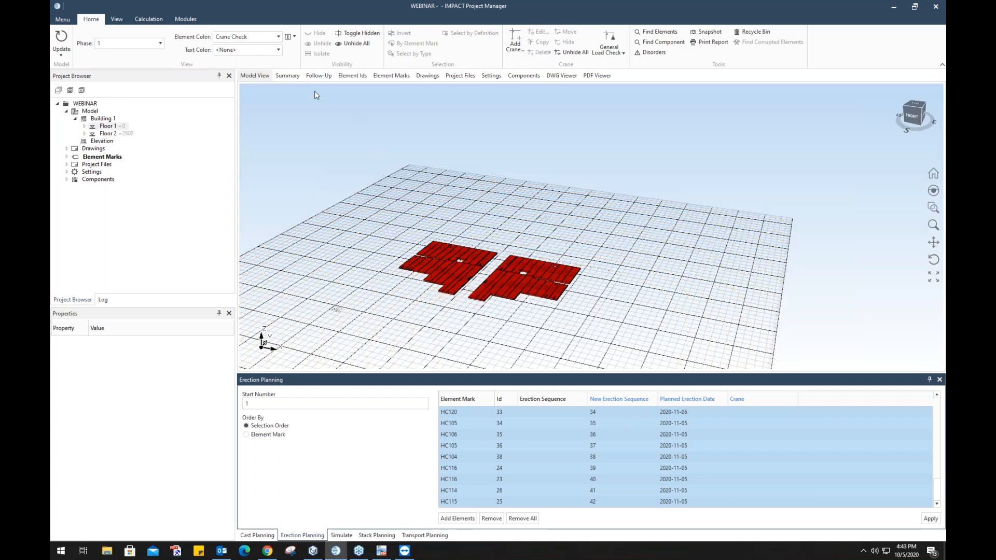
Color the model elements by Status.
{"action": "left_click", "coordinate": [279, 36]}
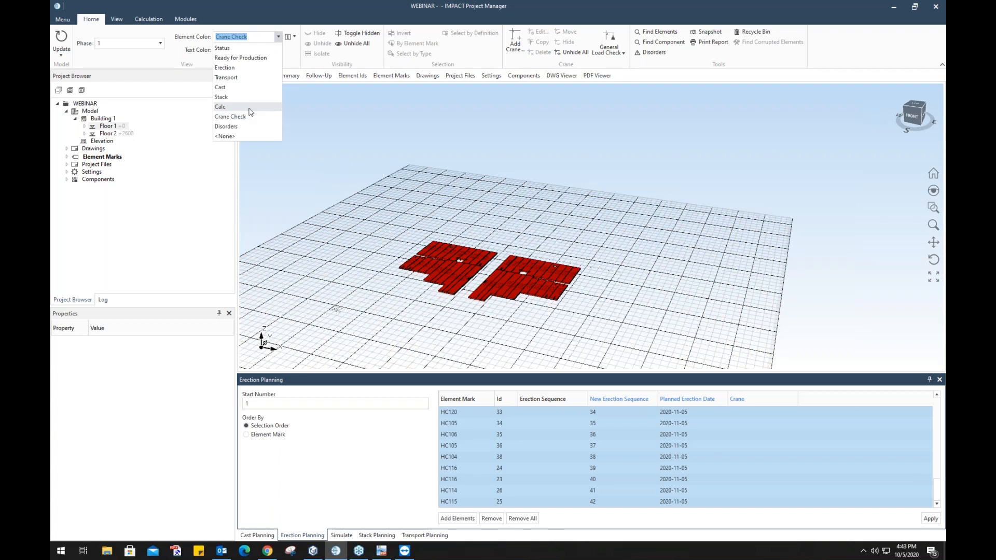
{"action": "left_click", "coordinate": [240, 50]}
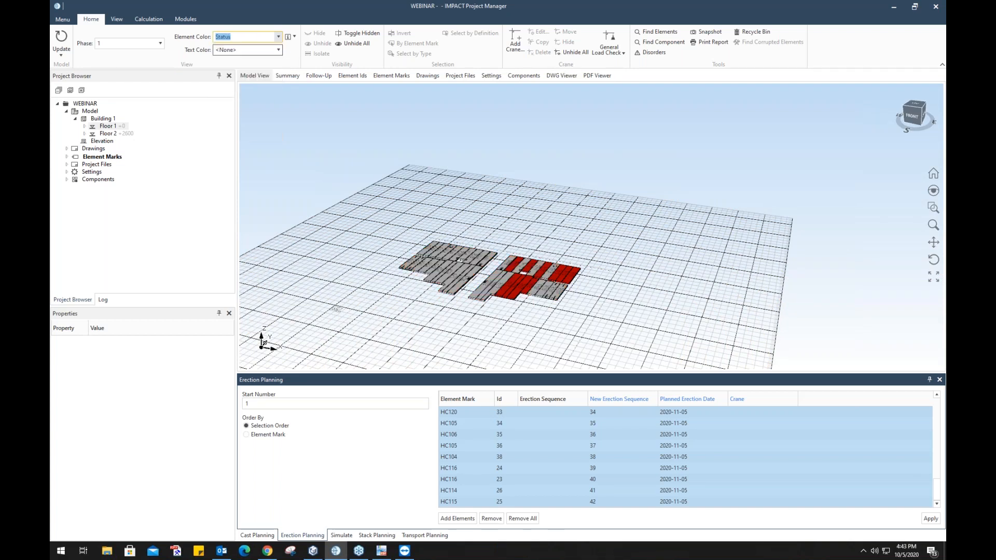
{"action": "left_click", "coordinate": [278, 36]}
{"action": "left_click", "coordinate": [249, 51]}
{"action": "scroll", "coordinate": [482, 244], "scroll_direction": "down", "scroll_amount": 2}
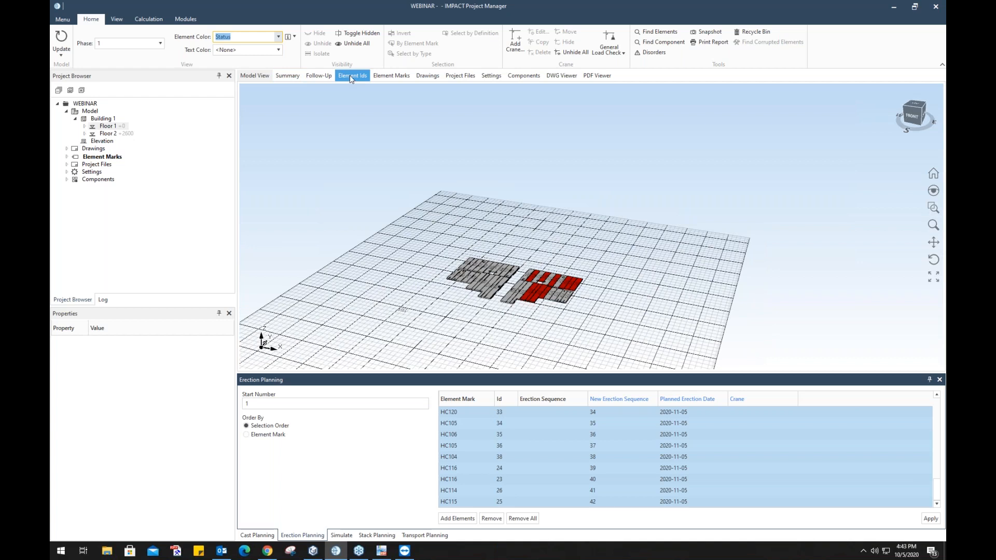
Open the Element Ids list and examine the slabs' status, erection sequence, planned date and ready-for-production columns.
{"action": "left_click", "coordinate": [351, 77]}
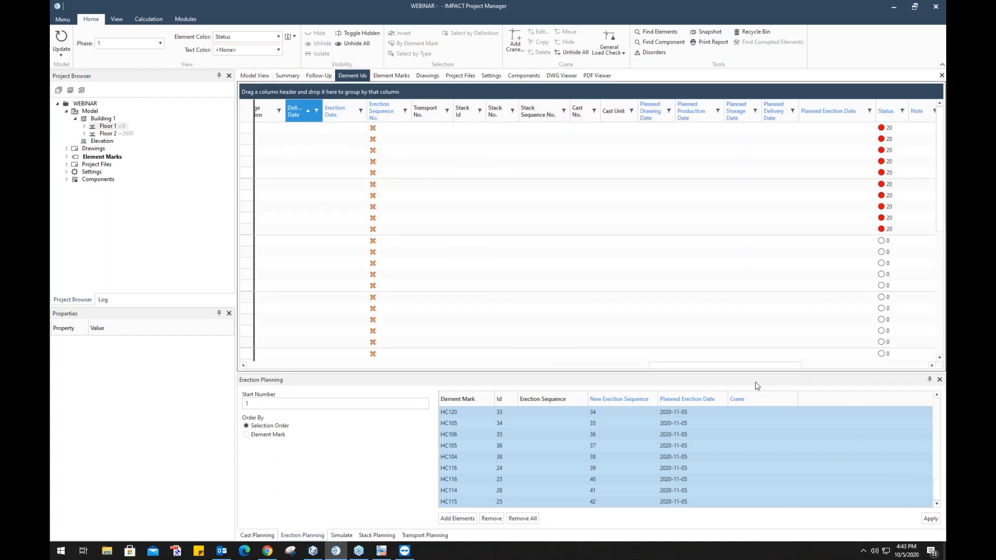
{"action": "left_click_drag", "start_coordinate": [766, 367], "coordinate": [332, 366]}
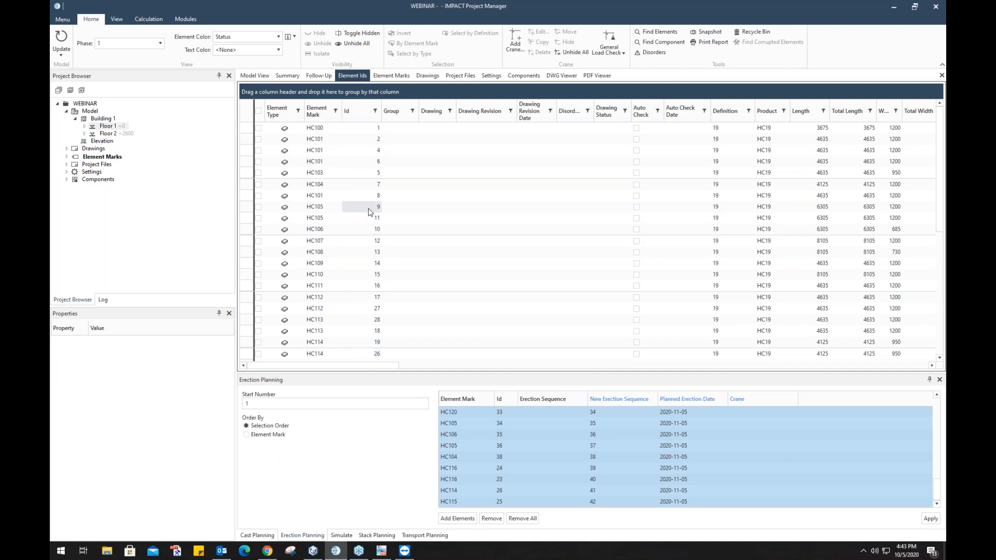
{"action": "left_click_drag", "start_coordinate": [376, 369], "coordinate": [817, 409]}
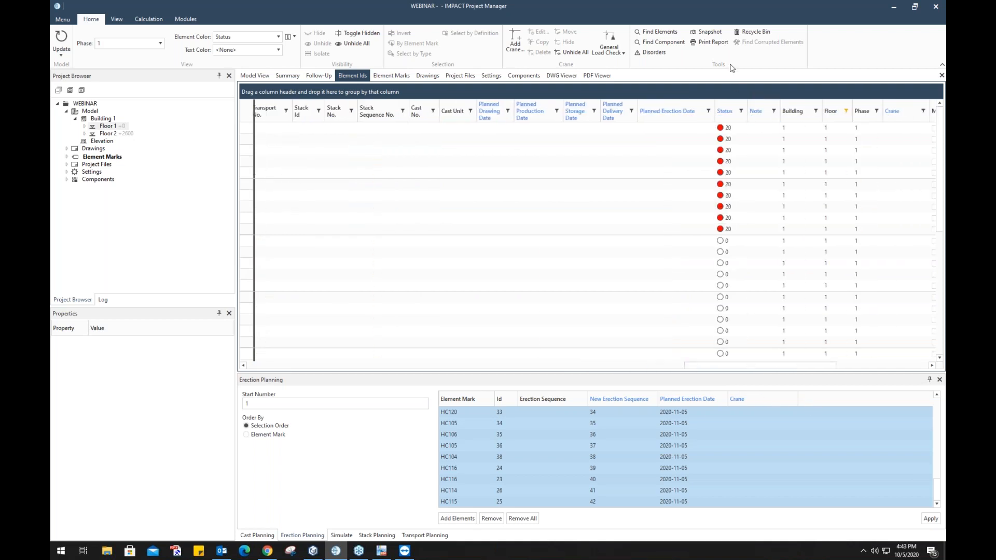
{"action": "left_click_drag", "start_coordinate": [724, 367], "coordinate": [700, 367]}
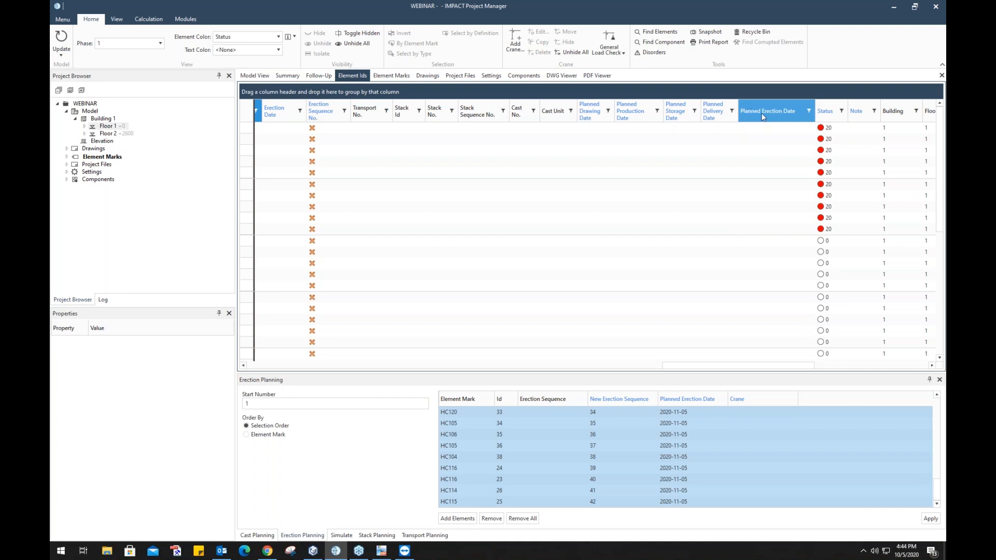
{"action": "left_click_drag", "start_coordinate": [763, 369], "coordinate": [710, 369]}
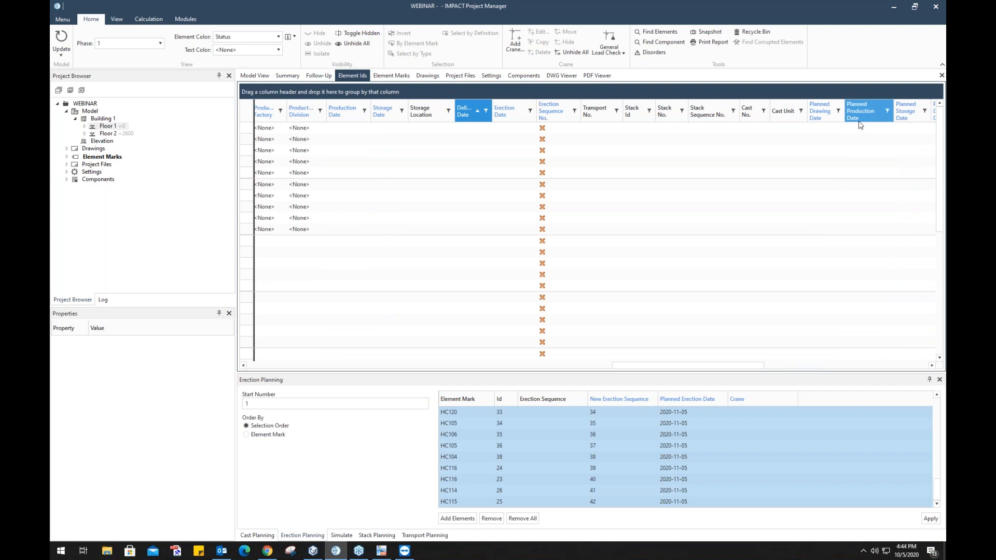
{"action": "mouse_move", "coordinate": [820, 115]}
{"action": "left_mouse_down"}
{"action": "mouse_move", "coordinate": [822, 298]}
{"action": "mouse_move", "coordinate": [859, 229]}
{"action": "mouse_move", "coordinate": [860, 125]}
{"action": "left_mouse_up"}
{"action": "left_click_drag", "start_coordinate": [724, 369], "coordinate": [658, 367]}
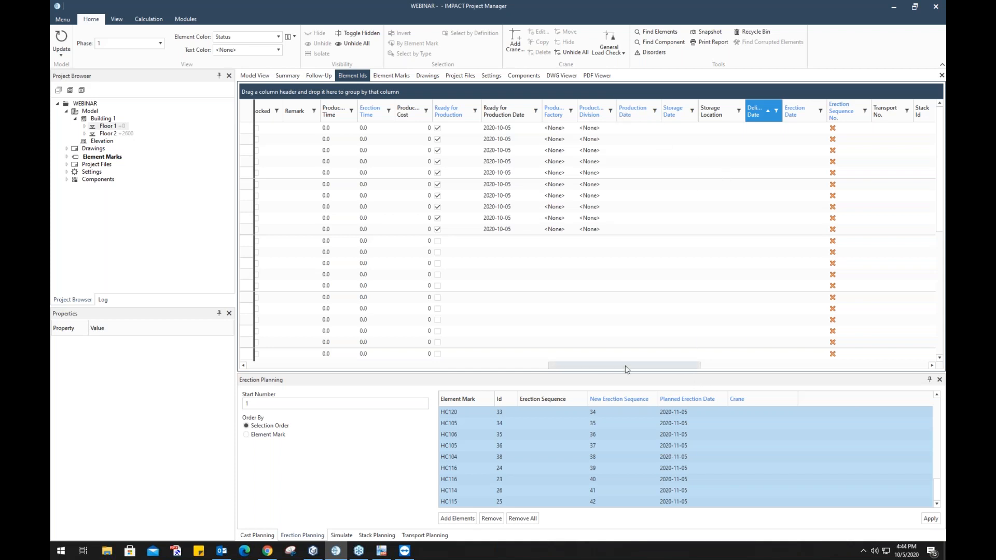
Apply the erection planning to the listed Floor 1 slabs, with the Planned Erection Date column in view.
{"action": "left_click_drag", "start_coordinate": [626, 369], "coordinate": [763, 369]}
{"action": "scroll", "coordinate": [787, 370], "scroll_direction": "right", "scroll_amount": 3}
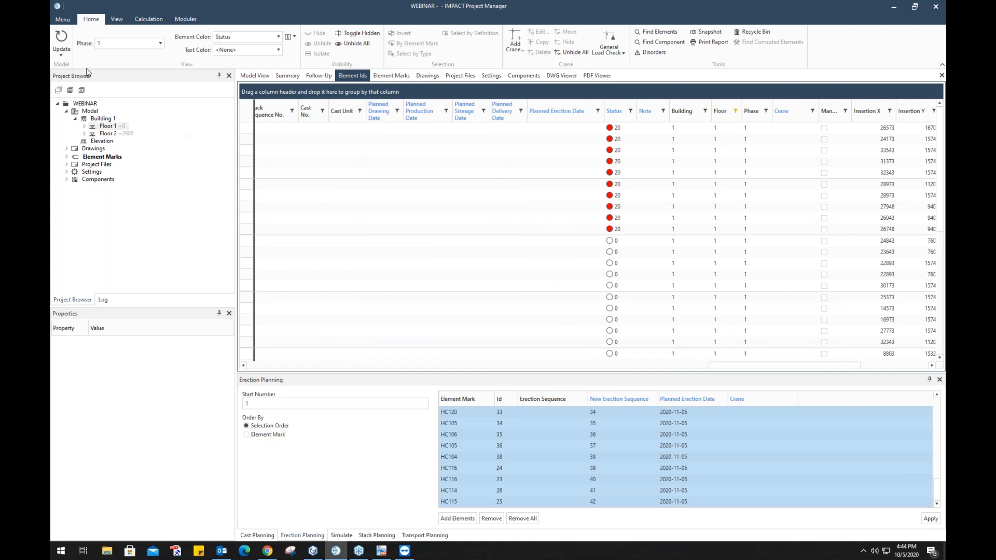
{"action": "left_click", "coordinate": [929, 519]}
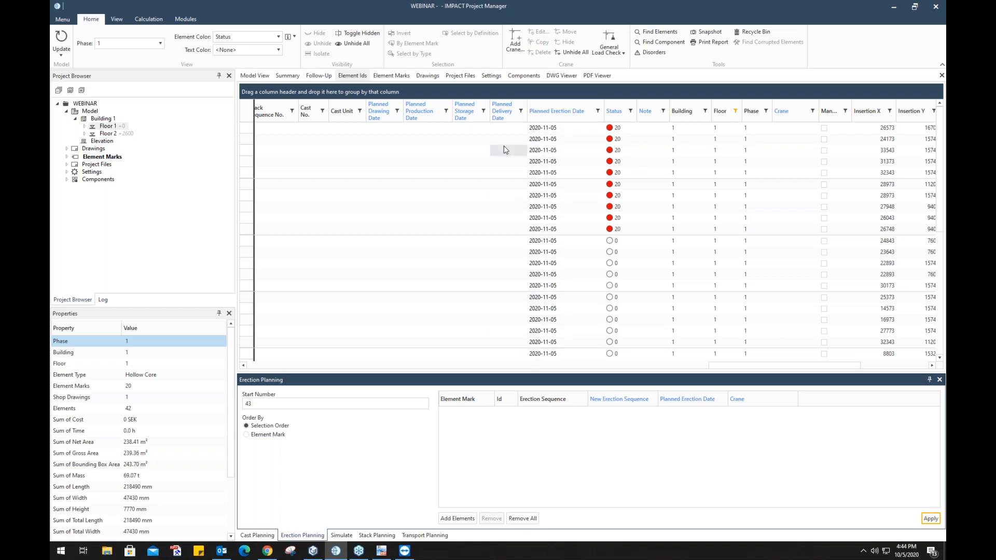
Change the planned production date of all Floor 1 elements to 14 days before their PlannedErectionDate.
{"action": "left_click_drag", "start_coordinate": [423, 130], "coordinate": [424, 394]}
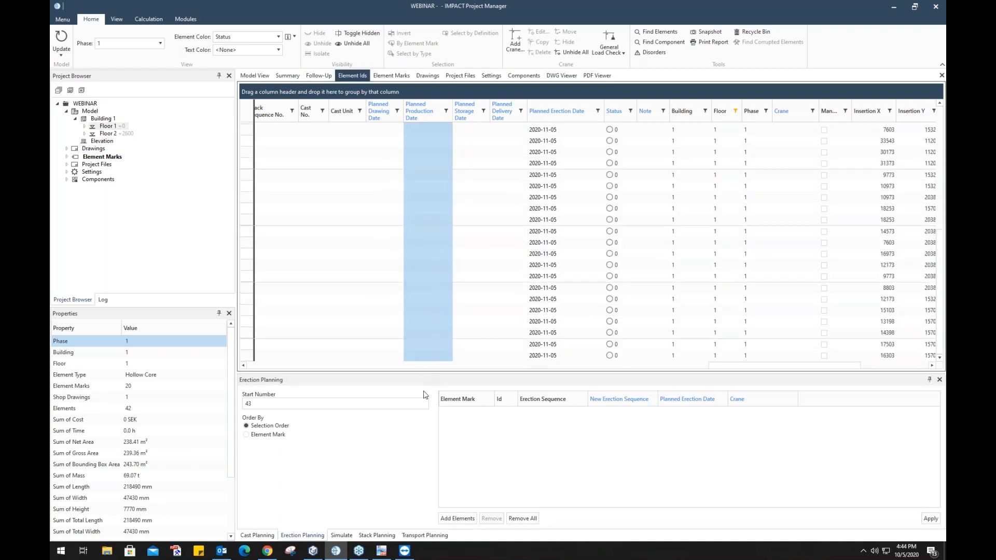
{"action": "right_click", "coordinate": [425, 178]}
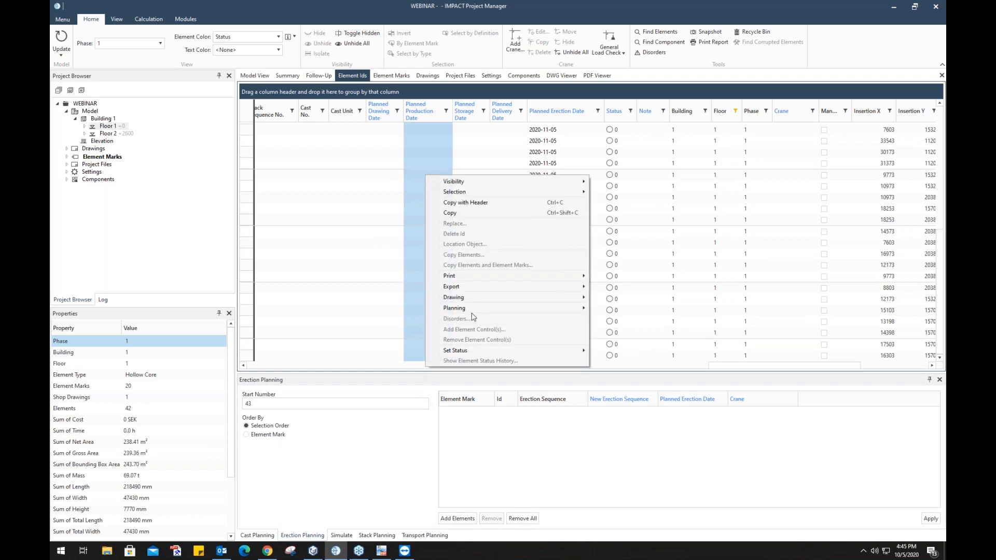
{"action": "mouse_move", "coordinate": [475, 306]}
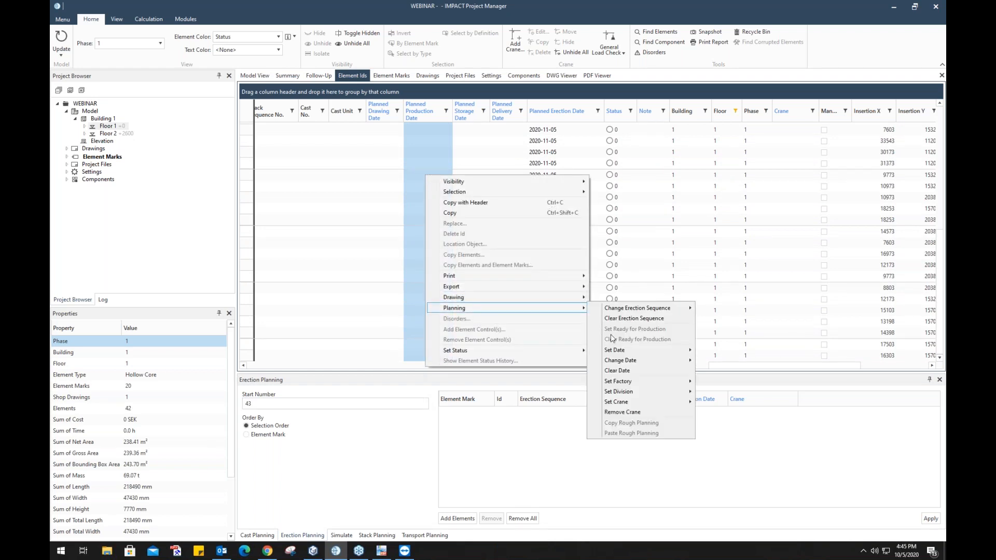
{"action": "mouse_move", "coordinate": [640, 361]}
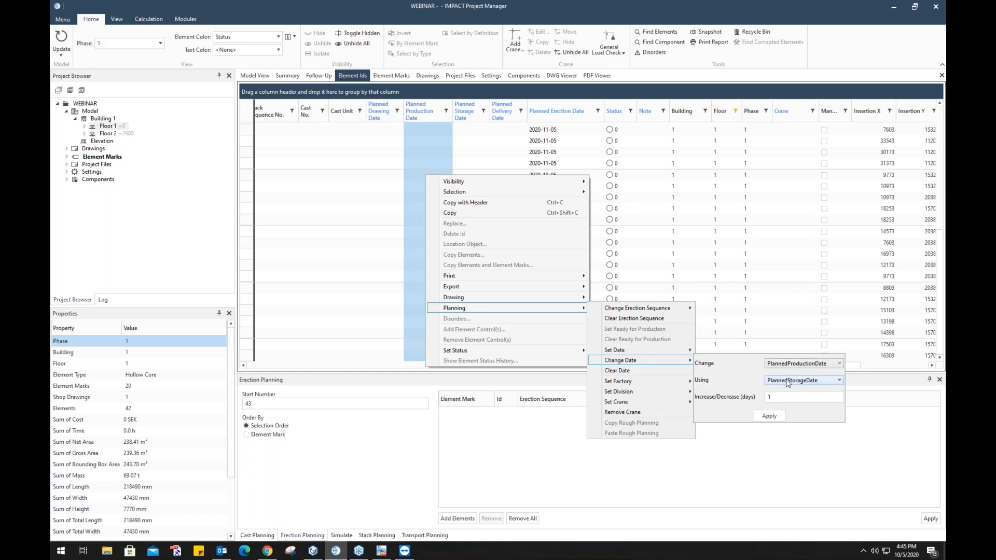
{"action": "left_click", "coordinate": [788, 383]}
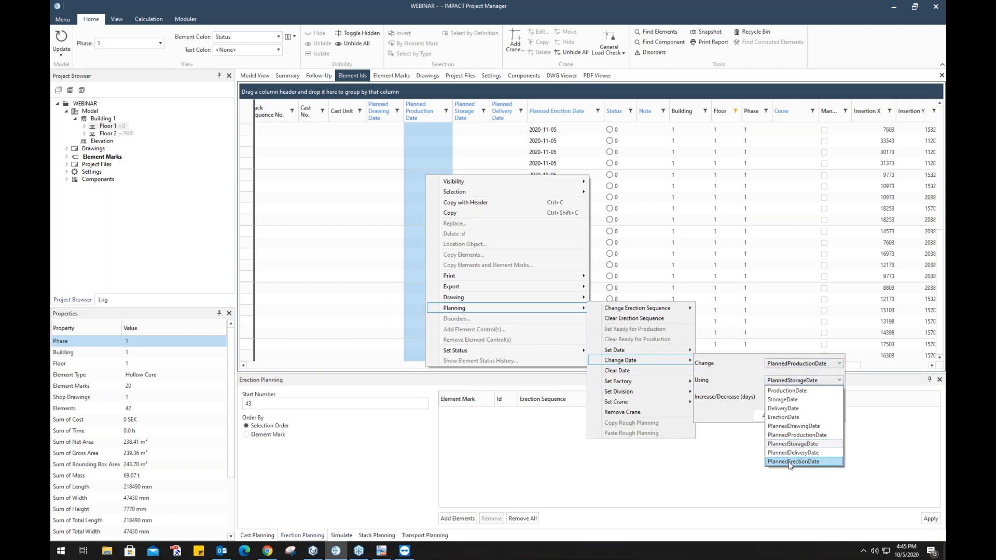
{"action": "left_click", "coordinate": [789, 462]}
{"action": "left_click", "coordinate": [781, 402]}
{"action": "left_click", "coordinate": [780, 397]}
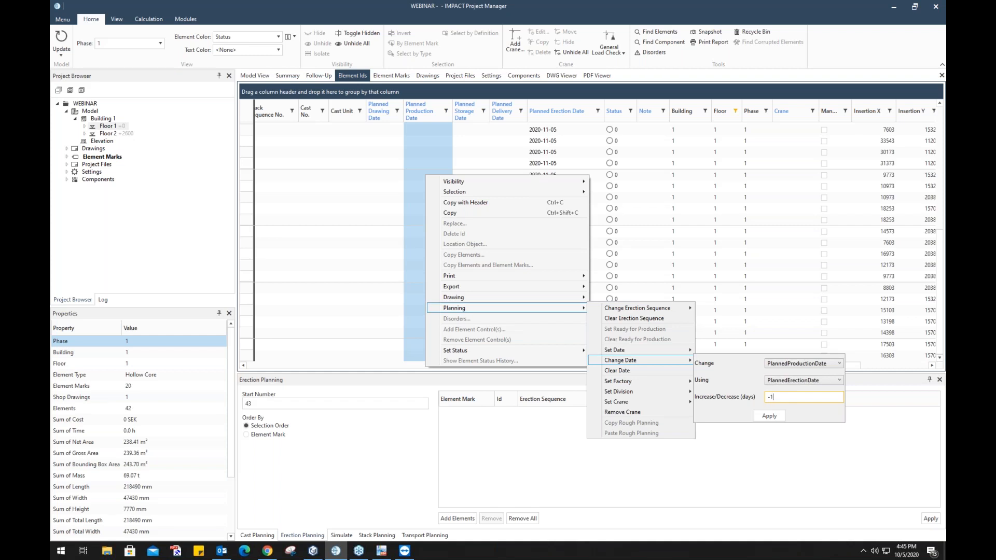
{"action": "left_click", "coordinate": [771, 417]}
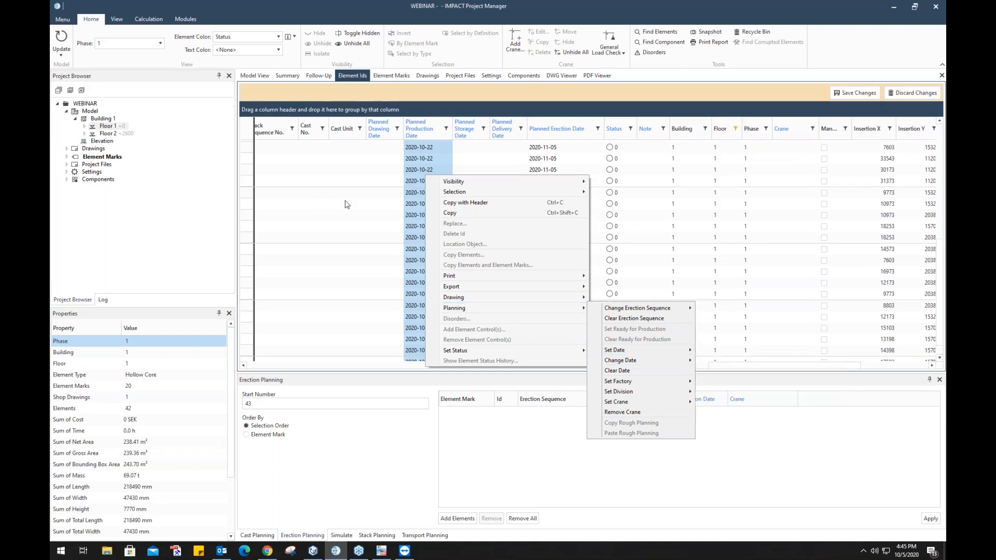
{"action": "left_click", "coordinate": [346, 203]}
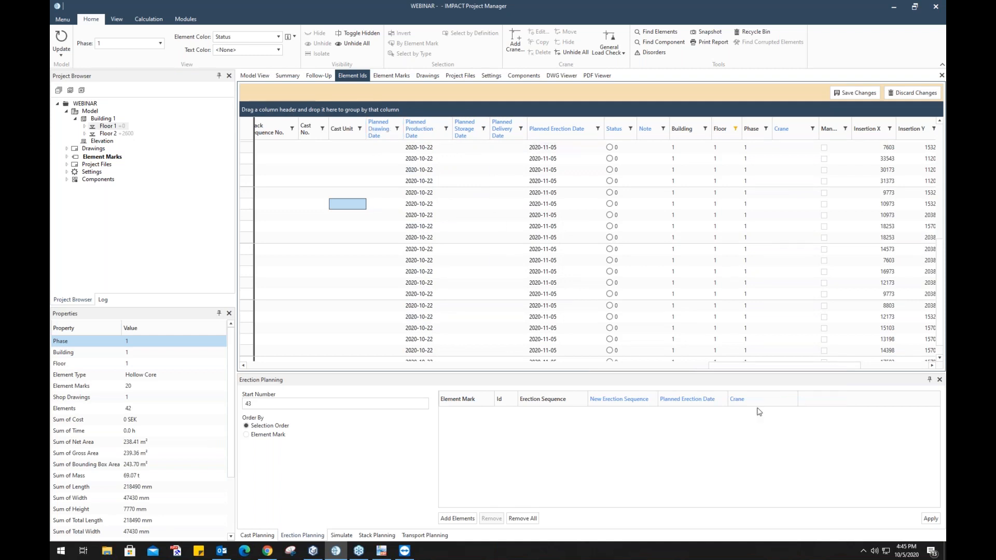
{"action": "left_click_drag", "start_coordinate": [776, 372], "coordinate": [503, 387]}
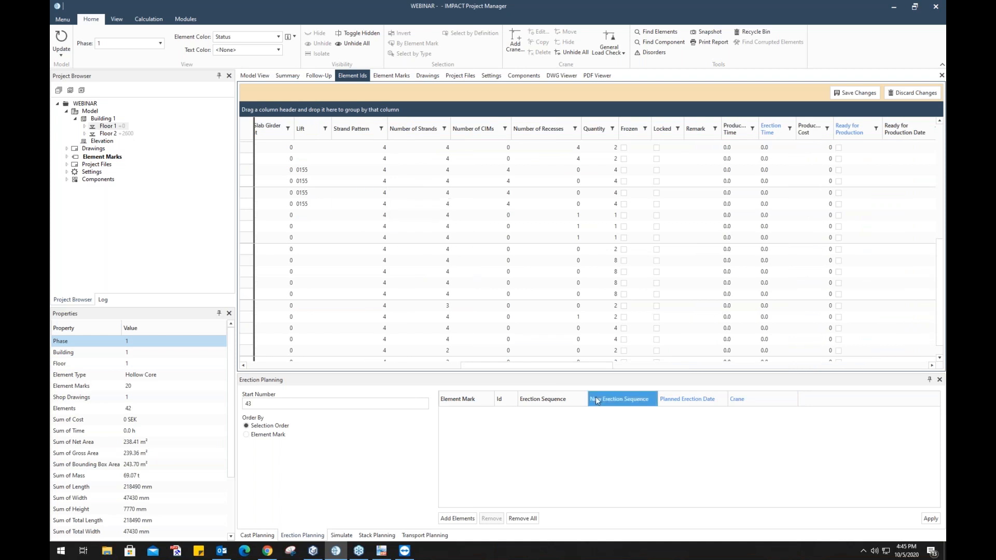
{"action": "left_click_drag", "start_coordinate": [571, 368], "coordinate": [460, 369]}
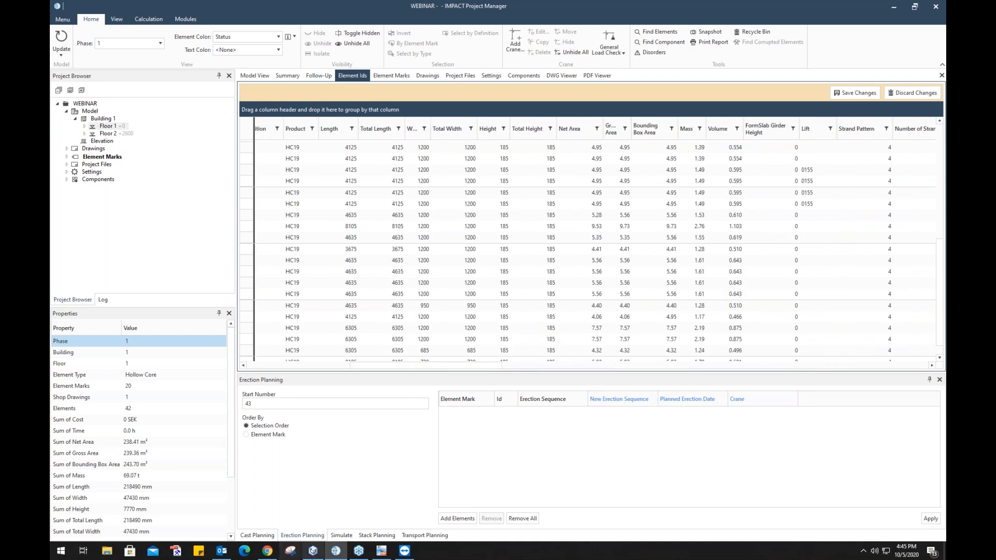
Switch to PDF-XChange Viewer to show the Simulate the Erection sequence slide, and return to IMPACT Project Manager.
{"action": "left_click", "coordinate": [382, 550]}
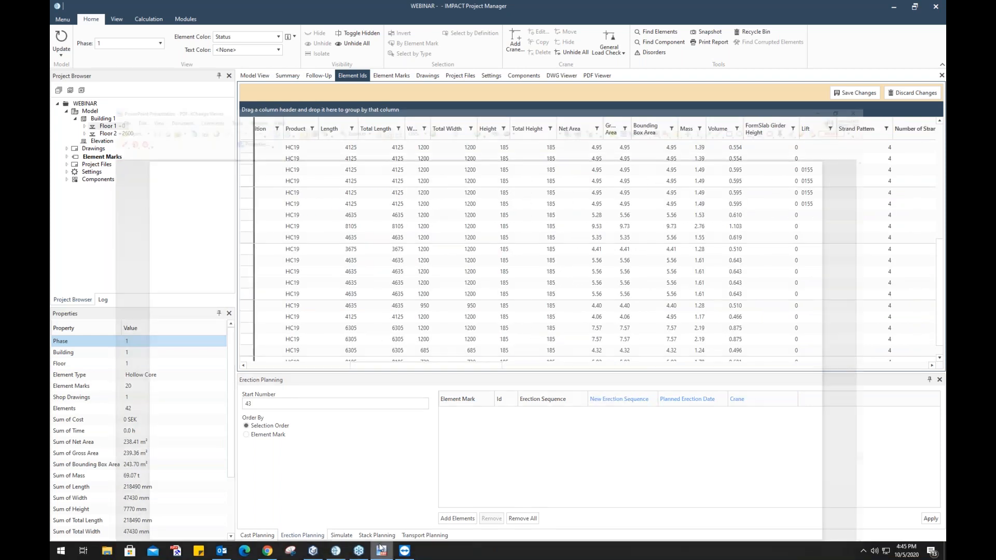
{"action": "scroll", "coordinate": [339, 272], "scroll_direction": "down", "scroll_amount": 2}
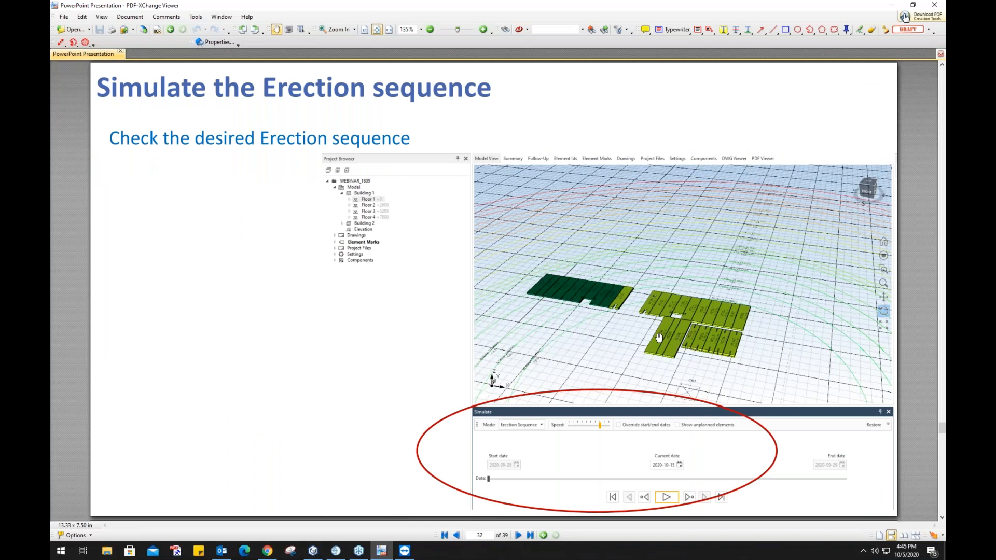
{"action": "left_click", "coordinate": [384, 552]}
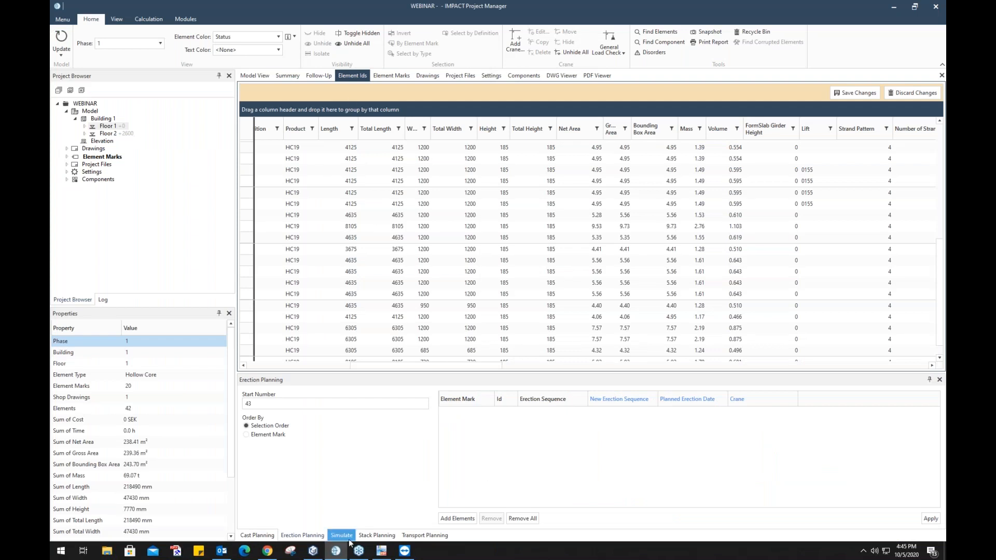
Run the Erection Sequence simulation in the Model View with unplanned elements hidden.
{"action": "left_click", "coordinate": [346, 536]}
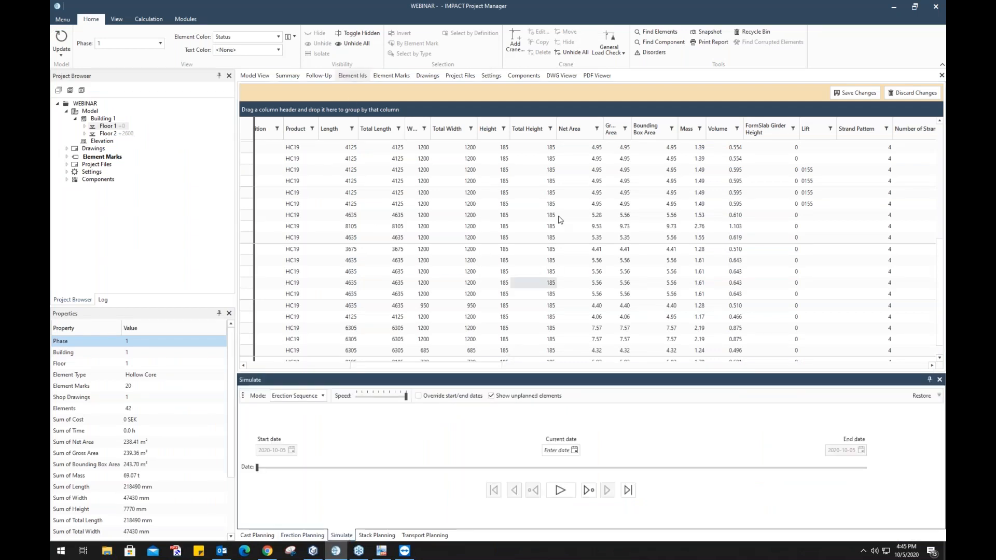
{"action": "left_click", "coordinate": [257, 76]}
{"action": "scroll", "coordinate": [558, 285], "scroll_direction": "up", "scroll_amount": 3}
{"action": "scroll", "coordinate": [608, 280], "scroll_direction": "up", "scroll_amount": 2}
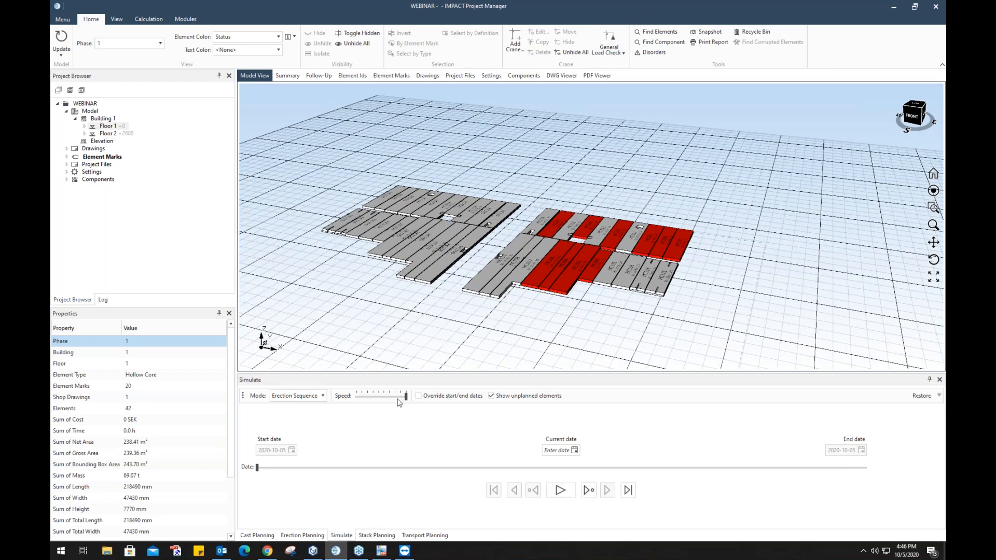
{"action": "left_click", "coordinate": [492, 396]}
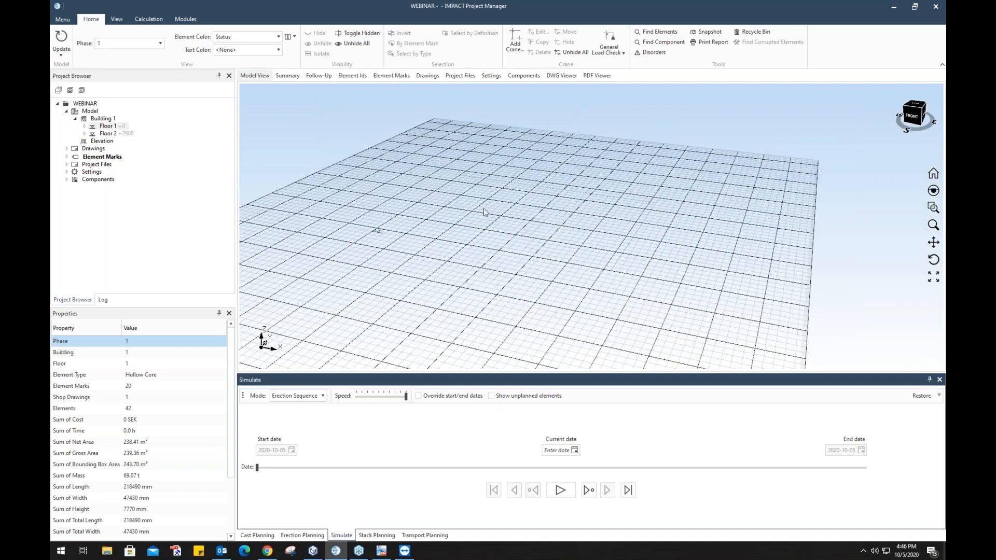
{"action": "scroll", "coordinate": [483, 207], "scroll_direction": "up", "scroll_amount": 2}
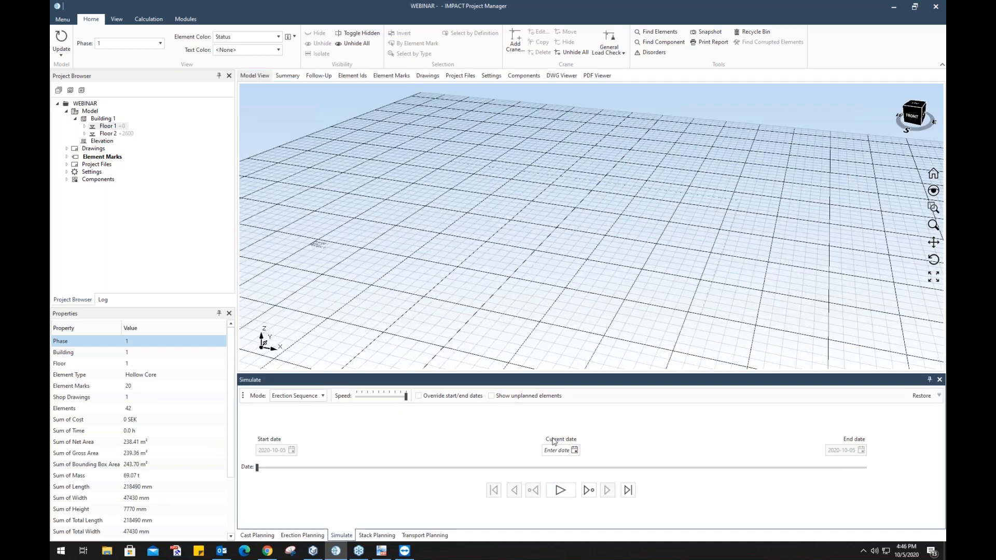
{"action": "left_click", "coordinate": [565, 492]}
{"action": "left_click", "coordinate": [558, 492]}
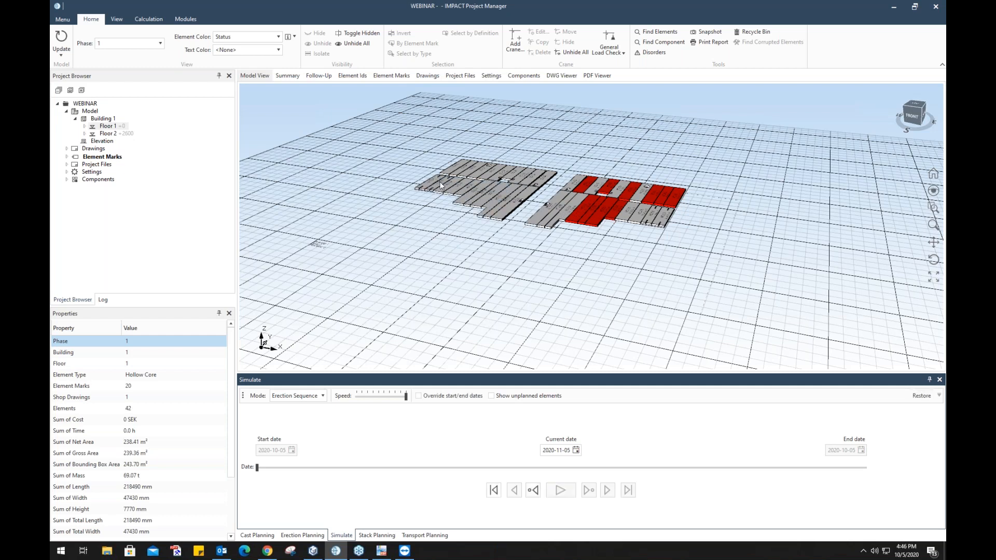
Switch to PDF-XChange Viewer to show the Cast Planning slide, and return to IMPACT Project Manager.
{"action": "left_click", "coordinate": [380, 554]}
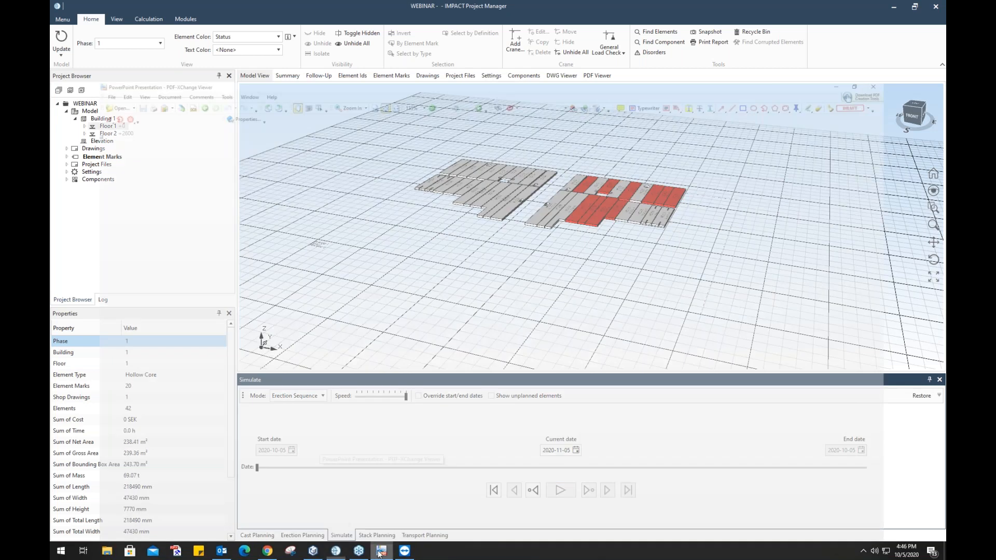
{"action": "scroll", "coordinate": [443, 307], "scroll_direction": "down", "scroll_amount": 1}
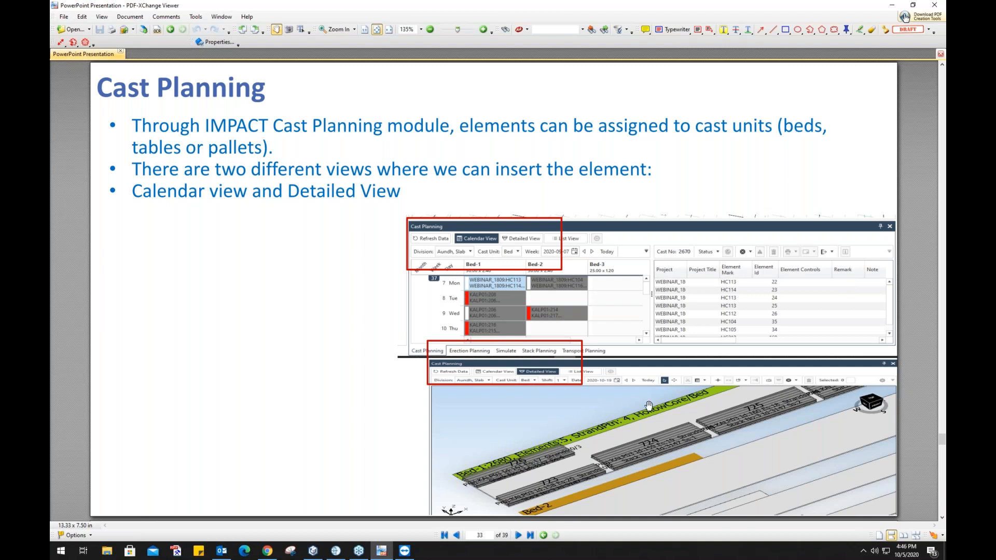
{"action": "left_click", "coordinate": [382, 553]}
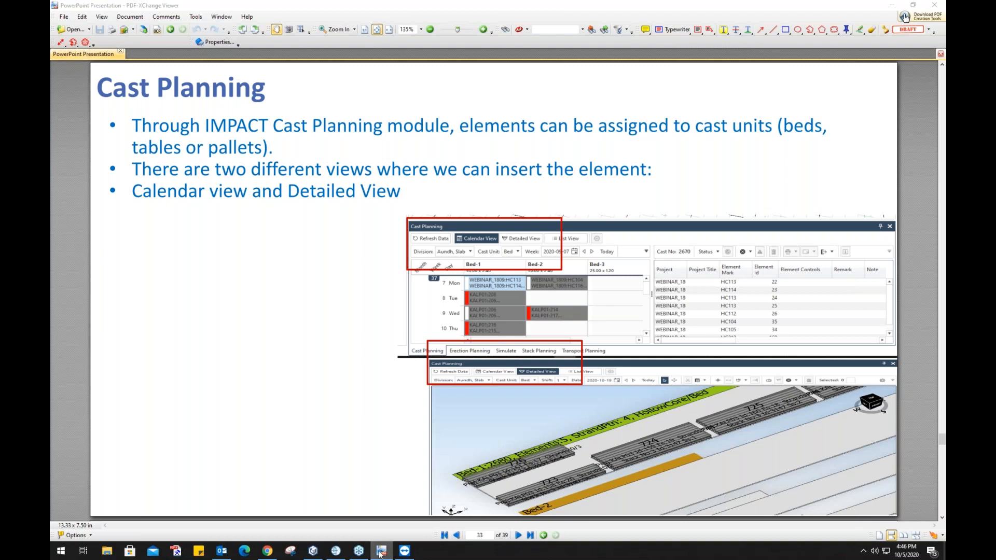
Open Cast Planning and select the rear row of slabs in both Floor 1 blocks with a crossing line.
{"action": "scroll", "coordinate": [512, 229], "scroll_direction": "up", "scroll_amount": 5}
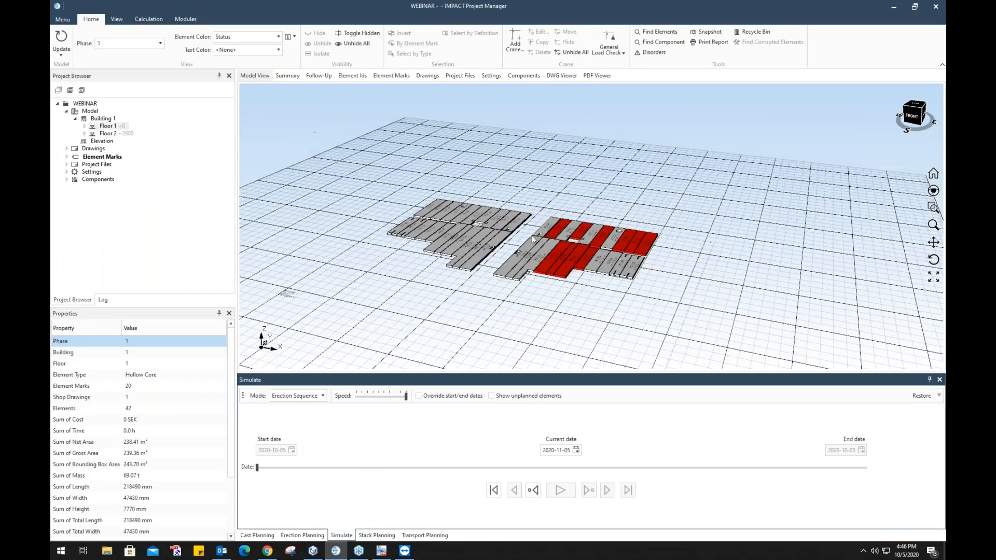
{"action": "left_click", "coordinate": [933, 259]}
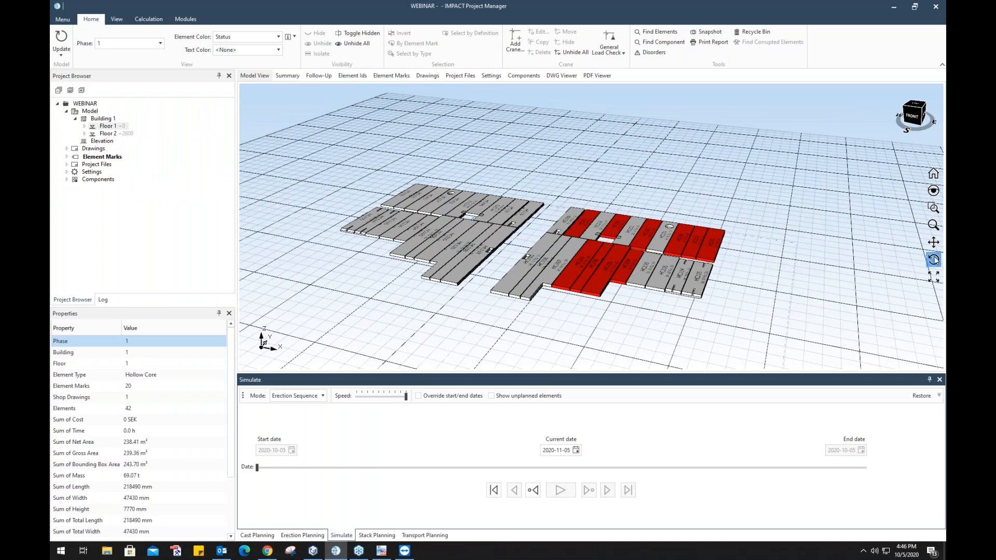
{"action": "left_click_drag", "start_coordinate": [663, 315], "coordinate": [856, 241]}
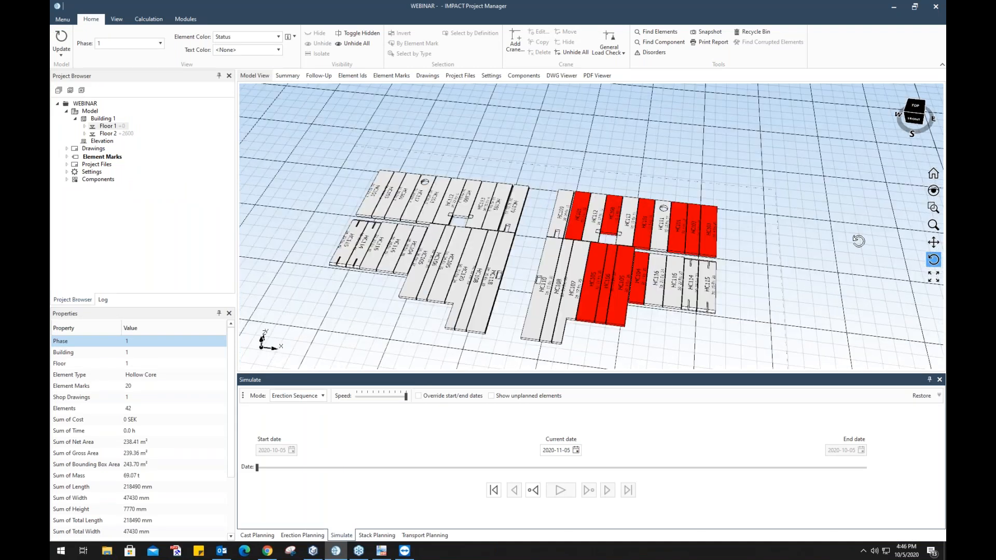
{"action": "left_click", "coordinate": [258, 536]}
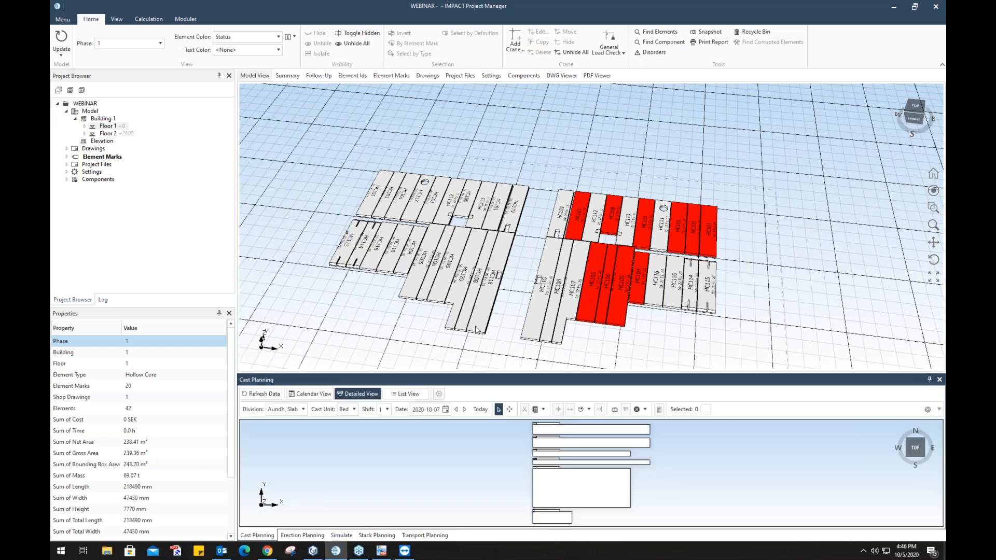
{"action": "scroll", "coordinate": [493, 205], "scroll_direction": "up", "scroll_amount": 1}
{"action": "scroll", "coordinate": [515, 197], "scroll_direction": "down", "scroll_amount": 1}
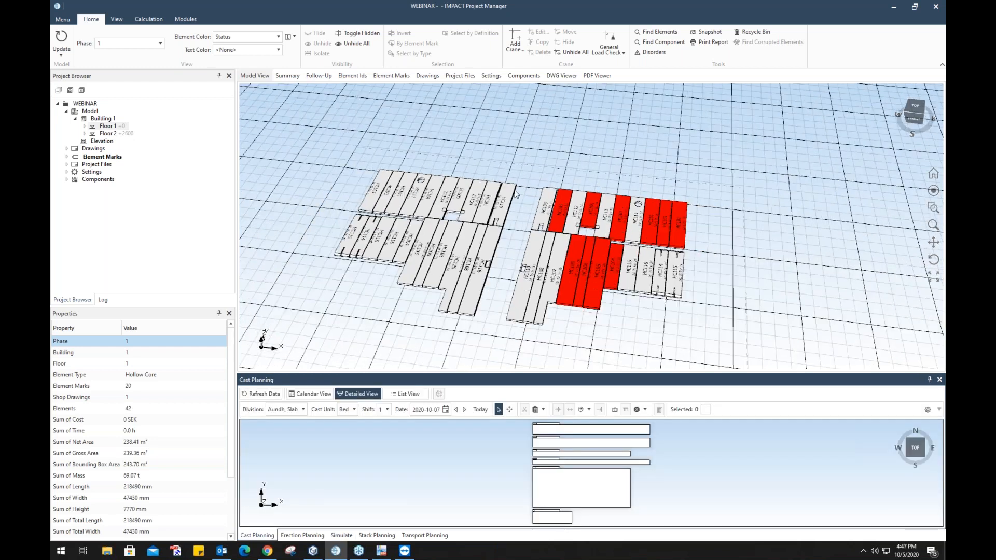
{"action": "left_click", "coordinate": [360, 183]}
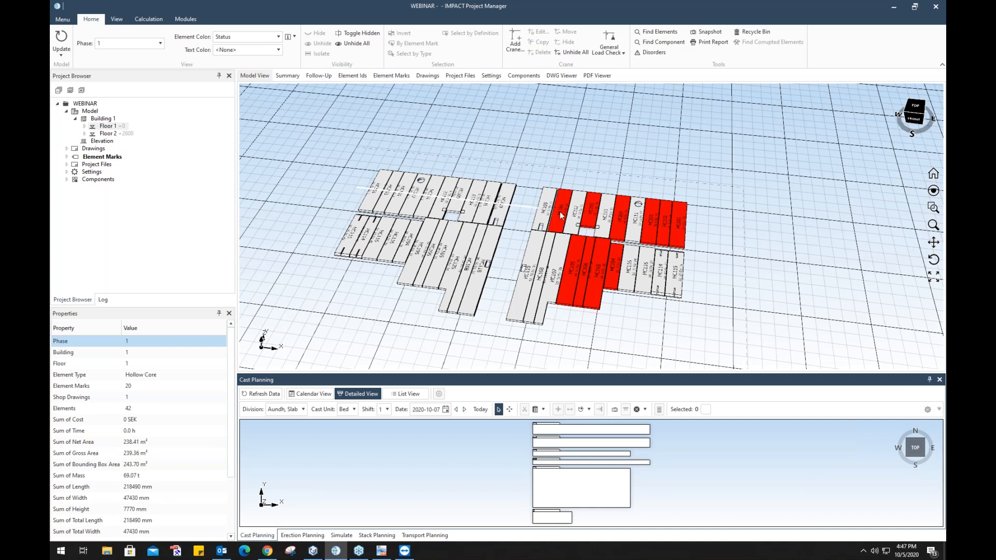
{"action": "left_click", "coordinate": [697, 228]}
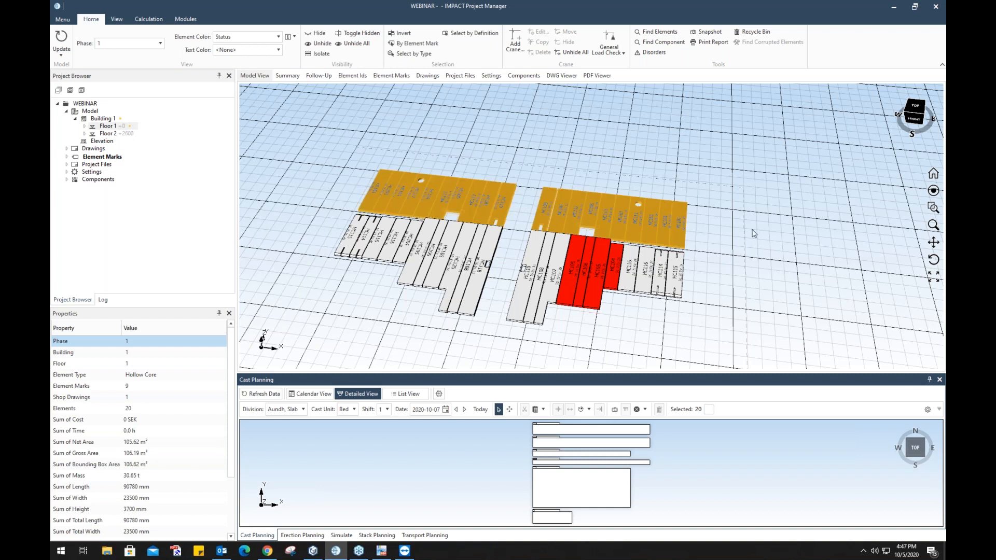
Open Auto Cast for the selected slabs and review the Element Alignment on Cast and Cast Order options.
{"action": "left_click", "coordinate": [439, 394]}
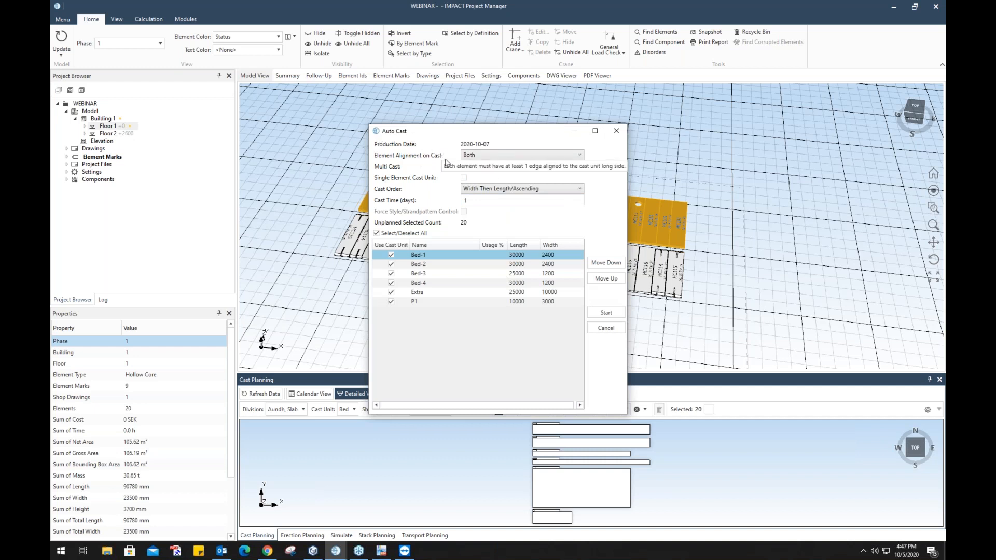
{"action": "mouse_move", "coordinate": [433, 159]}
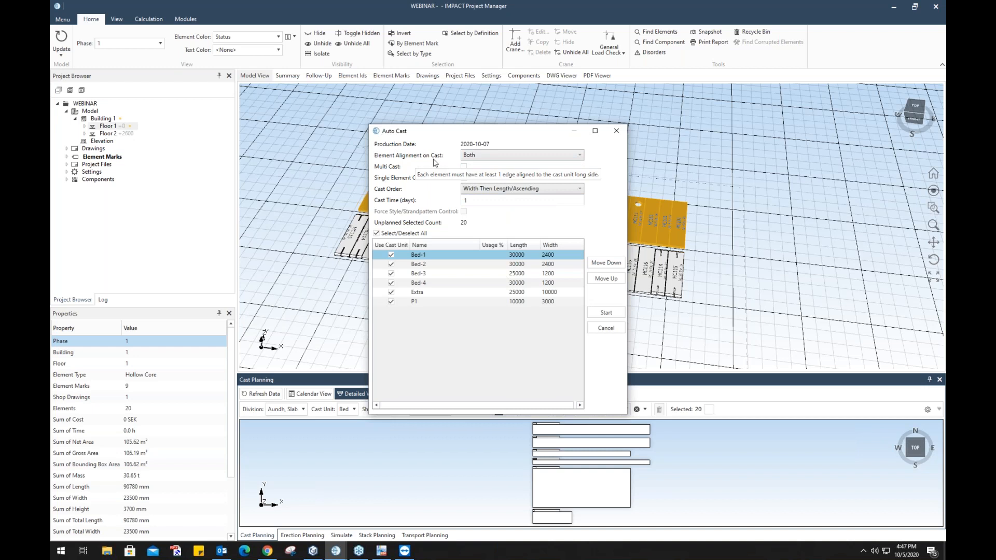
{"action": "left_click", "coordinate": [580, 155]}
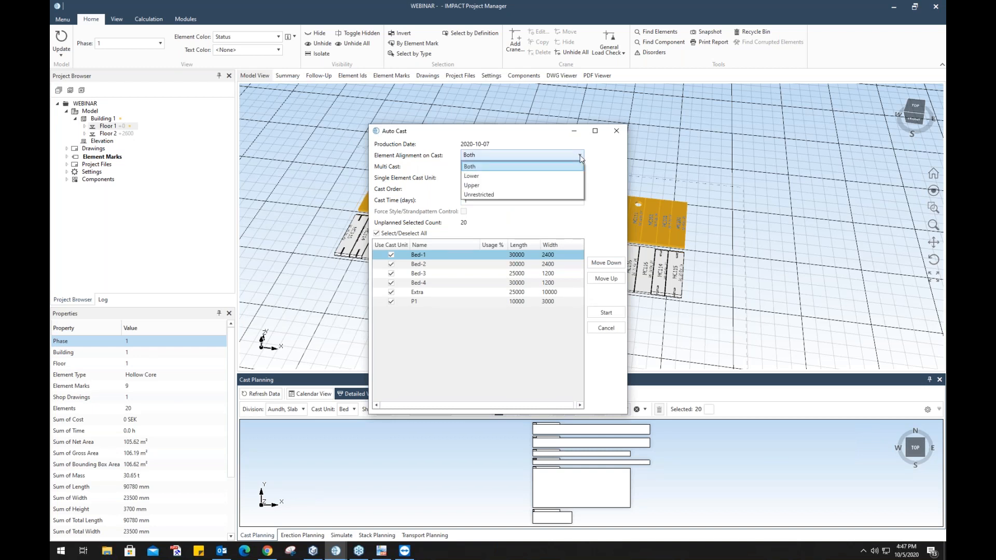
{"action": "left_click", "coordinate": [603, 159]}
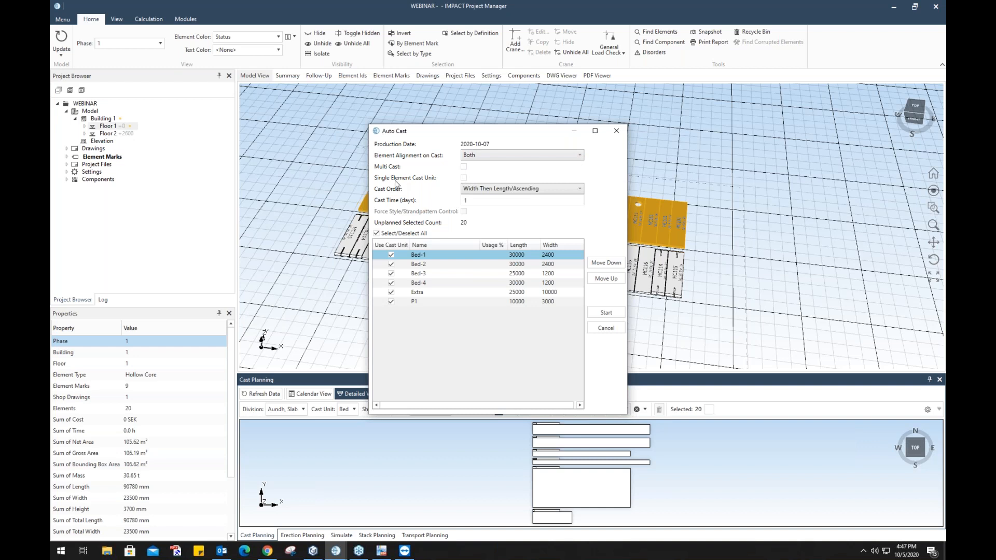
{"action": "mouse_move", "coordinate": [394, 198]}
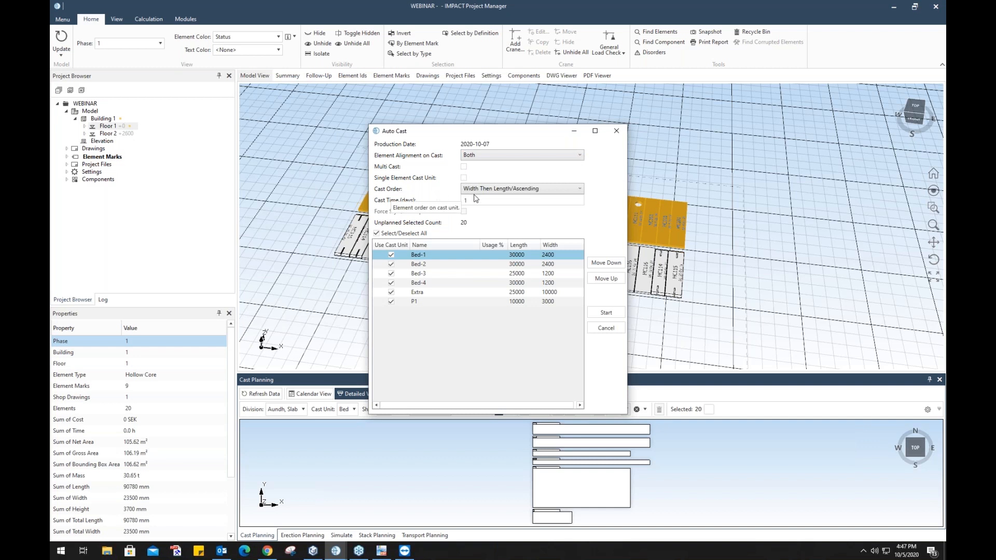
{"action": "left_click", "coordinate": [580, 189]}
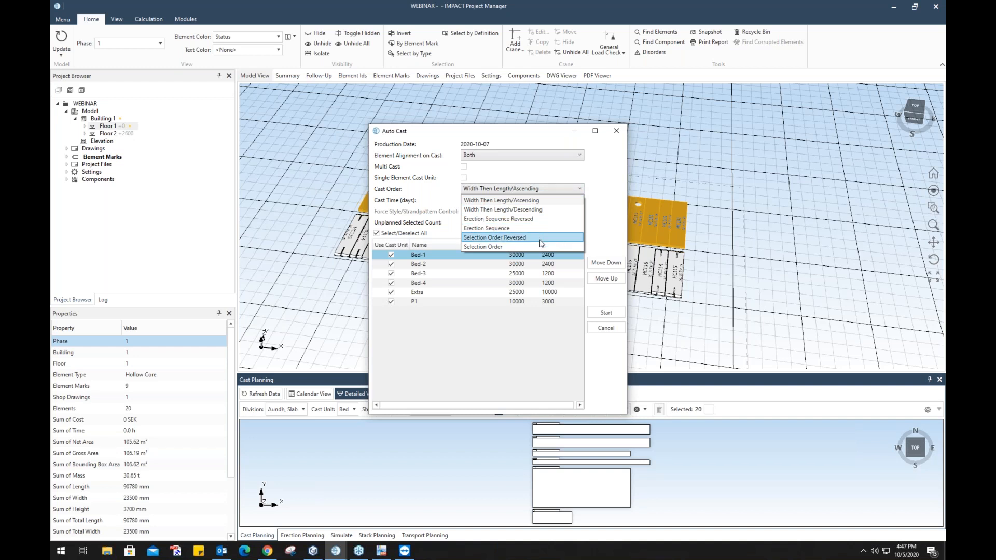
{"action": "left_click", "coordinate": [598, 197]}
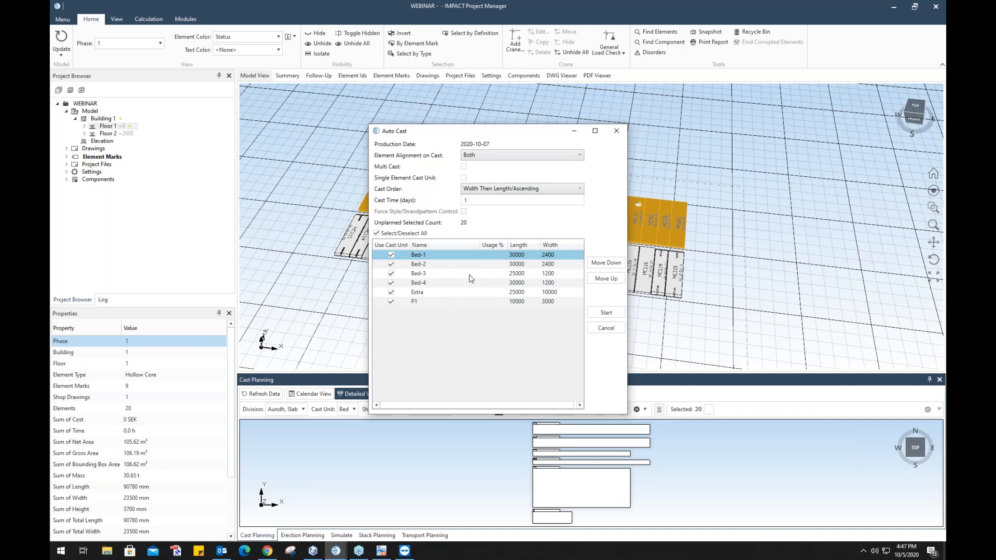
Auto-cast the selected slabs on Bed-3 and Bed-4 only, excluding Bed-1, Bed-2, Extra and P1.
{"action": "left_click", "coordinate": [391, 255]}
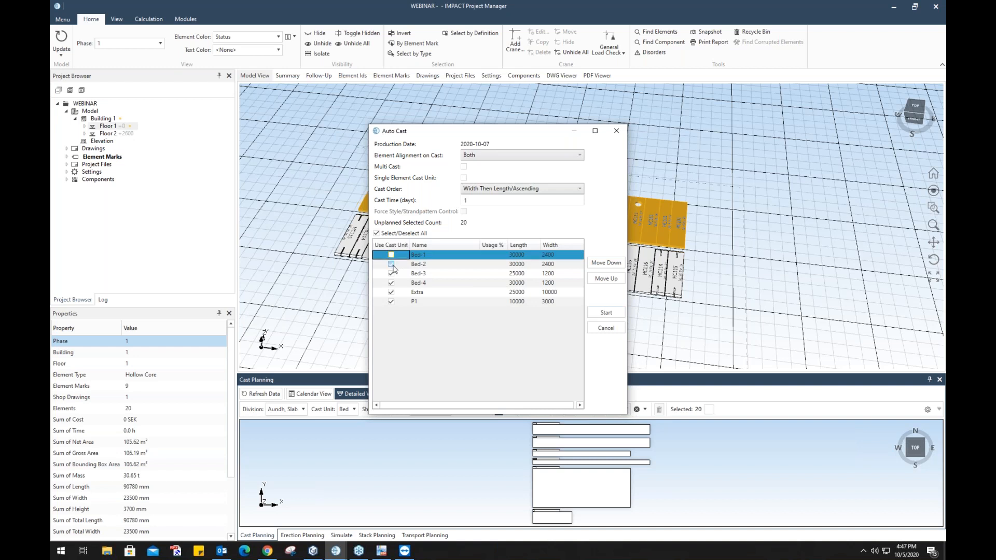
{"action": "left_click", "coordinate": [392, 264]}
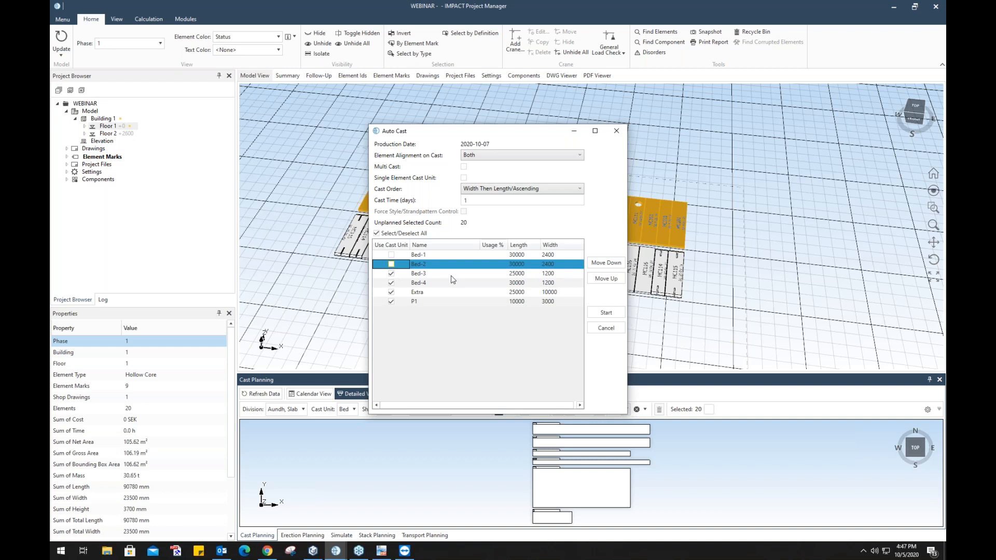
{"action": "left_click", "coordinate": [391, 292]}
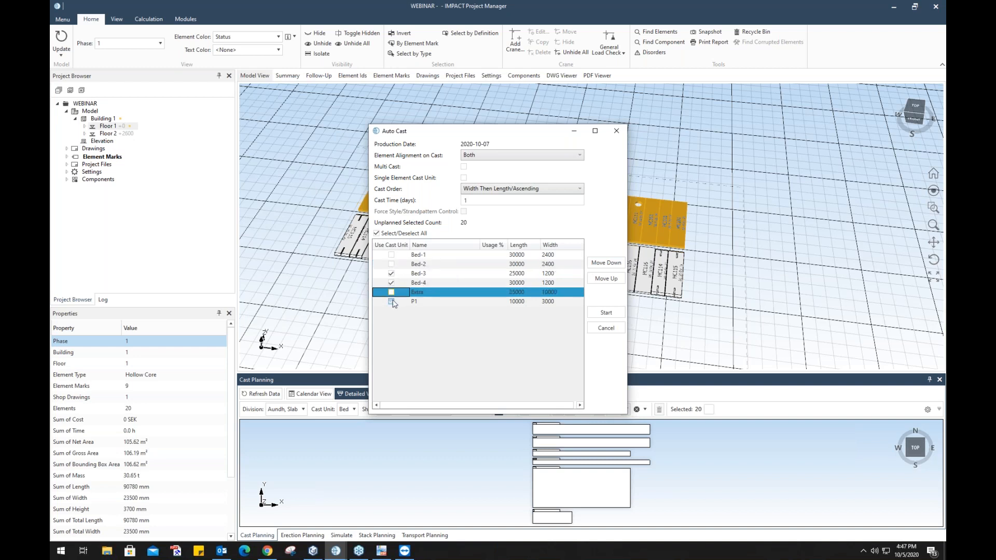
{"action": "left_click", "coordinate": [391, 301]}
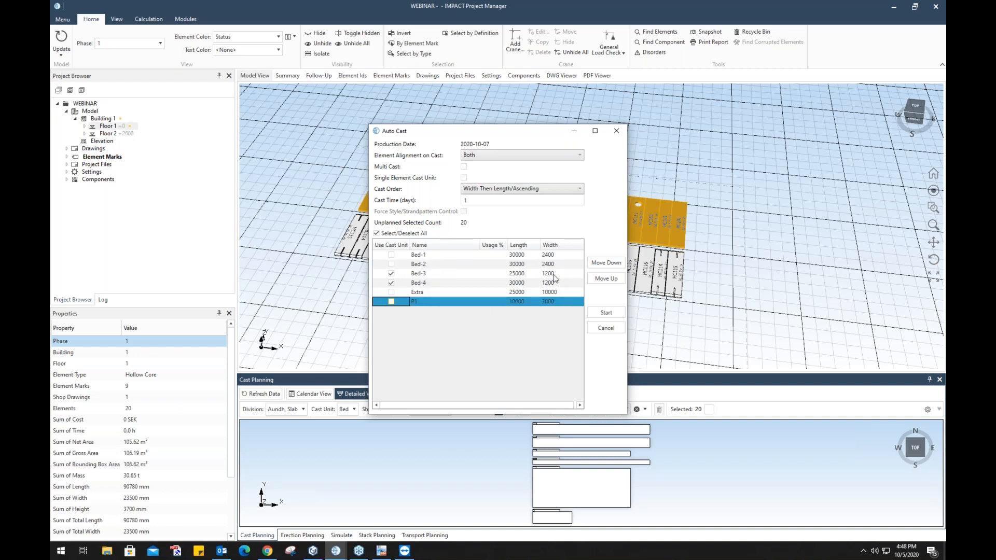
{"action": "left_click", "coordinate": [604, 313]}
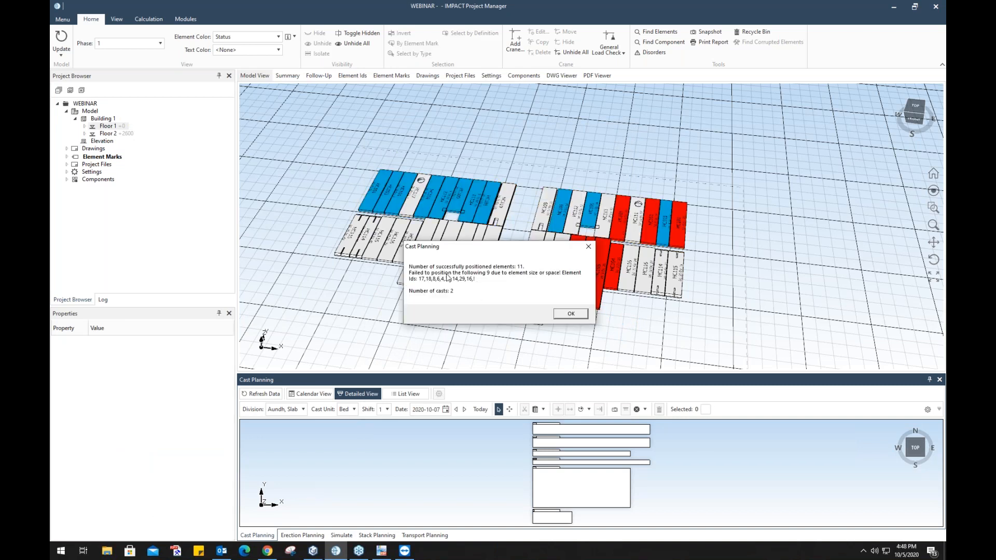
{"action": "left_click", "coordinate": [571, 314]}
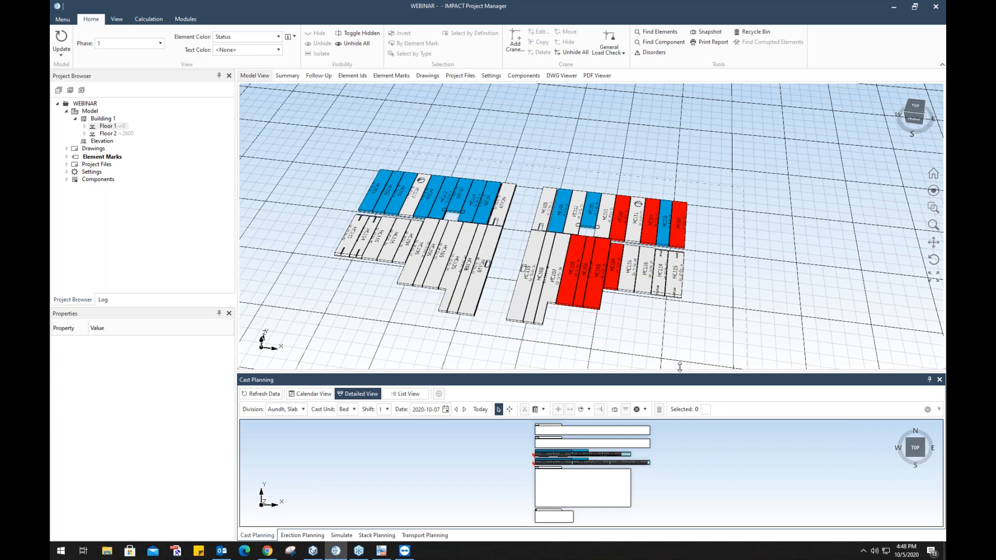
Enlarge the Cast Planning area and examine the slabs placed on Bed-3 and Bed-4 from above and in an isometric view.
{"action": "left_click_drag", "start_coordinate": [676, 325], "coordinate": [673, 321]}
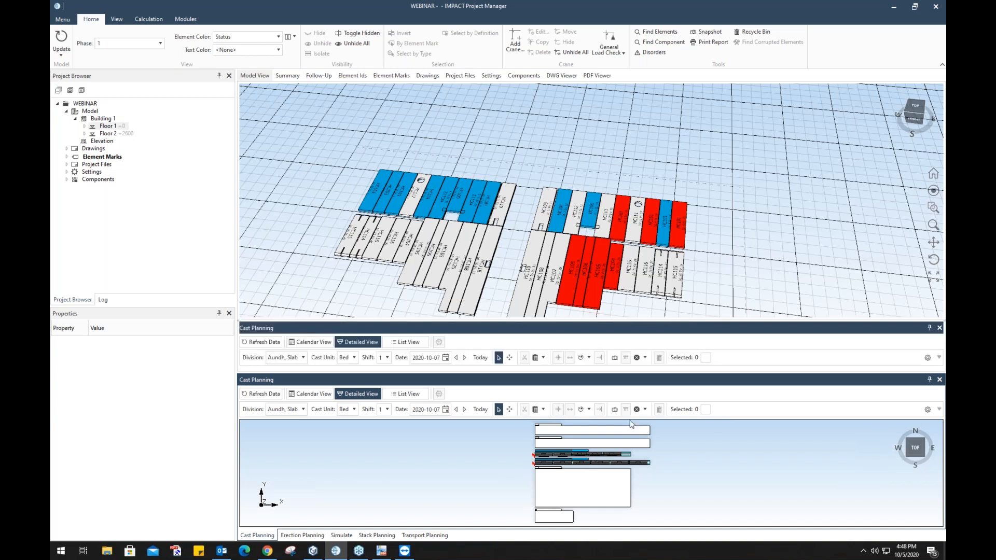
{"action": "scroll", "coordinate": [623, 422], "scroll_direction": "up", "scroll_amount": 5}
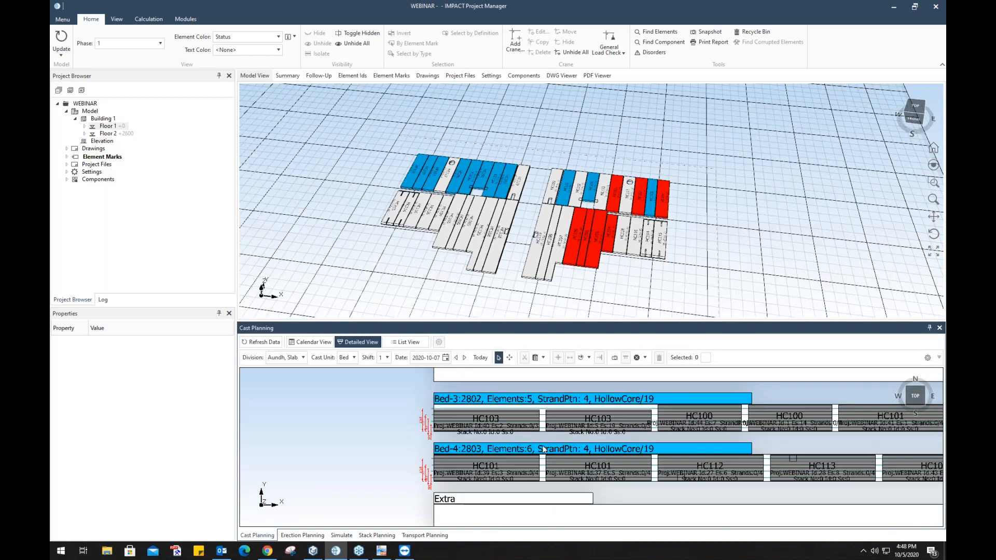
{"action": "scroll", "coordinate": [426, 170], "scroll_direction": "up", "scroll_amount": 4}
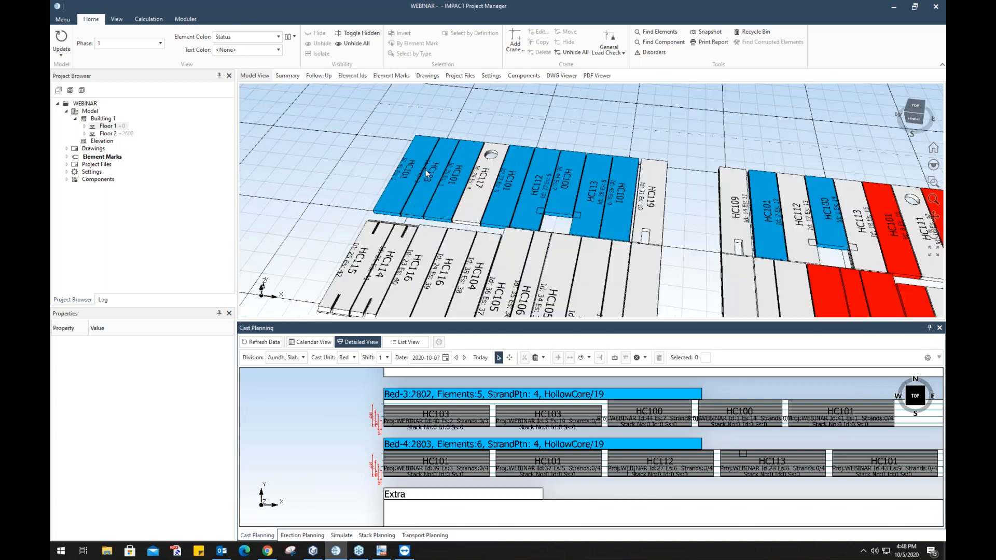
{"action": "scroll", "coordinate": [392, 403], "scroll_direction": "down", "scroll_amount": 2}
{"action": "scroll", "coordinate": [416, 424], "scroll_direction": "up", "scroll_amount": 2}
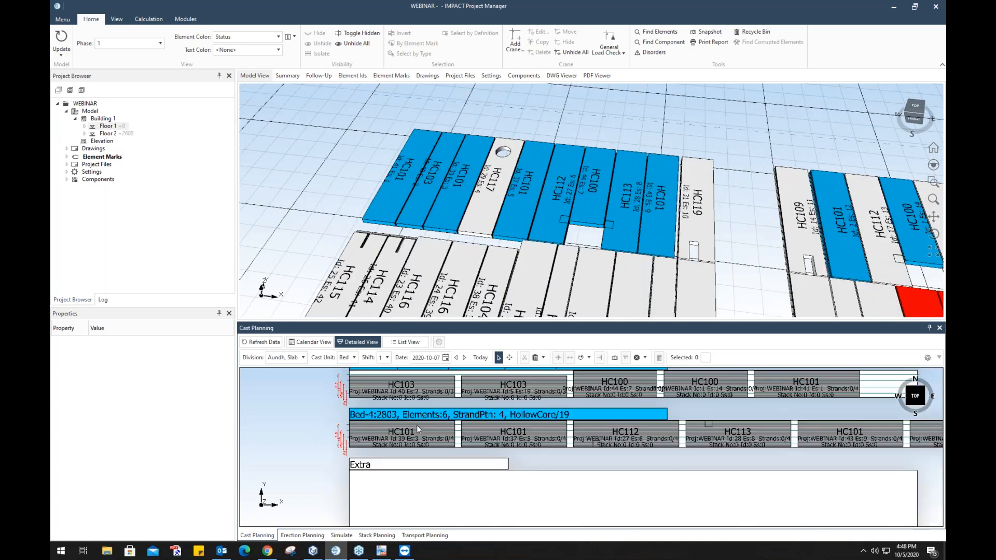
{"action": "middle_click_drag", "start_coordinate": [433, 418], "coordinate": [429, 445]}
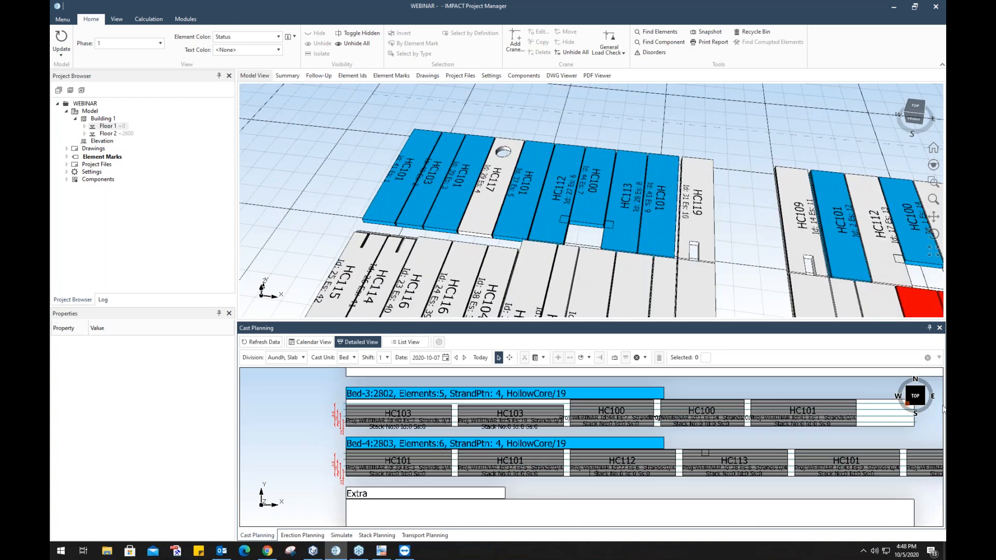
{"action": "left_click", "coordinate": [907, 406]}
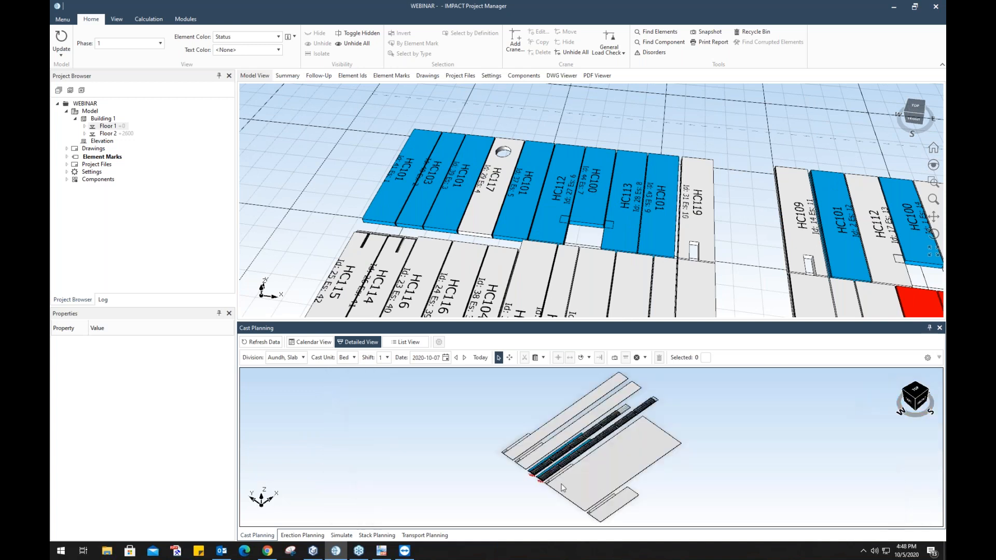
{"action": "scroll", "coordinate": [554, 484], "scroll_direction": "up", "scroll_amount": 3}
{"action": "scroll", "coordinate": [545, 436], "scroll_direction": "up", "scroll_amount": 3}
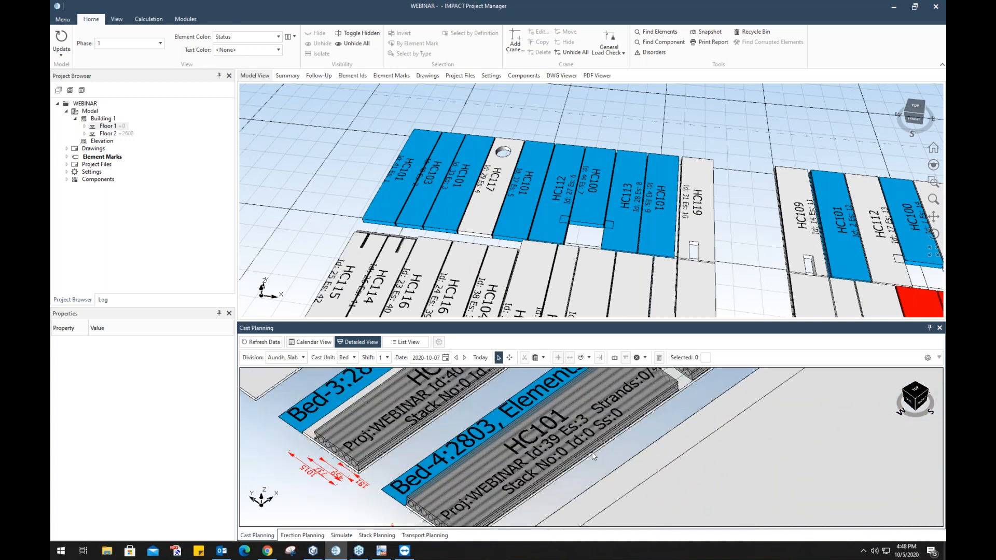
Examine the strand positions and dimensions at the ends of Bed-3 and Bed-4 up close, then return to the top view.
{"action": "scroll", "coordinate": [513, 437], "scroll_direction": "down", "scroll_amount": 5}
{"action": "scroll", "coordinate": [514, 437], "scroll_direction": "up", "scroll_amount": 5}
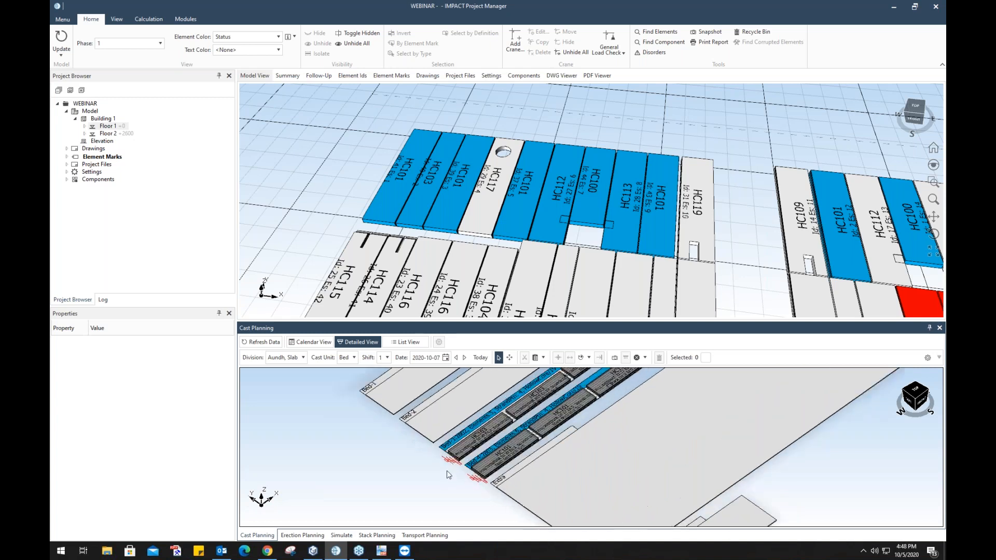
{"action": "middle_click_drag", "start_coordinate": [524, 453], "coordinate": [391, 484]}
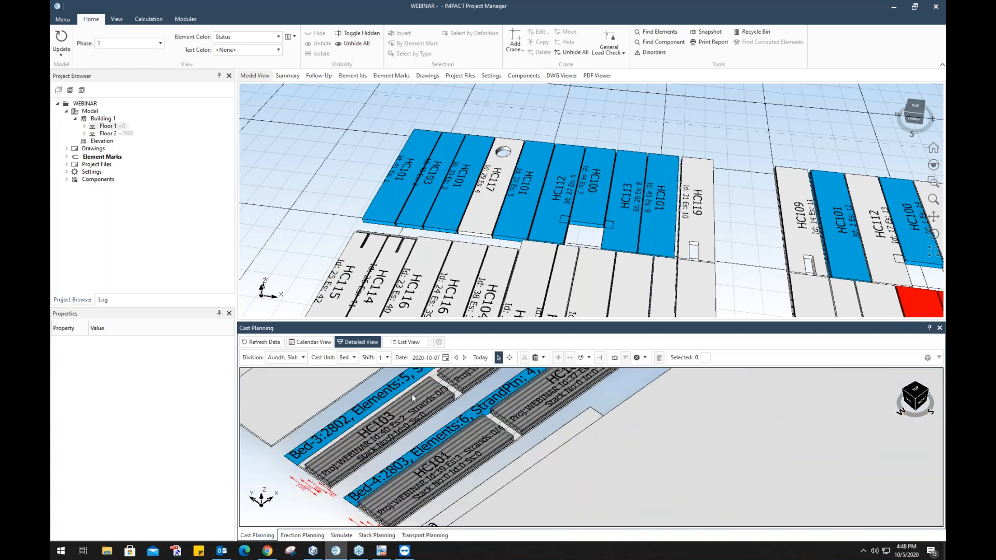
{"action": "scroll", "coordinate": [351, 475], "scroll_direction": "up", "scroll_amount": 3}
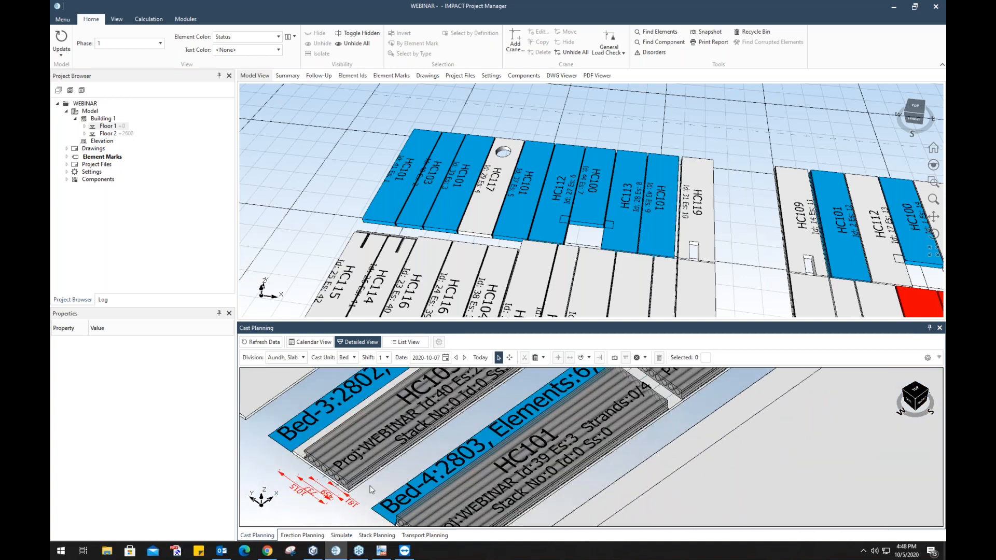
{"action": "middle_click_drag", "start_coordinate": [461, 460], "coordinate": [489, 388]}
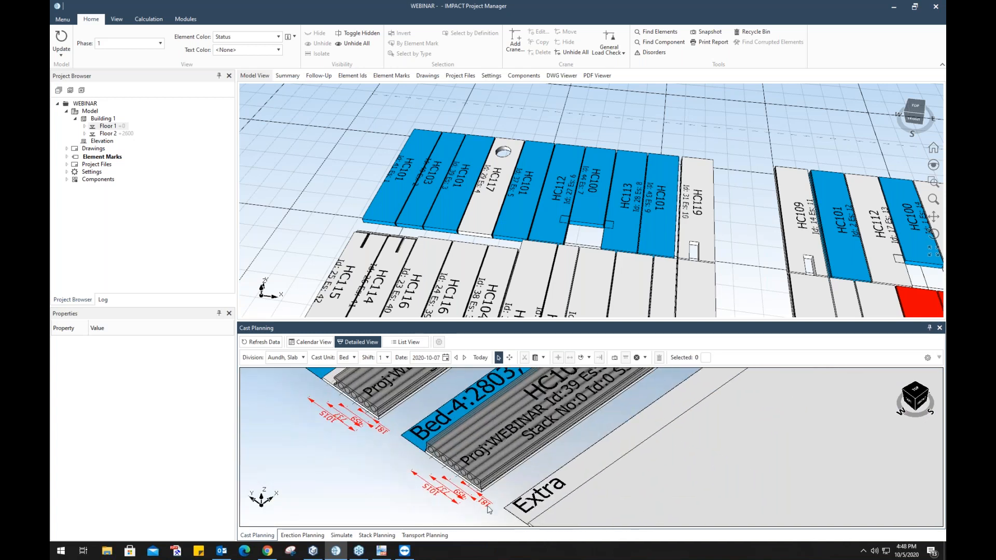
{"action": "scroll", "coordinate": [341, 381], "scroll_direction": "up", "scroll_amount": 2}
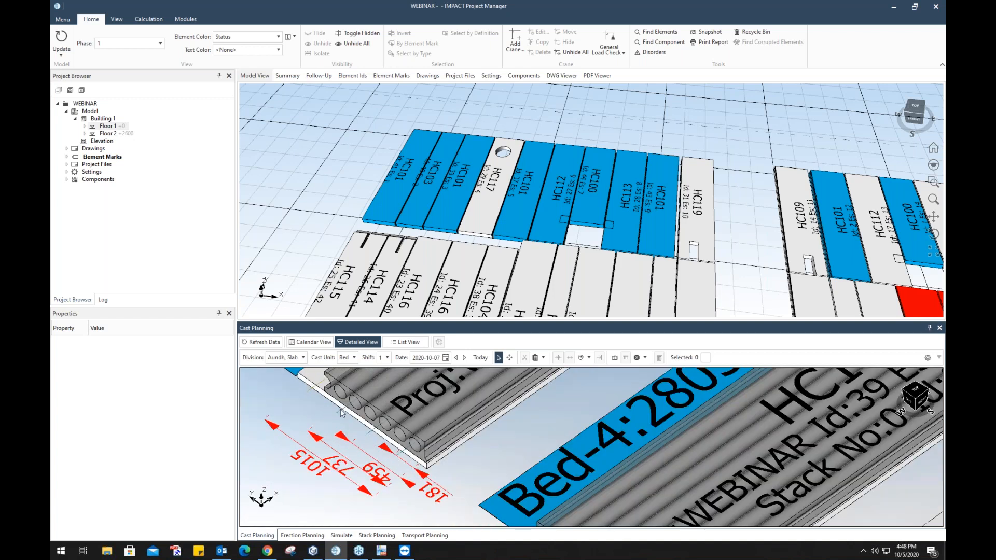
{"action": "scroll", "coordinate": [341, 412], "scroll_direction": "down", "scroll_amount": 5}
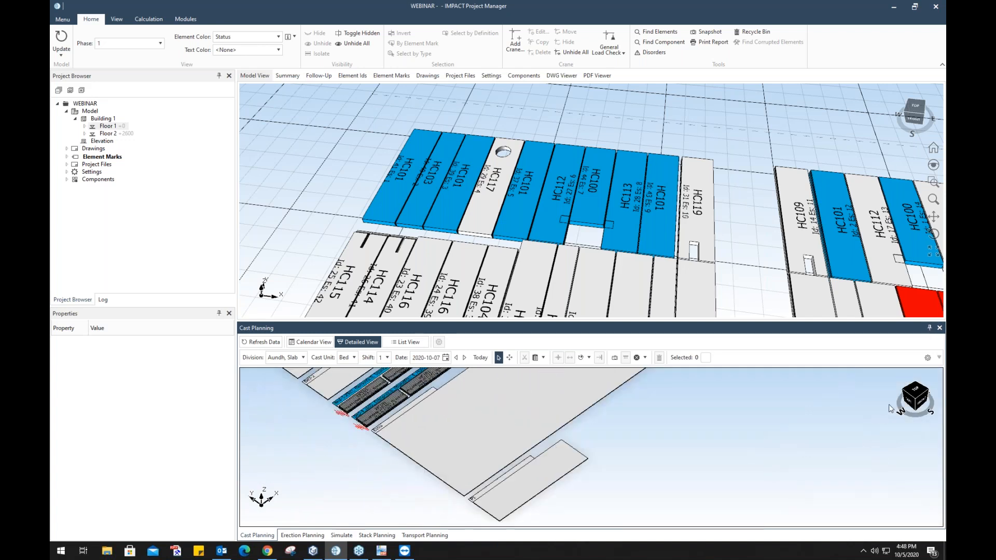
{"action": "left_click", "coordinate": [913, 387]}
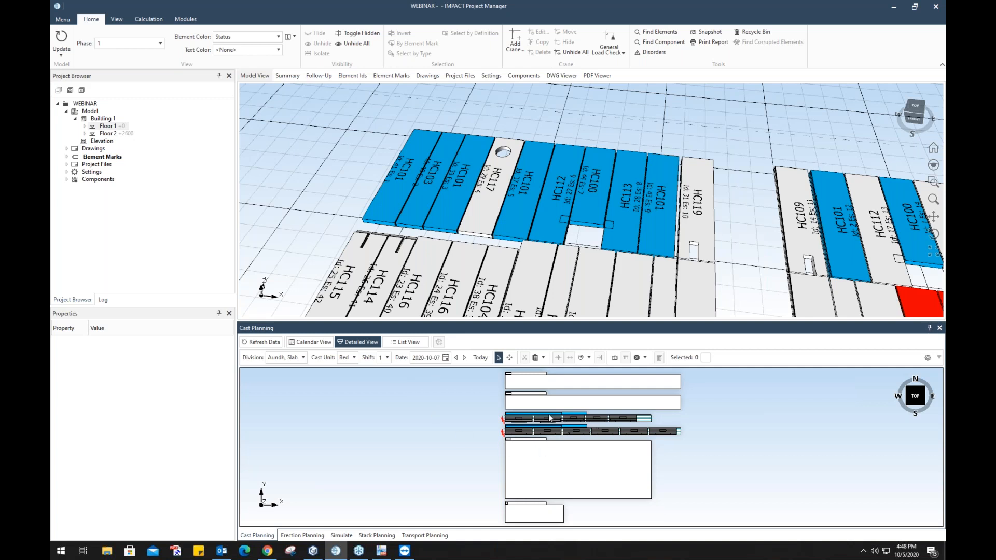
Show the casting calendar for the week of 7 October 2020 and list the elements cast on Bed-4 and Bed-3 that Wednesday.
{"action": "left_click", "coordinate": [323, 346]}
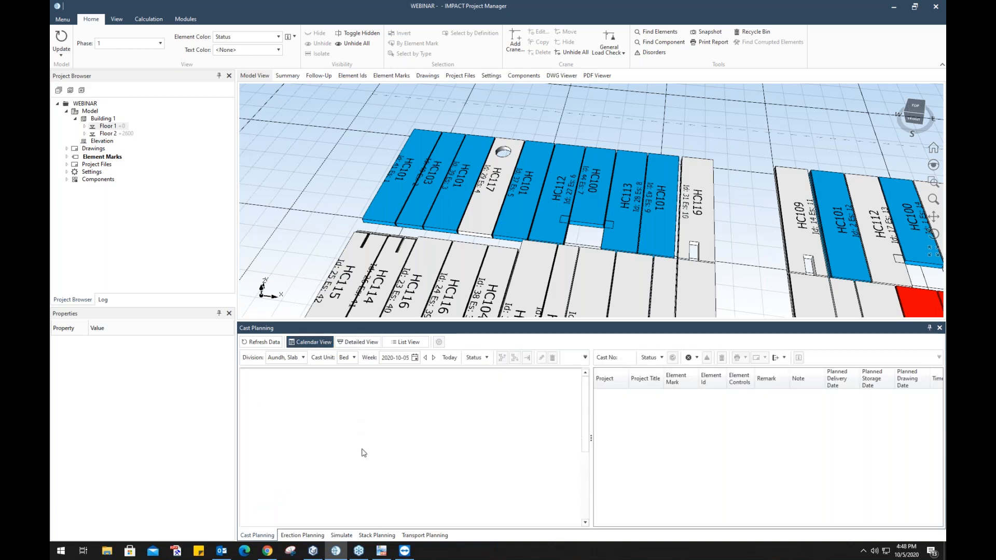
{"action": "left_click", "coordinate": [415, 358]}
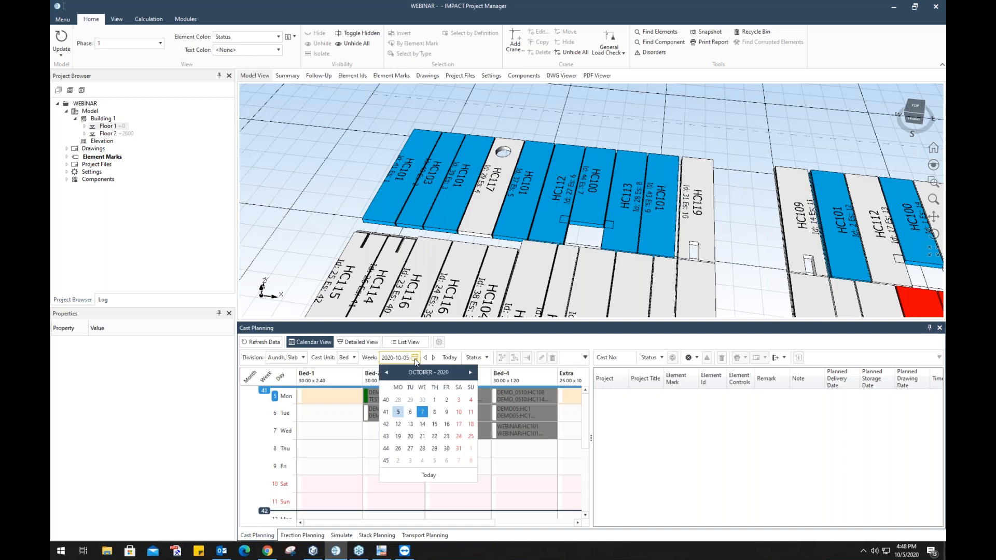
{"action": "left_click", "coordinate": [423, 412]}
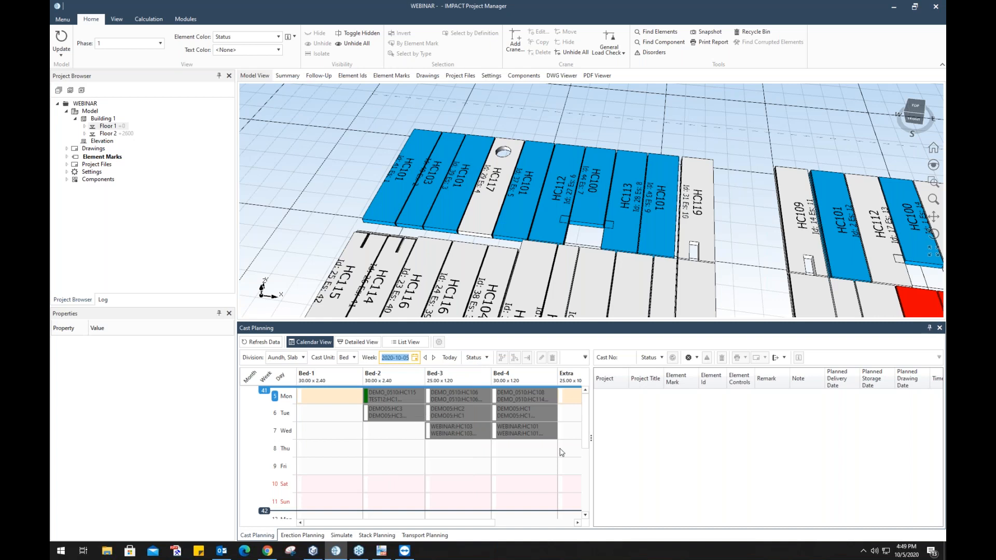
{"action": "left_click", "coordinate": [511, 430]}
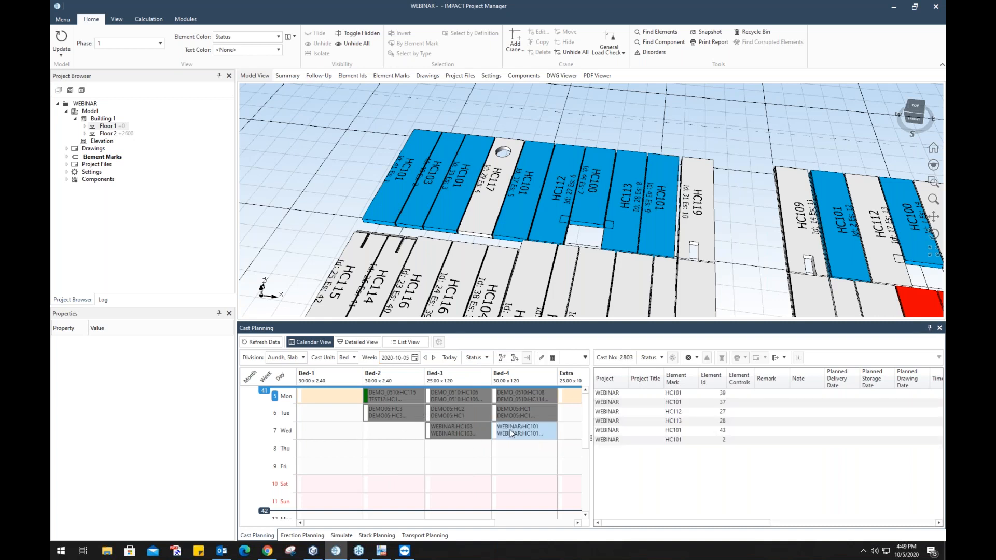
{"action": "left_click", "coordinate": [460, 435]}
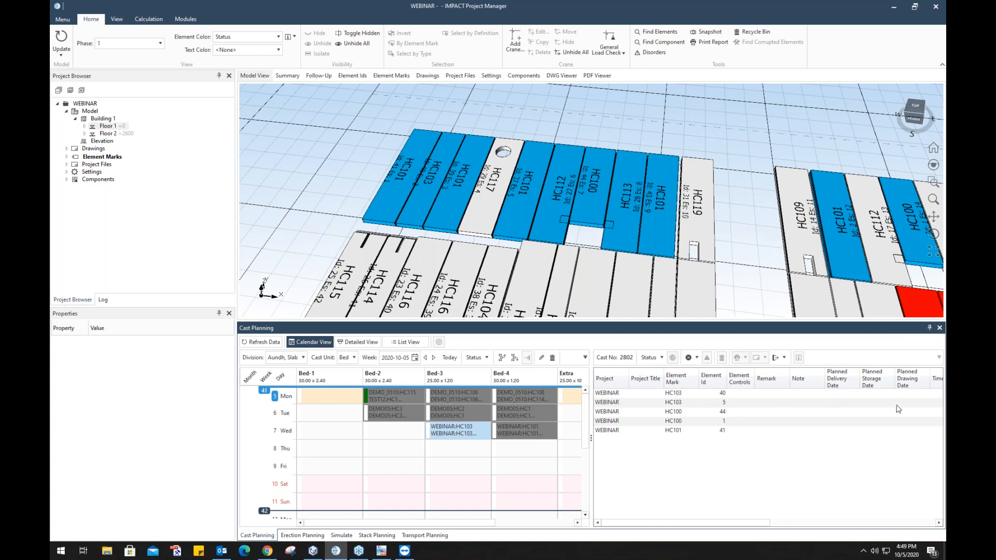
Check the dimensions and status of the Bed-3 cast's elements and compare the status with the element colour legend.
{"action": "left_click_drag", "start_coordinate": [669, 524], "coordinate": [769, 531]}
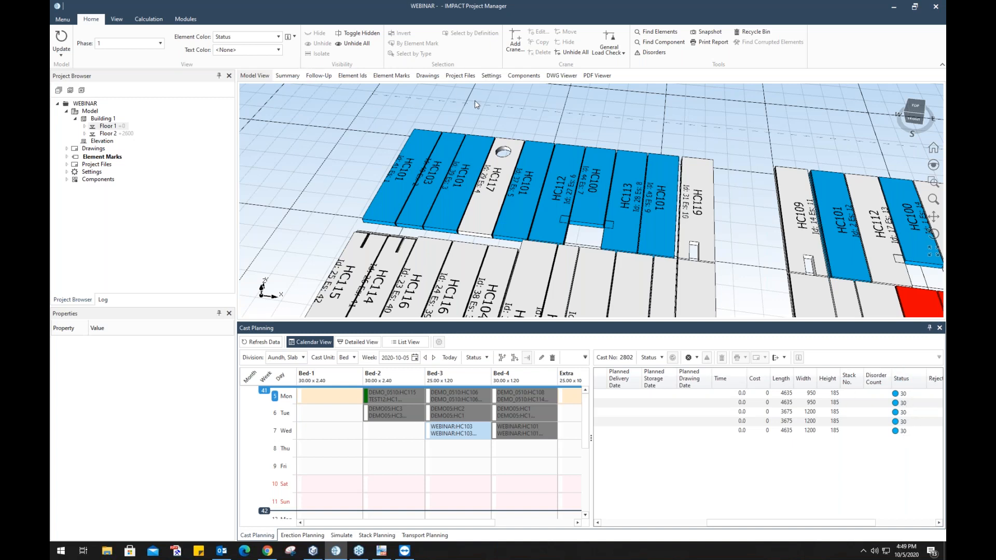
{"action": "left_click", "coordinate": [289, 37]}
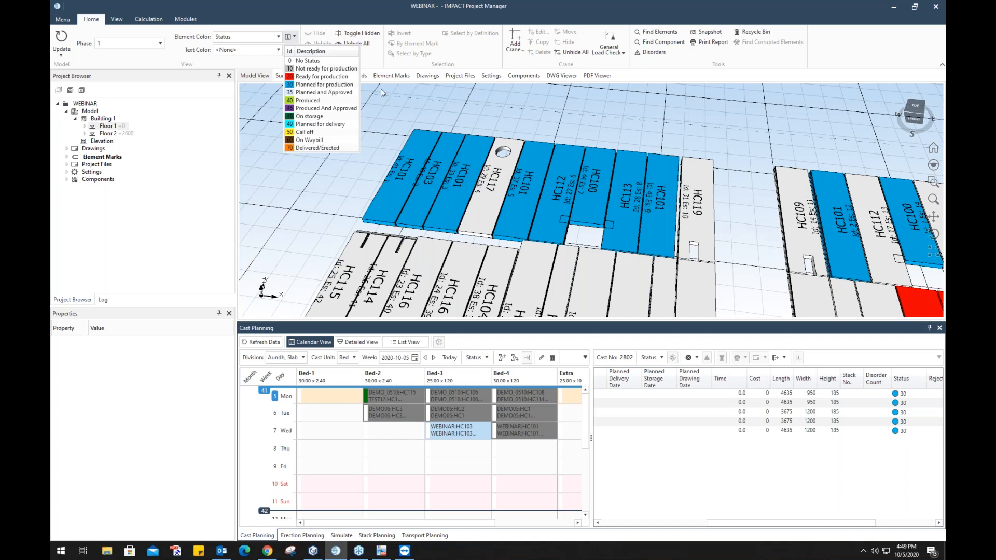
{"action": "left_click", "coordinate": [428, 100]}
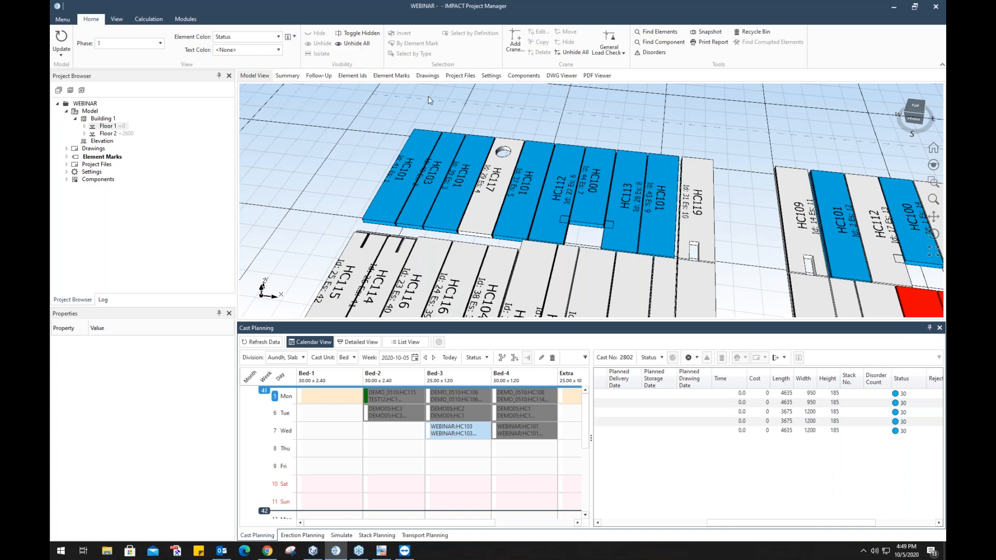
Review the actions and printable reports available for the Wednesday cast on Bed-3 in the calendar.
{"action": "right_click", "coordinate": [469, 436]}
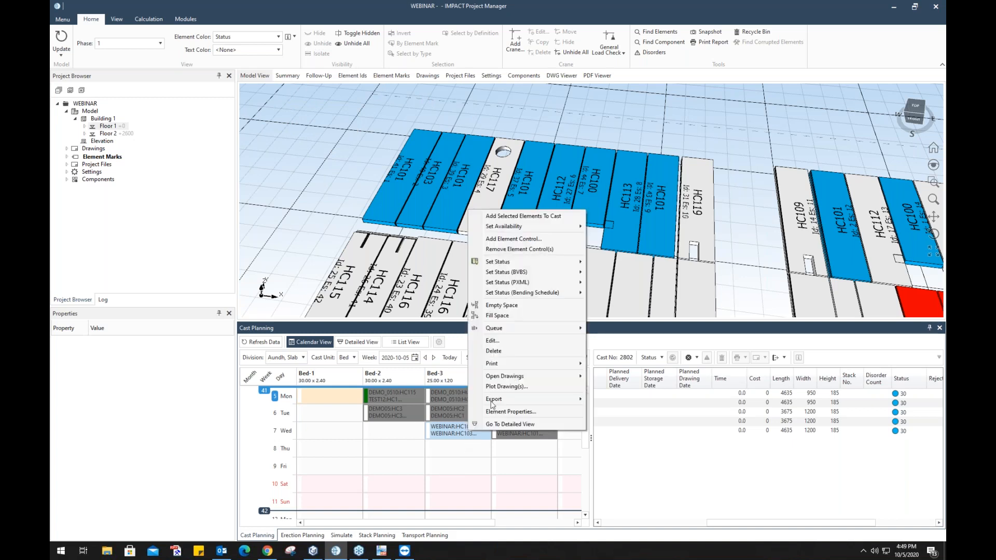
{"action": "mouse_move", "coordinate": [512, 367]}
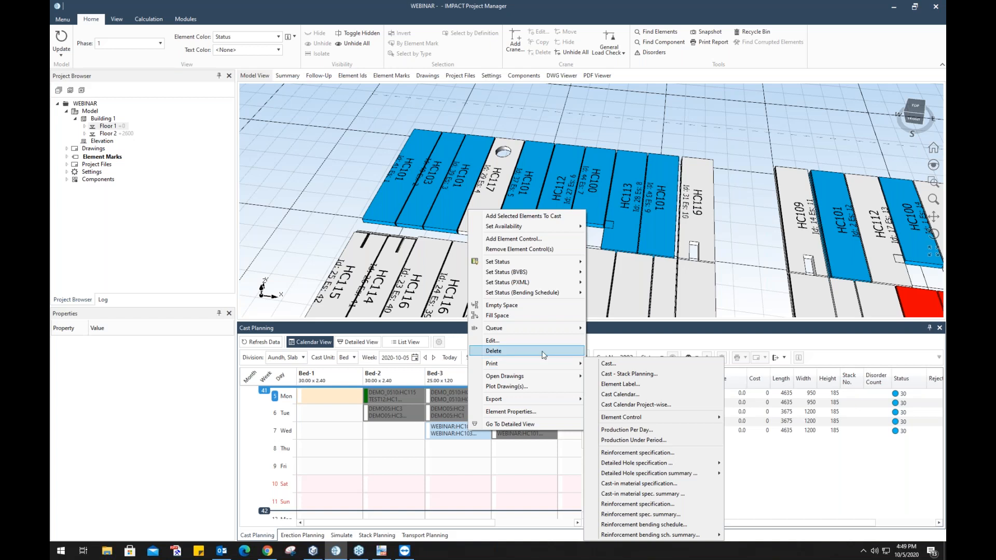
{"action": "left_click", "coordinate": [615, 342]}
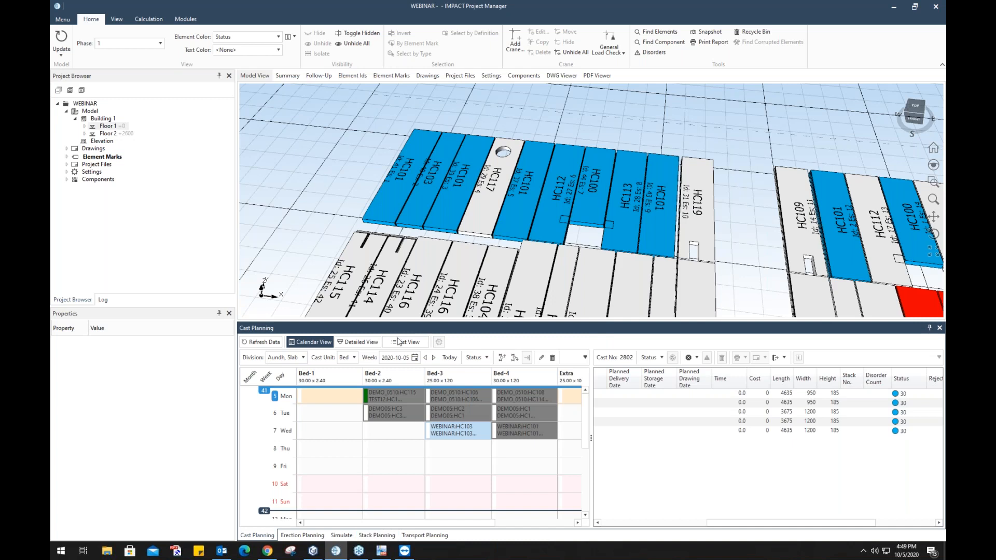
Print the Cast report for the Bed-3 cast from the detailed view, using CastElements.xlsx as the file name.
{"action": "left_click", "coordinate": [359, 342]}
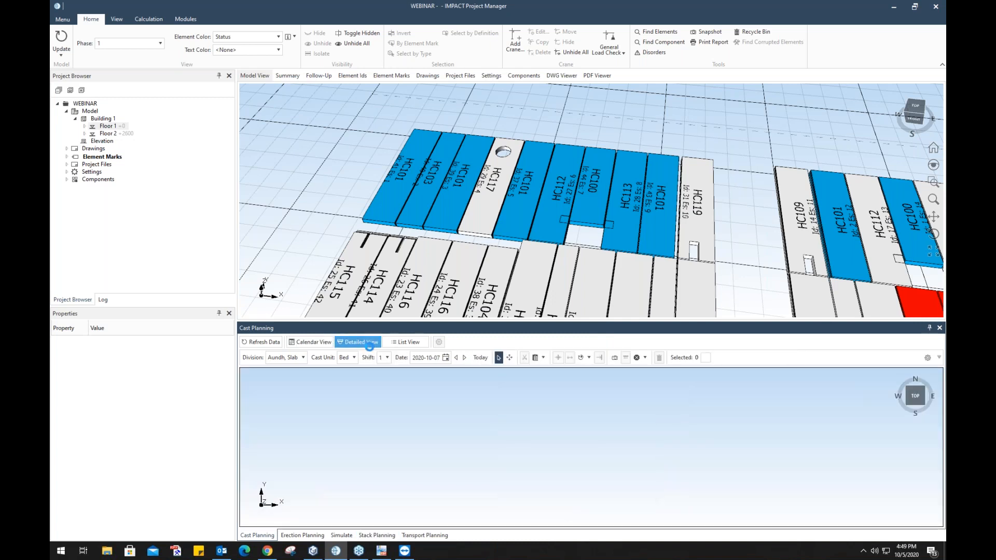
{"action": "scroll", "coordinate": [554, 427], "scroll_direction": "up", "scroll_amount": 6}
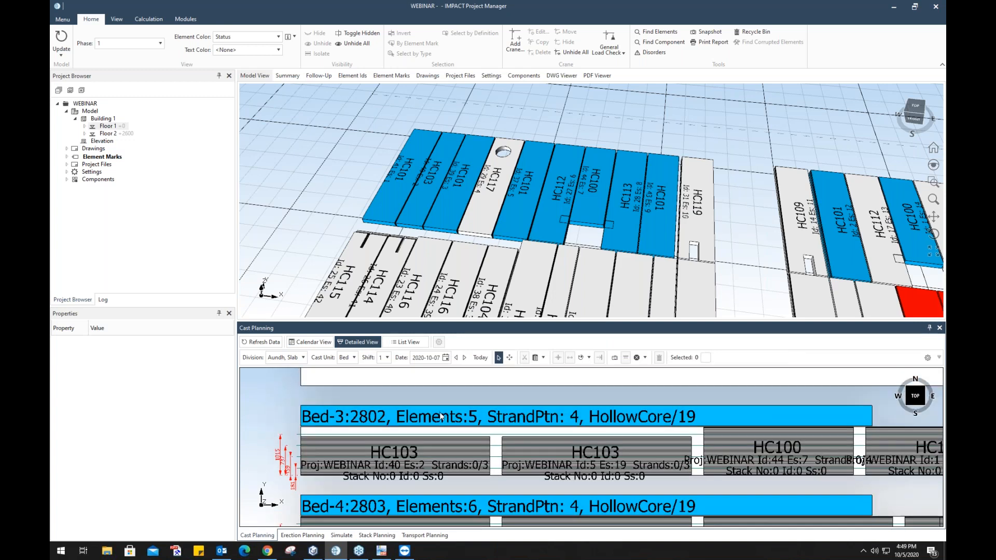
{"action": "right_click", "coordinate": [439, 416]}
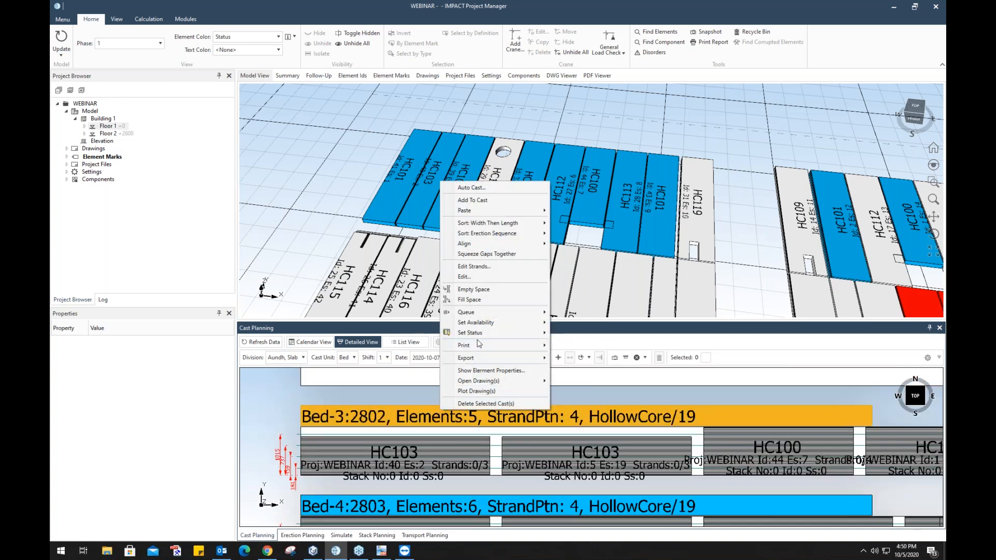
{"action": "mouse_move", "coordinate": [482, 349]}
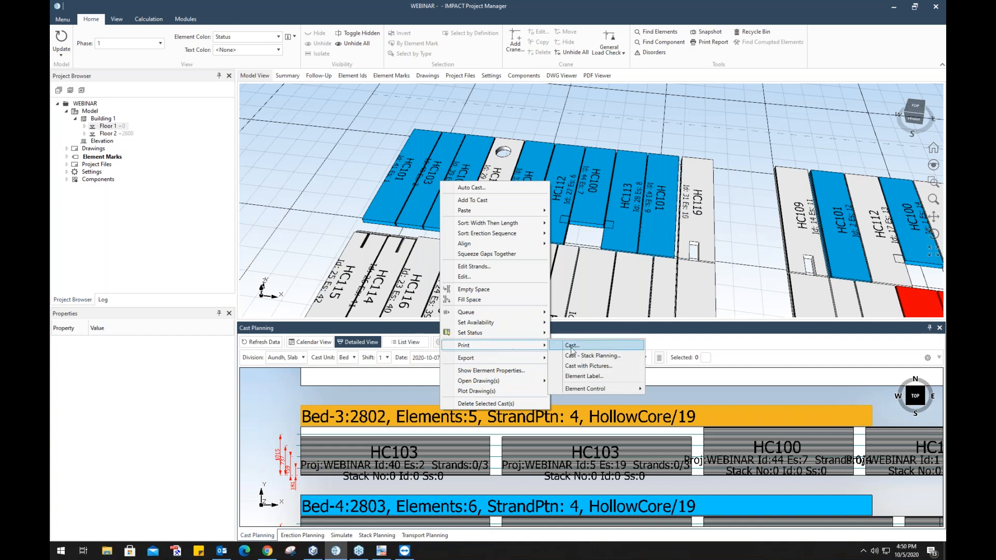
{"action": "left_click", "coordinate": [573, 345]}
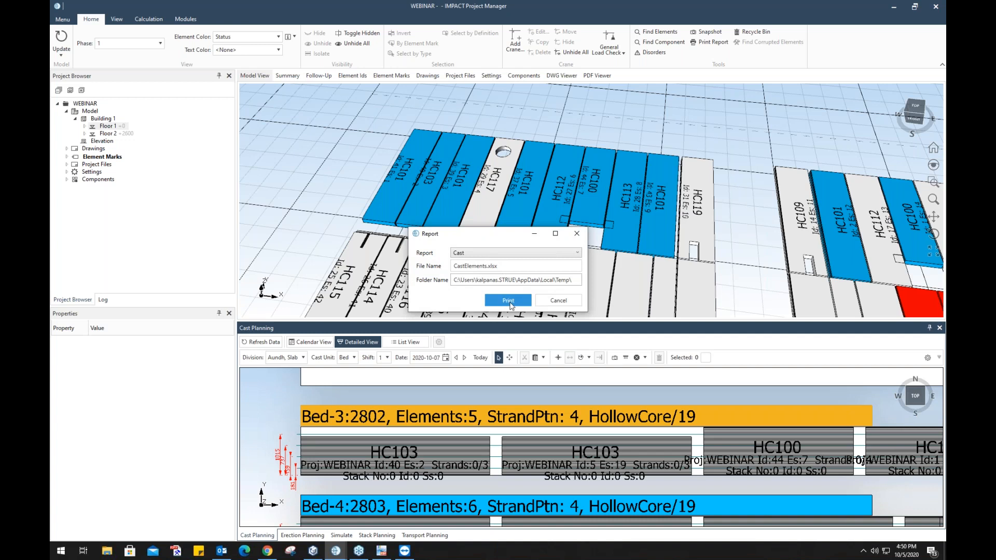
{"action": "left_click", "coordinate": [508, 301]}
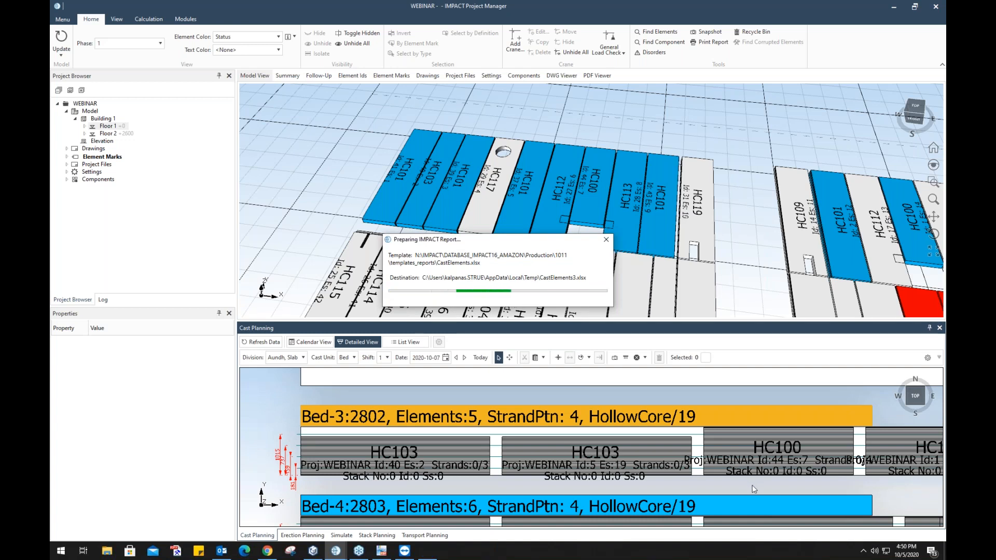
Switch to the cast report in Excel, view it maximised and enlarge the small QR code picture on Page 3.
{"action": "left_click", "coordinate": [427, 551]}
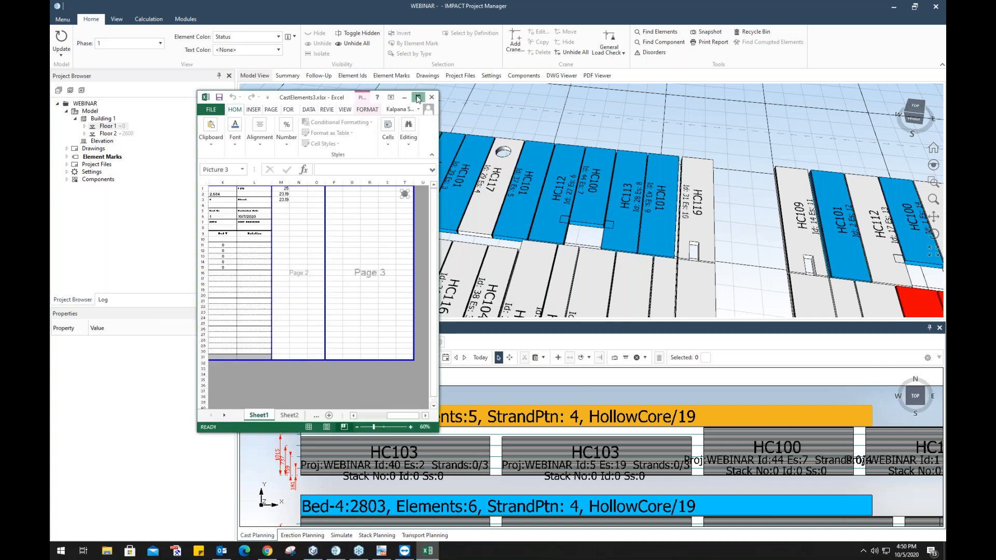
{"action": "left_click", "coordinate": [418, 97]}
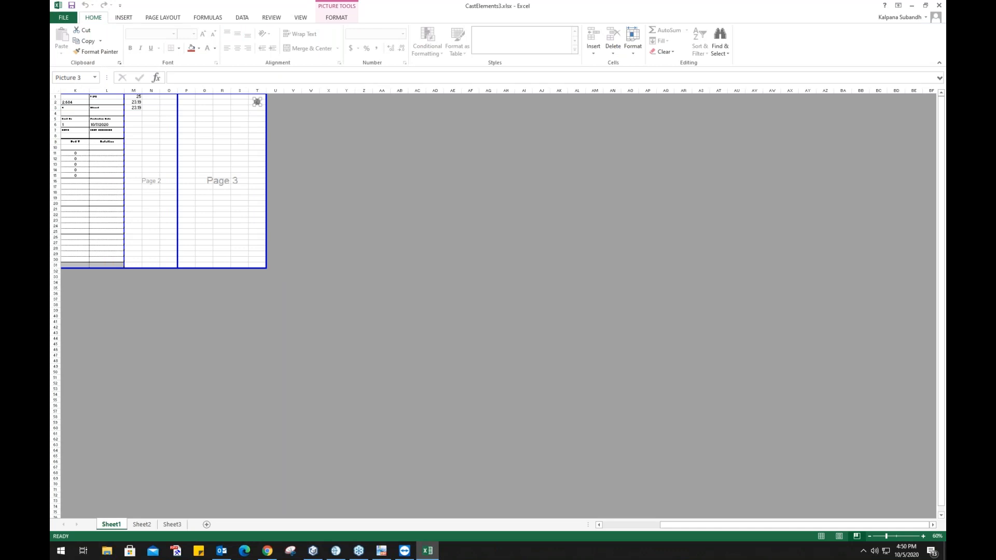
{"action": "scroll", "coordinate": [200, 187], "scroll_direction": "up", "scroll_amount": 5, "text": "ctrl"}
{"action": "scroll", "coordinate": [181, 182], "scroll_direction": "down", "scroll_amount": 2, "text": "ctrl"}
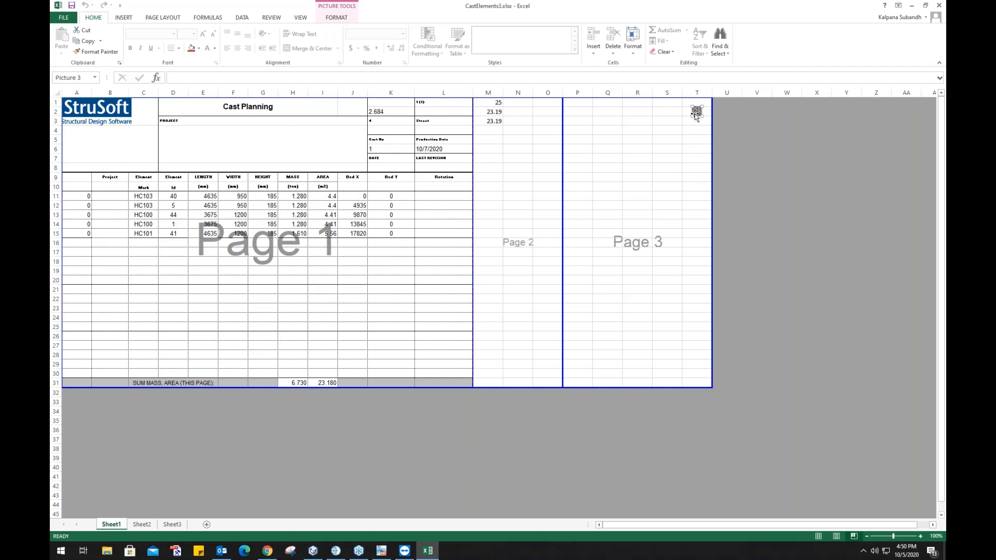
{"action": "left_click_drag", "start_coordinate": [689, 119], "coordinate": [625, 182]}
{"action": "left_click", "coordinate": [608, 204]}
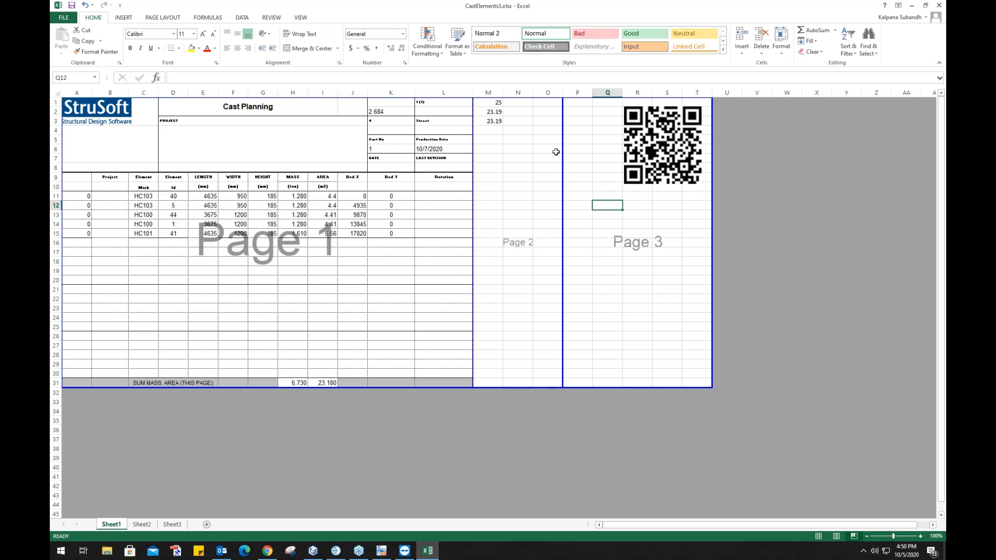
Minimise the Excel report and switch to the presentation in PDF-XChange Viewer to read the Stack Planning slide.
{"action": "left_click", "coordinate": [926, 6]}
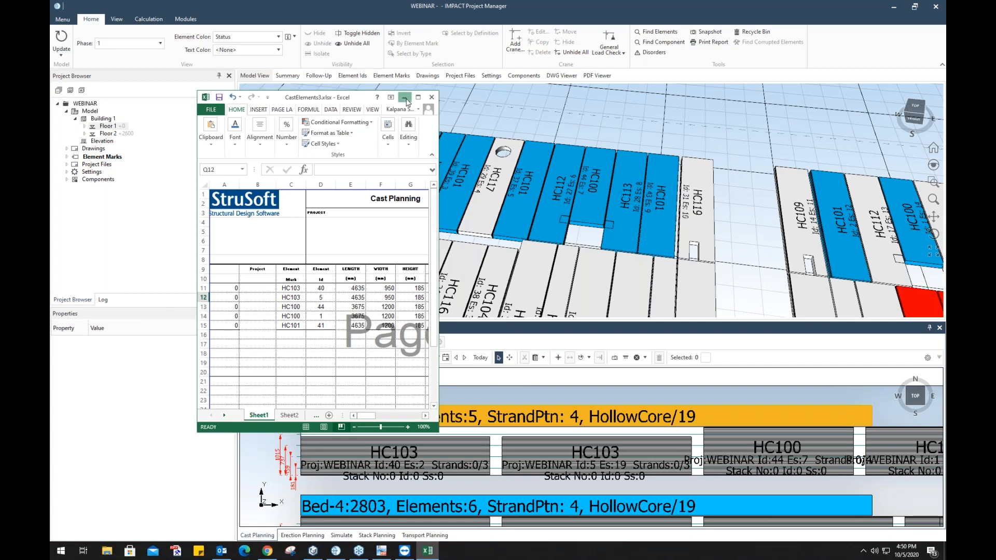
{"action": "left_click", "coordinate": [405, 98]}
{"action": "scroll", "coordinate": [549, 414], "scroll_direction": "down", "scroll_amount": 6}
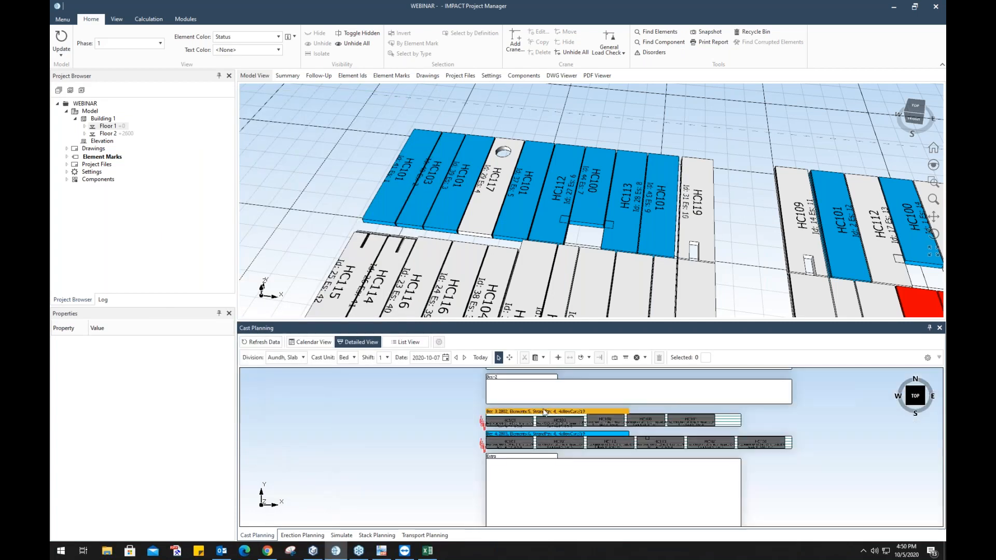
{"action": "left_click", "coordinate": [388, 555]}
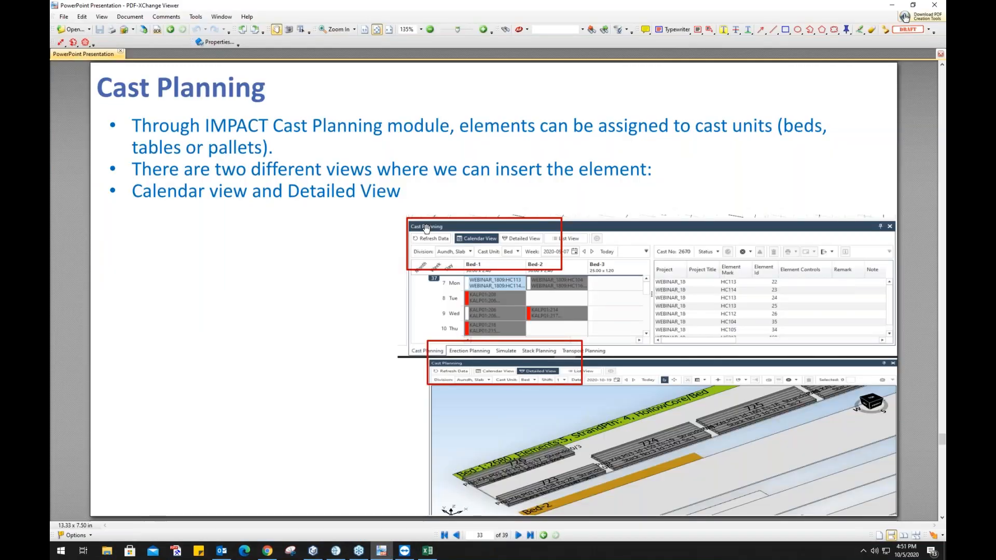
{"action": "scroll", "coordinate": [427, 229], "scroll_direction": "down", "scroll_amount": 2}
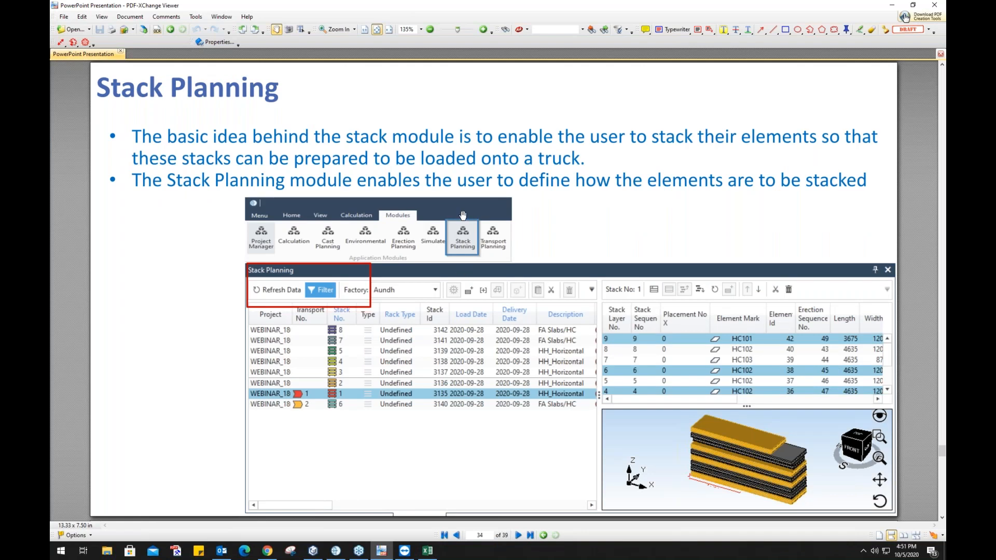
Return to IMPACT Project Manager and open Stack Planning with both Floor 1 slab blocks in view.
{"action": "left_click", "coordinate": [379, 552]}
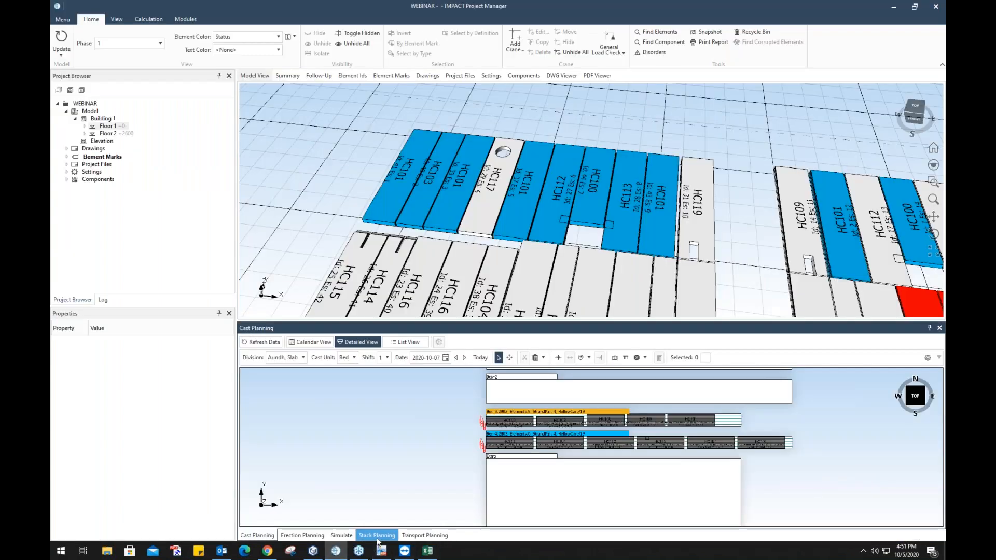
{"action": "left_click", "coordinate": [376, 535]}
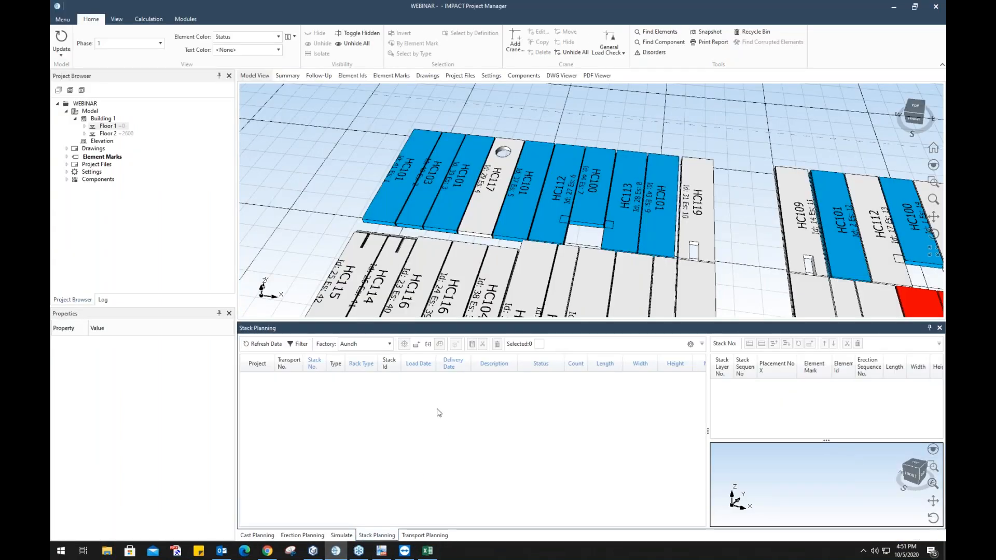
{"action": "scroll", "coordinate": [457, 241], "scroll_direction": "down", "scroll_amount": 5}
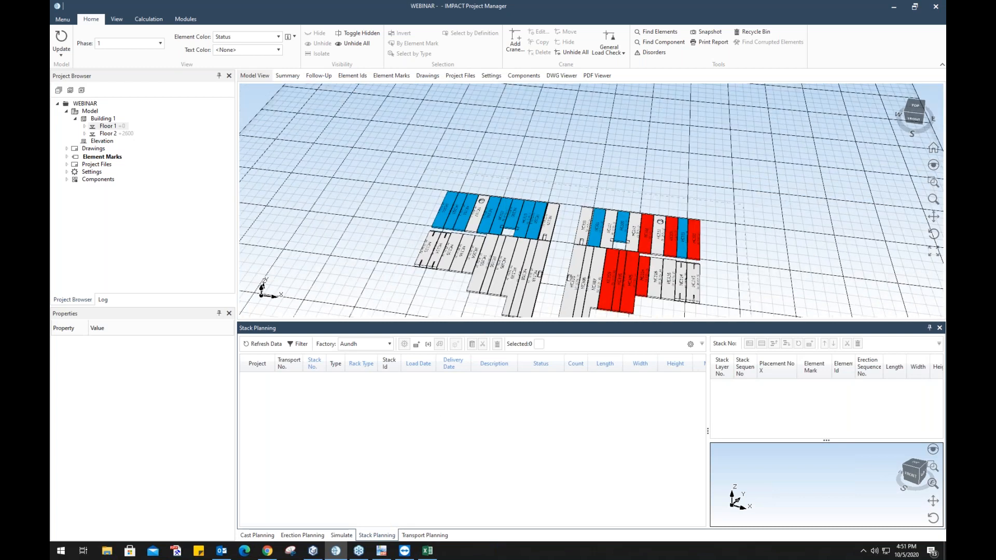
Auto-stack the upper-row slabs of both blocks and the four rightmost lower slabs using the HH_Horizontal template, status Planned and Erection Sequence Reversed.
{"action": "middle_click_drag", "start_coordinate": [551, 187], "coordinate": [503, 170]}
{"action": "scroll", "coordinate": [503, 170], "scroll_direction": "up", "scroll_amount": 2}
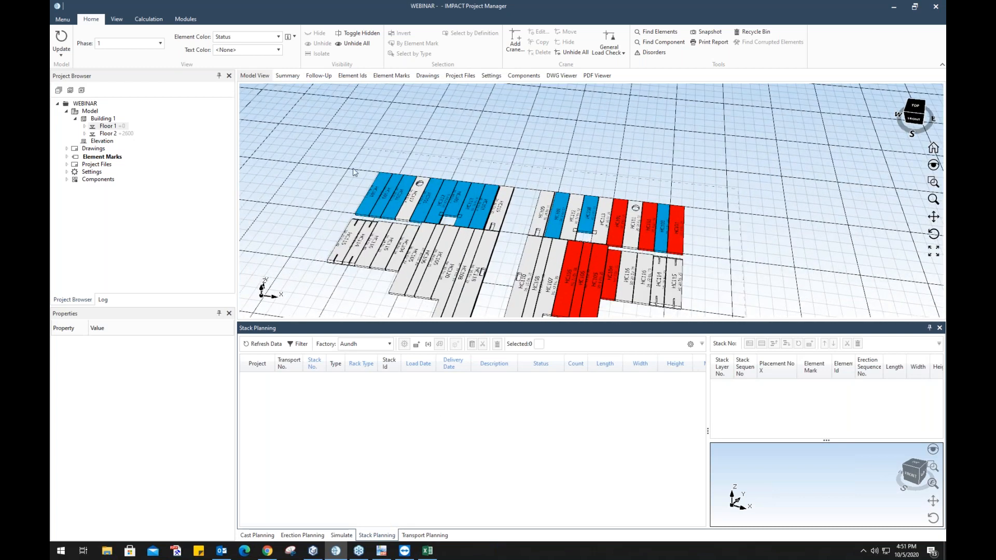
{"action": "left_click", "coordinate": [717, 228]}
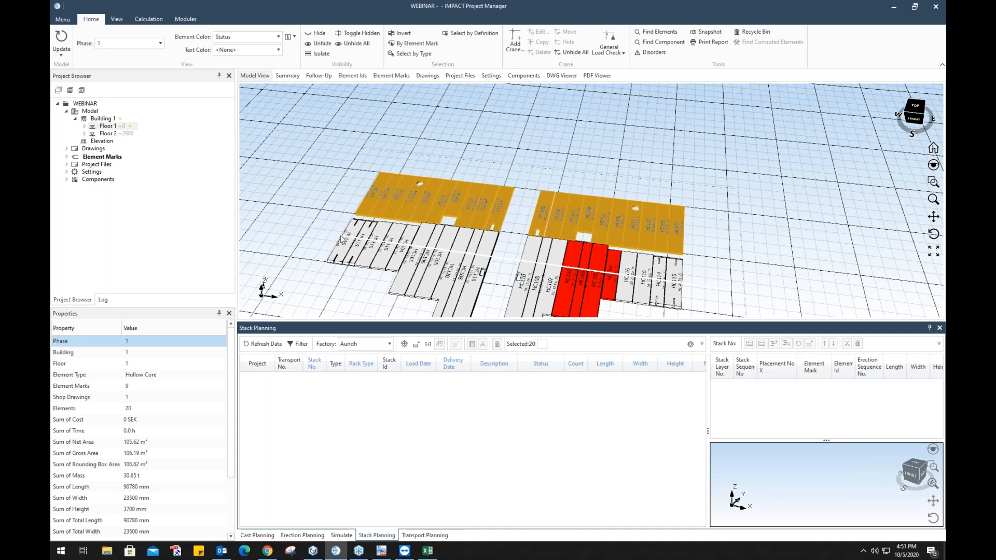
{"action": "left_click", "coordinate": [638, 280]}
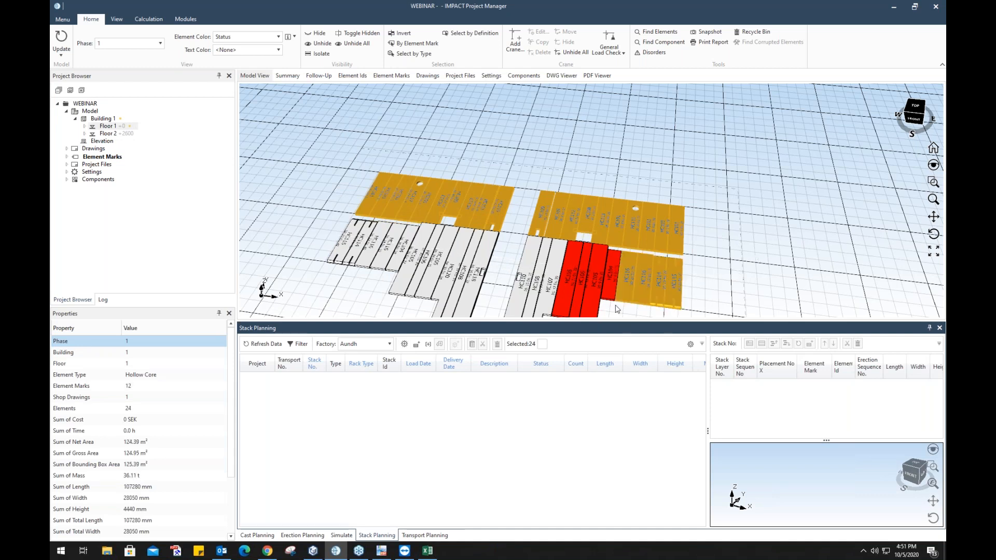
{"action": "left_click", "coordinate": [404, 344]}
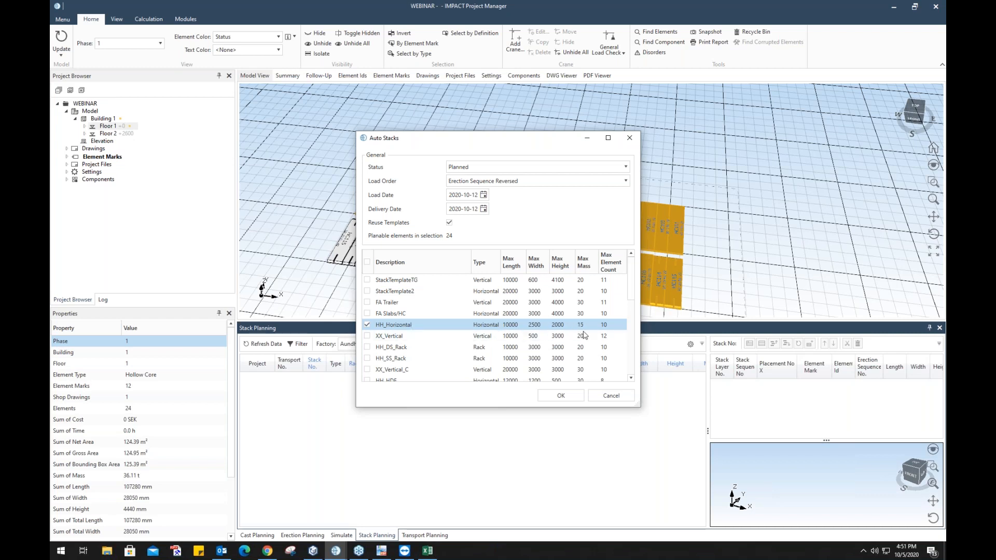
{"action": "left_click", "coordinate": [562, 396]}
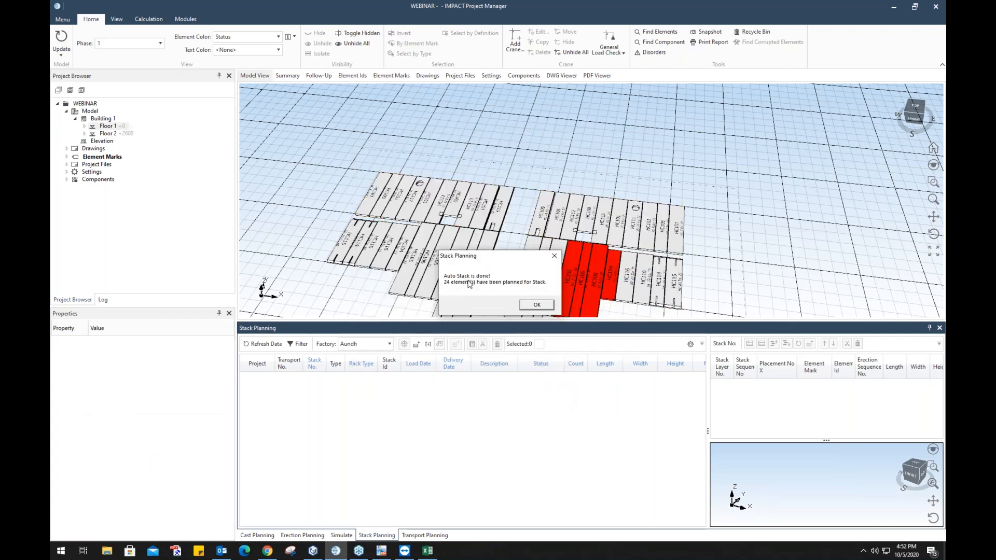
{"action": "left_click", "coordinate": [538, 305]}
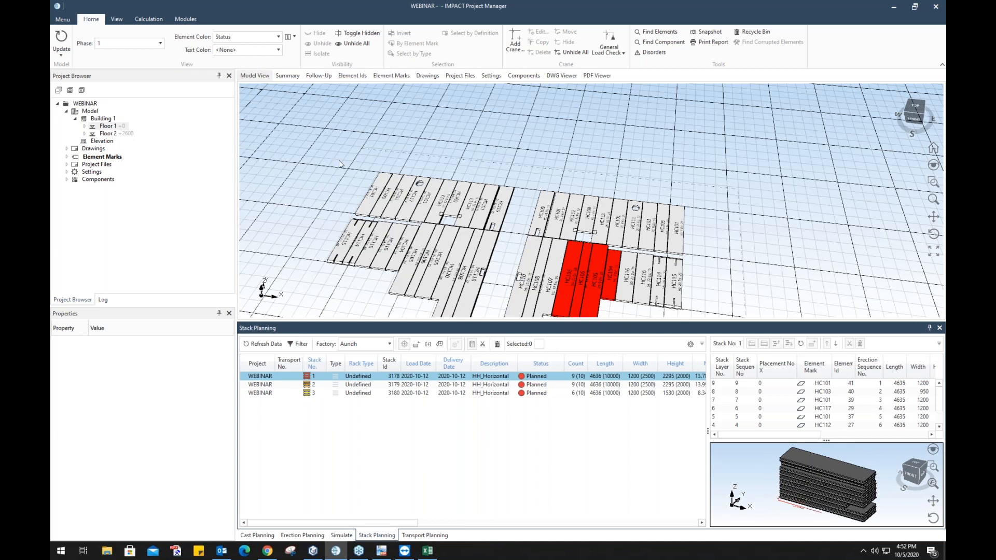
Color the model elements by Stack and view the stack grouping across the Floor 1 slabs.
{"action": "left_click", "coordinate": [279, 37]}
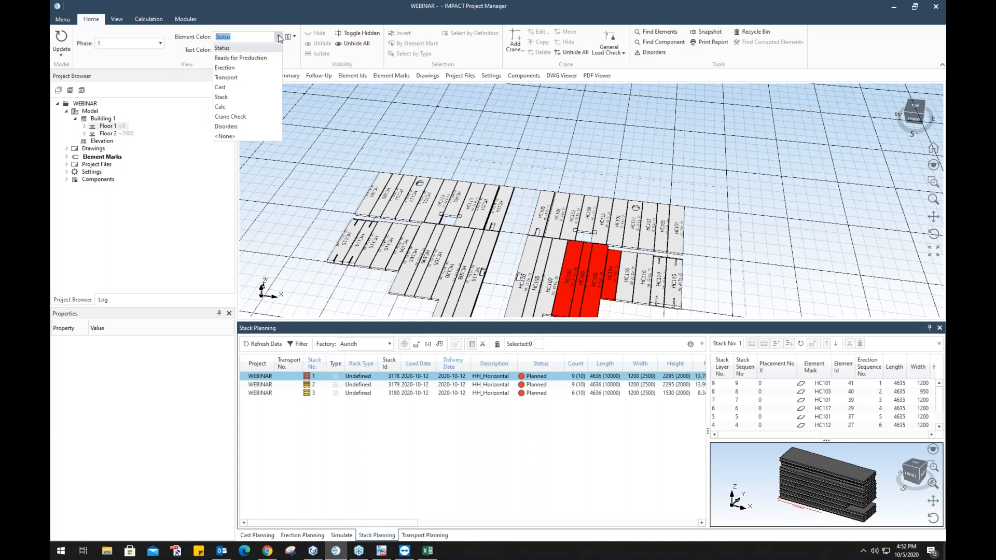
{"action": "left_click", "coordinate": [261, 98]}
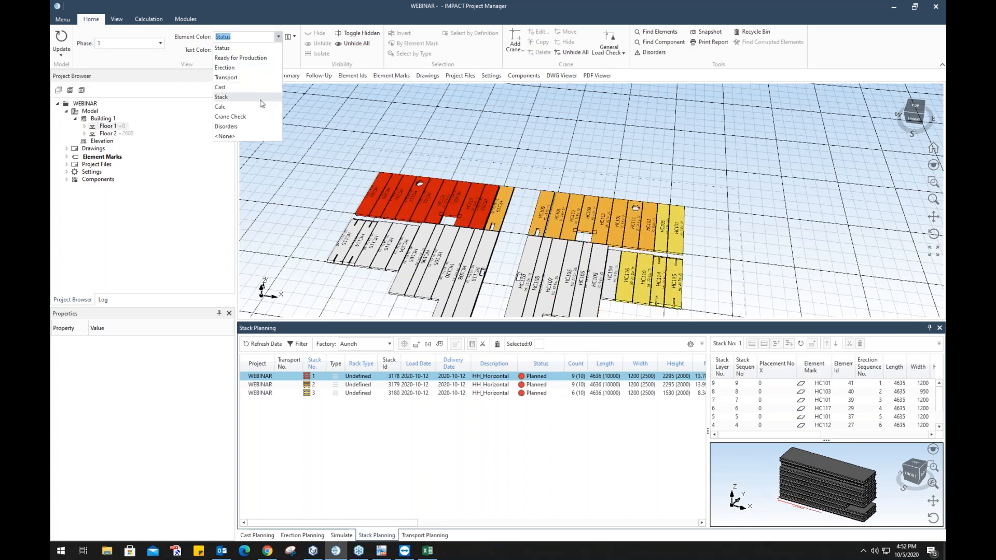
{"action": "scroll", "coordinate": [538, 203], "scroll_direction": "up", "scroll_amount": 3}
{"action": "scroll", "coordinate": [537, 203], "scroll_direction": "down", "scroll_amount": 3}
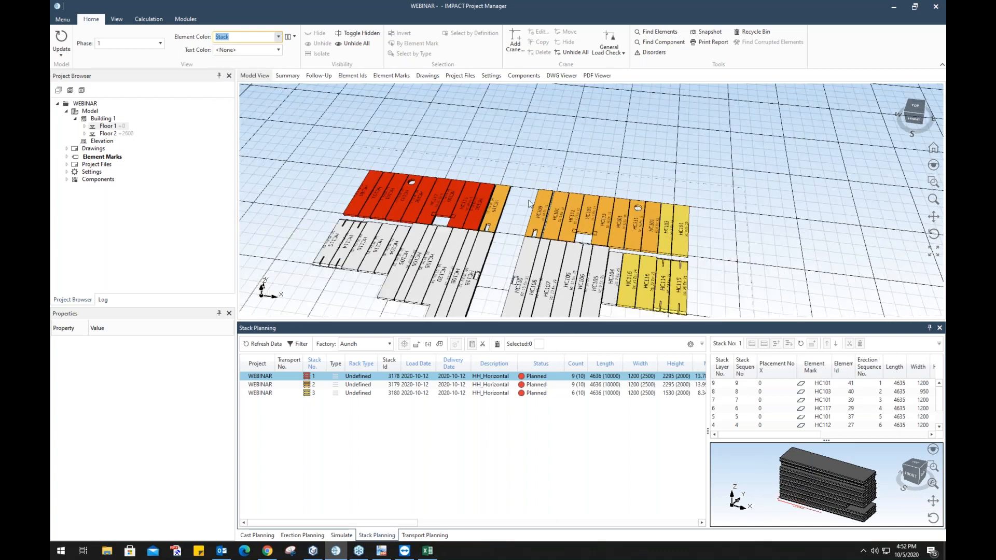
{"action": "scroll", "coordinate": [439, 201], "scroll_direction": "up", "scroll_amount": 5}
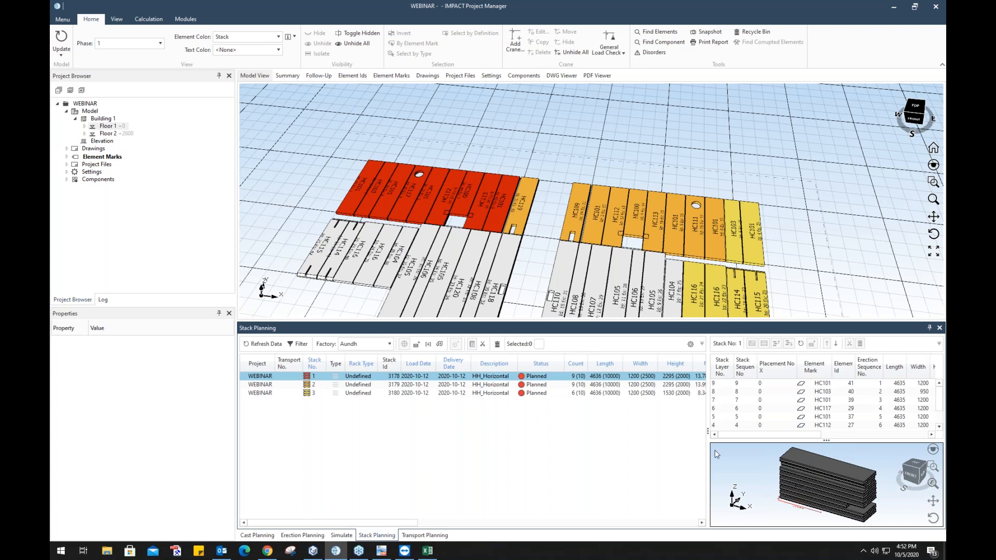
Enlarge the element details and 3D preview of stack 1 and examine the order of its slabs.
{"action": "left_click_drag", "start_coordinate": [707, 465], "coordinate": [585, 465]}
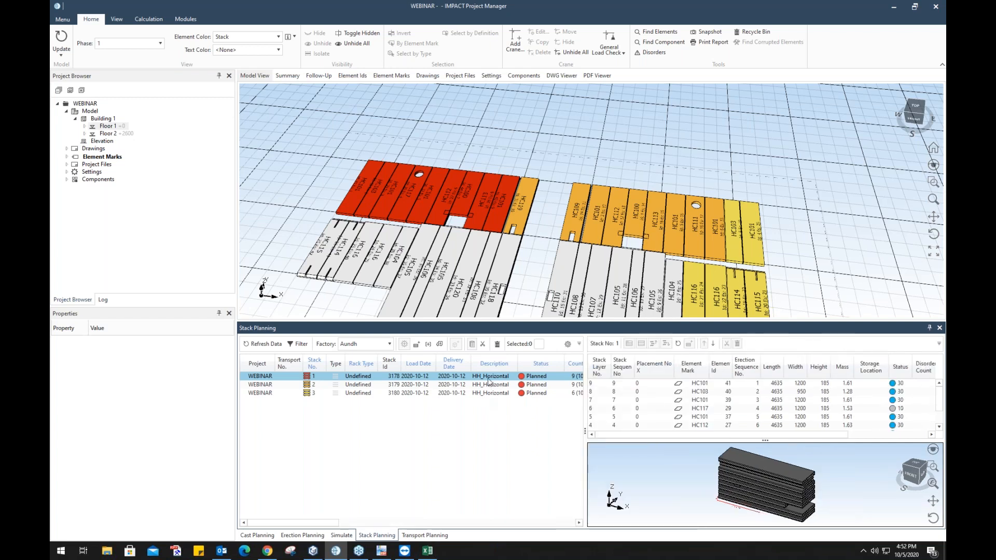
{"action": "scroll", "coordinate": [847, 503], "scroll_direction": "up", "scroll_amount": 3}
{"action": "left_click_drag", "start_coordinate": [808, 440], "coordinate": [808, 394]}
{"action": "scroll", "coordinate": [778, 456], "scroll_direction": "up", "scroll_amount": 2}
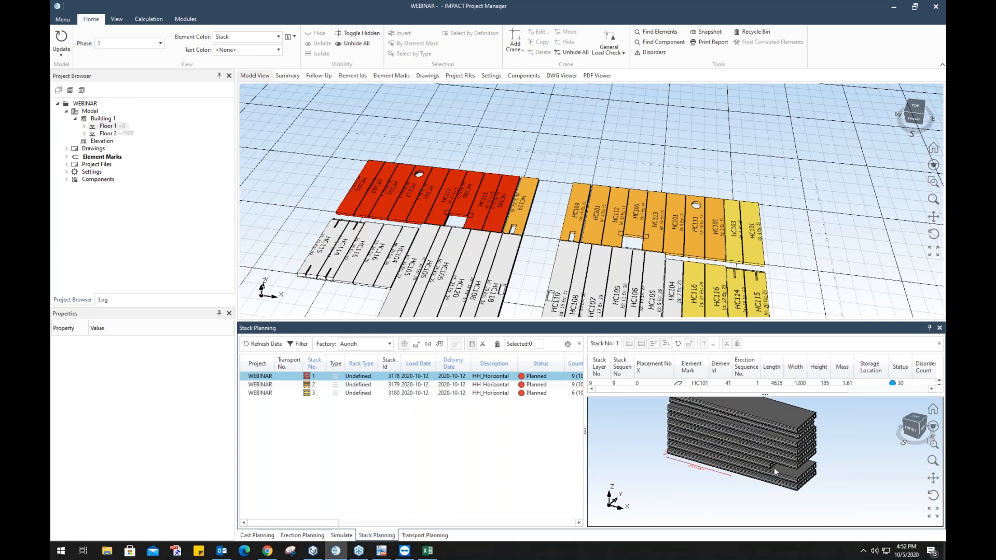
{"action": "scroll", "coordinate": [776, 471], "scroll_direction": "up", "scroll_amount": 3}
{"action": "scroll", "coordinate": [774, 498], "scroll_direction": "up", "scroll_amount": 2}
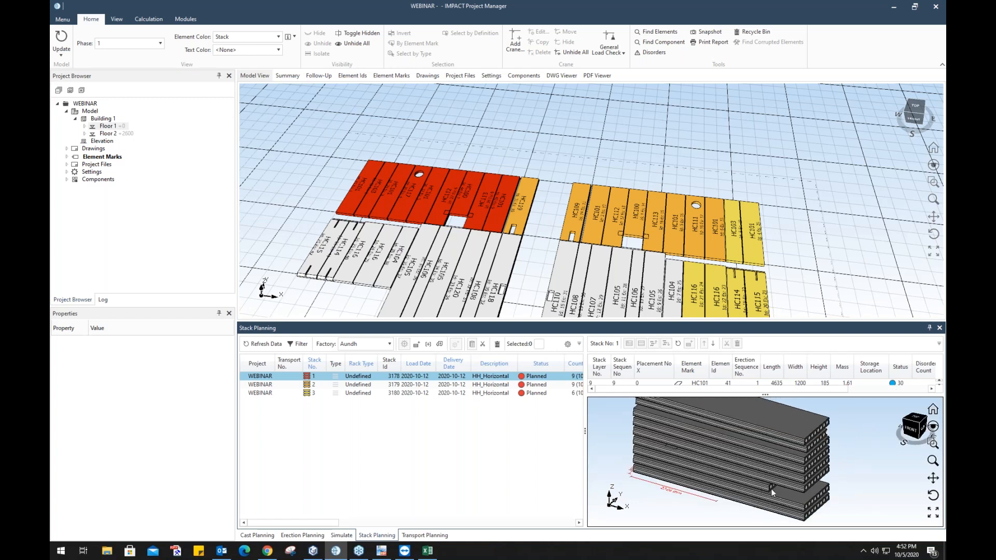
{"action": "middle_click_drag", "start_coordinate": [771, 493], "coordinate": [771, 496]}
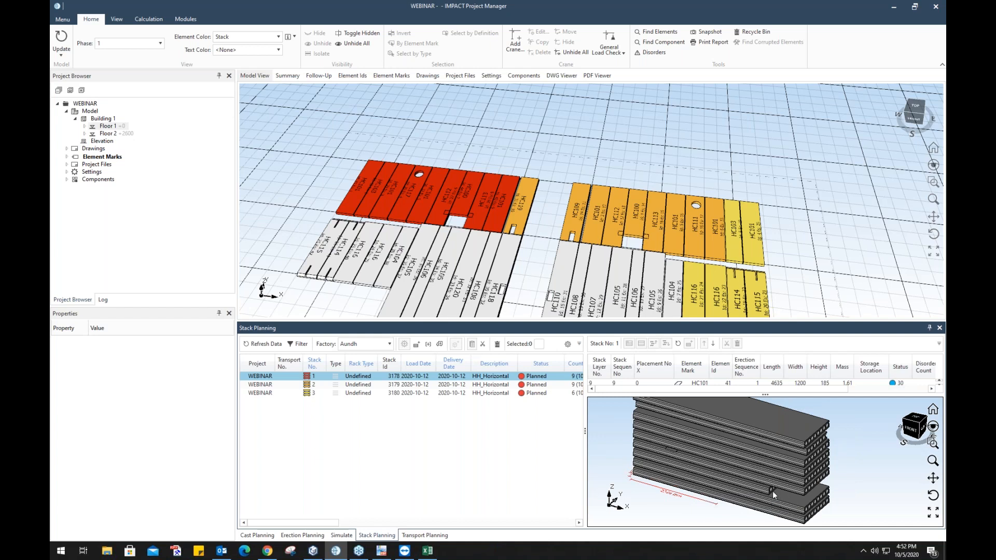
{"action": "scroll", "coordinate": [768, 481], "scroll_direction": "down", "scroll_amount": 2}
{"action": "middle_click_drag", "start_coordinate": [768, 481], "coordinate": [785, 497]}
{"action": "scroll", "coordinate": [769, 501], "scroll_direction": "up", "scroll_amount": 2}
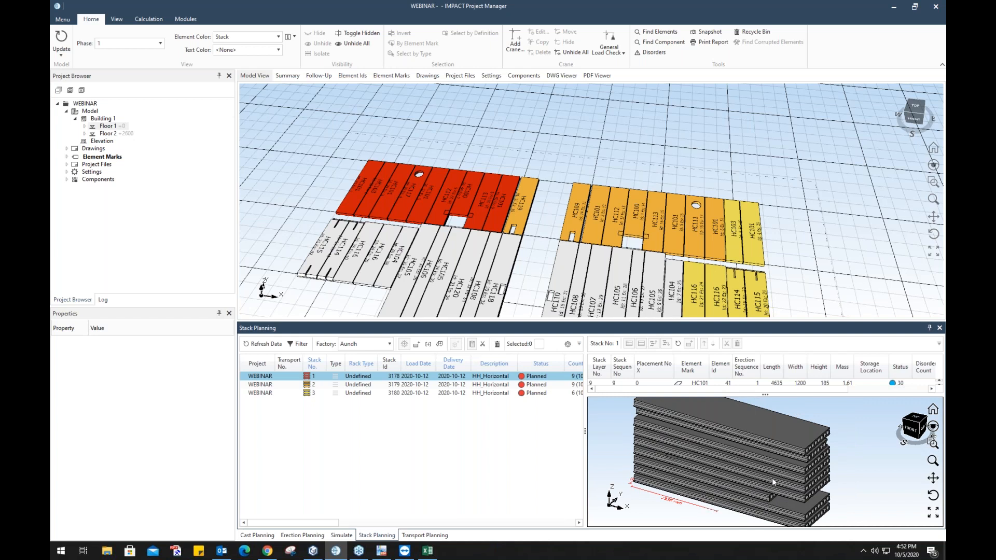
Move the short HC100 slab in stack 1 up from layer 3 to layer 9 at the top, and clear the selection.
{"action": "left_click", "coordinate": [749, 496]}
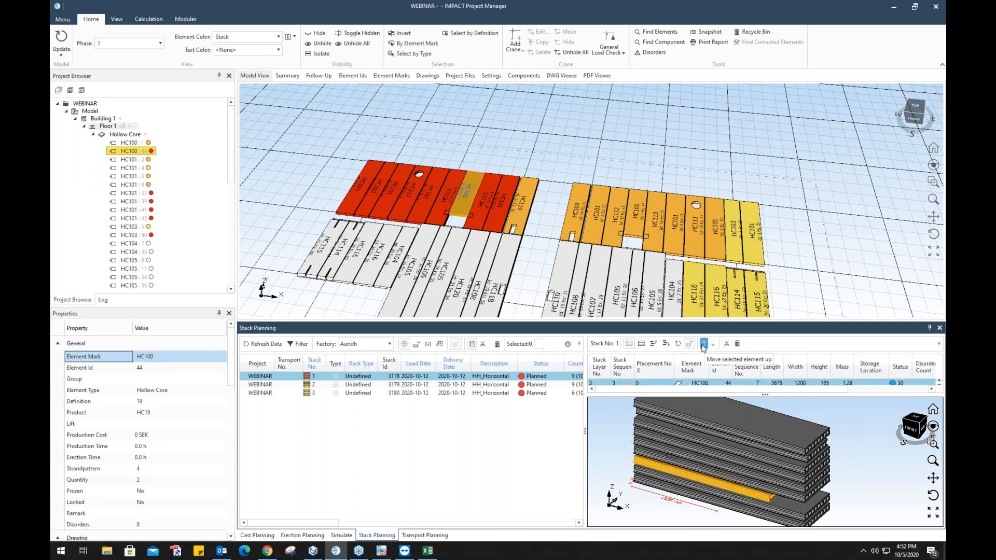
{"action": "left_click", "coordinate": [704, 344]}
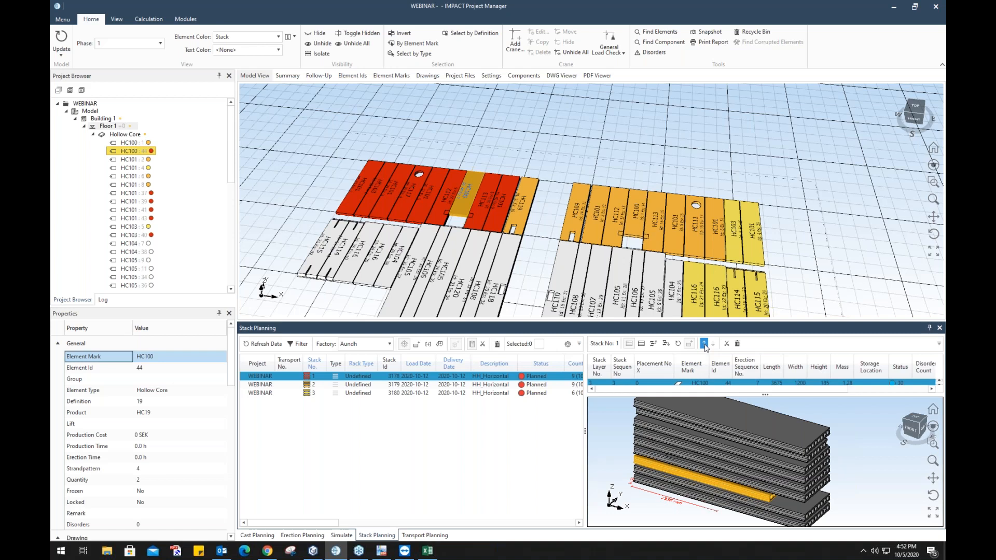
{"action": "left_click", "coordinate": [704, 347]}
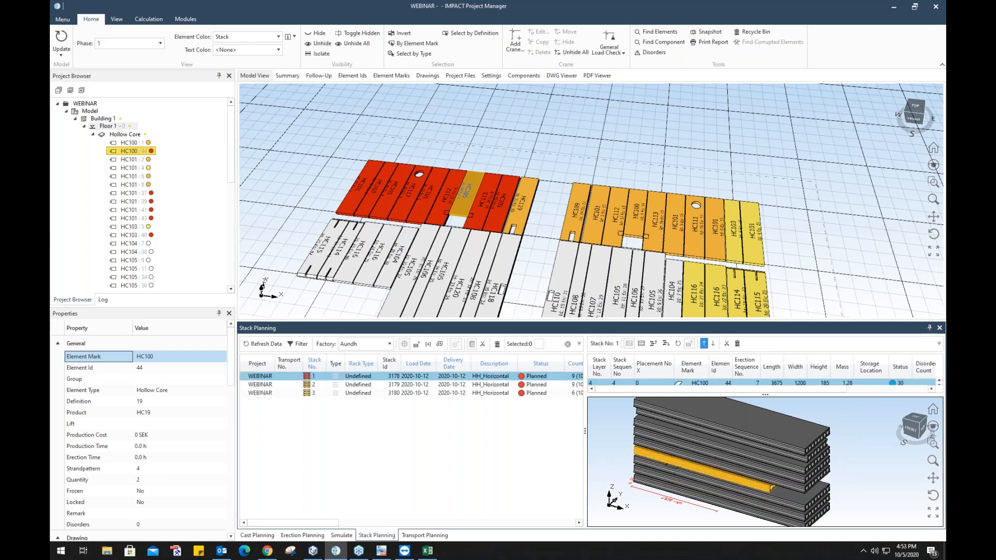
{"action": "left_click", "coordinate": [704, 344]}
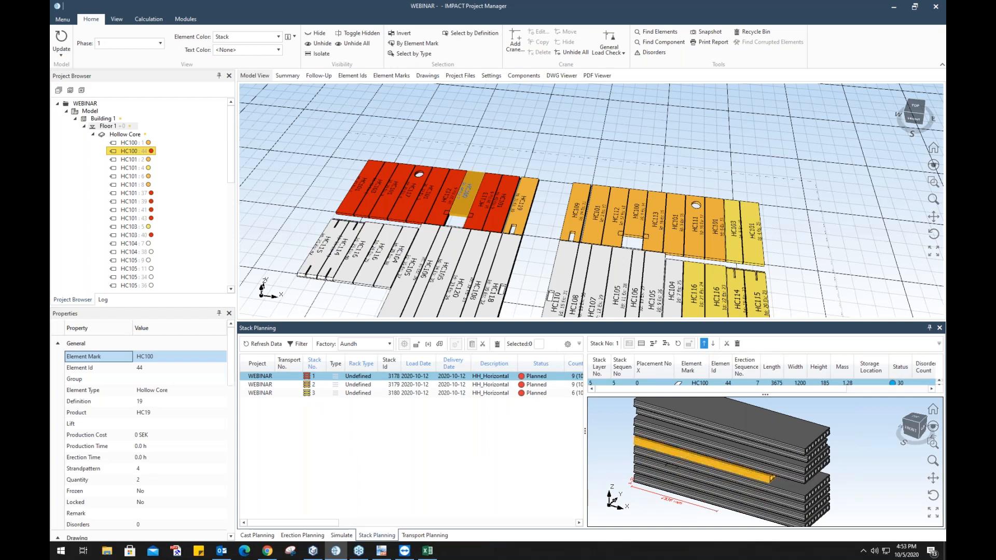
{"action": "left_click", "coordinate": [704, 344]}
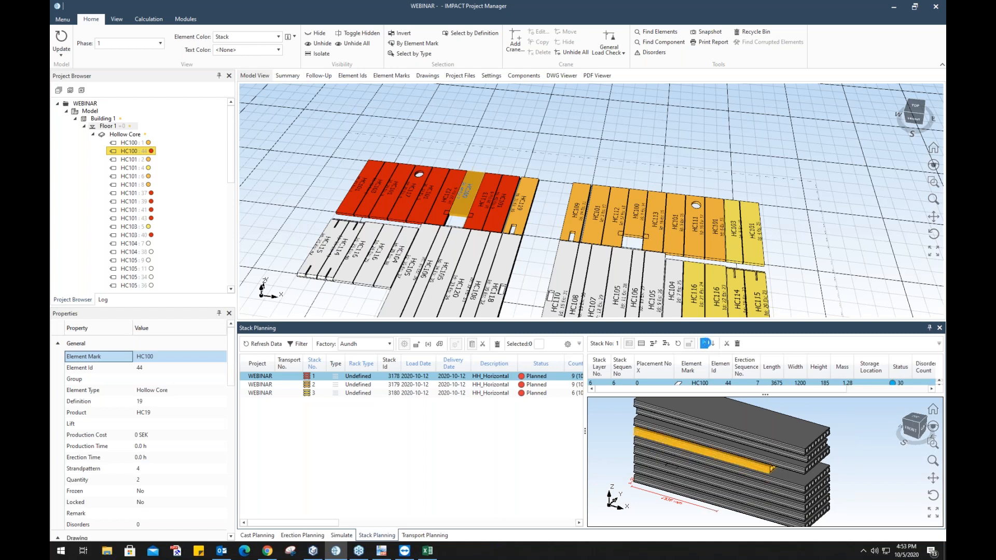
{"action": "left_click", "coordinate": [706, 343]}
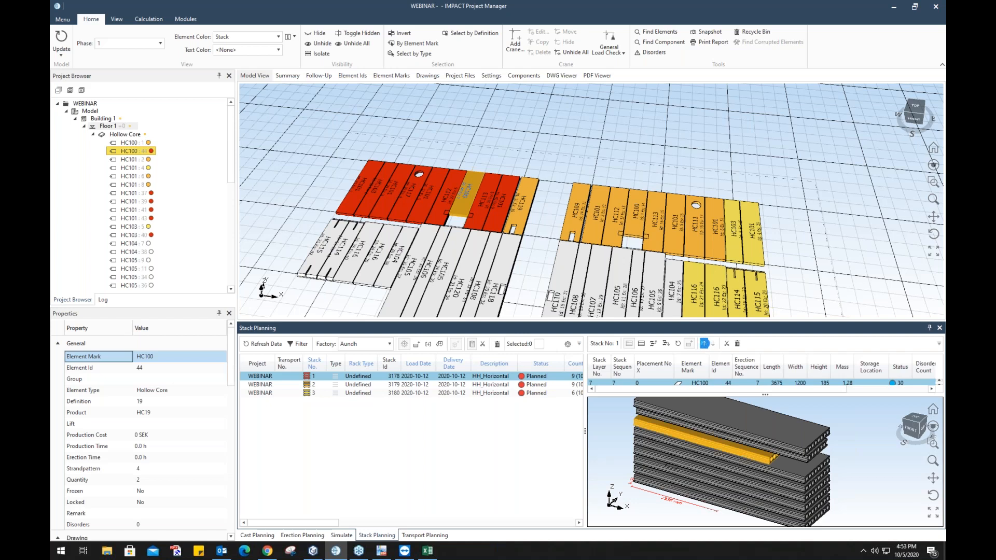
{"action": "left_click", "coordinate": [704, 343]}
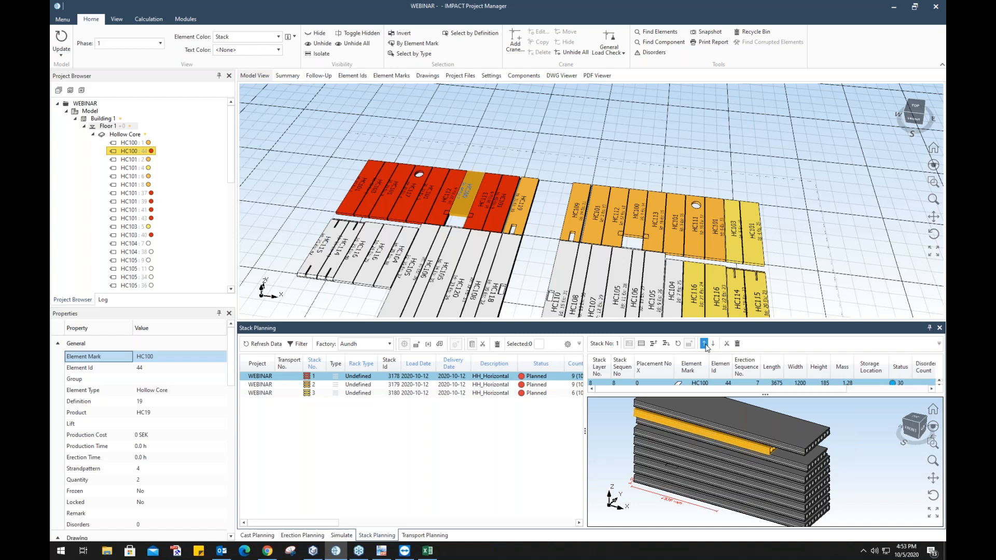
{"action": "left_click", "coordinate": [705, 346]}
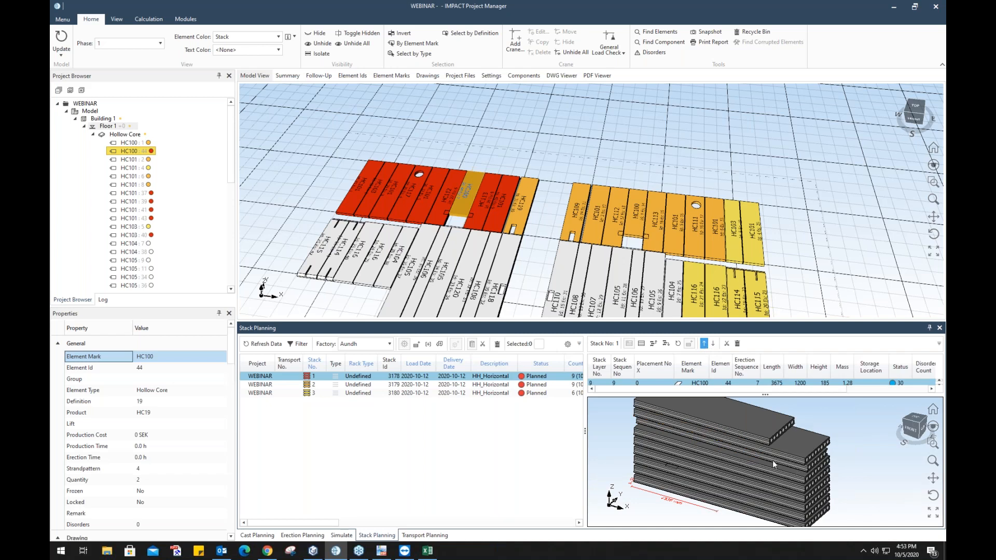
{"action": "scroll", "coordinate": [773, 460], "scroll_direction": "down", "scroll_amount": 5}
{"action": "scroll", "coordinate": [773, 458], "scroll_direction": "up", "scroll_amount": 6}
{"action": "scroll", "coordinate": [794, 435], "scroll_direction": "down", "scroll_amount": 3}
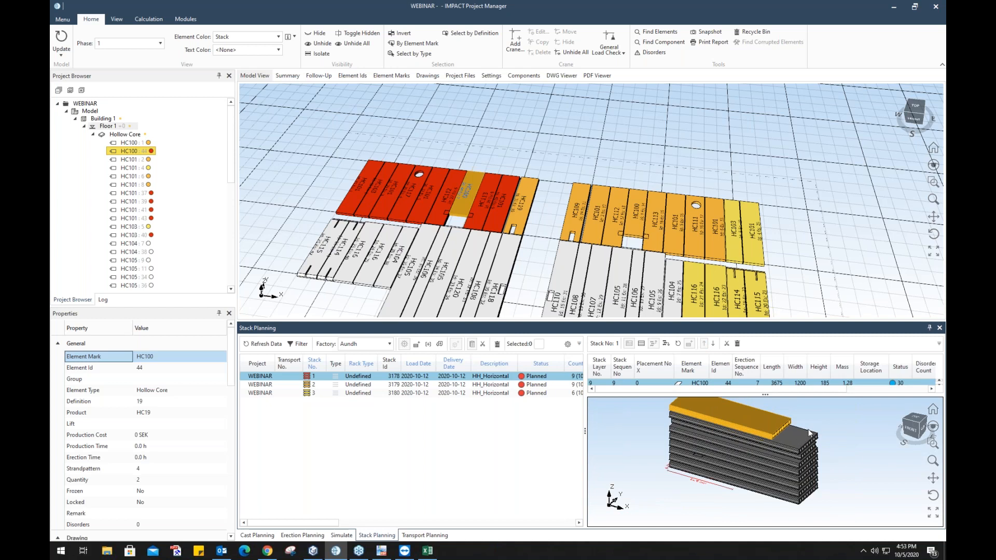
{"action": "left_click", "coordinate": [867, 452]}
Switch to the presentation in PDF-XChange Viewer, read the Transport Planning slide and return to IMPACT Project Manager.
{"action": "mouse_move", "coordinate": [377, 554]}
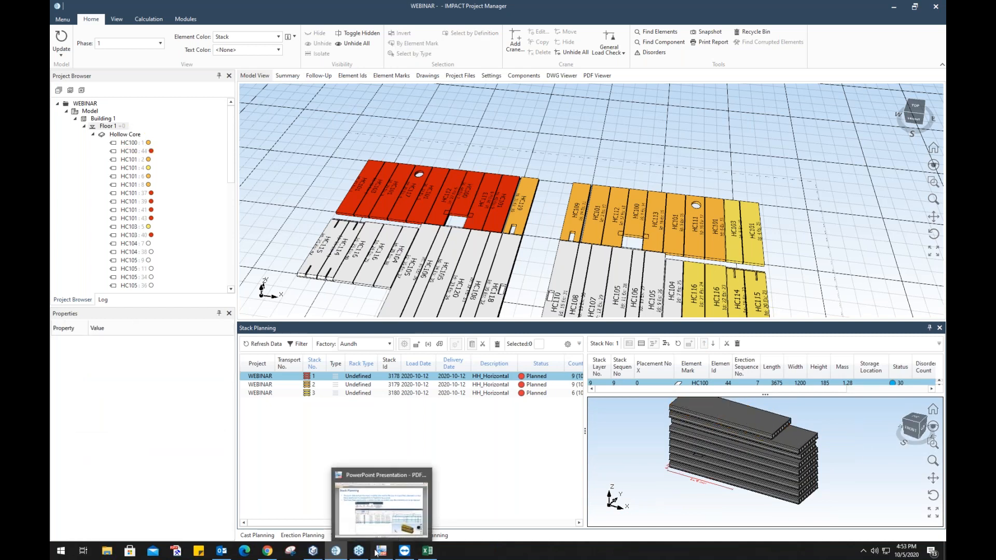
{"action": "left_click", "coordinate": [377, 554]}
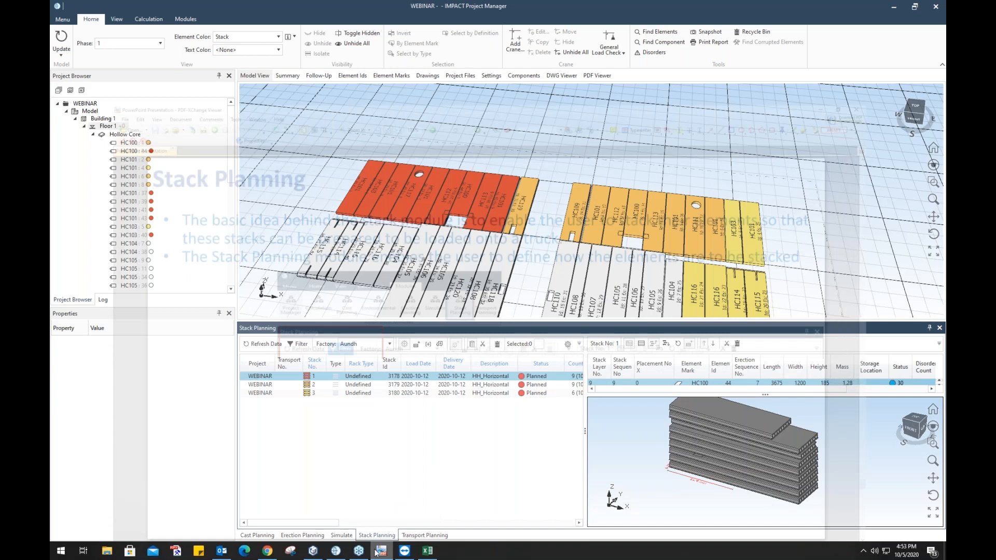
{"action": "scroll", "coordinate": [502, 312], "scroll_direction": "down", "scroll_amount": 1}
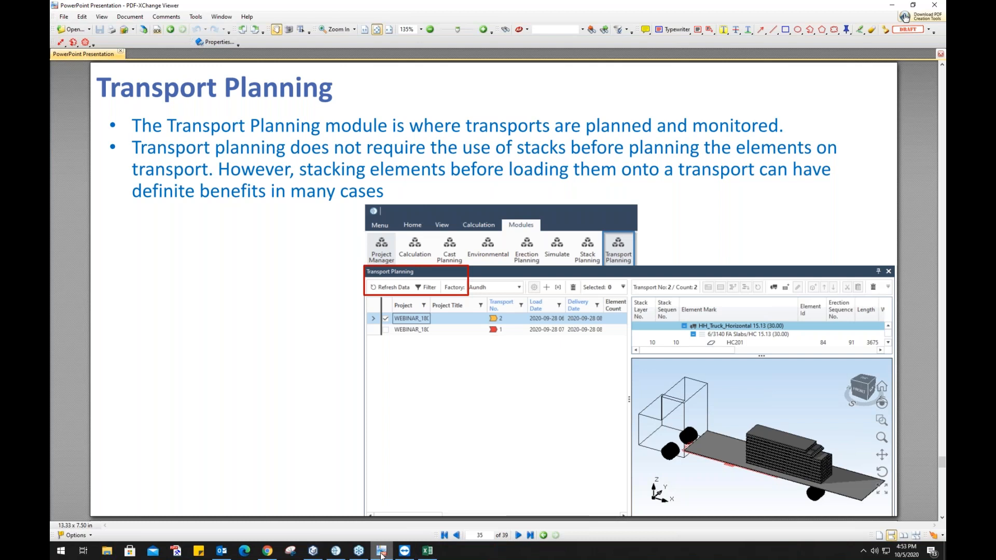
{"action": "mouse_move", "coordinate": [382, 554]}
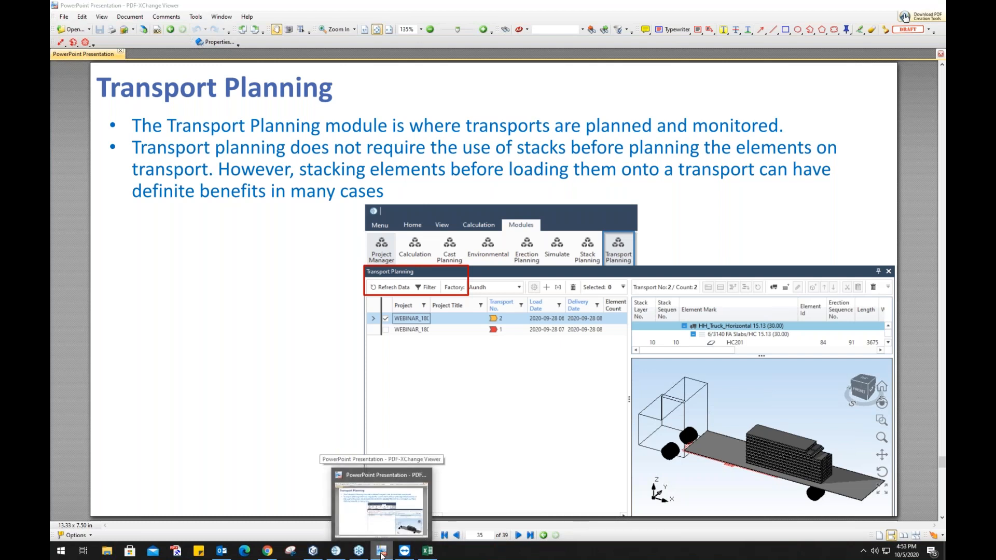
{"action": "left_click", "coordinate": [382, 557]}
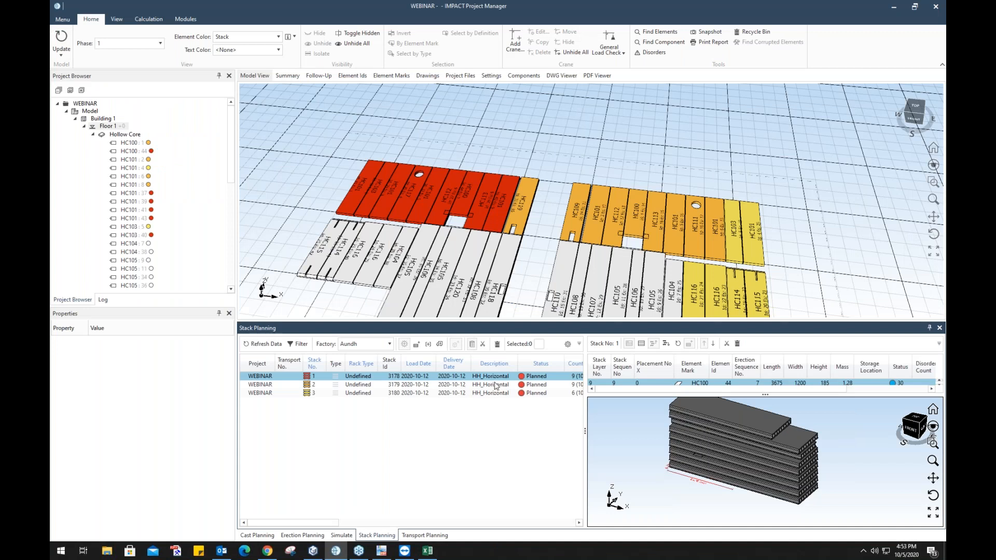
Auto-plan a transport for stack 1 using HH_Template_Horizontal with Erection Sequence Reversed loading, and open Transport Planning.
{"action": "right_click", "coordinate": [316, 379]}
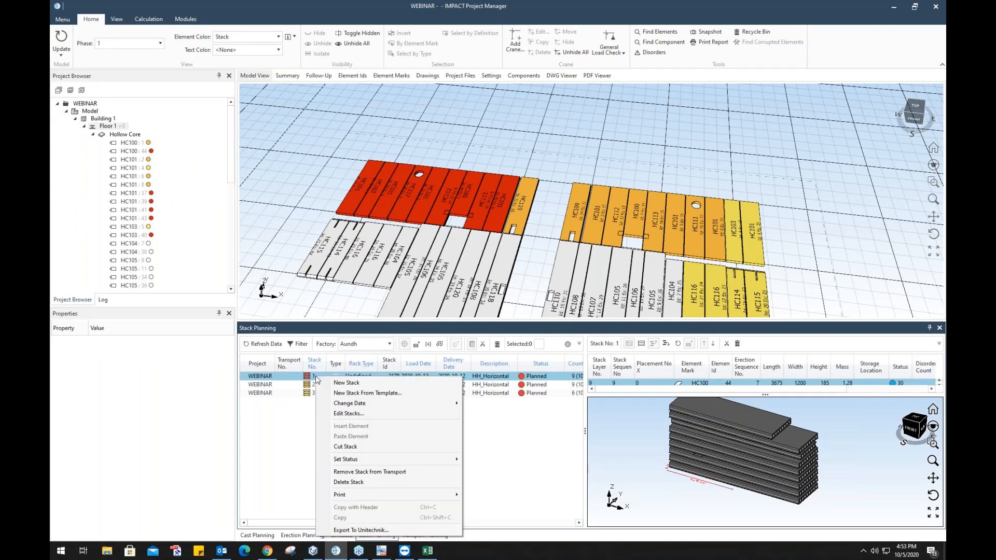
{"action": "left_click", "coordinate": [440, 345]}
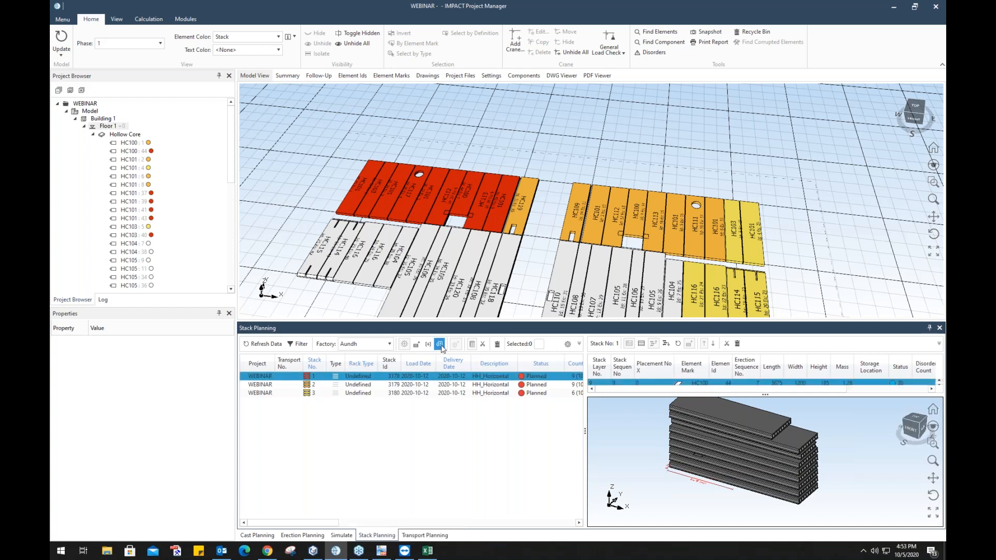
{"action": "left_click", "coordinate": [441, 345]}
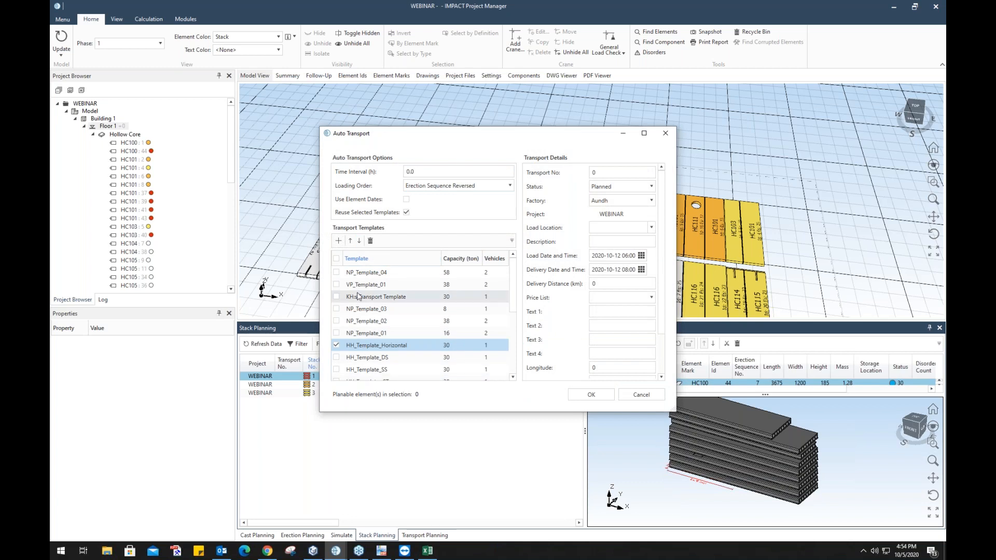
{"action": "left_click", "coordinate": [337, 346]}
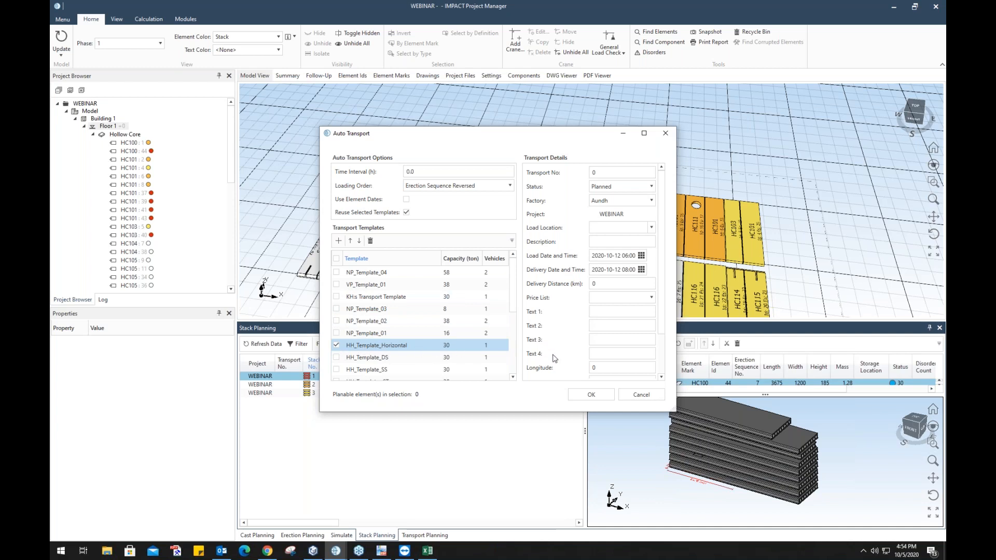
{"action": "left_click", "coordinate": [608, 326]}
{"action": "left_click", "coordinate": [592, 396]}
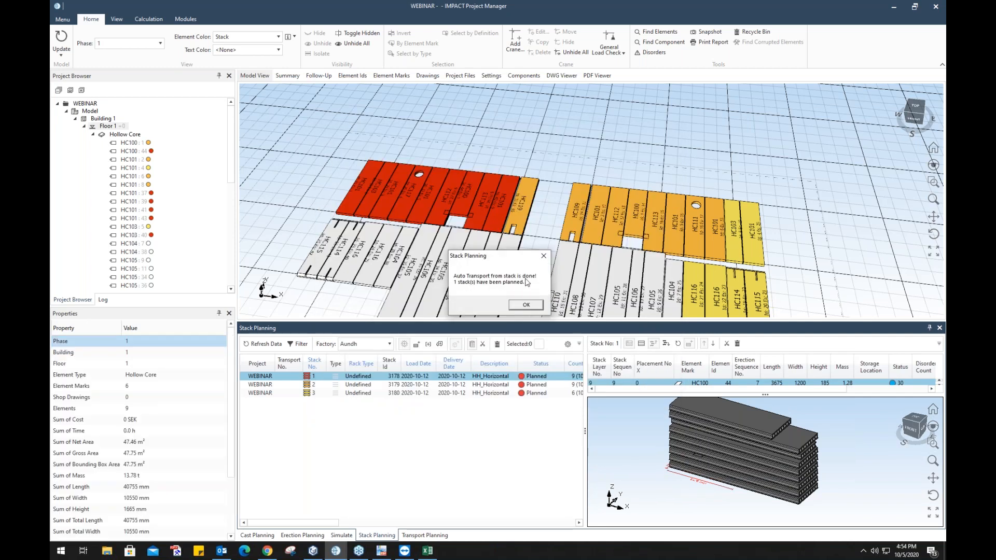
{"action": "left_click", "coordinate": [526, 305]}
{"action": "left_click", "coordinate": [425, 537]}
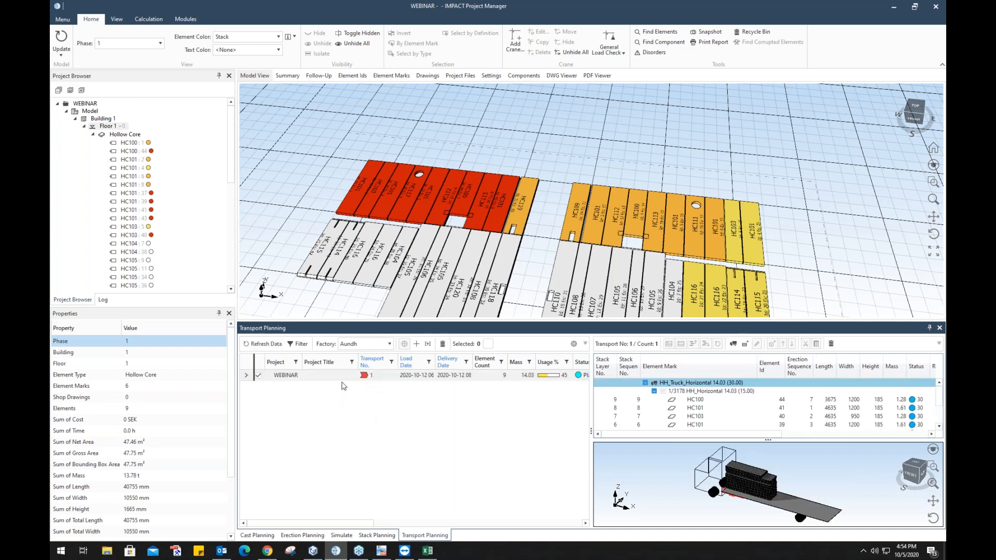
Enlarge the 3D preview of transport 1 and examine how the slab stack is loaded on the truck.
{"action": "scroll", "coordinate": [792, 498], "scroll_direction": "up", "scroll_amount": 3}
{"action": "scroll", "coordinate": [705, 476], "scroll_direction": "down", "scroll_amount": 4}
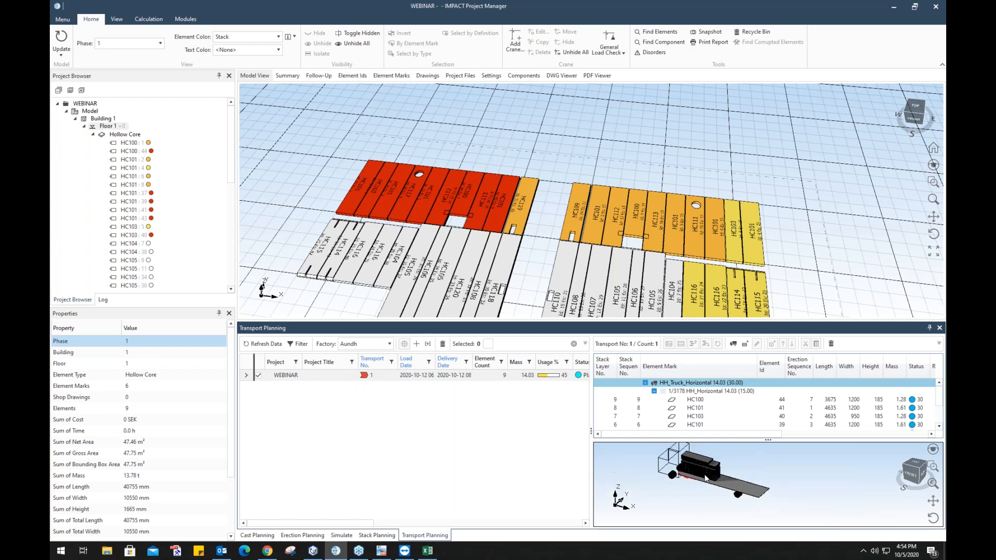
{"action": "left_click_drag", "start_coordinate": [774, 447], "coordinate": [773, 403]}
{"action": "scroll", "coordinate": [701, 455], "scroll_direction": "up", "scroll_amount": 4}
{"action": "scroll", "coordinate": [767, 474], "scroll_direction": "down", "scroll_amount": 5}
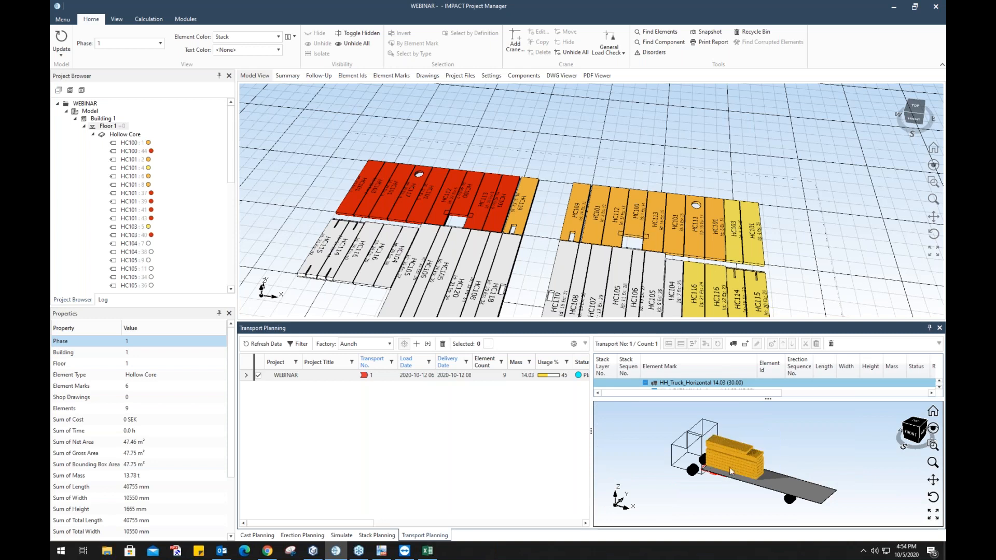
Reposition the slab stack on the HH_Truck_Horizontal bed, placing it farther back from the cab.
{"action": "left_click_drag", "start_coordinate": [742, 459], "coordinate": [741, 467]}
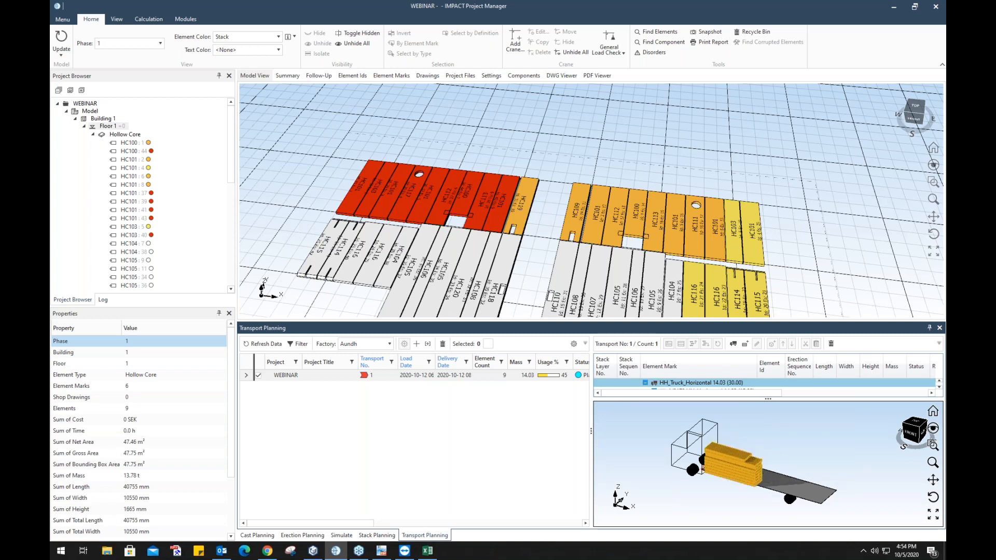
{"action": "scroll", "coordinate": [763, 495], "scroll_direction": "up", "scroll_amount": 2}
{"action": "scroll", "coordinate": [763, 493], "scroll_direction": "up", "scroll_amount": 1}
{"action": "scroll", "coordinate": [741, 487], "scroll_direction": "down", "scroll_amount": 1}
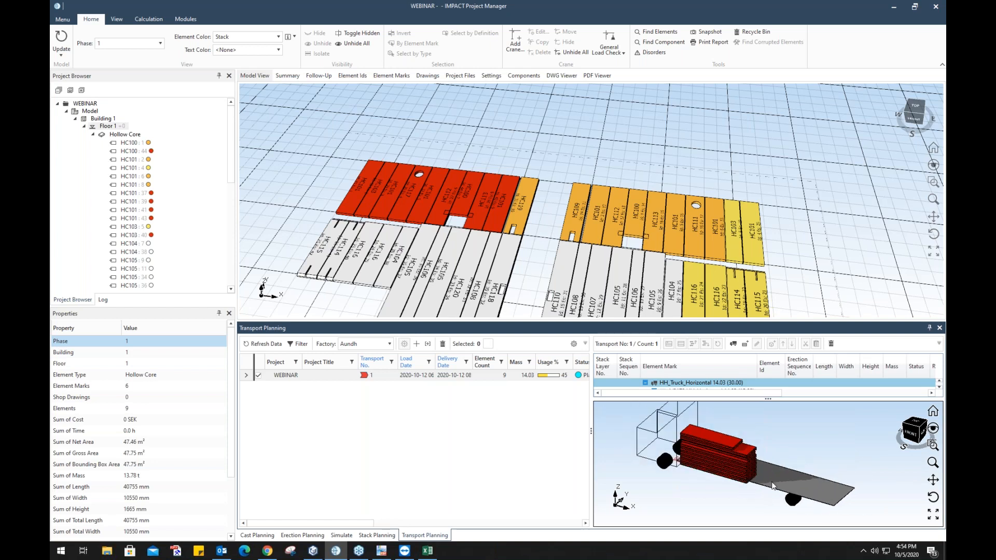
{"action": "left_click_drag", "start_coordinate": [772, 427], "coordinate": [709, 472]}
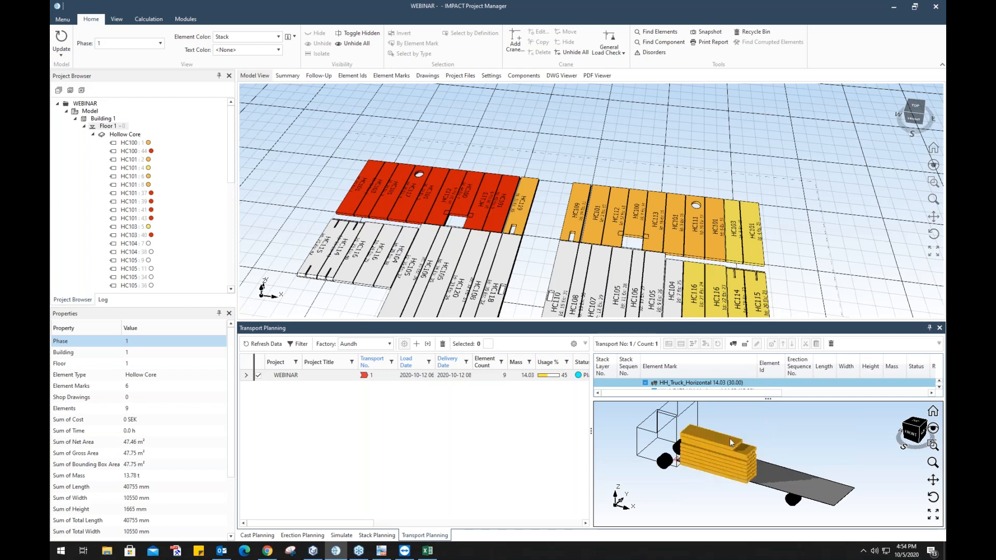
{"action": "left_click_drag", "start_coordinate": [730, 453], "coordinate": [755, 454]}
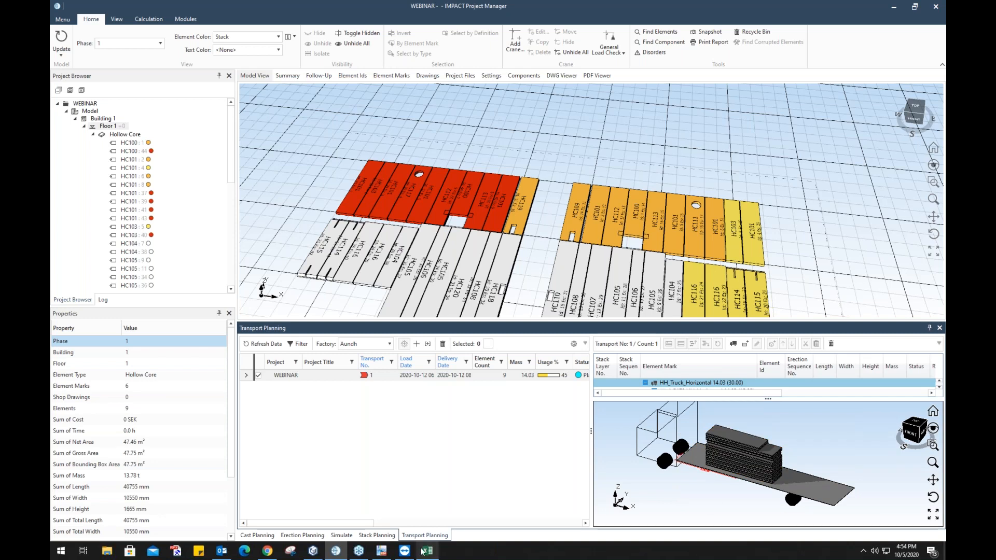
Switch to PDF-XChange Viewer, read the IMPACT Go for IOS and Android slide, bring up TeamViewer, and put the presentation away.
{"action": "mouse_move", "coordinate": [381, 553]}
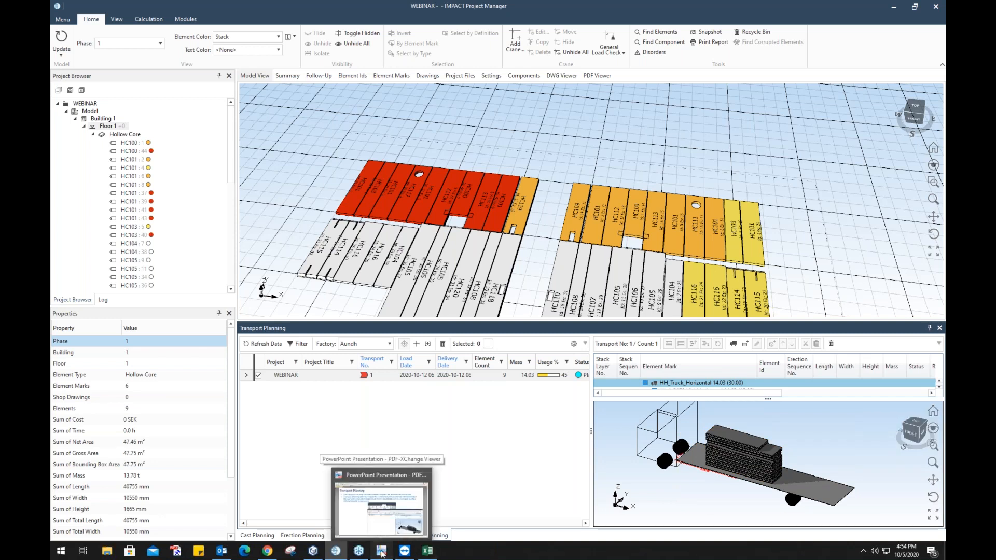
{"action": "left_click", "coordinate": [382, 553]}
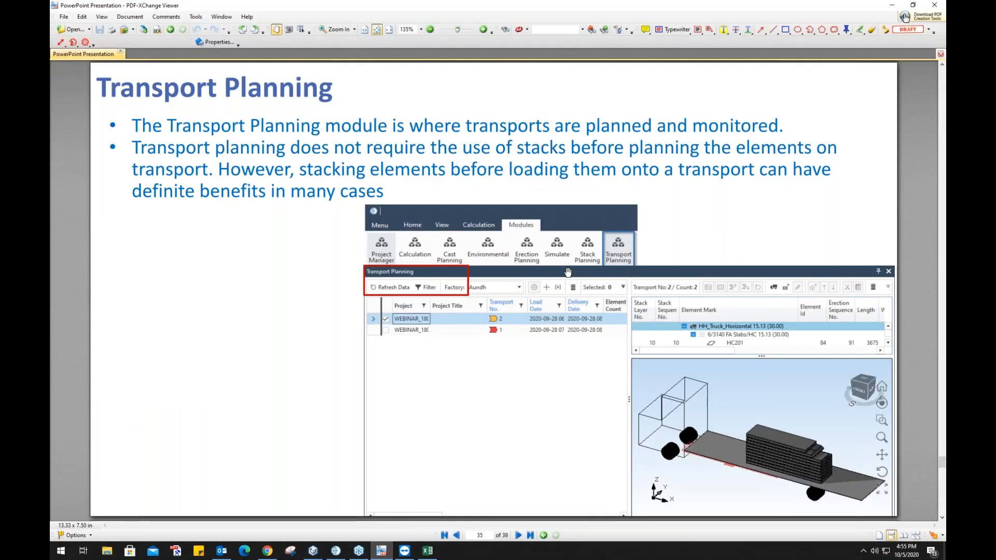
{"action": "scroll", "coordinate": [568, 272], "scroll_direction": "down", "scroll_amount": 1}
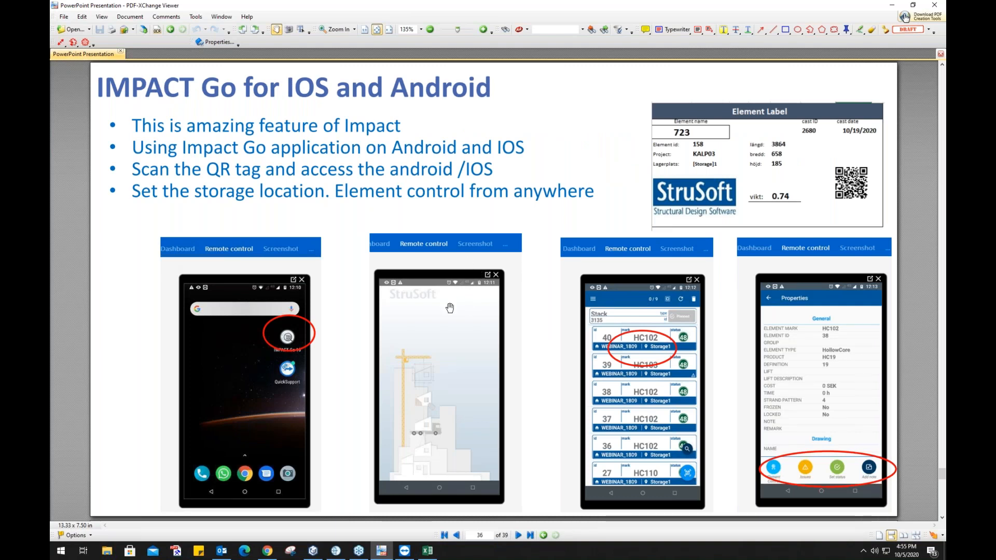
{"action": "left_click", "coordinate": [404, 552]}
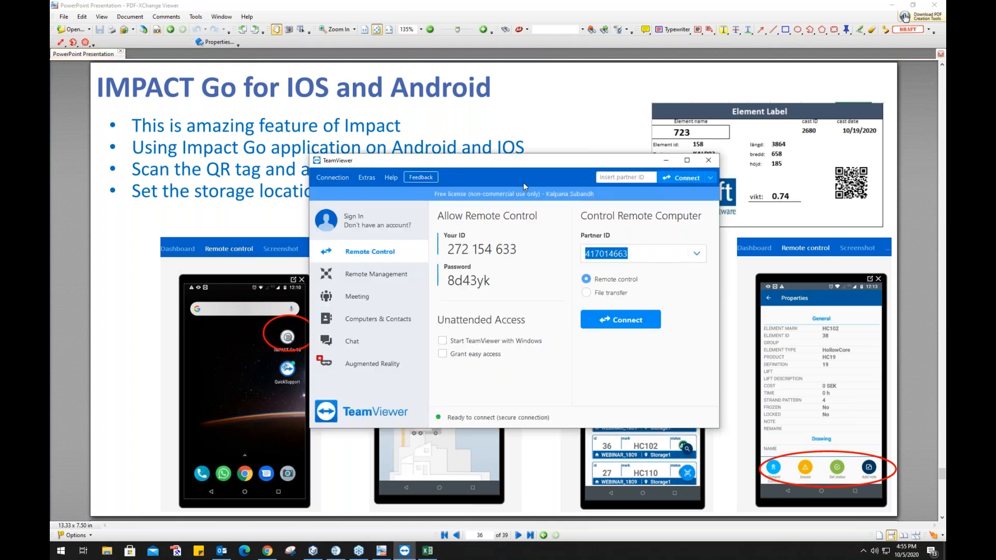
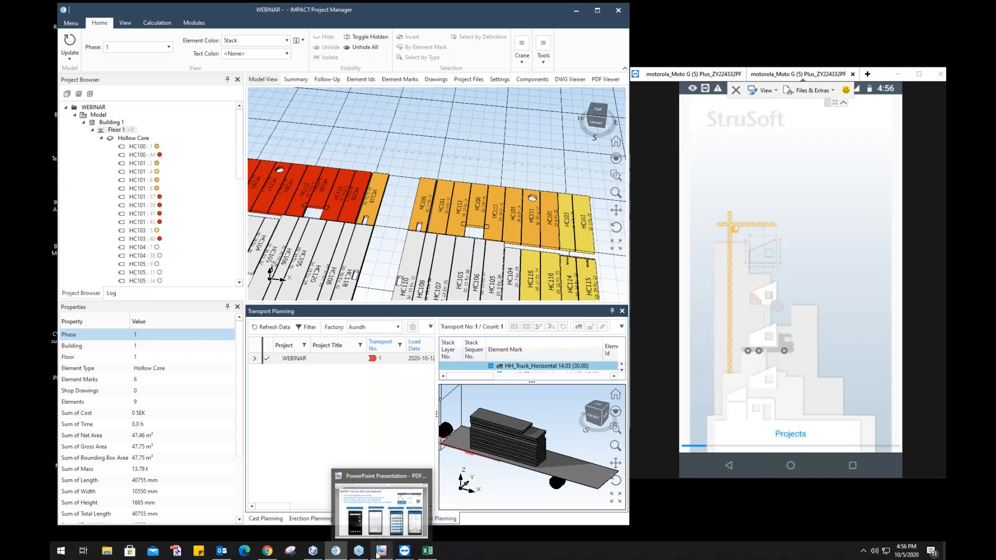
{"action": "left_click", "coordinate": [378, 553]}
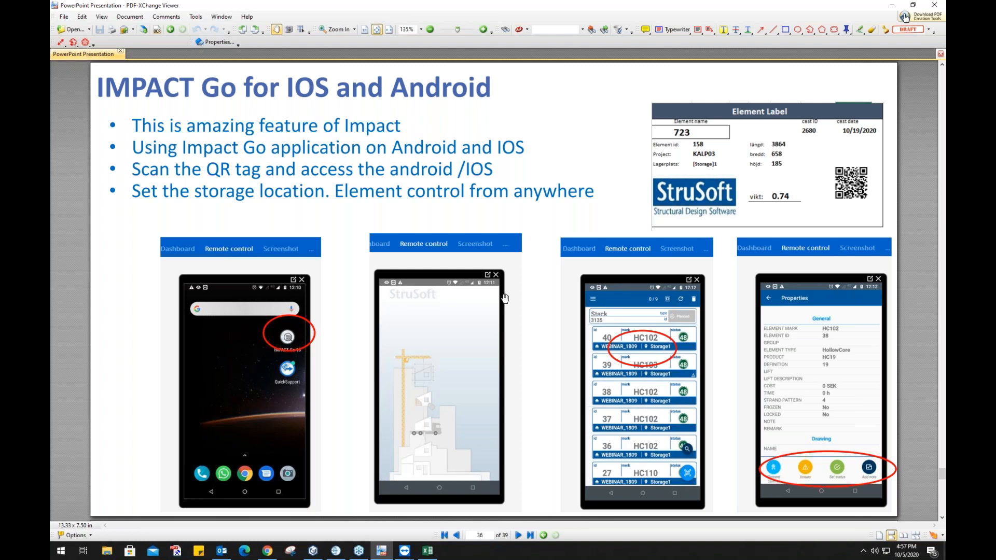
{"action": "left_click", "coordinate": [890, 8]}
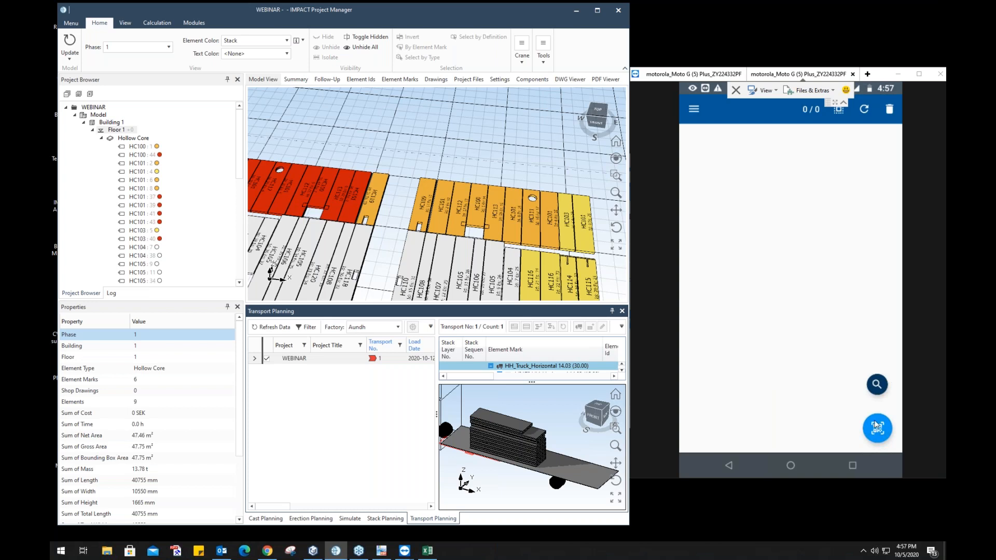
Switch to CastElements3.xlsx in Excel, enlarge the window to present the cast report's QR code for scanning, and minimise it.
{"action": "left_click", "coordinate": [427, 552]}
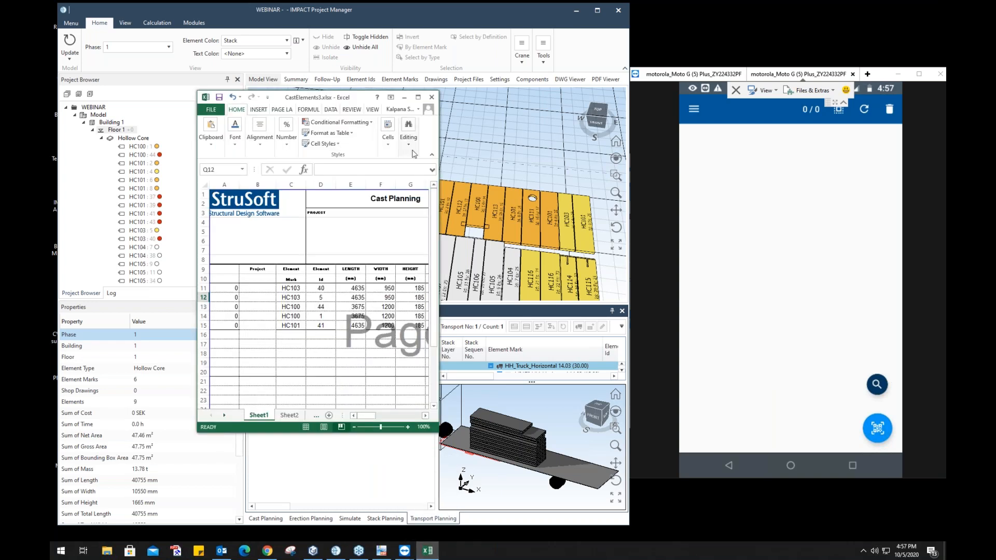
{"action": "left_click_drag", "start_coordinate": [436, 430], "coordinate": [603, 496]}
{"action": "left_click_drag", "start_coordinate": [487, 481], "coordinate": [542, 482]}
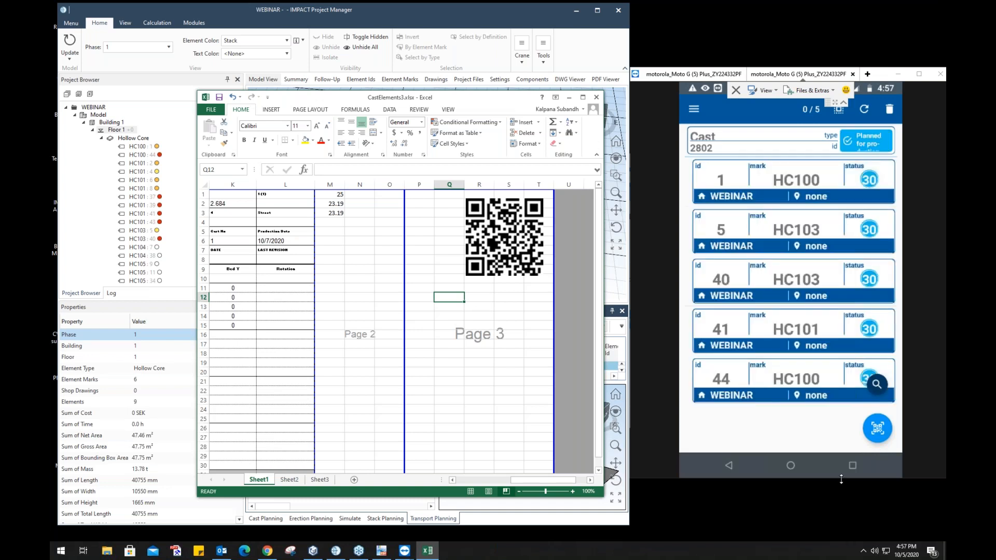
{"action": "left_click", "coordinate": [569, 97]}
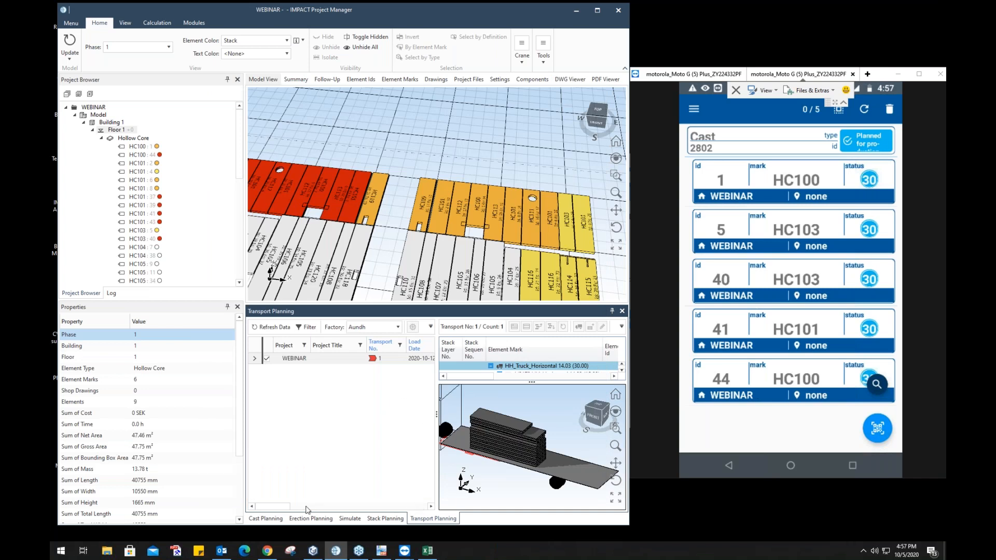
Open Cast Planning and compare the elements of cast 2802 on Bed-3 with the element list on the phone.
{"action": "left_click", "coordinate": [268, 519]}
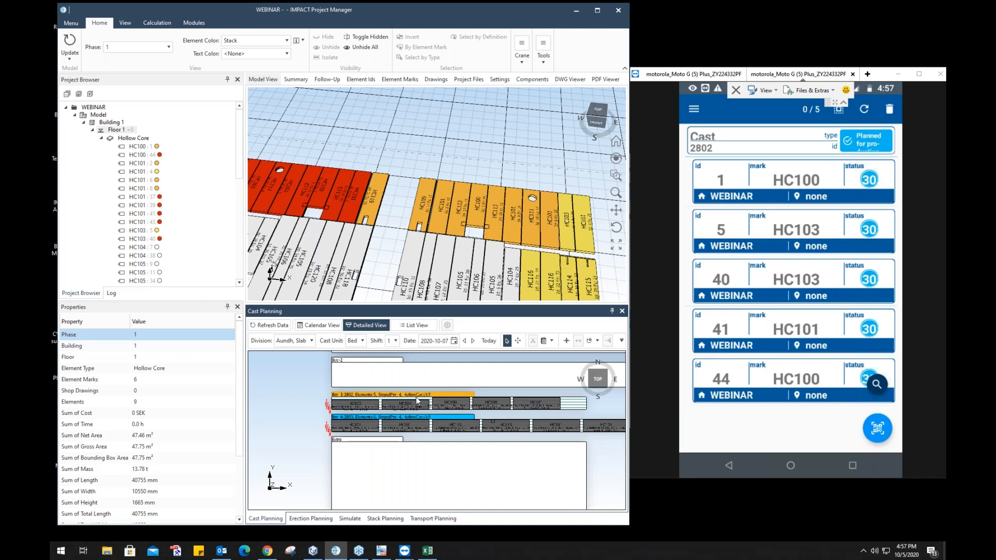
{"action": "scroll", "coordinate": [359, 405], "scroll_direction": "up", "scroll_amount": 5}
{"action": "scroll", "coordinate": [396, 404], "scroll_direction": "down", "scroll_amount": 2}
{"action": "middle_click_drag", "start_coordinate": [396, 405], "coordinate": [339, 405]}
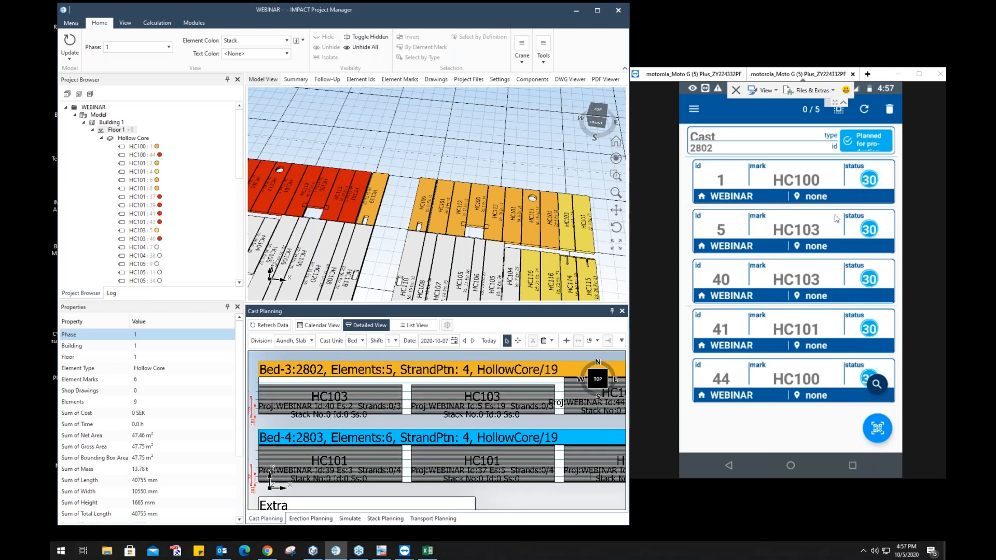
{"action": "left_click", "coordinate": [763, 277]}
{"action": "left_click", "coordinate": [763, 278]}
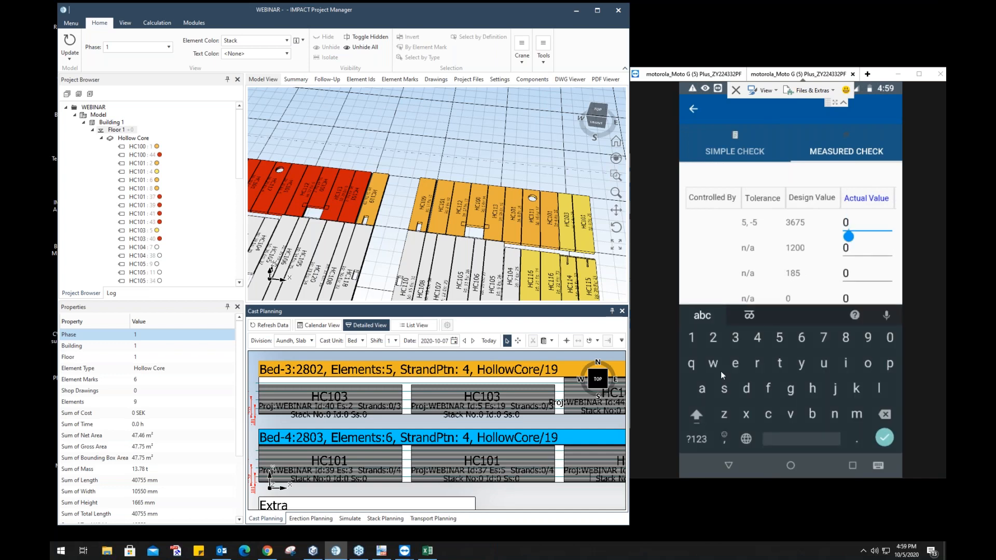
Enter the actual values 3676 for length, 1199 for width and 185 for height in the phone's measured check.
{"action": "type", "text": "3676"}
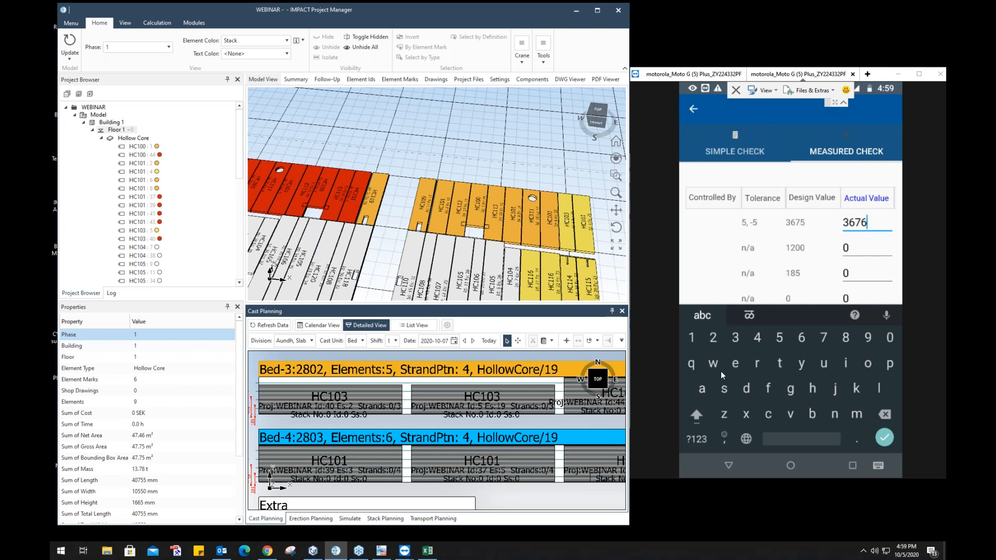
{"action": "key", "text": "BackSpace"}
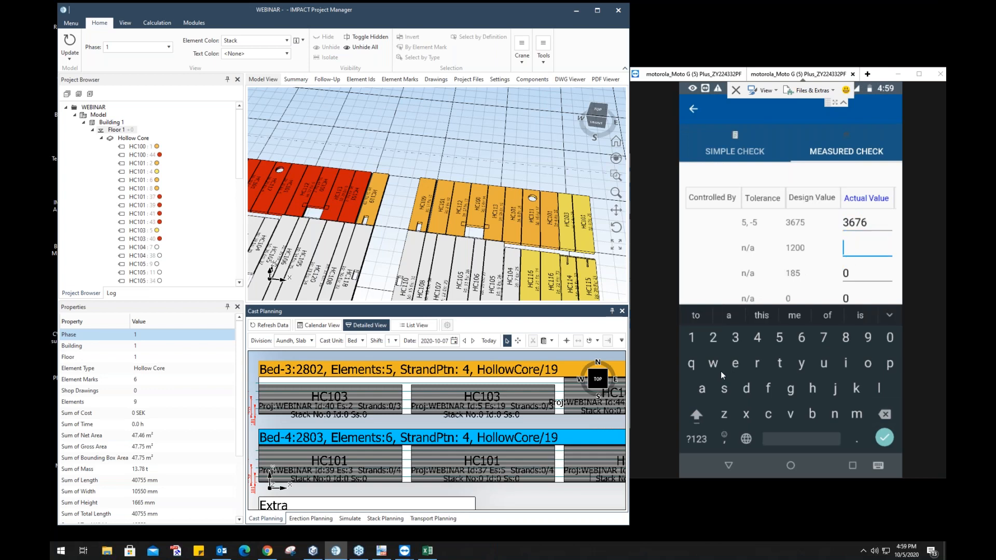
{"action": "type", "text": "1199"}
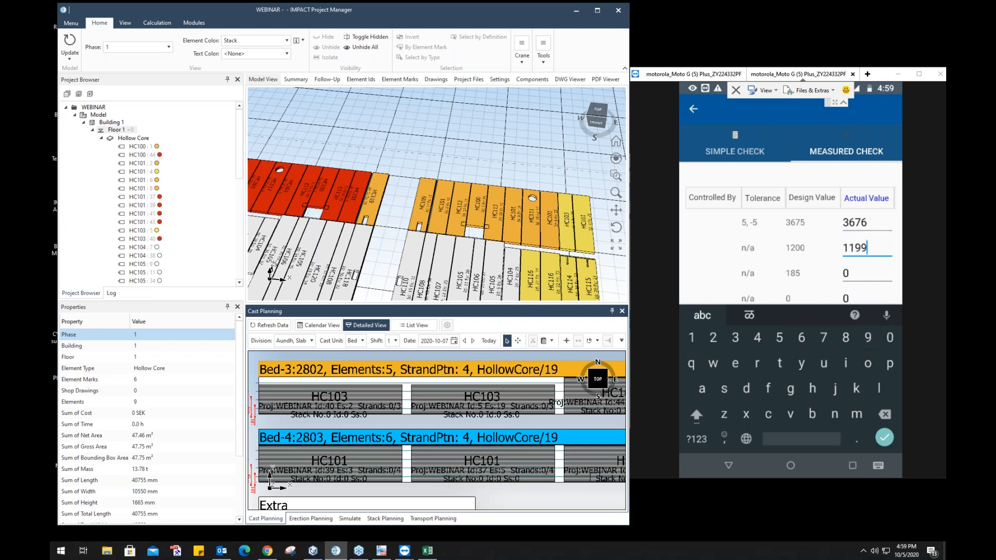
{"action": "left_click", "coordinate": [859, 274]}
{"action": "key", "text": "BackSpace"}
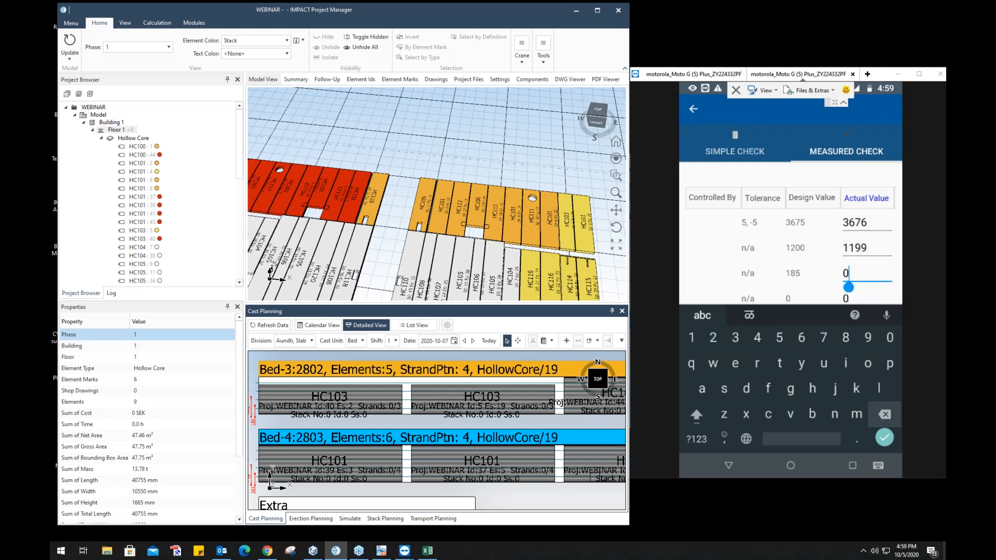
{"action": "type", "text": "185"}
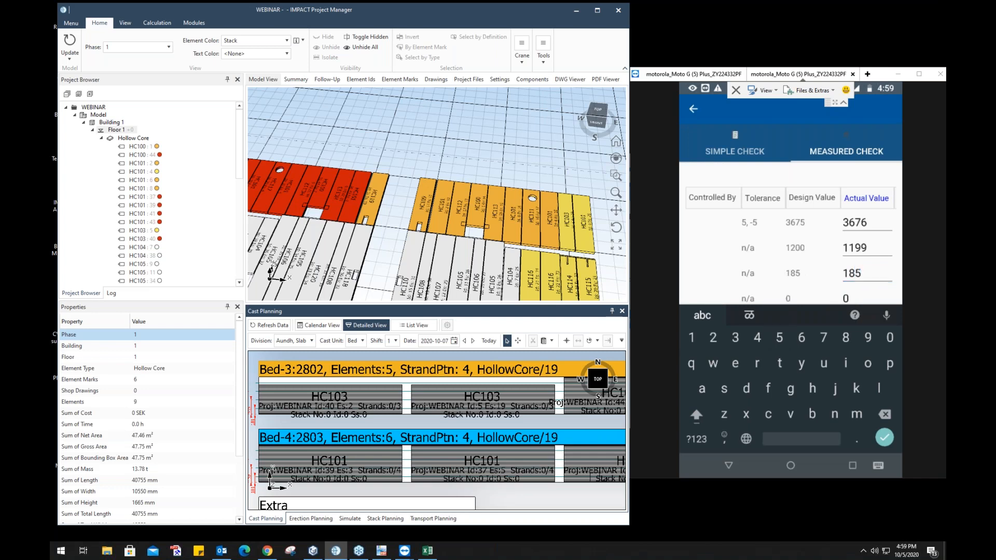
{"action": "key", "text": "Return"}
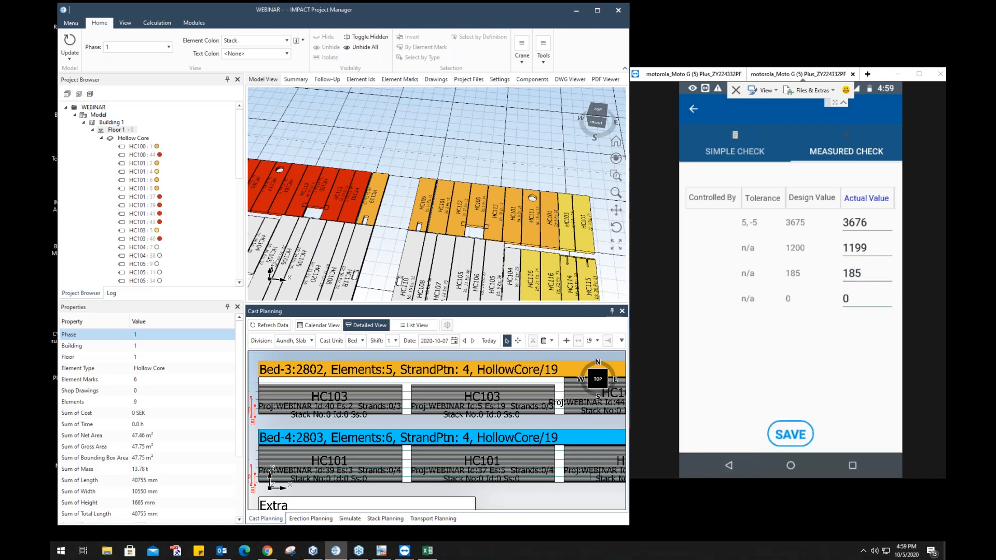
Mark Length, Width, Height and Diagonal as checked in the measured check and save it.
{"action": "scroll", "coordinate": [790, 244], "scroll_direction": "left", "scroll_amount": 5}
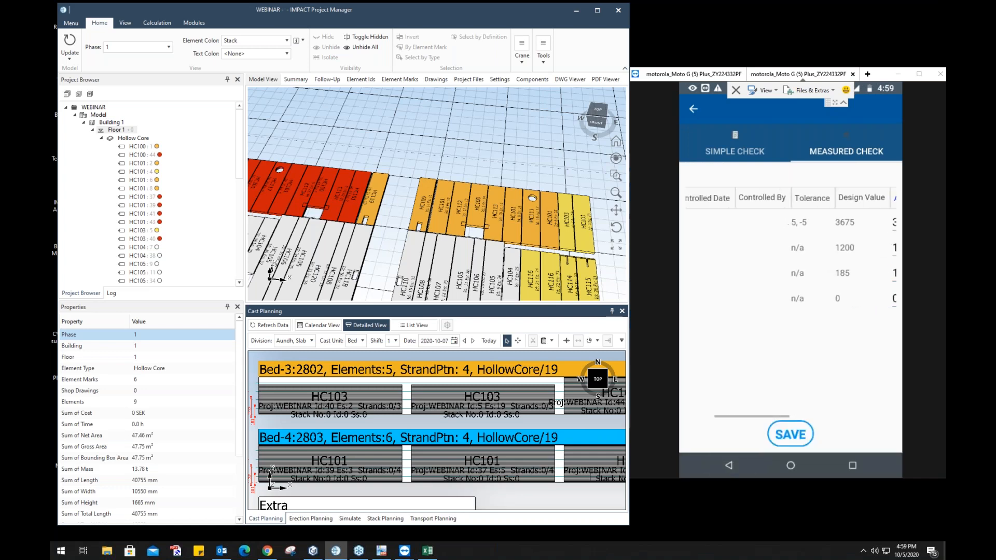
{"action": "left_click", "coordinate": [737, 222]}
{"action": "left_click", "coordinate": [737, 236]}
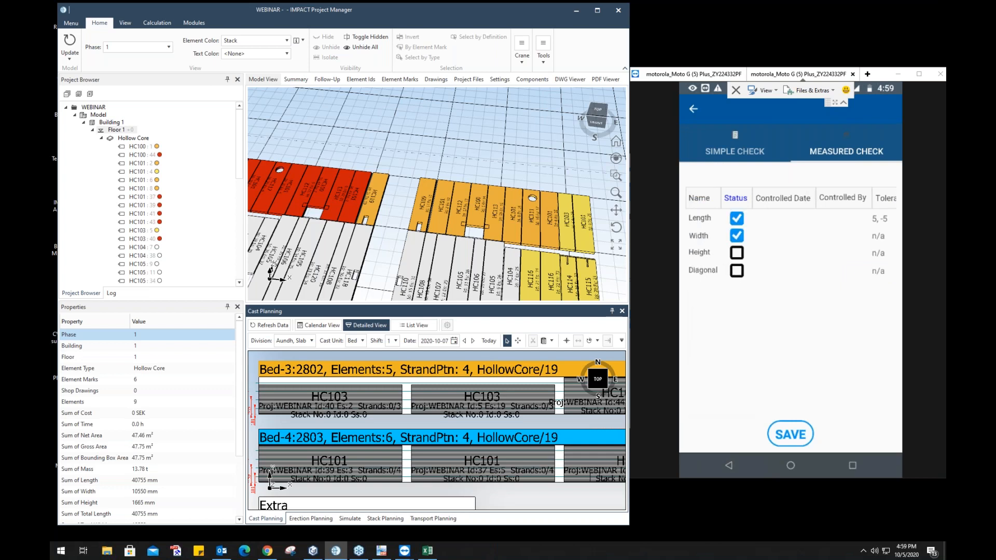
{"action": "left_click", "coordinate": [736, 252]}
{"action": "left_click", "coordinate": [737, 270]}
{"action": "left_click", "coordinate": [790, 434]}
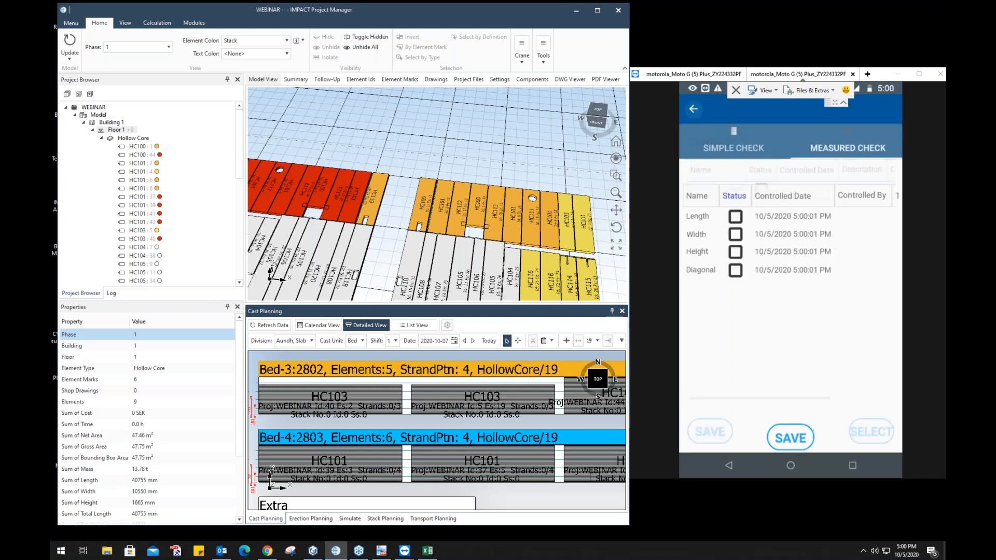
Mark the post-production control as completed, save it, and return to the element's properties.
{"action": "left_click", "coordinate": [760, 189]}
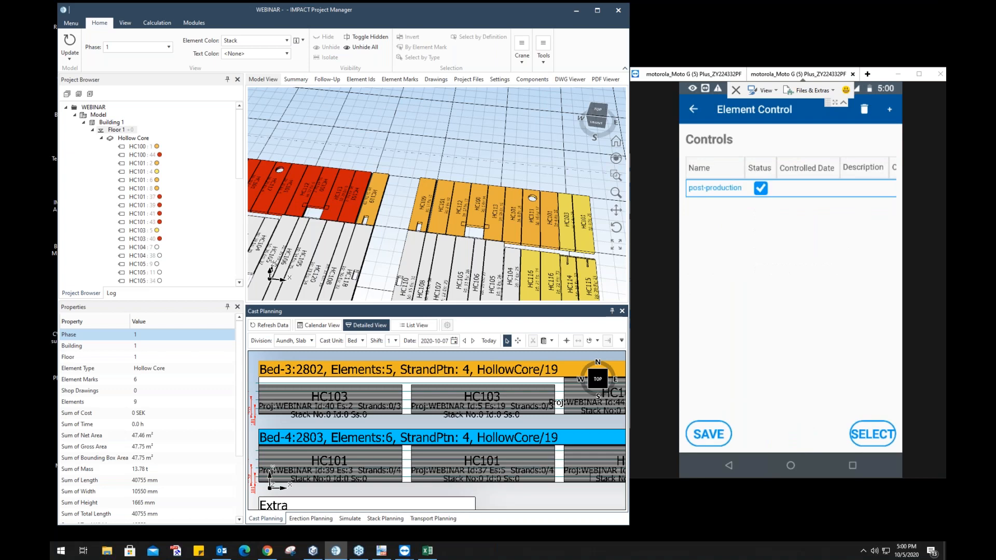
{"action": "left_click", "coordinate": [708, 434]}
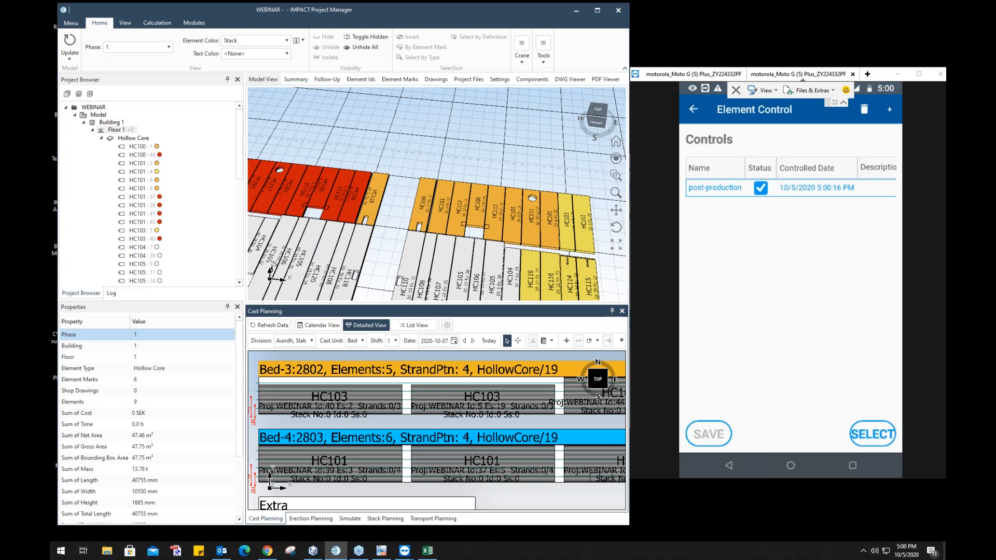
{"action": "left_click", "coordinate": [693, 109]}
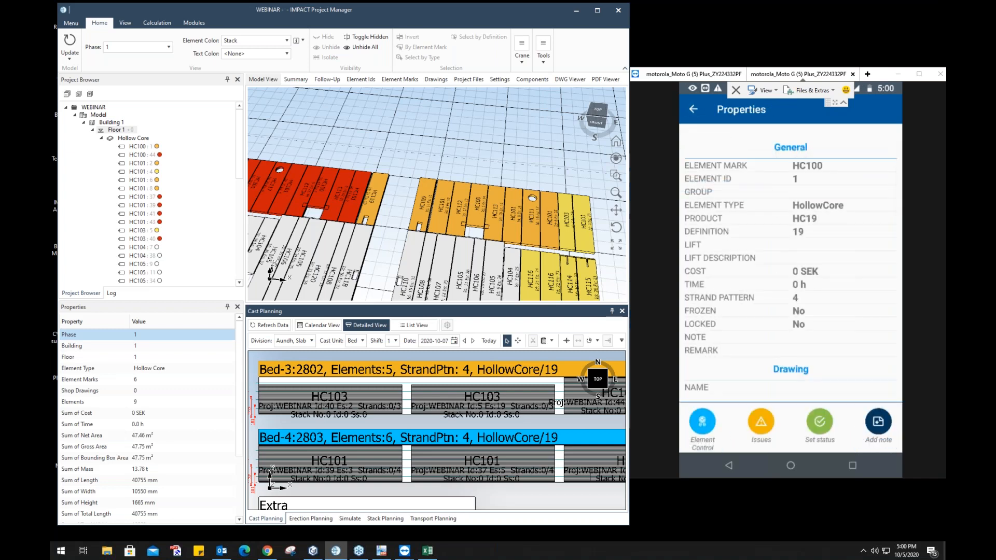
Return to the cast 2802 list on the phone and refresh all its elements.
{"action": "left_click", "coordinate": [693, 109]}
{"action": "left_click", "coordinate": [863, 109]}
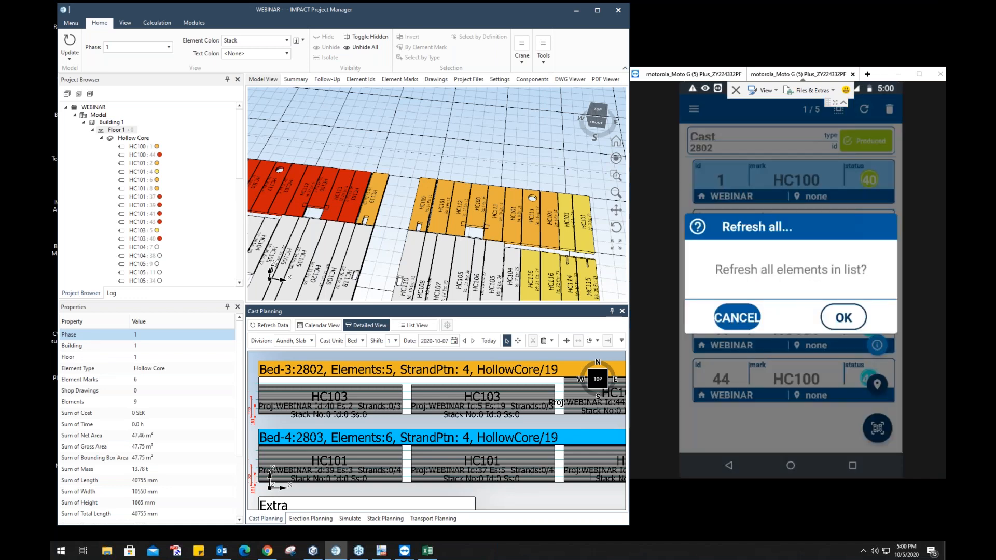
{"action": "left_click", "coordinate": [843, 317]}
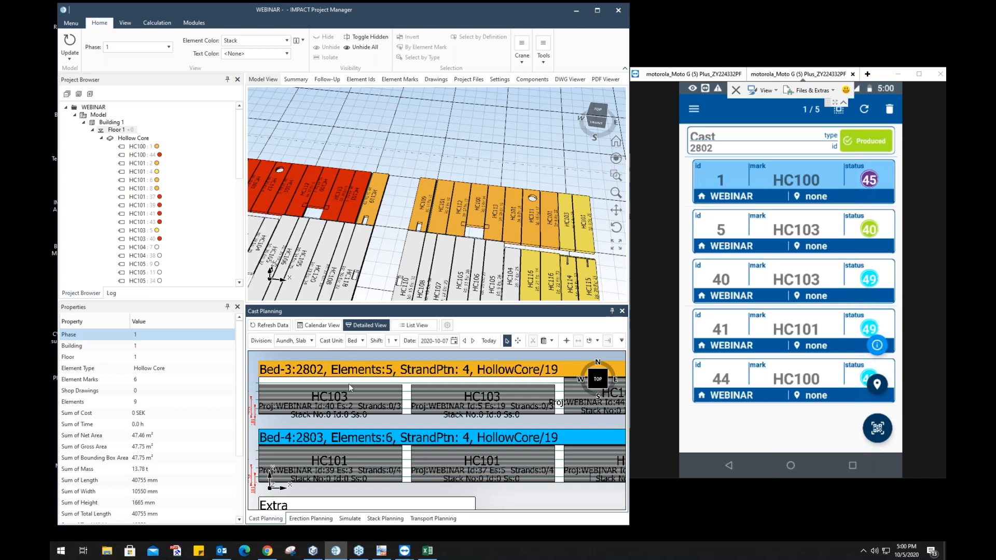
Show Cast Planning as a calendar, select Tuesday's cast on Bed-2 and examine the element controls of its slabs.
{"action": "left_click", "coordinate": [318, 331]}
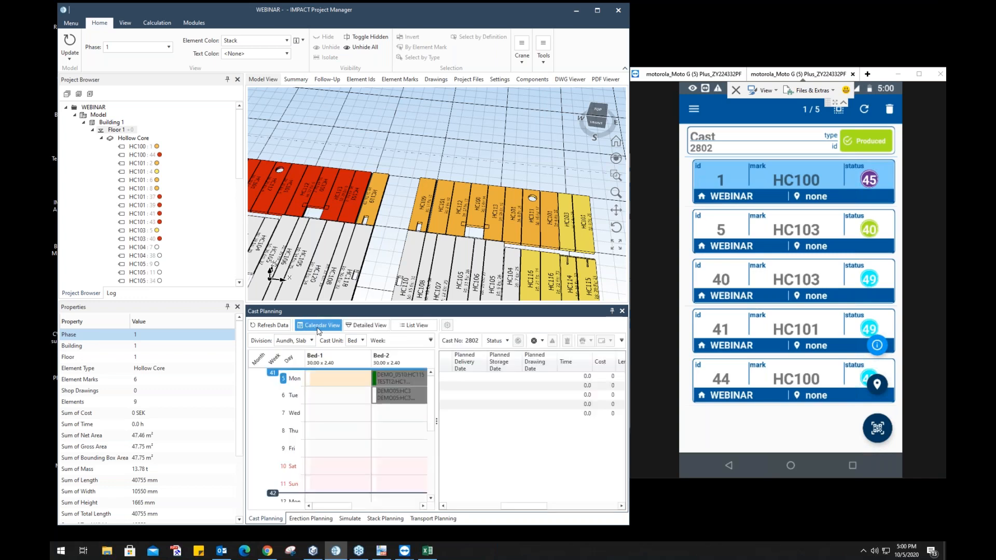
{"action": "left_click", "coordinate": [403, 400]}
{"action": "left_click_drag", "start_coordinate": [581, 509], "coordinate": [486, 512]}
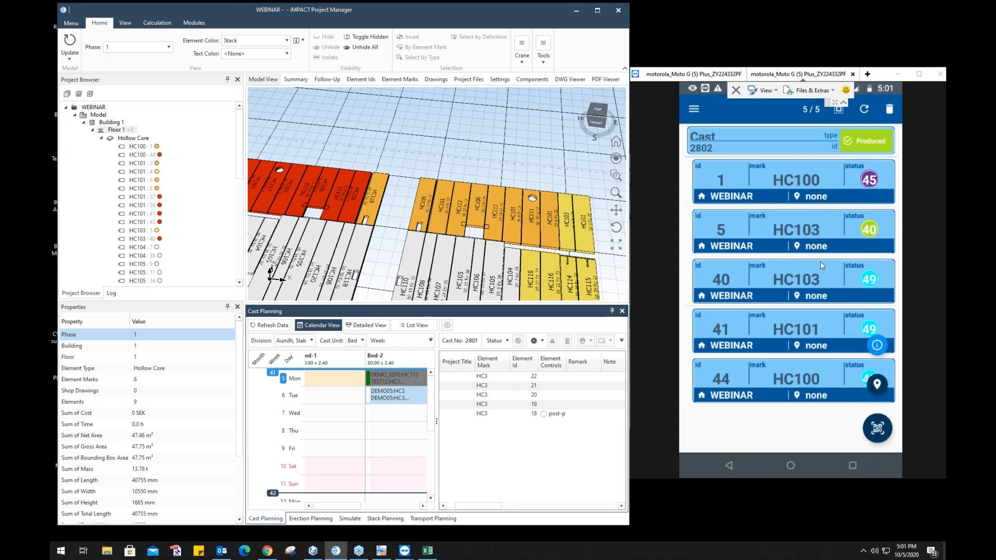
Enlarge the Project Manager window beside the phone's cast 2802 list.
{"action": "left_click", "coordinate": [814, 202]}
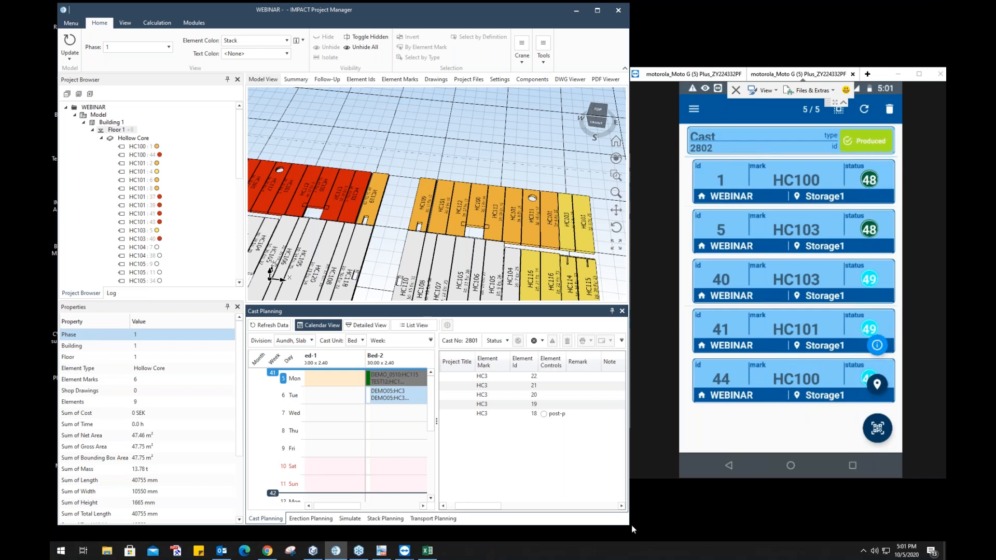
{"action": "left_click_drag", "start_coordinate": [630, 525], "coordinate": [671, 503]}
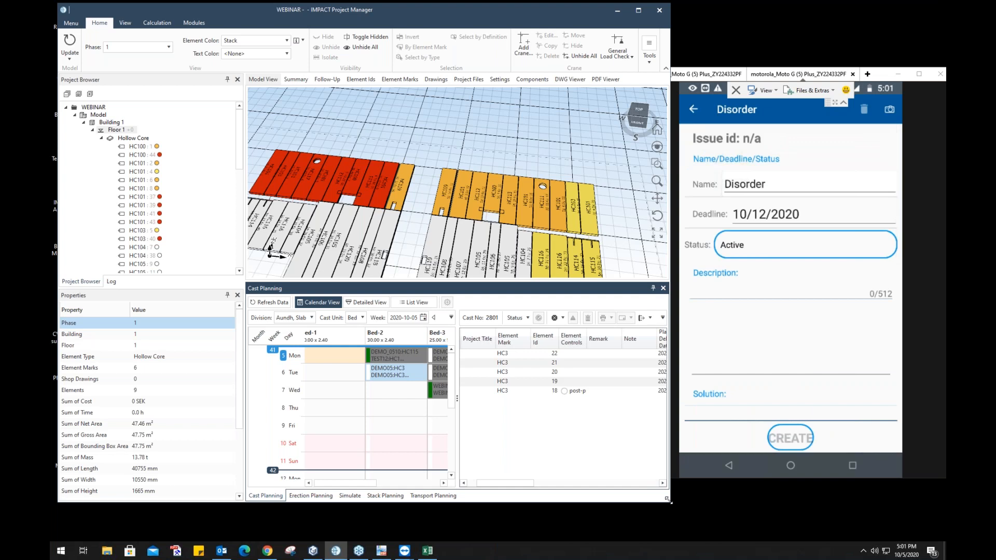
Replace the new Disorder issue's name with "broken" on the phone and go through the rest of its form.
{"action": "left_click", "coordinate": [766, 197]}
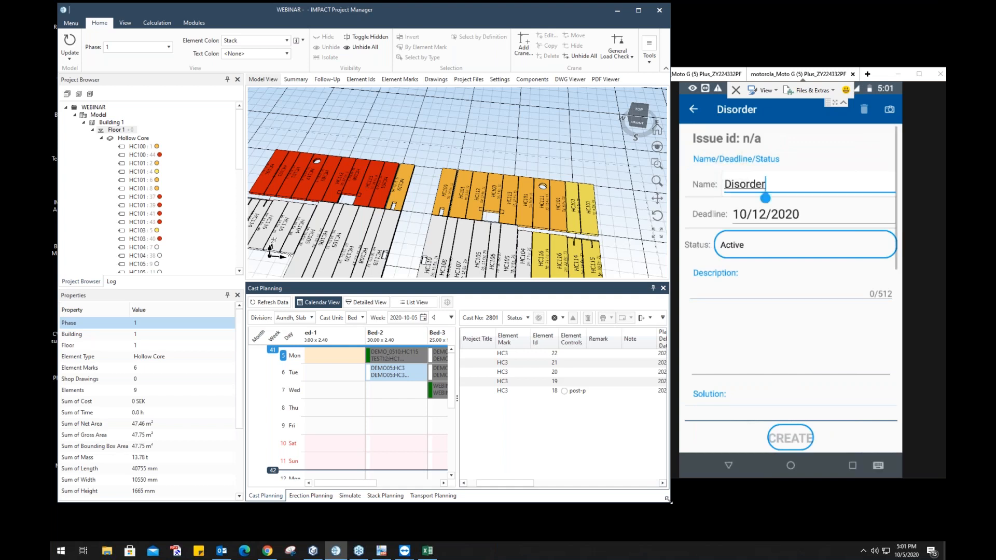
{"action": "key", "text": "BackSpace"}
{"action": "key", "text": "BackSpace"}
{"action": "key", "text": "BackSpace"}
{"action": "key", "text": "BackSpace"}
{"action": "key", "text": "BackSpace"}
{"action": "key", "text": "BackSpace"}
{"action": "key", "text": "BackSpace"}
{"action": "key", "text": "BackSpace"}
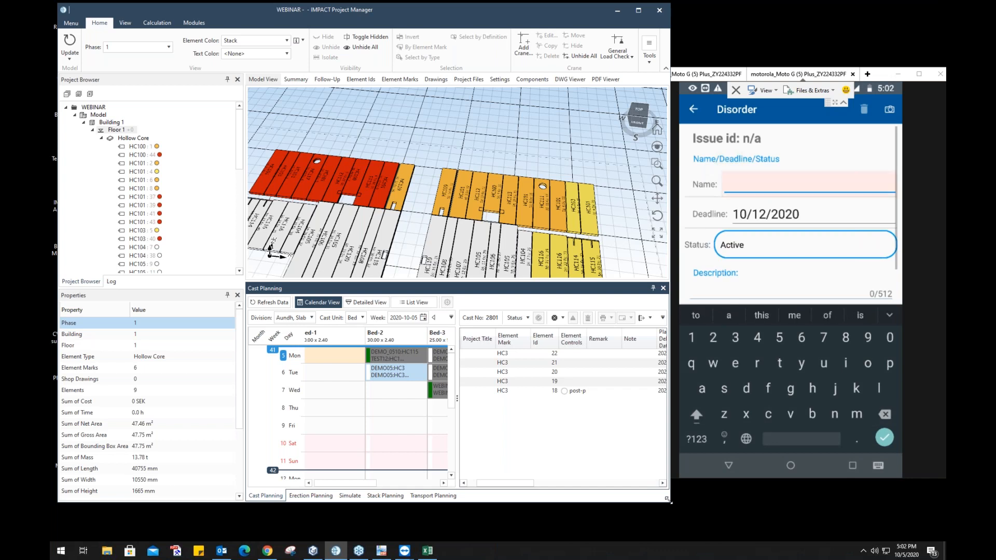
{"action": "type", "text": "broken"}
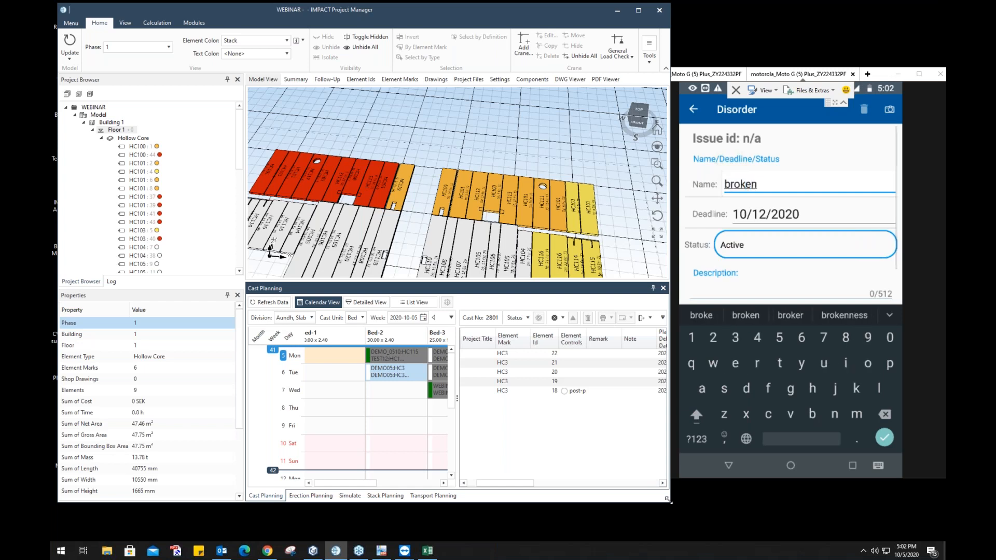
{"action": "key", "text": "Escape"}
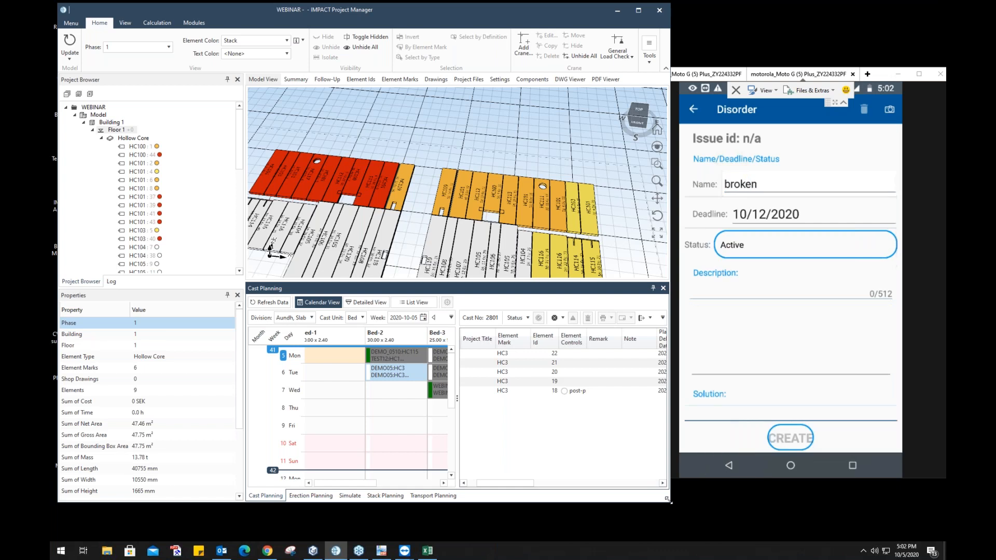
{"action": "scroll", "coordinate": [791, 270], "scroll_direction": "down", "scroll_amount": 5}
{"action": "scroll", "coordinate": [790, 270], "scroll_direction": "down", "scroll_amount": 2}
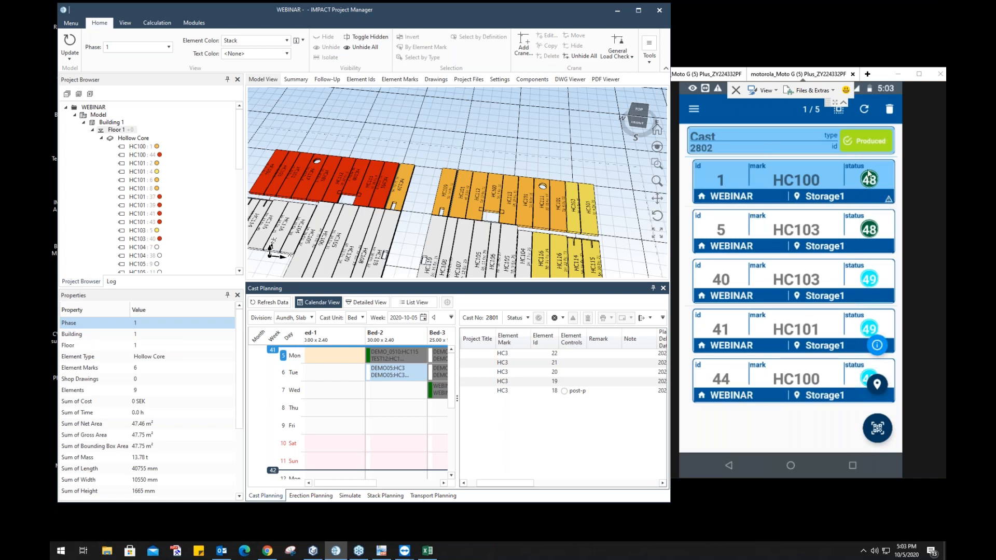
Switch from the phone's cast list to the PDF-XChange Viewer presentation, and from there to the webinar application.
{"action": "left_click", "coordinate": [824, 157]}
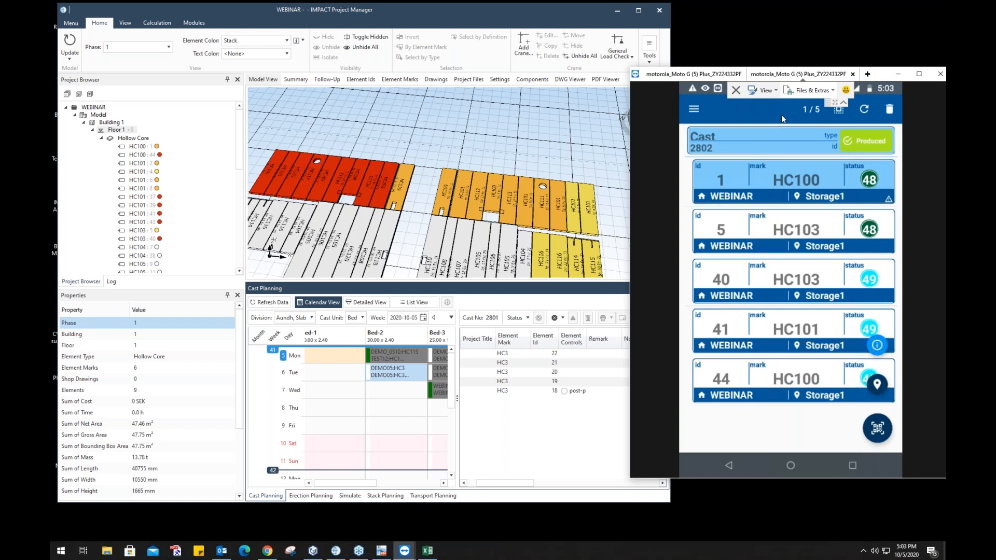
{"action": "mouse_move", "coordinate": [384, 555]}
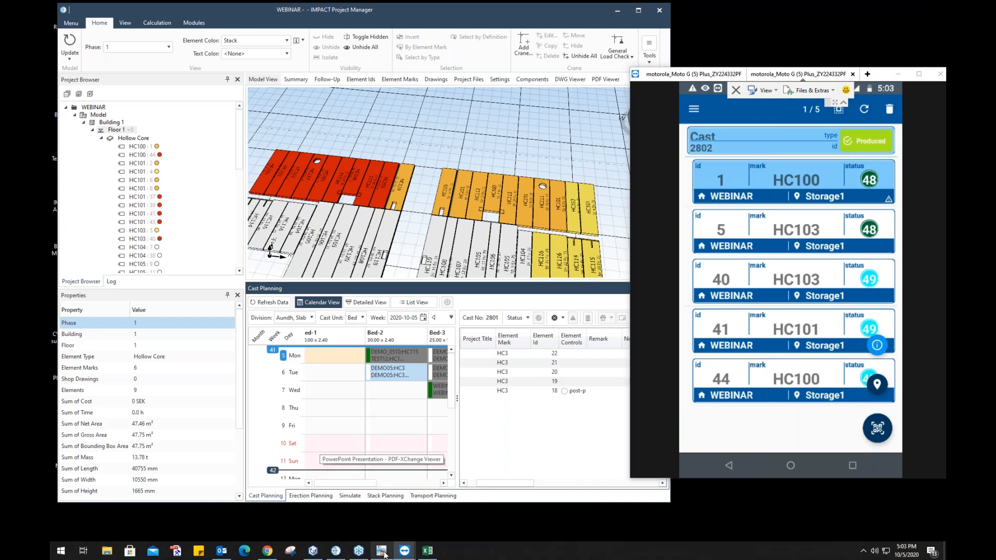
{"action": "left_click", "coordinate": [384, 555]}
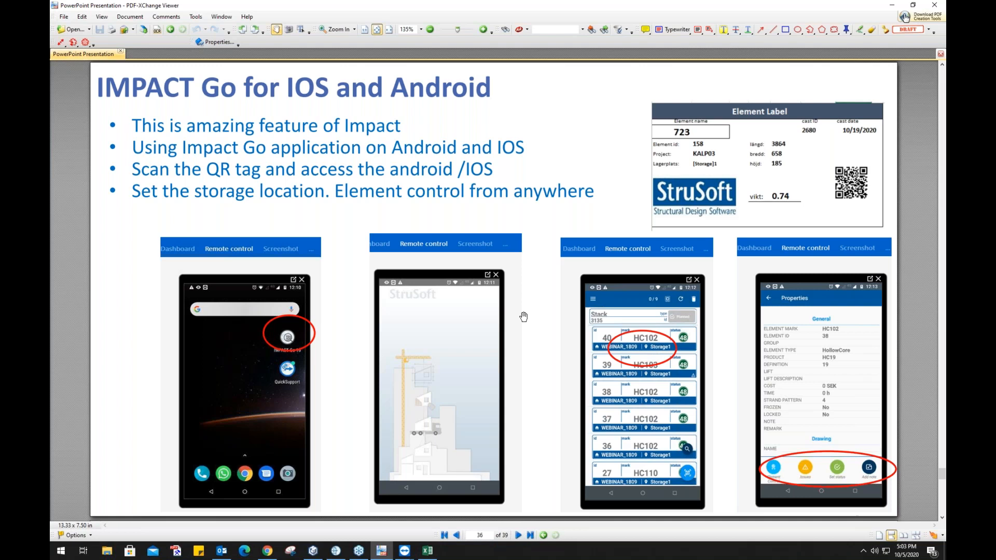
{"action": "left_click", "coordinate": [360, 554]}
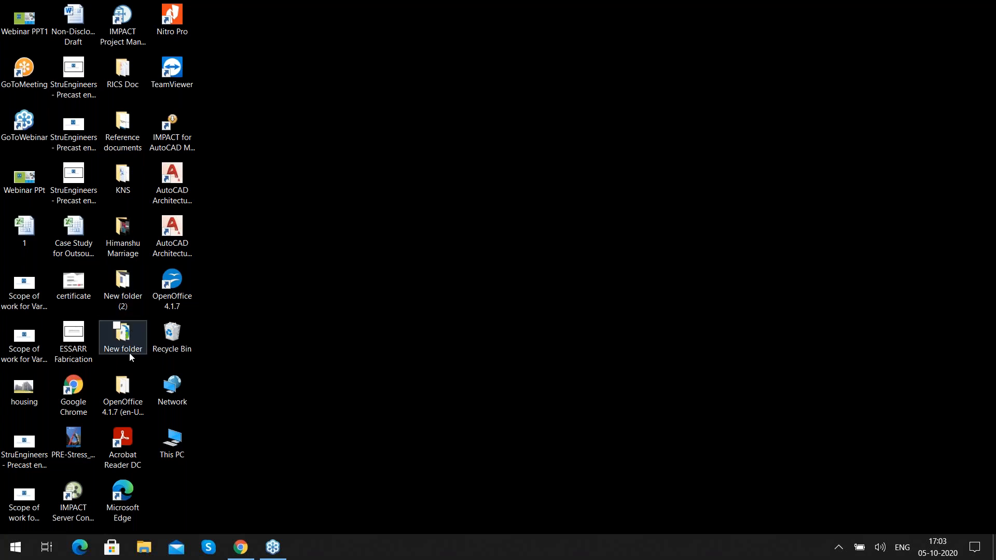
Open the desktop file Webinar PPT1 with PDF-XChange Viewer, keeping it as the app always used for .pdf files.
{"action": "left_click", "coordinate": [19, 21]}
{"action": "double_click", "coordinate": [20, 21]}
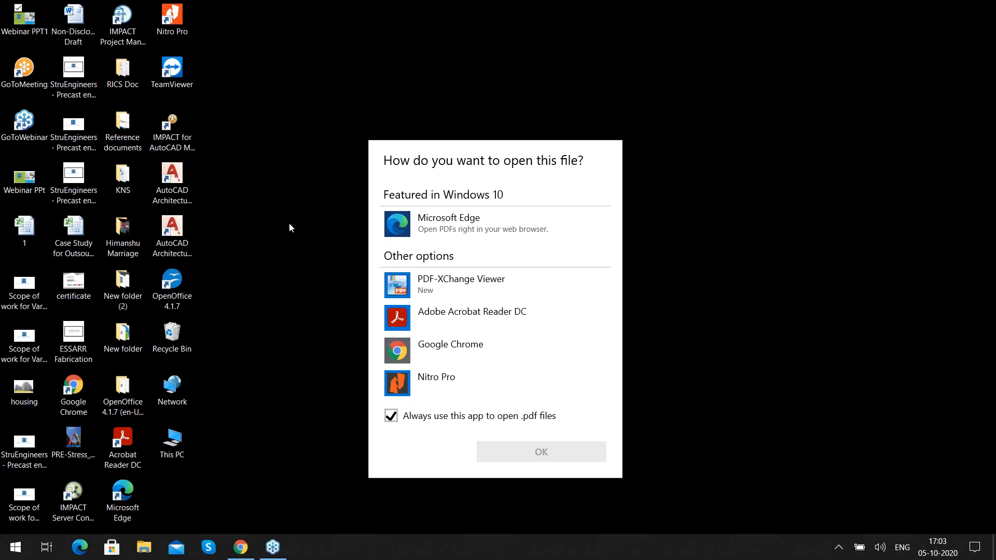
{"action": "left_click", "coordinate": [474, 277]}
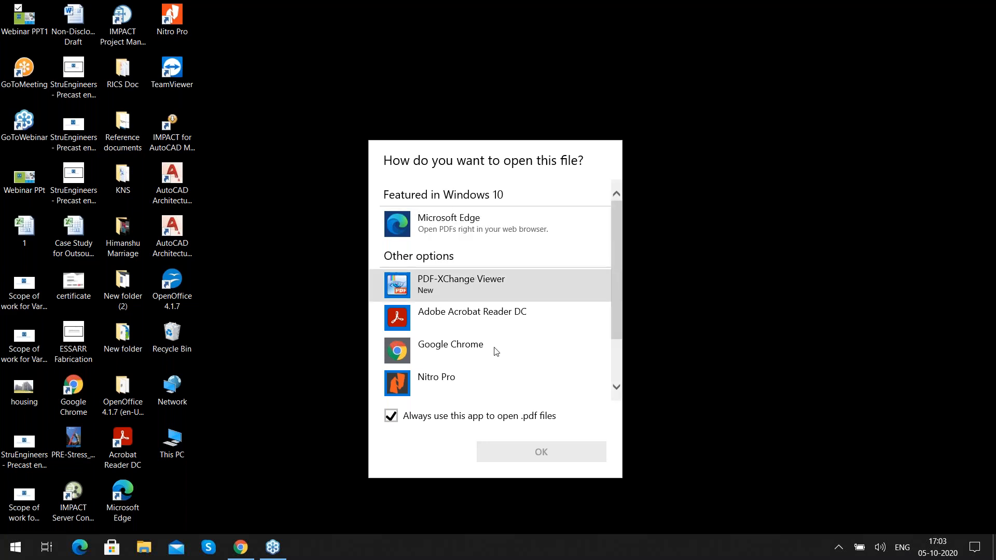
{"action": "left_click", "coordinate": [562, 458]}
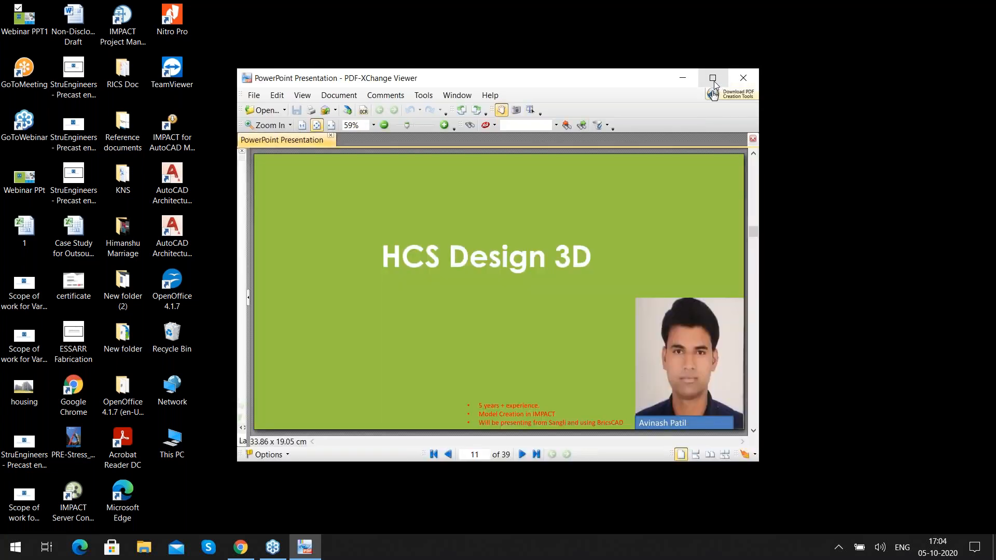
Maximize the presentation and go to the "Take away from the session" slide on page 37.
{"action": "left_click", "coordinate": [713, 80]}
{"action": "scroll", "coordinate": [587, 286], "scroll_direction": "down", "scroll_amount": 20}
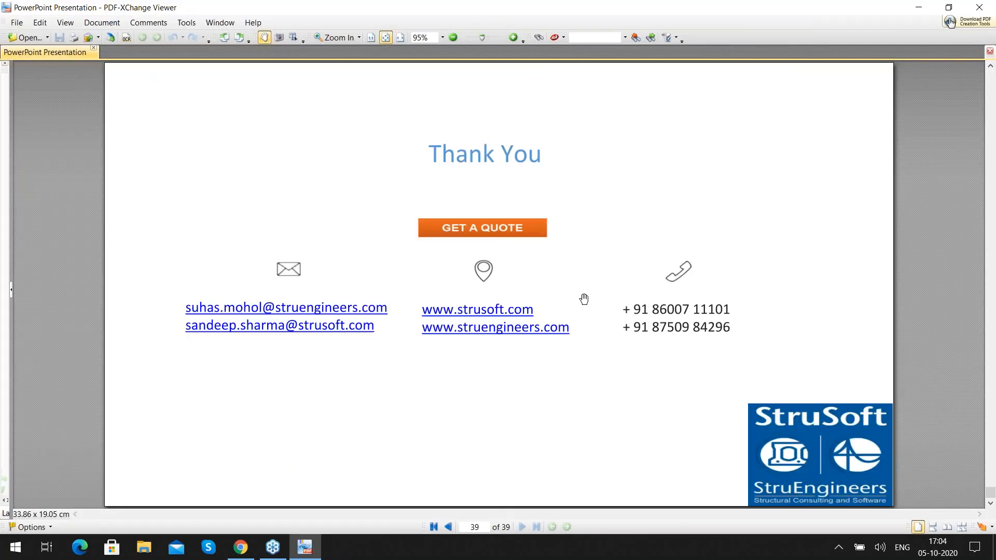
{"action": "scroll", "coordinate": [578, 332], "scroll_direction": "up", "scroll_amount": 3}
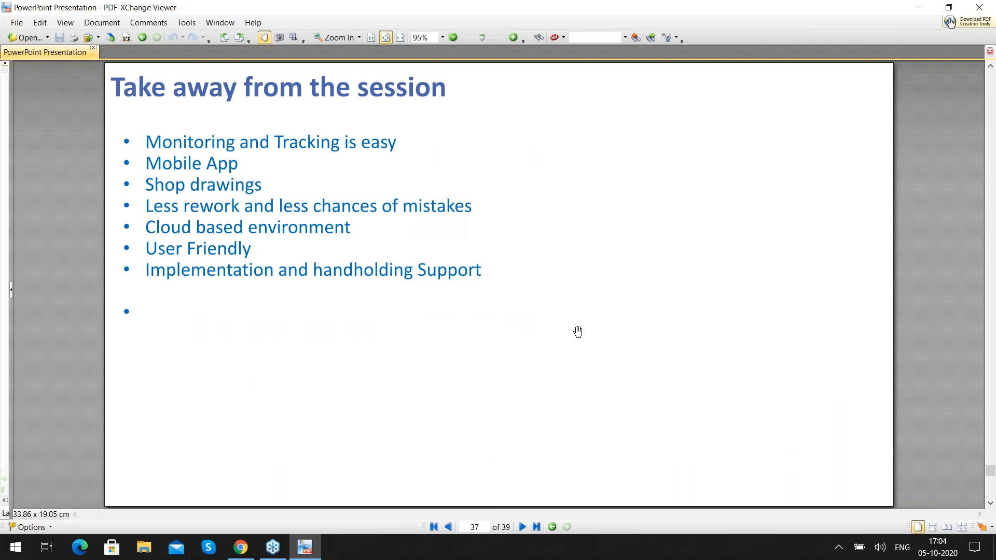